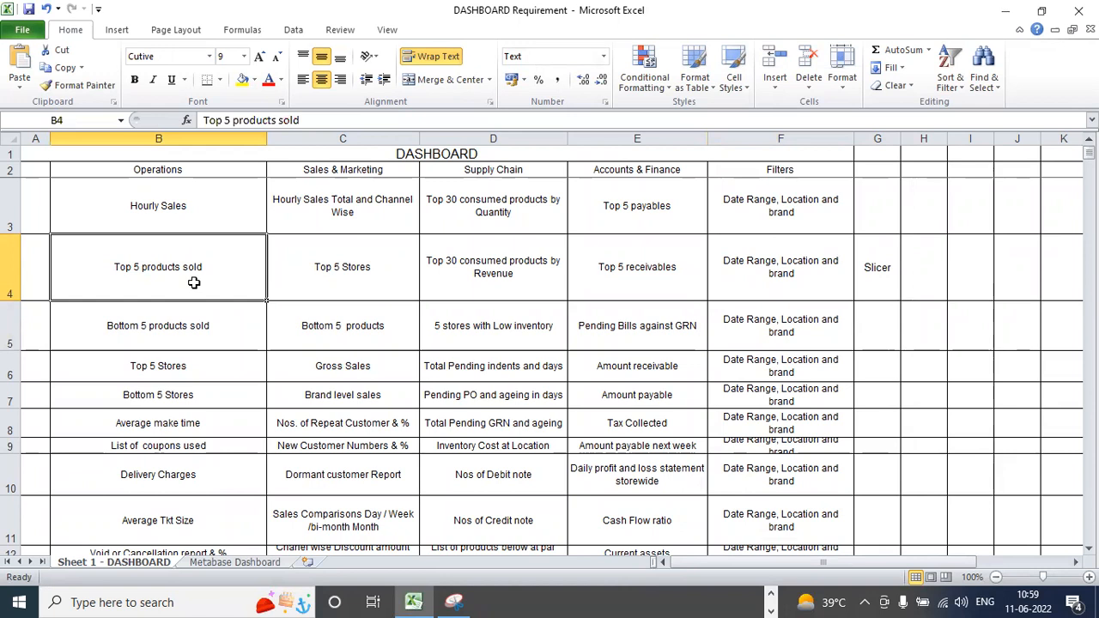
Step: Check the filters required for Top 5 products sold on the DASHBOARD sheet, and switch to the report in Power BI Desktop
{"action": "left_click", "coordinate": [783, 273]}
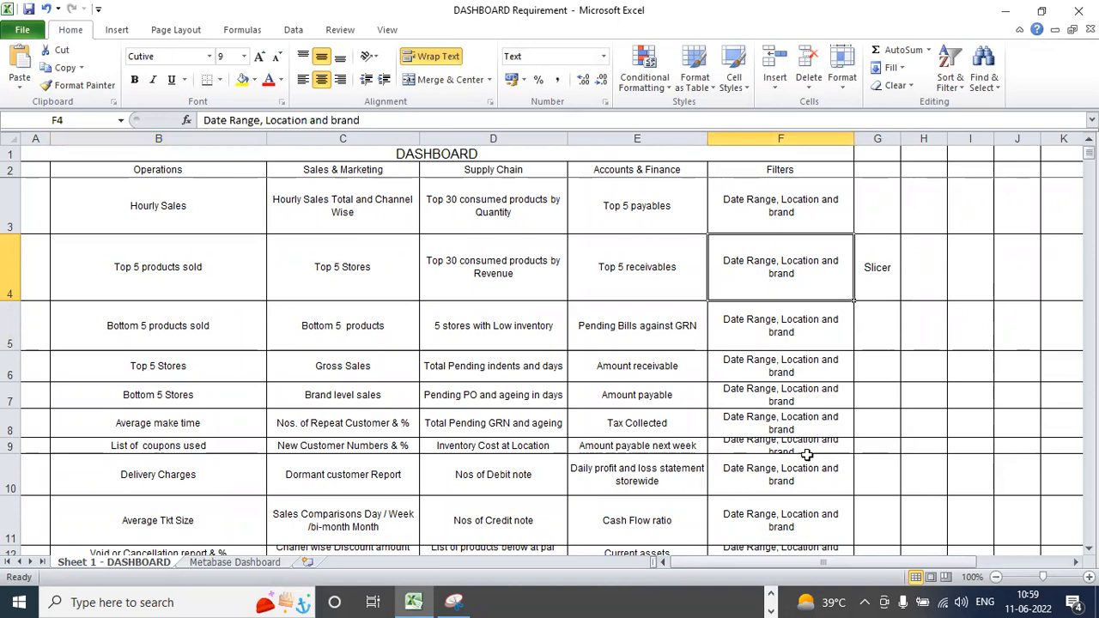
{"action": "left_click", "coordinate": [772, 593]}
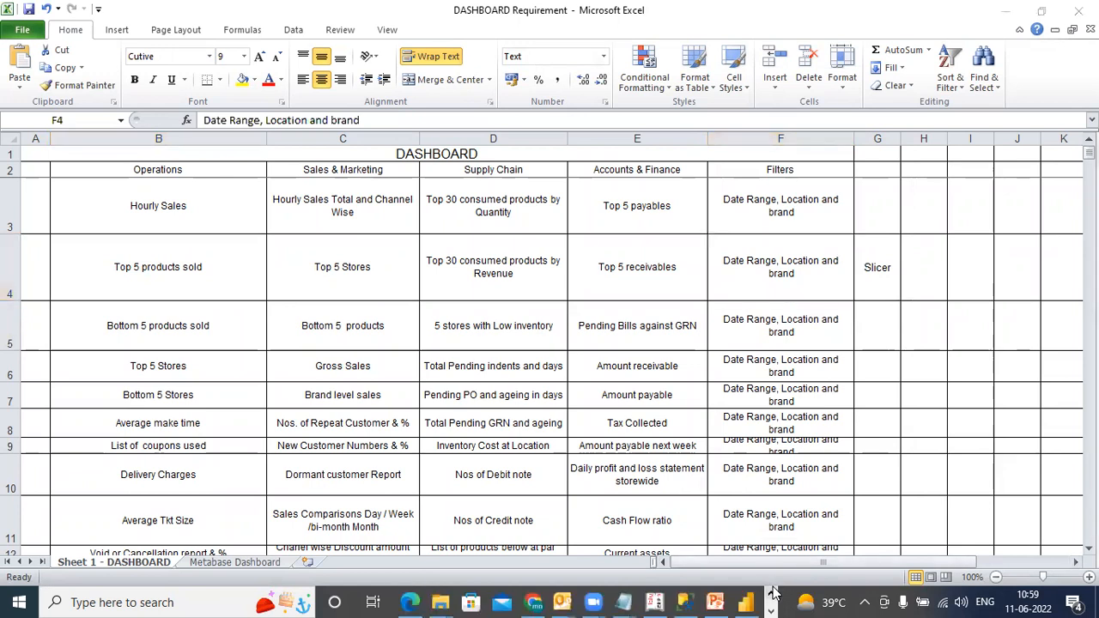
{"action": "left_click", "coordinate": [788, 269]}
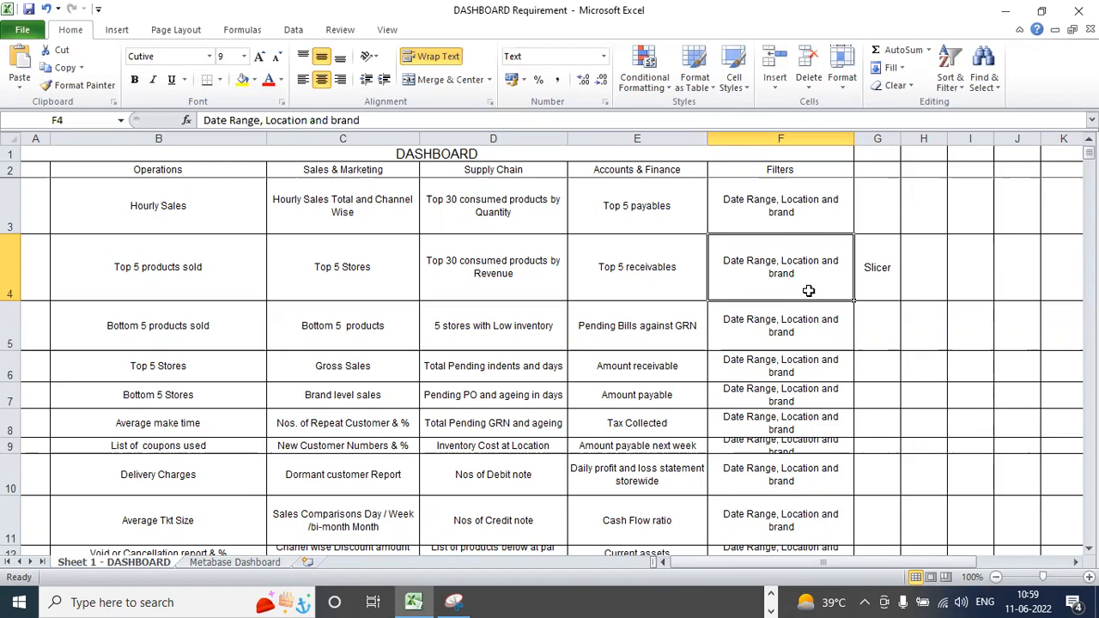
{"action": "left_click", "coordinate": [772, 595]}
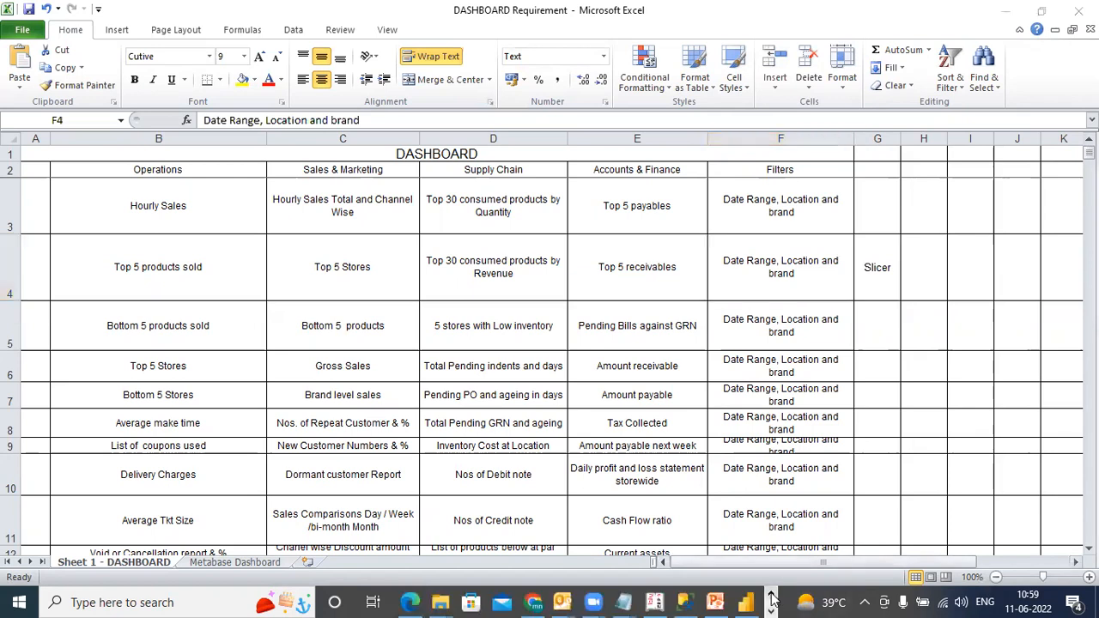
{"action": "left_click", "coordinate": [745, 602]}
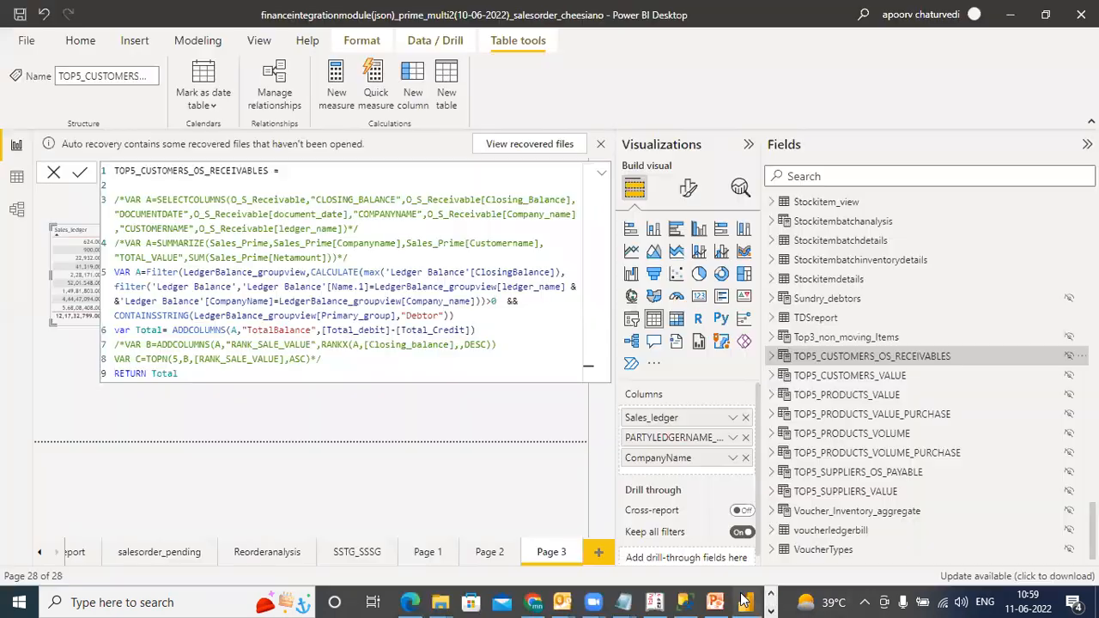
Step: Collapse the expanded table formula and remove the existing Sales_ledger table visual from Page 3
{"action": "left_click", "coordinate": [601, 173]}
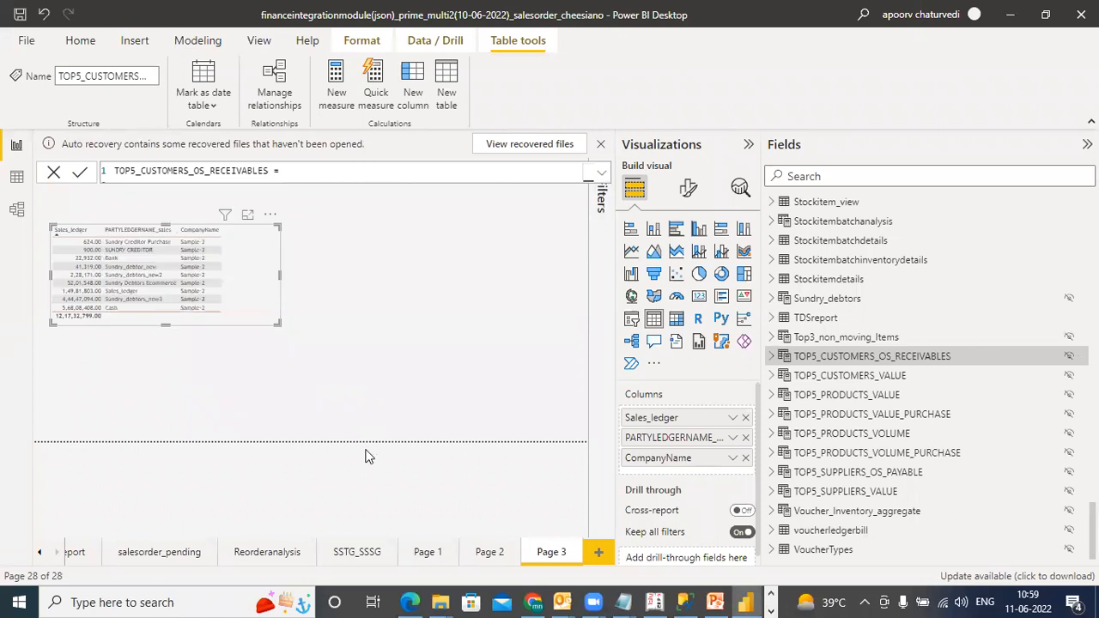
{"action": "left_click", "coordinate": [271, 215]}
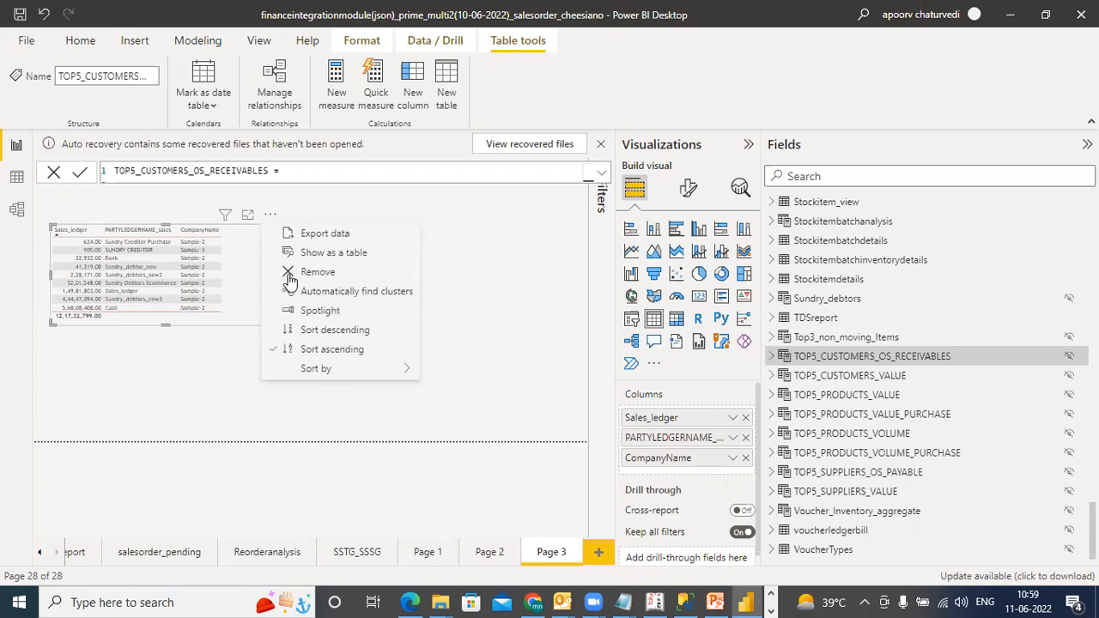
{"action": "left_click", "coordinate": [318, 272]}
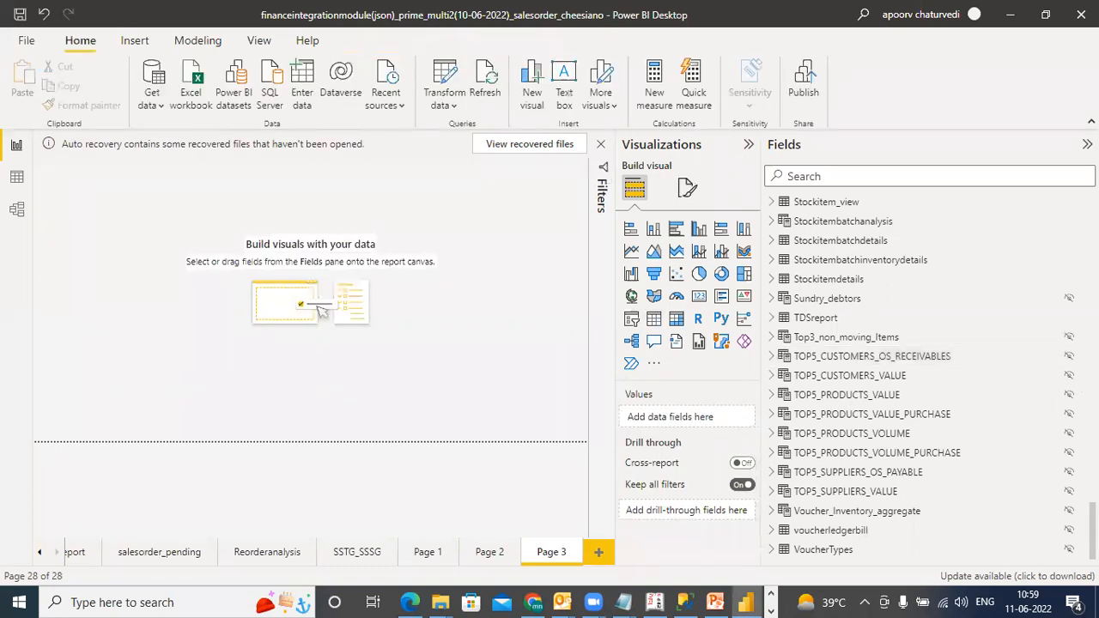
Step: Expand the Date_dimension table's fields, add an empty slicer to Page 3 and reduce its height
{"action": "scroll", "coordinate": [919, 377], "scroll_direction": "up", "scroll_amount": 15}
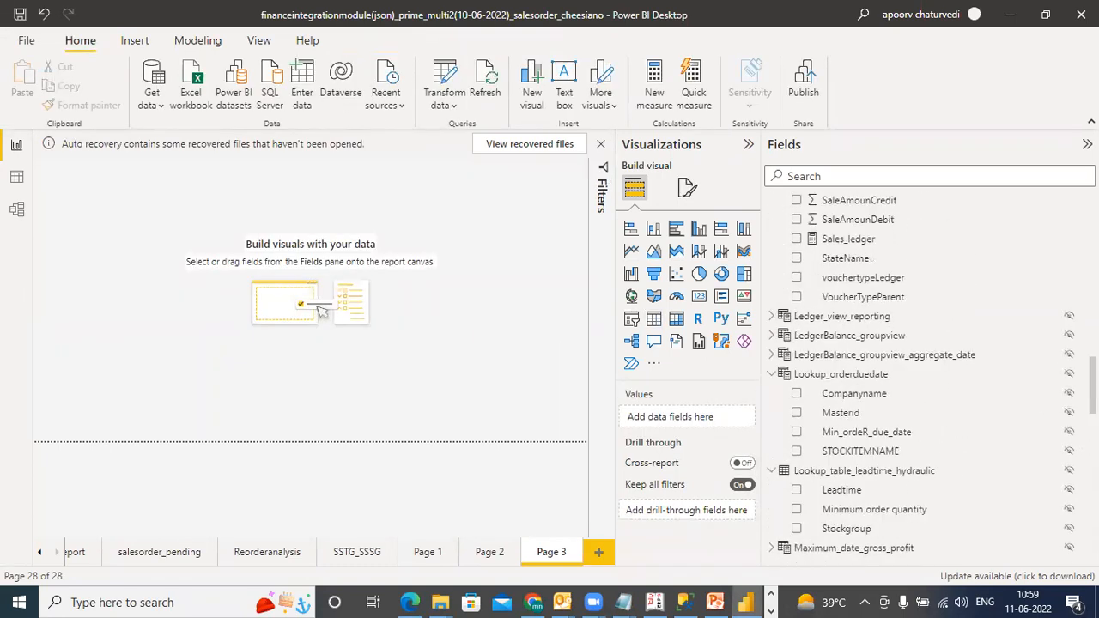
{"action": "scroll", "coordinate": [919, 378], "scroll_direction": "up", "scroll_amount": 5}
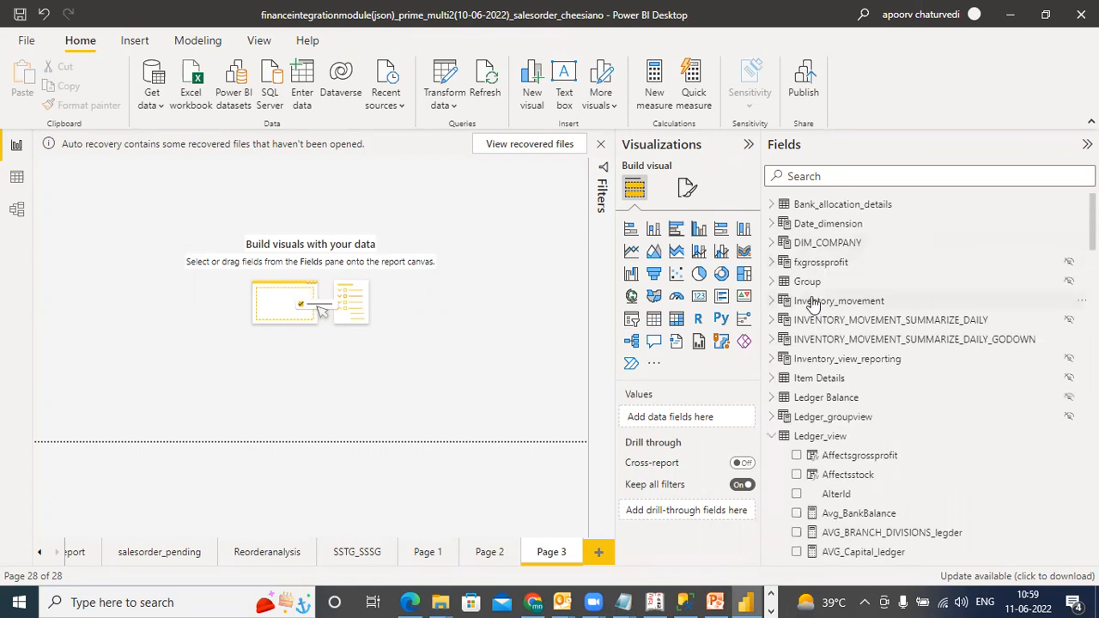
{"action": "left_click", "coordinate": [772, 225]}
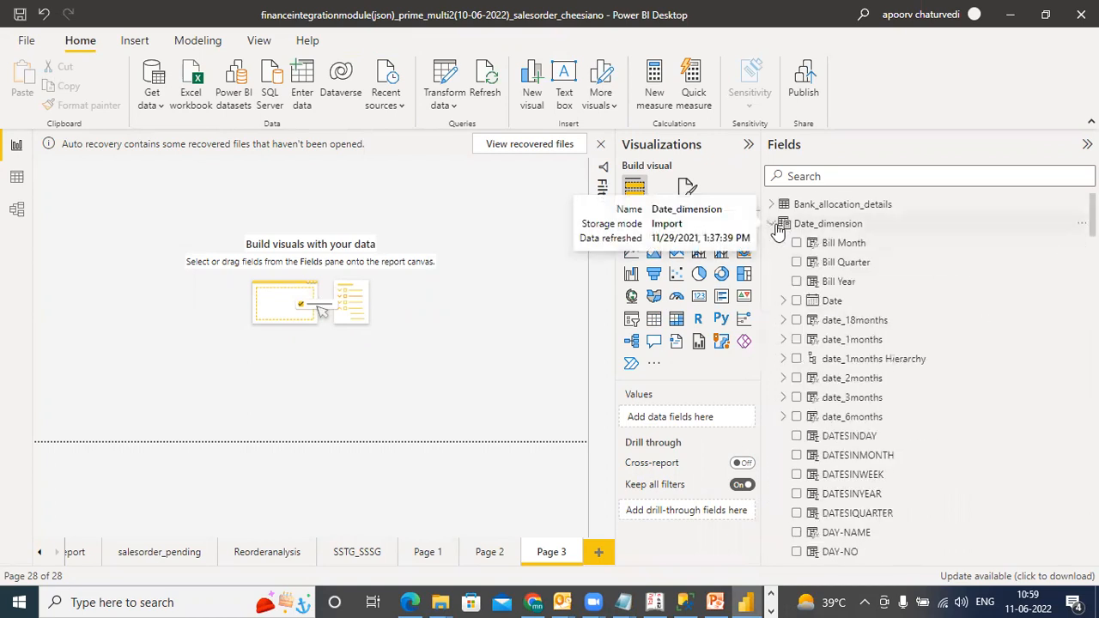
{"action": "left_click", "coordinate": [631, 319]}
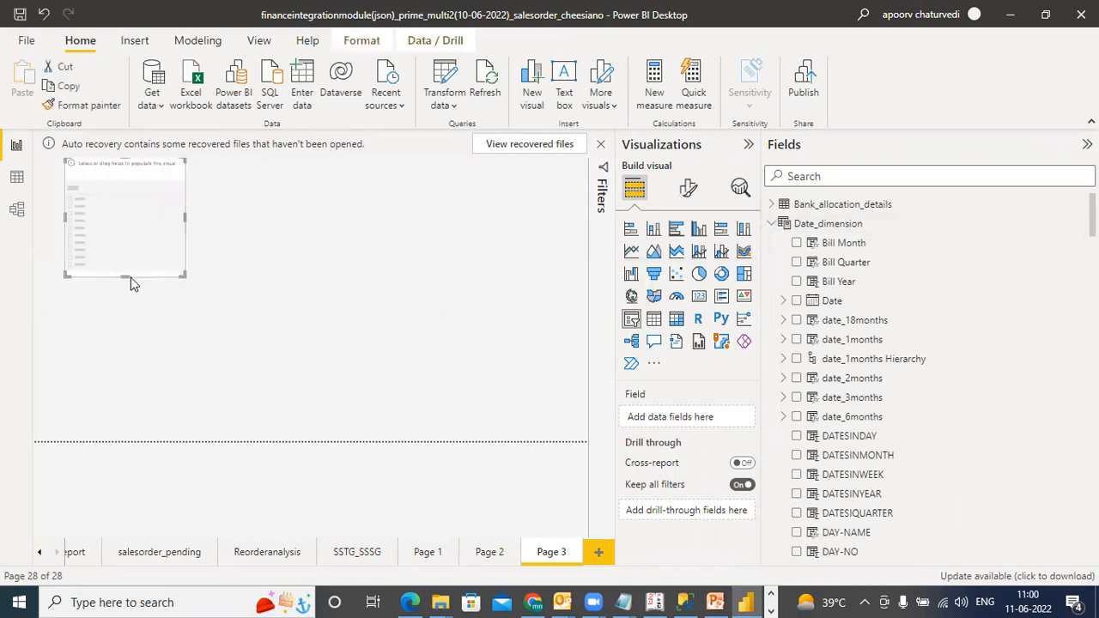
{"action": "left_click_drag", "start_coordinate": [127, 276], "coordinate": [125, 252]}
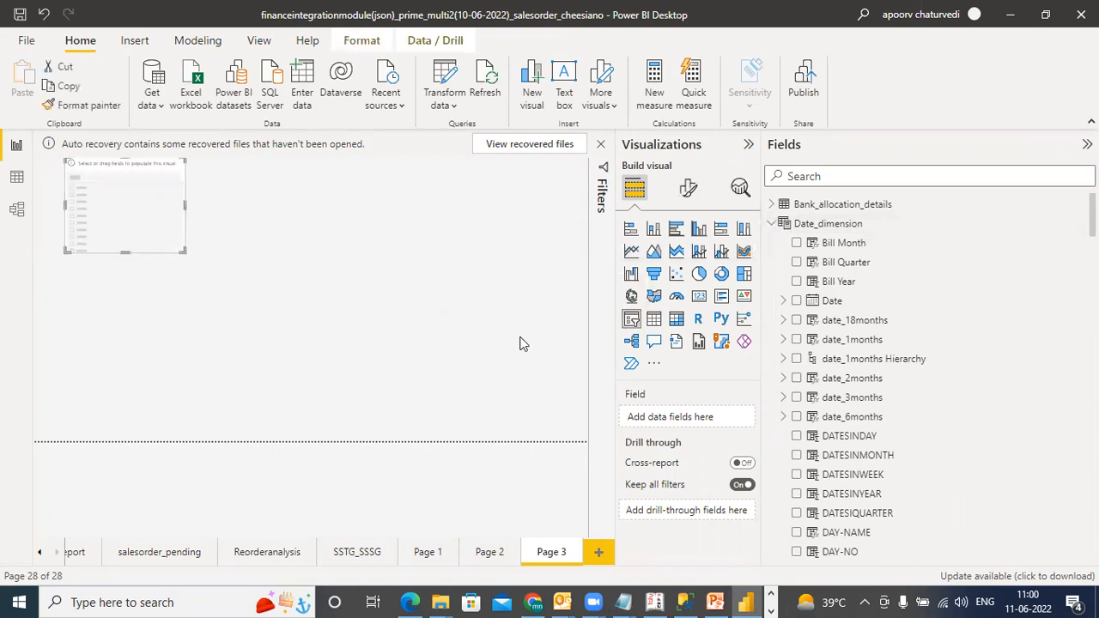
Step: Assign the Date field from the Date_dimension table to the empty slicer
{"action": "scroll", "coordinate": [927, 378], "scroll_direction": "down", "scroll_amount": 5}
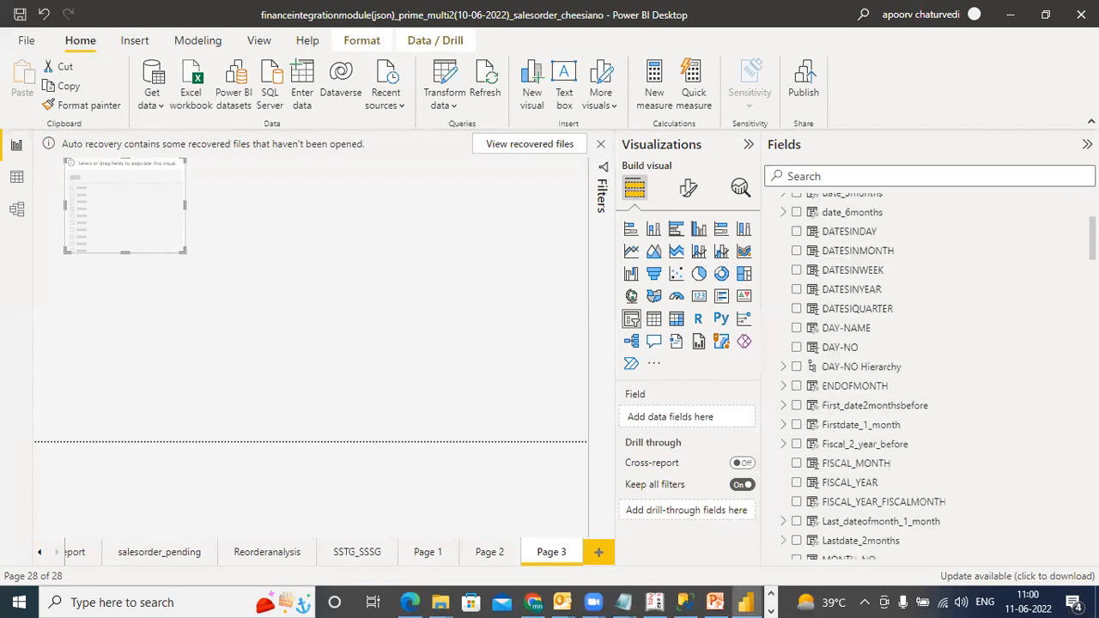
{"action": "scroll", "coordinate": [928, 377], "scroll_direction": "down", "scroll_amount": 2}
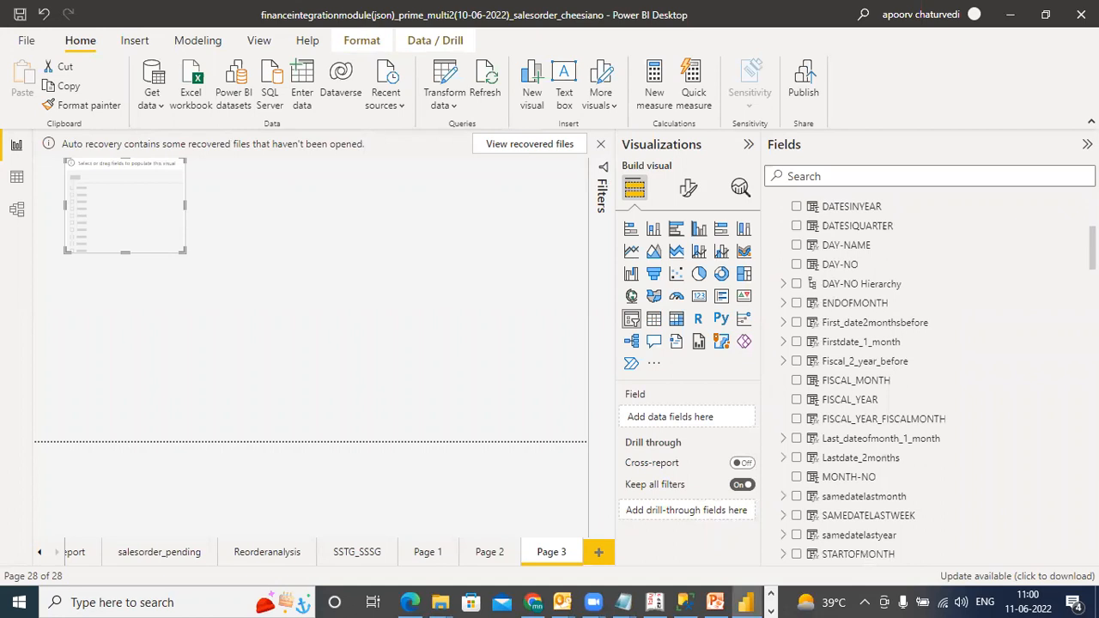
{"action": "scroll", "coordinate": [864, 378], "scroll_direction": "up", "scroll_amount": 3}
{"action": "scroll", "coordinate": [927, 378], "scroll_direction": "up", "scroll_amount": 2}
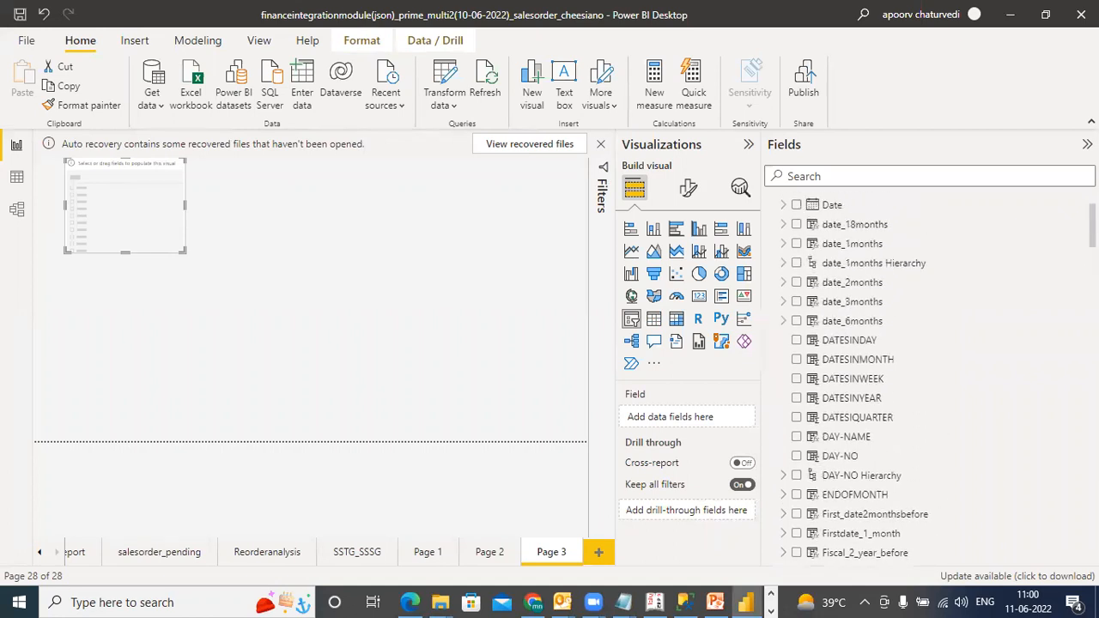
{"action": "scroll", "coordinate": [928, 378], "scroll_direction": "up", "scroll_amount": 1}
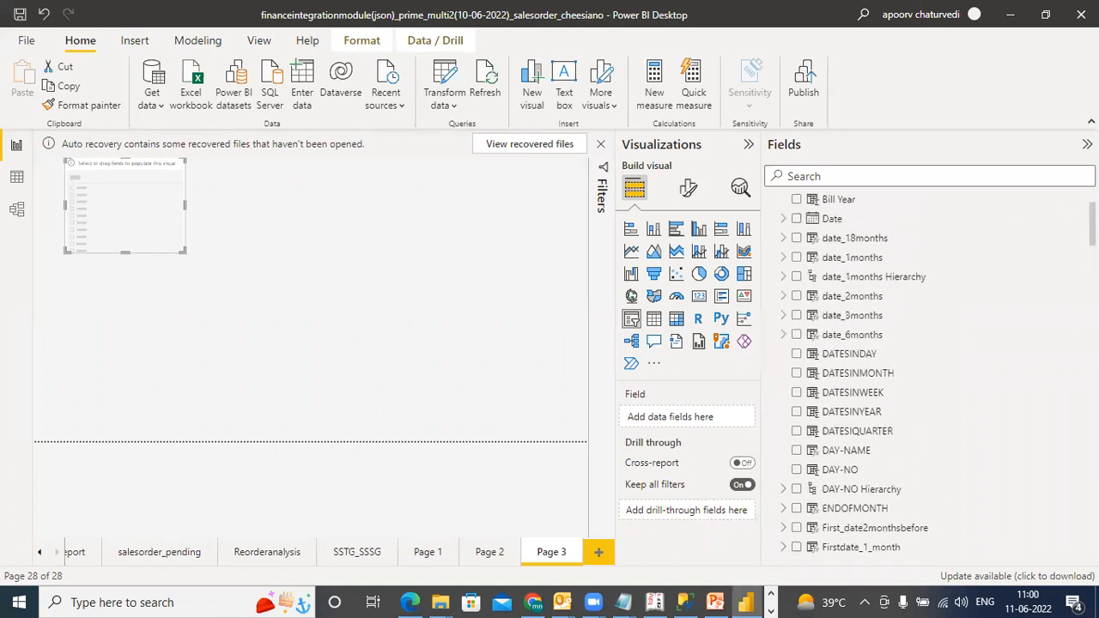
{"action": "scroll", "coordinate": [928, 377], "scroll_direction": "up", "scroll_amount": 2}
{"action": "scroll", "coordinate": [928, 378], "scroll_direction": "down", "scroll_amount": 3}
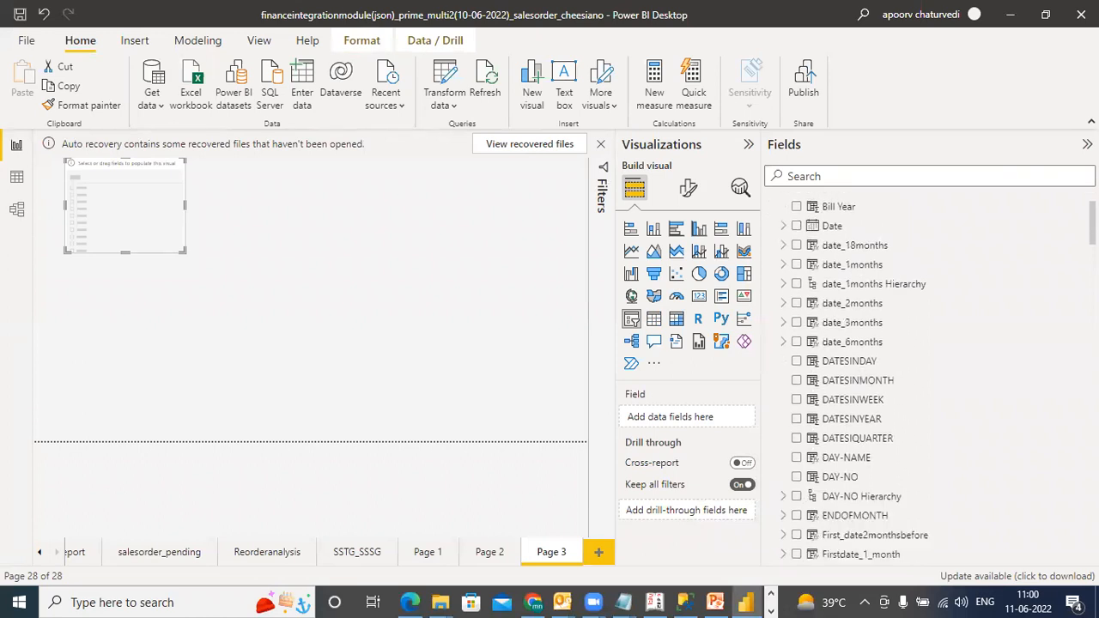
{"action": "scroll", "coordinate": [927, 378], "scroll_direction": "up", "scroll_amount": 1}
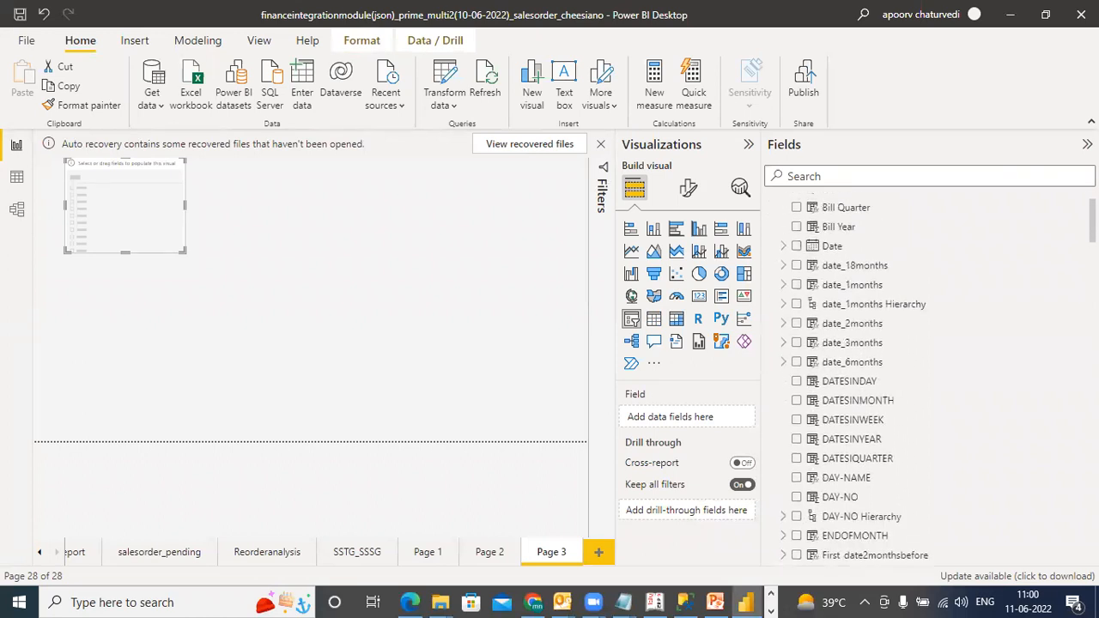
{"action": "left_click", "coordinate": [796, 247]}
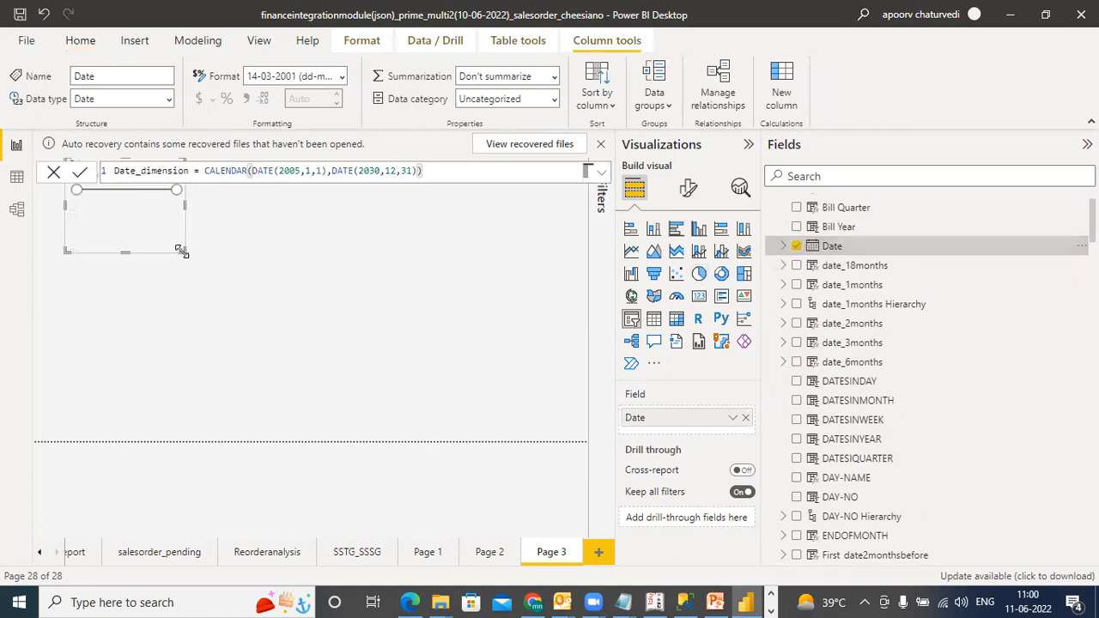
Step: Shrink the height of the Date slicer so it fits closely around its range slider
{"action": "mouse_move", "coordinate": [184, 250]}
{"action": "left_mouse_down"}
{"action": "mouse_move", "coordinate": [186, 269]}
{"action": "mouse_move", "coordinate": [177, 243]}
{"action": "left_mouse_up"}
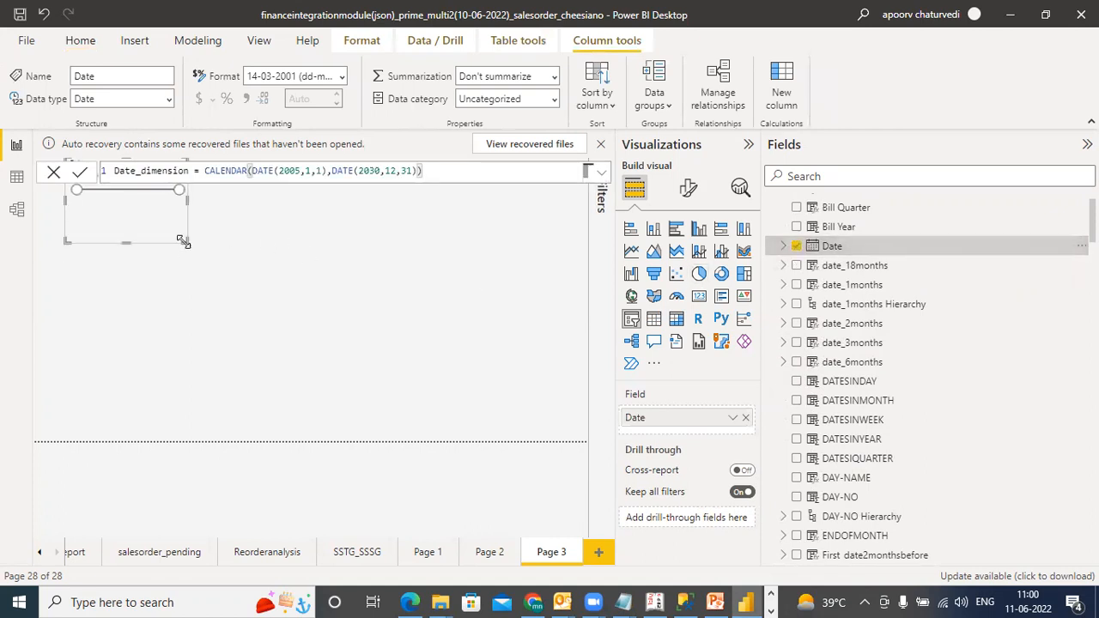
{"action": "left_click", "coordinate": [368, 290]}
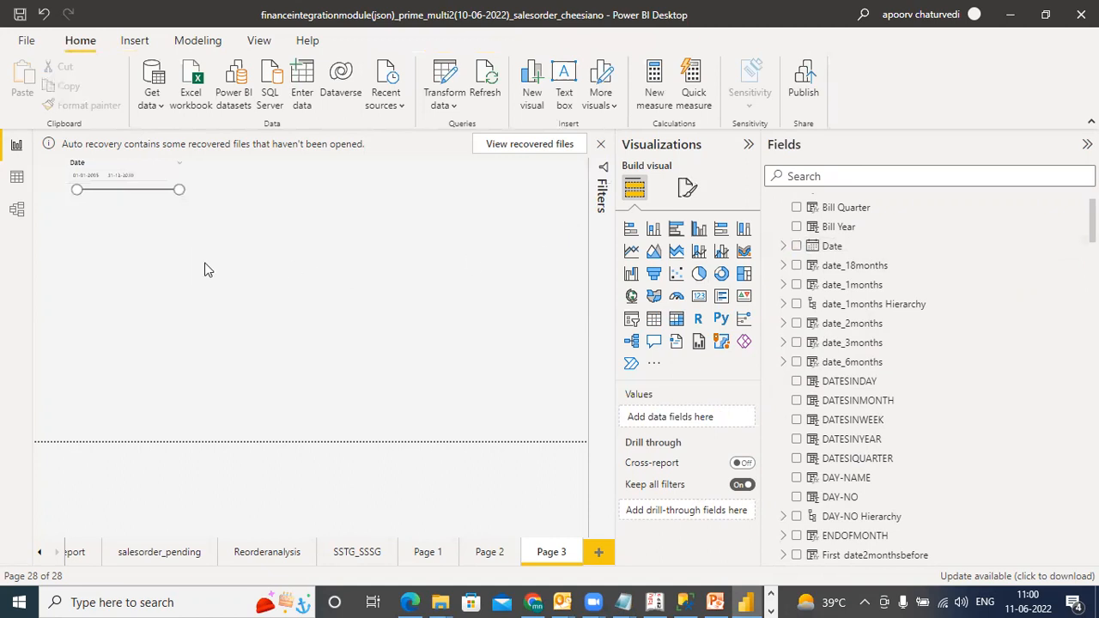
{"action": "left_click", "coordinate": [125, 242]}
{"action": "left_click_drag", "start_coordinate": [126, 241], "coordinate": [126, 216]}
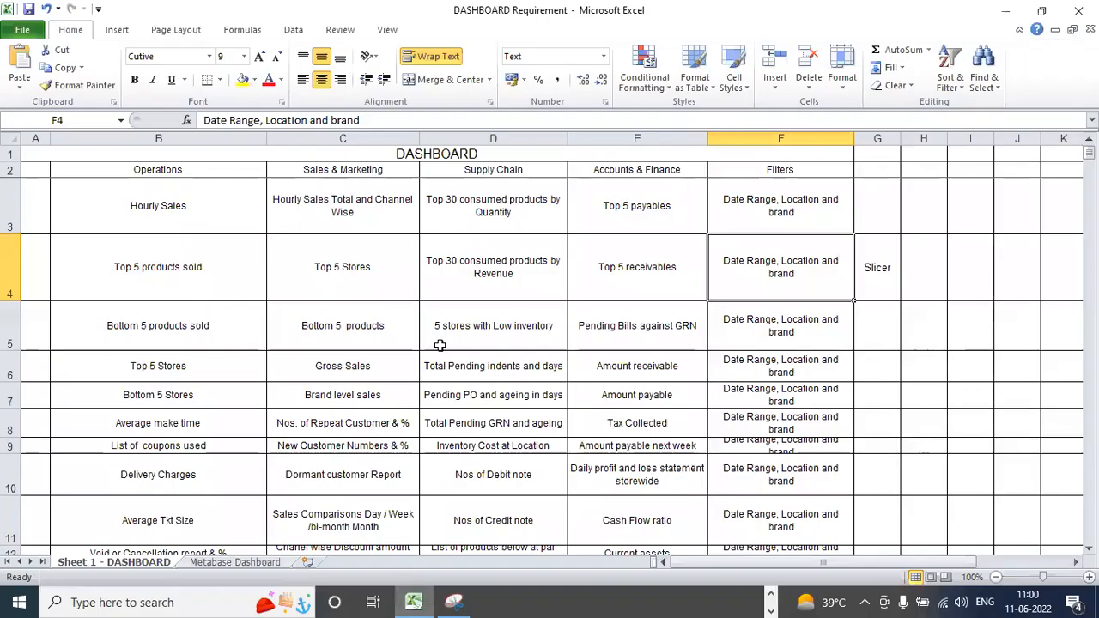
Step: Review the Top 5 products sold requirement and its Date Range, Location and brand filters in the Excel requirement sheet
{"action": "left_click", "coordinate": [126, 263]}
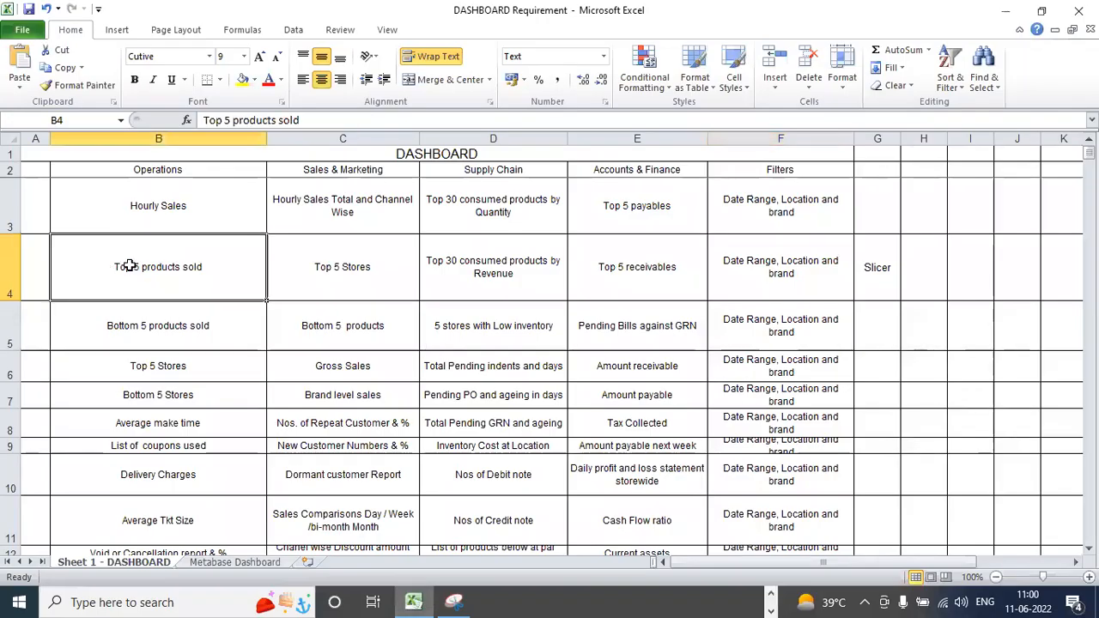
{"action": "left_click", "coordinate": [770, 262]}
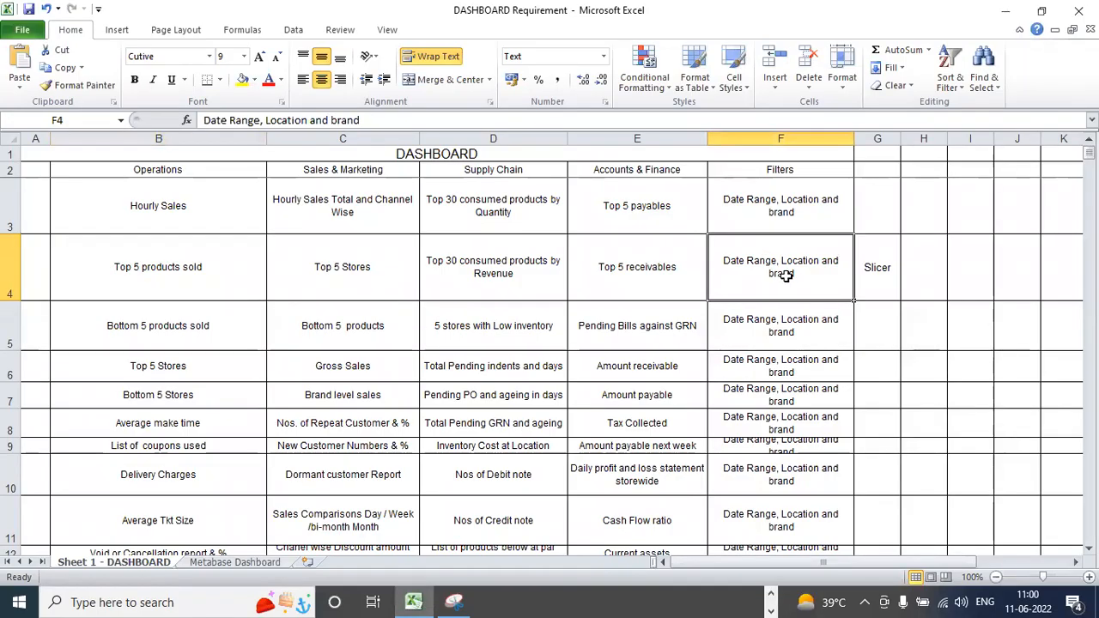
{"action": "left_click", "coordinate": [74, 310]}
{"action": "left_click", "coordinate": [179, 269]}
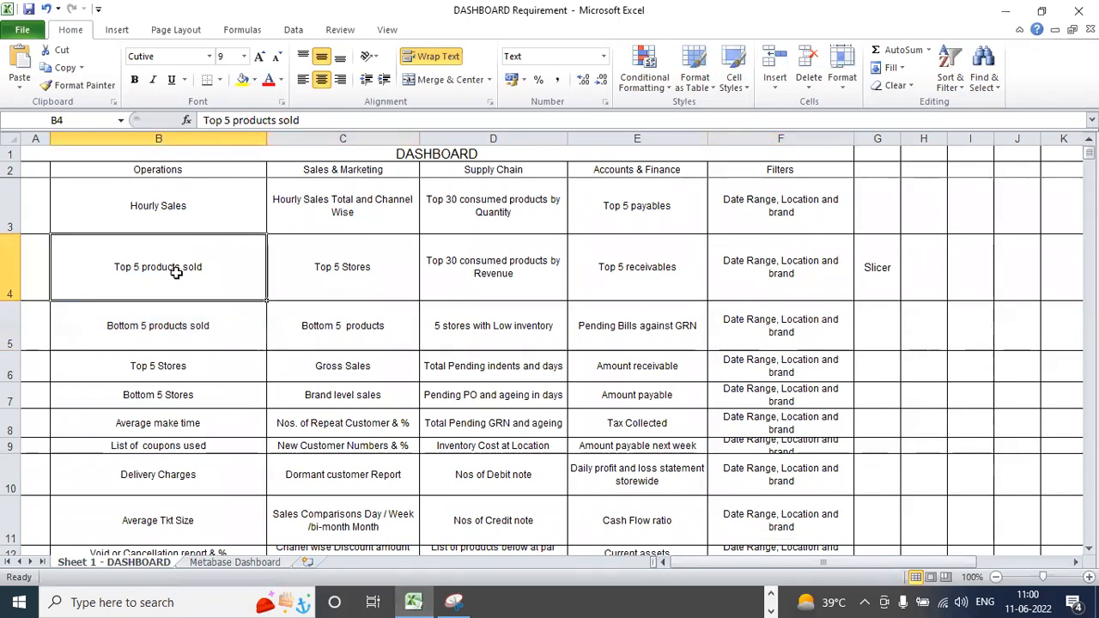
{"action": "double_click", "coordinate": [220, 267]}
{"action": "type", "text": "("}
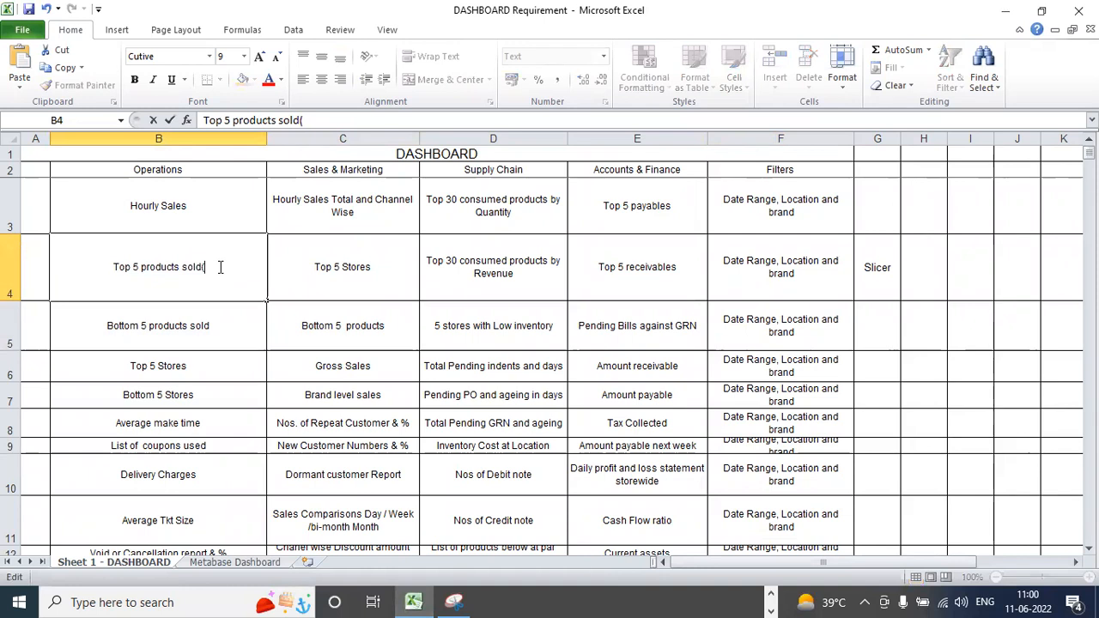
{"action": "type", "text": "How is"}
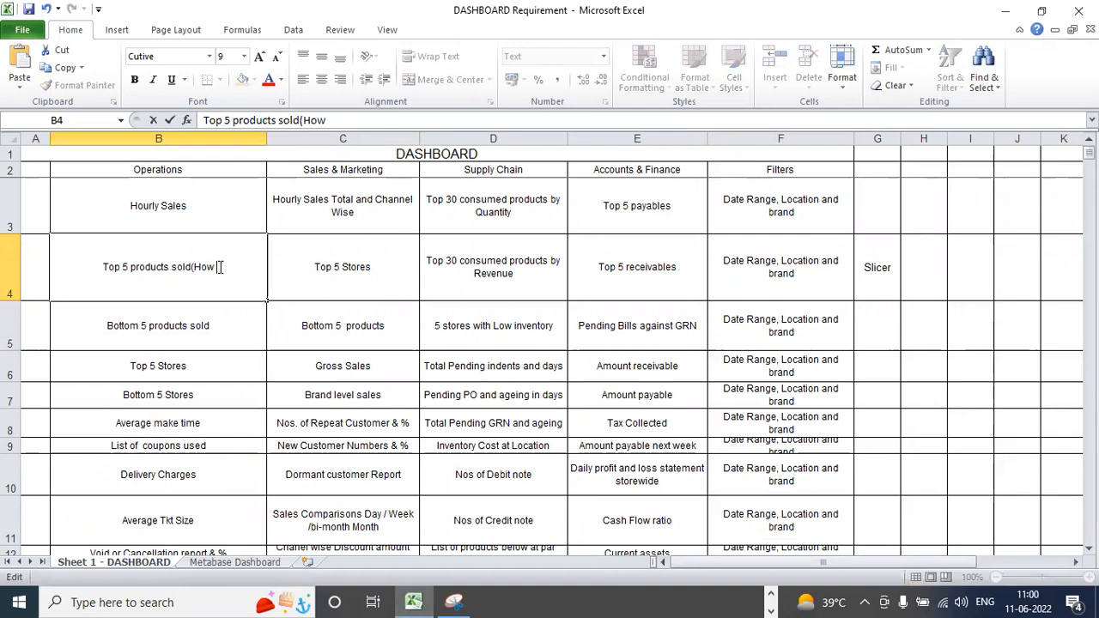
{"action": "key", "text": "BackSpace"}
{"action": "key", "text": "BackSpace"}
{"action": "key", "text": "BackSpace"}
{"action": "key", "text": "BackSpace"}
{"action": "key", "text": "BackSpace"}
{"action": "key", "text": "BackSpace"}
{"action": "key", "text": "BackSpace"}
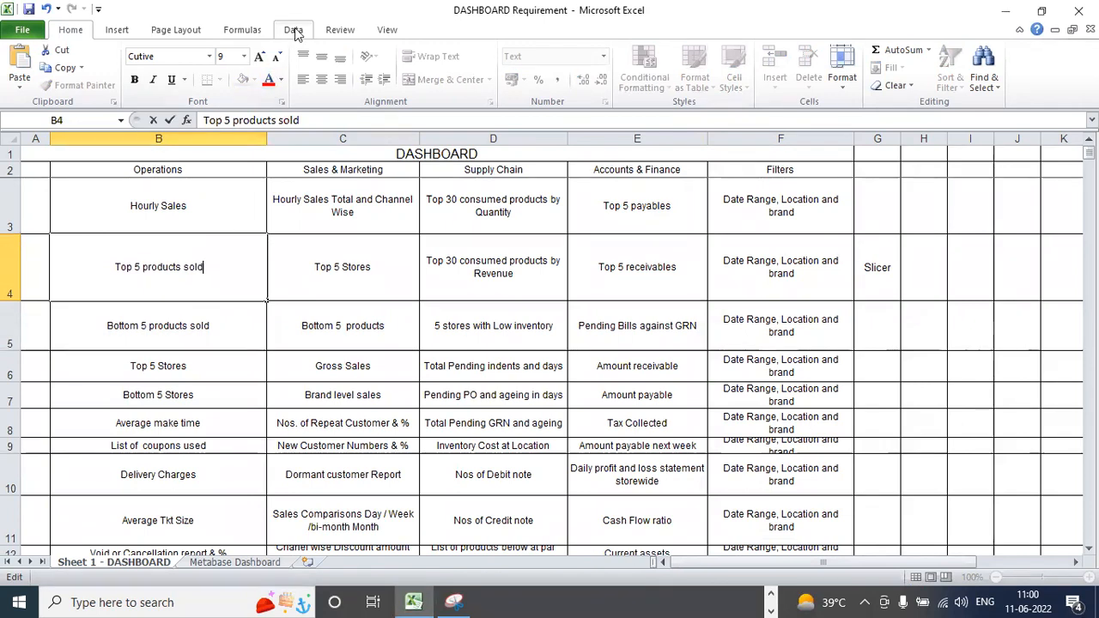
{"action": "left_click", "coordinate": [295, 32]}
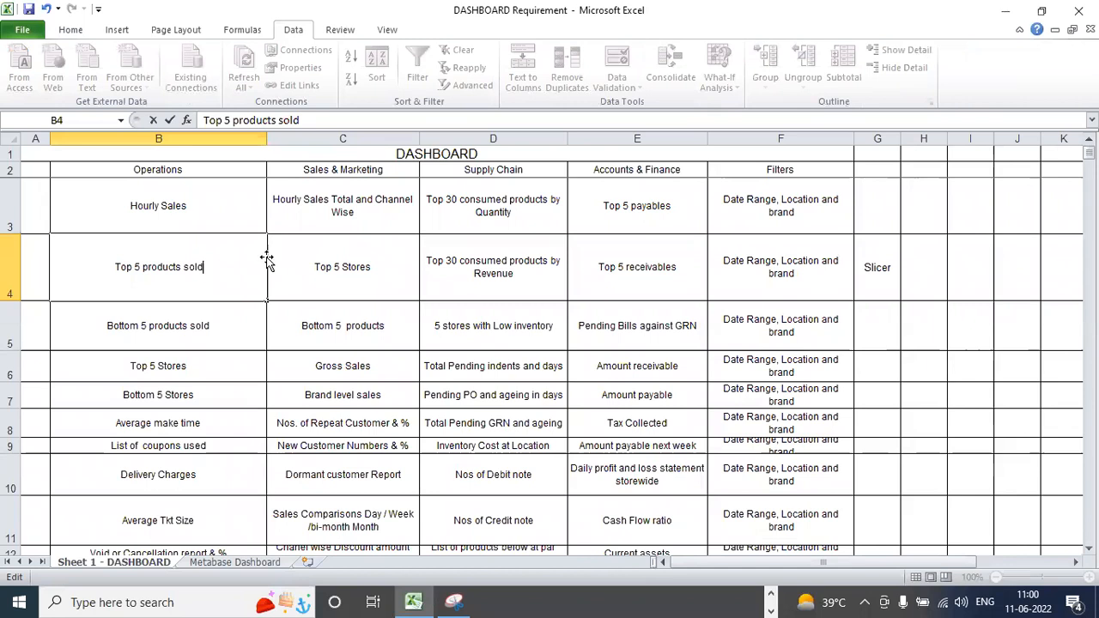
{"action": "left_click", "coordinate": [314, 275]}
{"action": "left_click", "coordinate": [226, 250]}
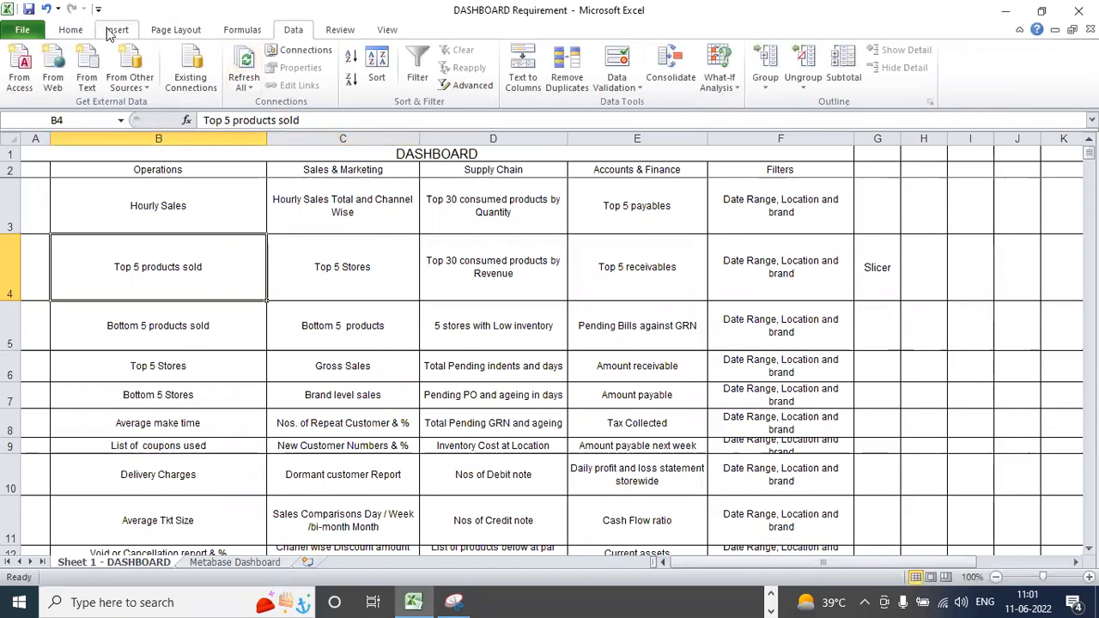
{"action": "left_click", "coordinate": [72, 32]}
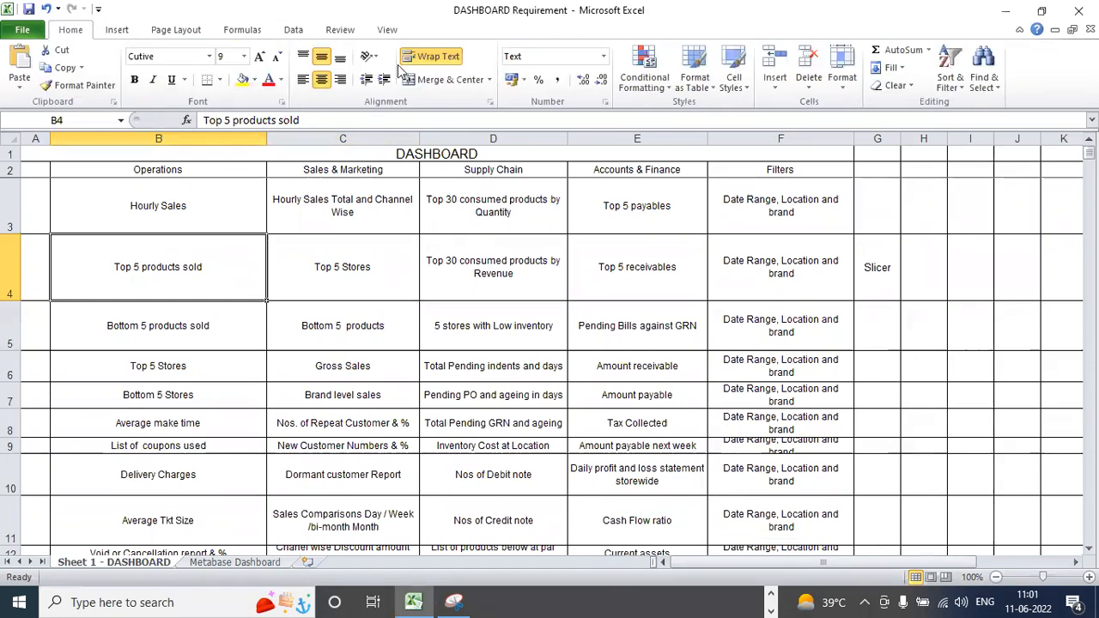
{"action": "left_click", "coordinate": [386, 30]}
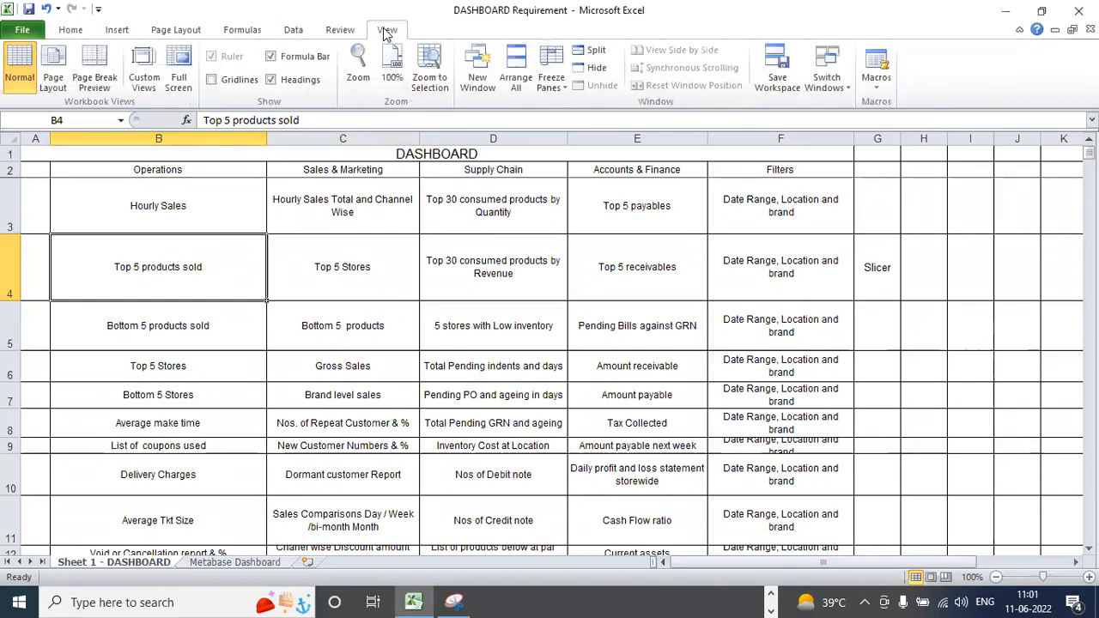
{"action": "left_click", "coordinate": [352, 31]}
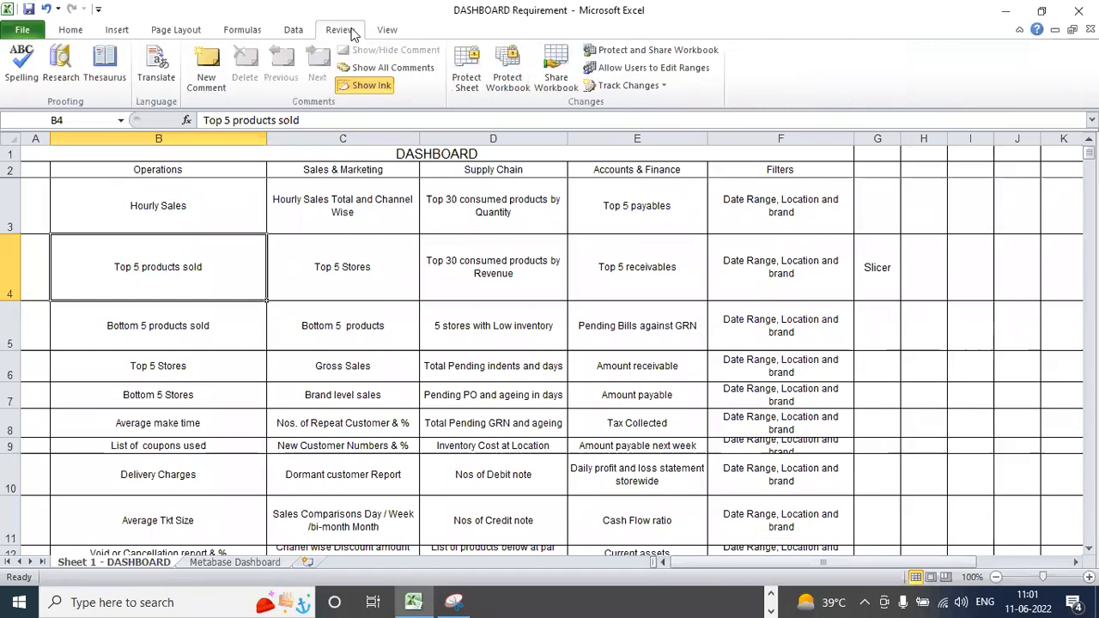
{"action": "left_click", "coordinate": [627, 86]}
{"action": "left_click", "coordinate": [636, 106]}
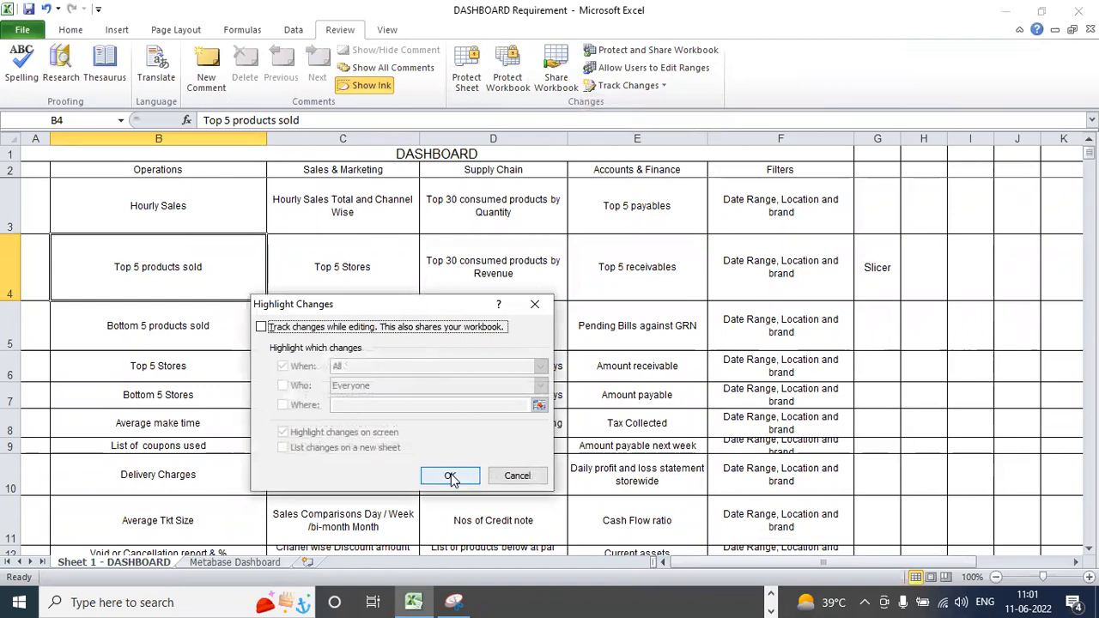
{"action": "left_click", "coordinate": [450, 477]}
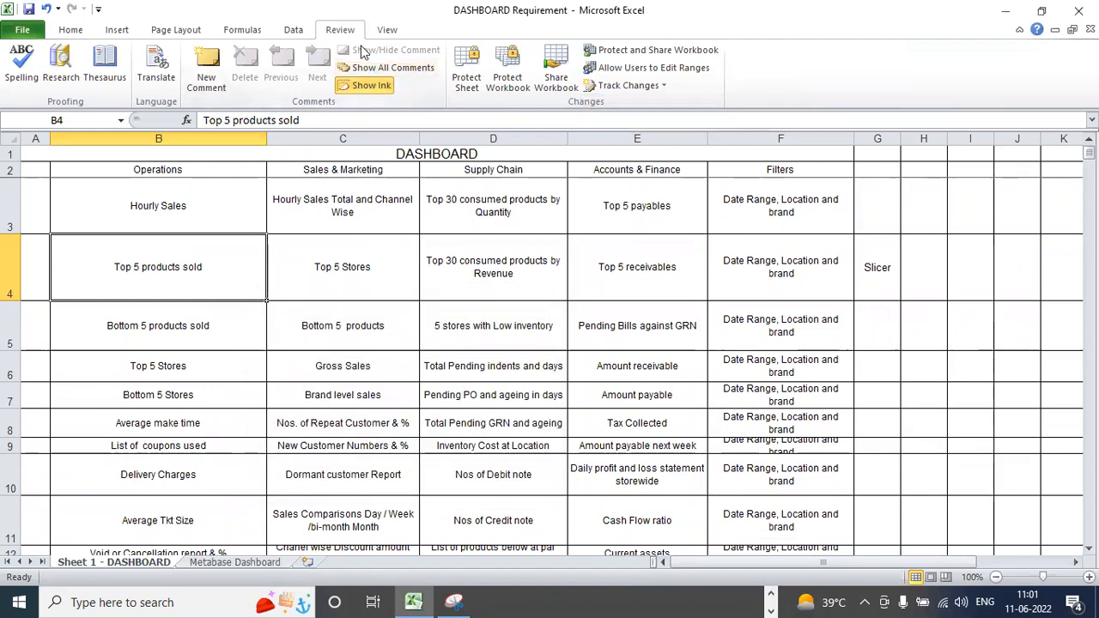
{"action": "left_click", "coordinate": [388, 29]}
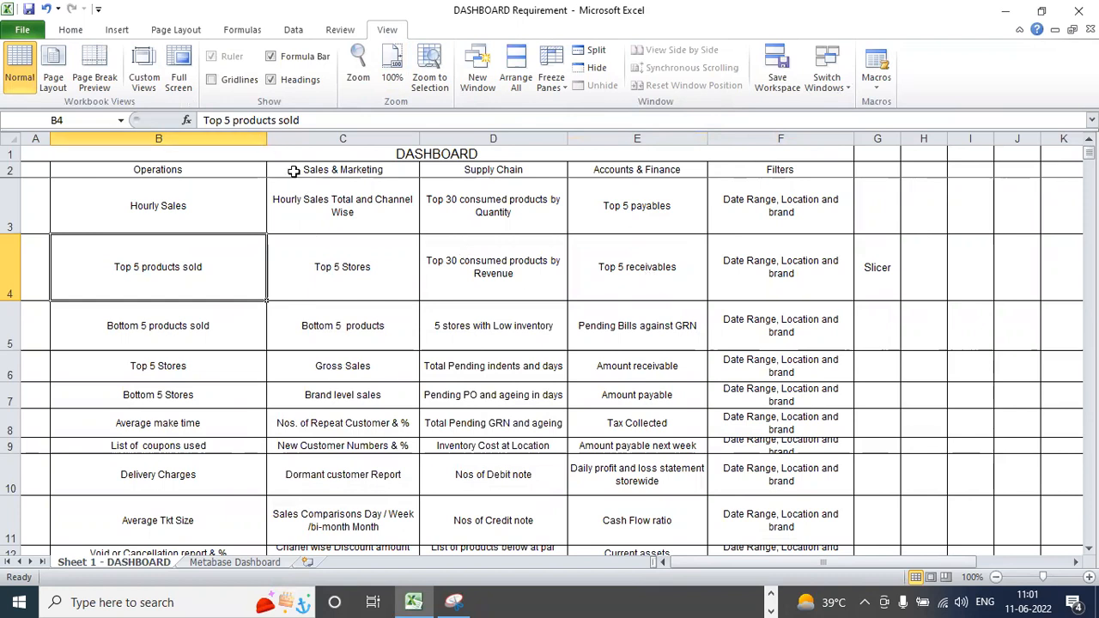
{"action": "left_click", "coordinate": [74, 29]}
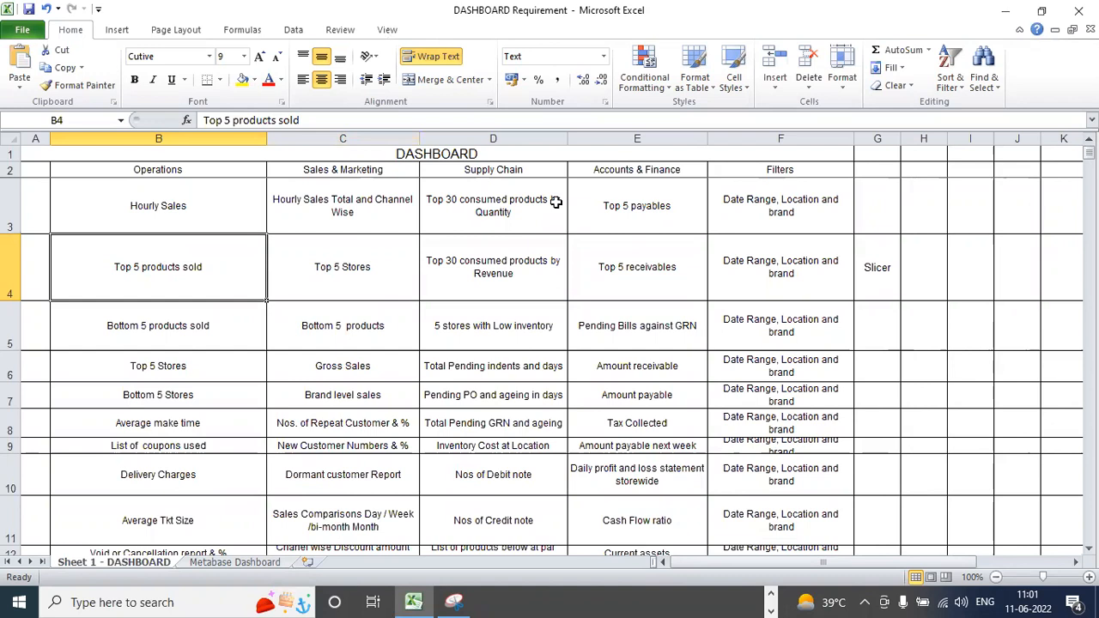
{"action": "left_click", "coordinate": [387, 33]}
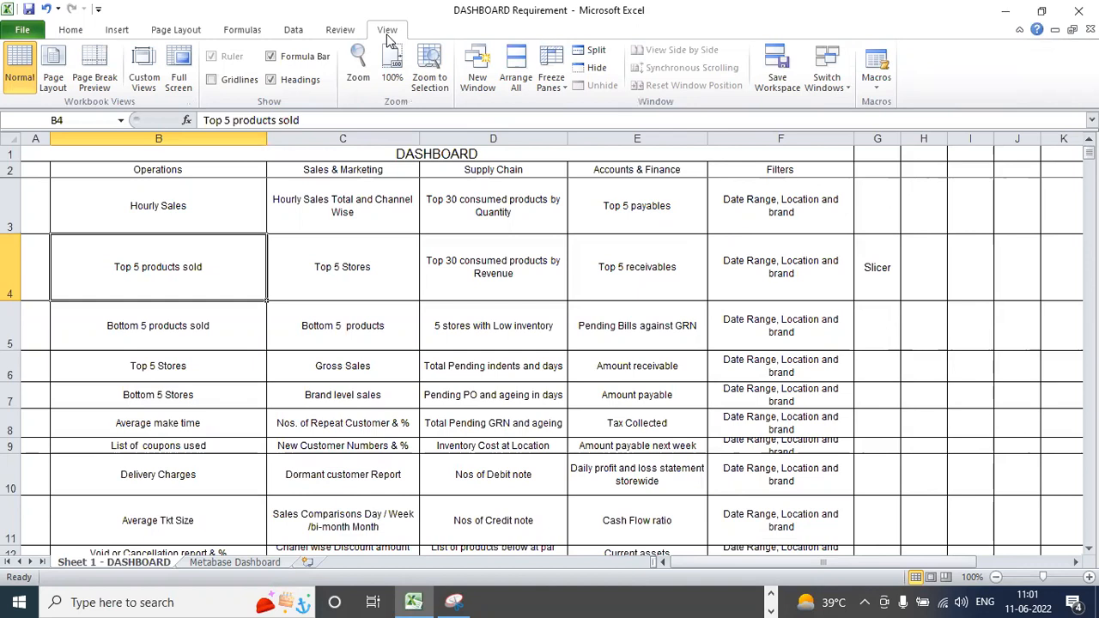
{"action": "left_click", "coordinate": [340, 31]}
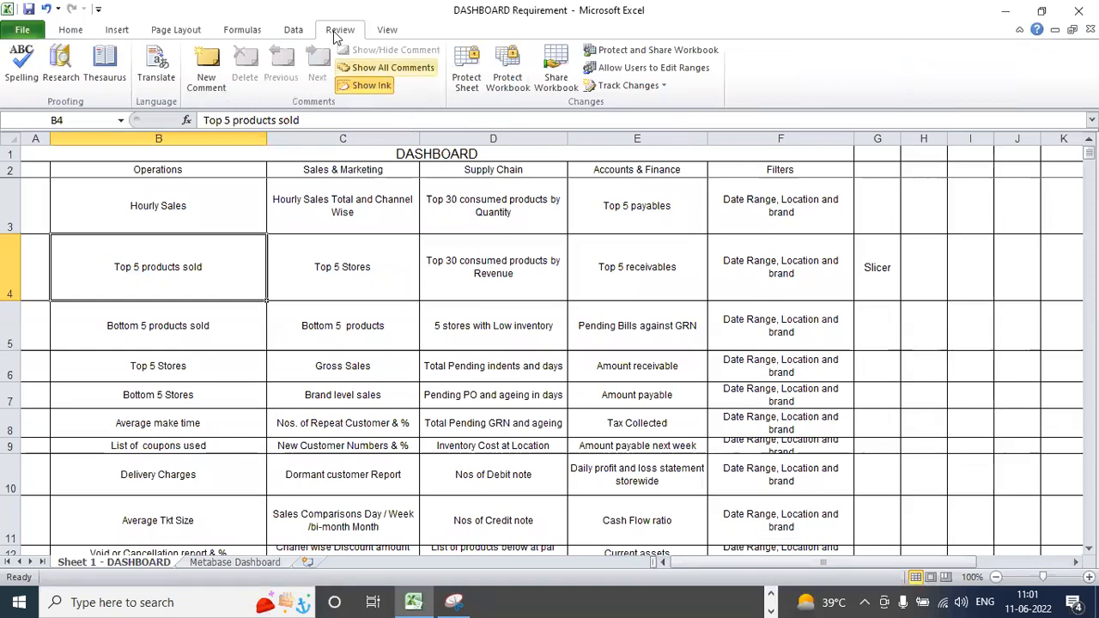
{"action": "left_click", "coordinate": [305, 32]}
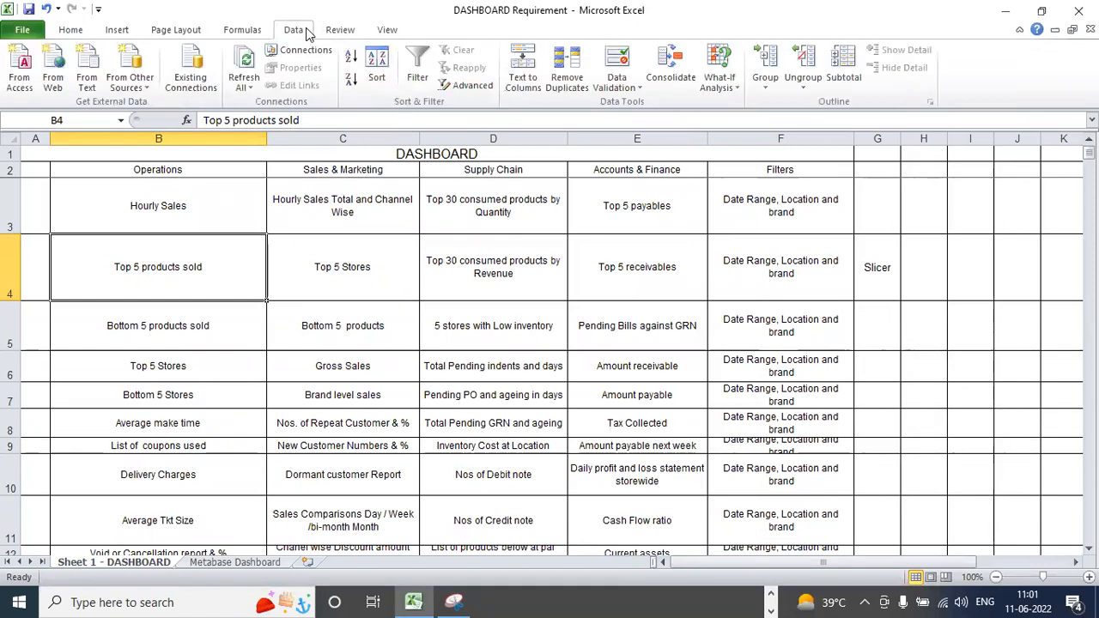
{"action": "left_click", "coordinate": [249, 31]}
Step: Turn on change tracking while editing, highlighting all changes on screen, and save the requirement workbook as shared
{"action": "left_click", "coordinate": [335, 31]}
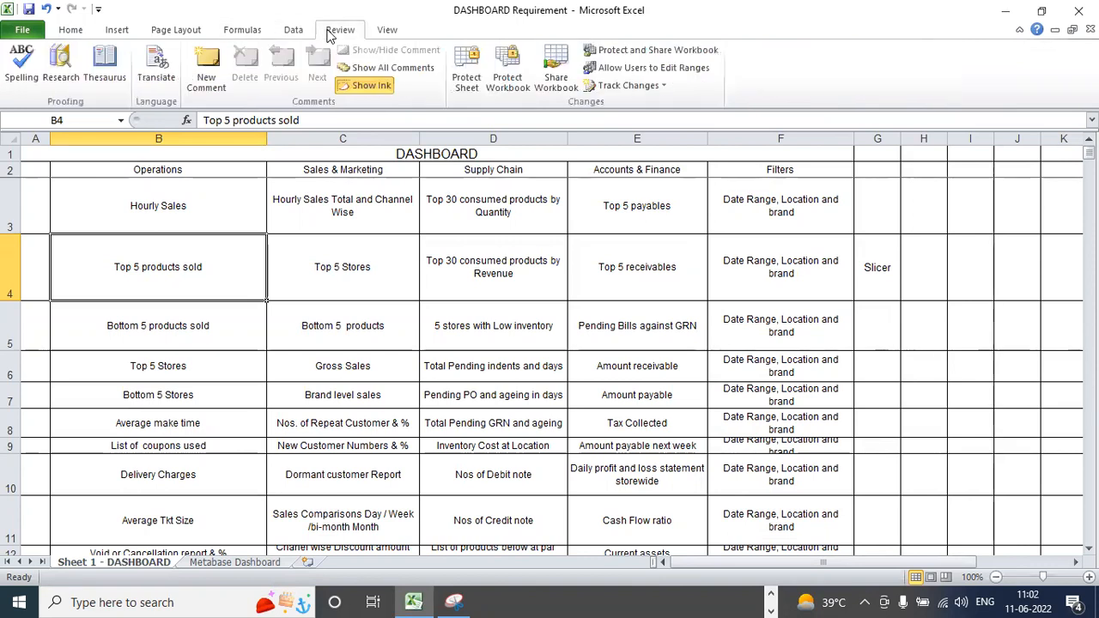
{"action": "left_click", "coordinate": [628, 85]}
{"action": "left_click", "coordinate": [649, 104]}
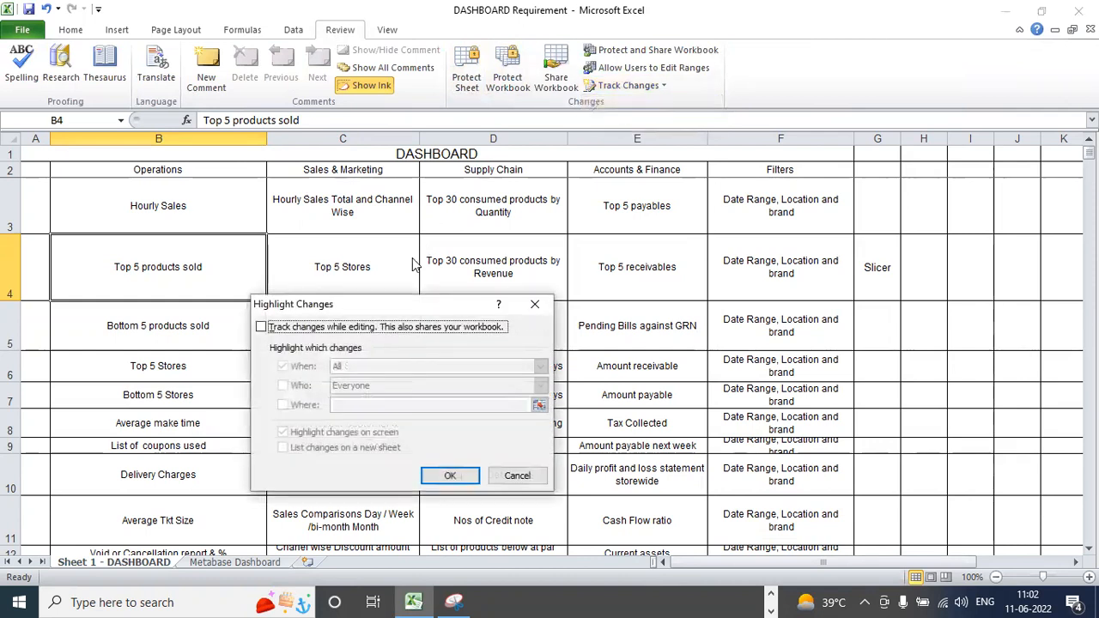
{"action": "left_click", "coordinate": [262, 327]}
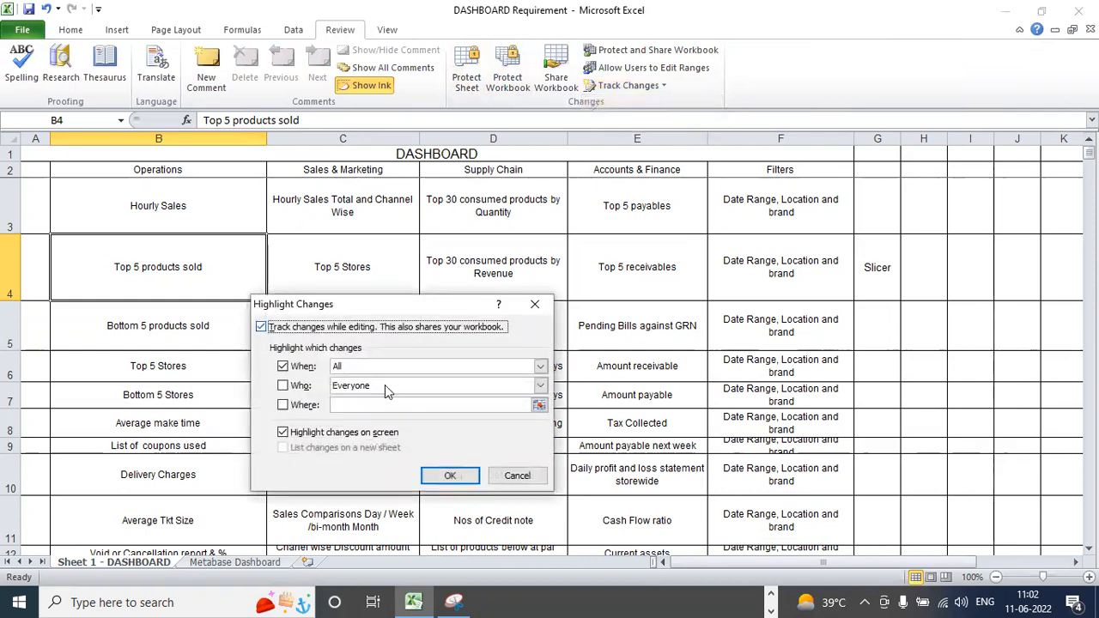
{"action": "left_click", "coordinate": [444, 475]}
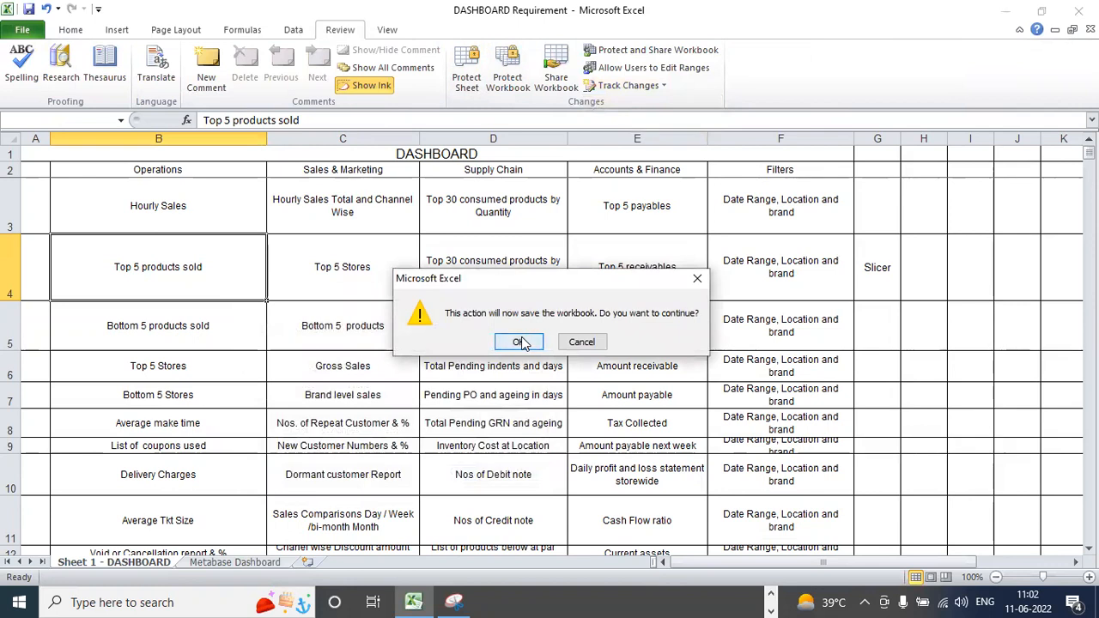
{"action": "left_click", "coordinate": [518, 342]}
Step: Append the note "(how will changes to shown by brand)" to the Top 5 products sold requirement in cell B4
{"action": "double_click", "coordinate": [244, 266]}
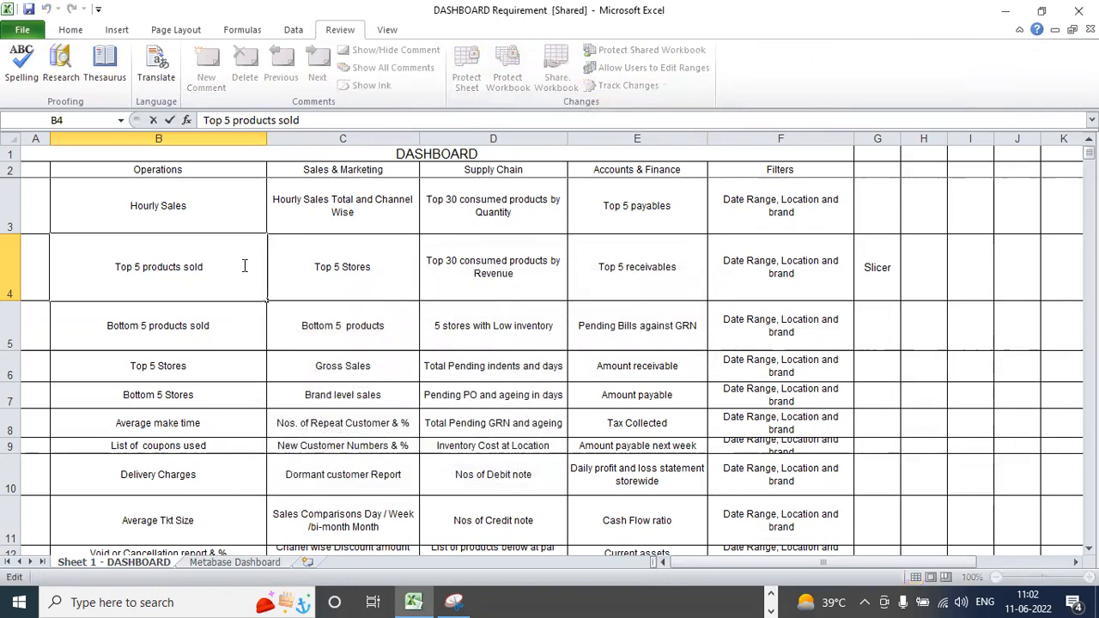
{"action": "type", "text": "("}
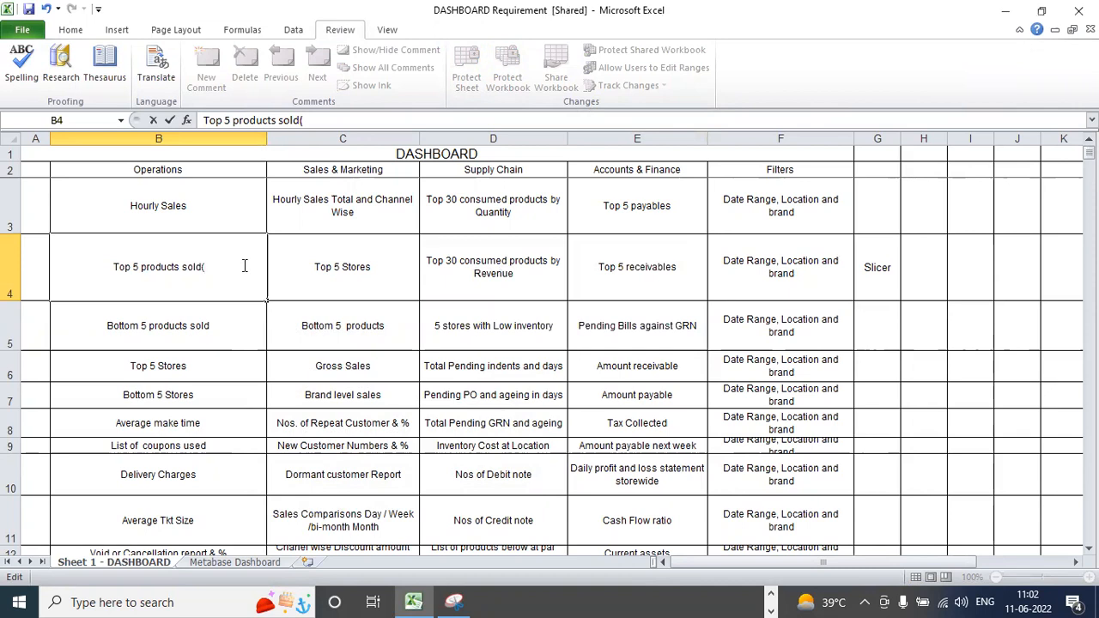
{"action": "type", "text": "slioc"}
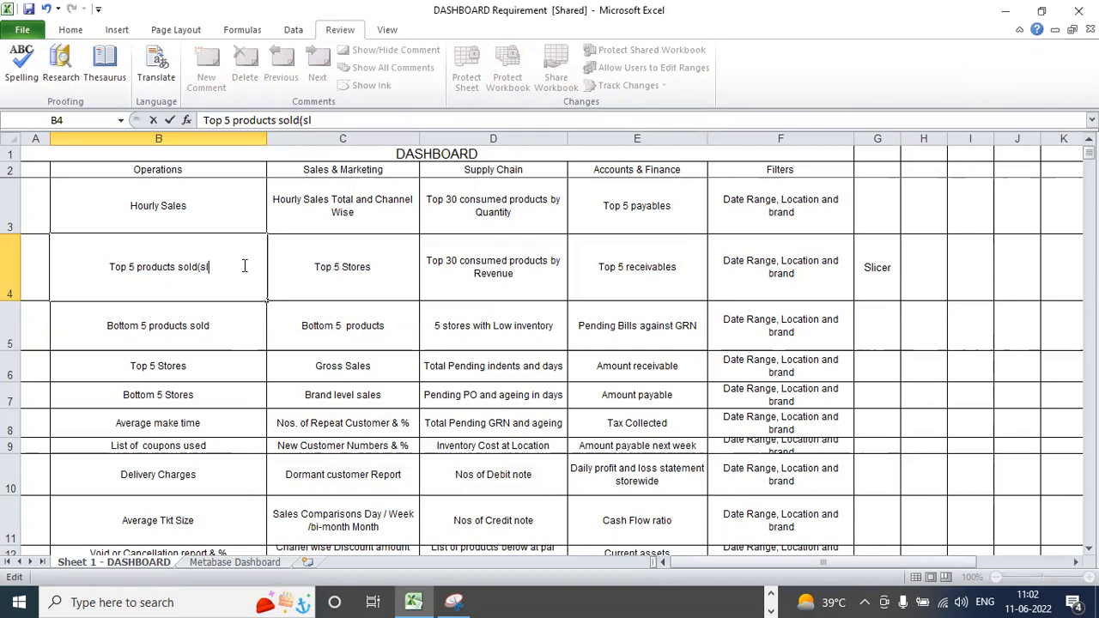
{"action": "key", "text": "BackSpace"}
{"action": "key", "text": "BackSpace"}
{"action": "key", "text": "BackSpace"}
{"action": "key", "text": "BackSpace"}
{"action": "key", "text": "BackSpace"}
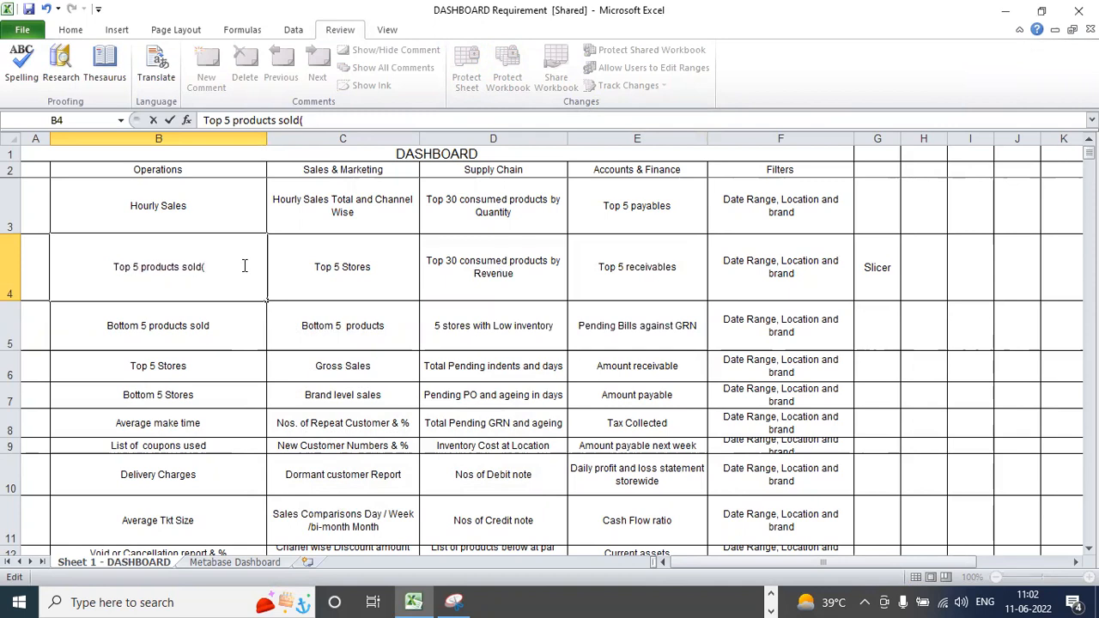
{"action": "left_click", "coordinate": [71, 29]}
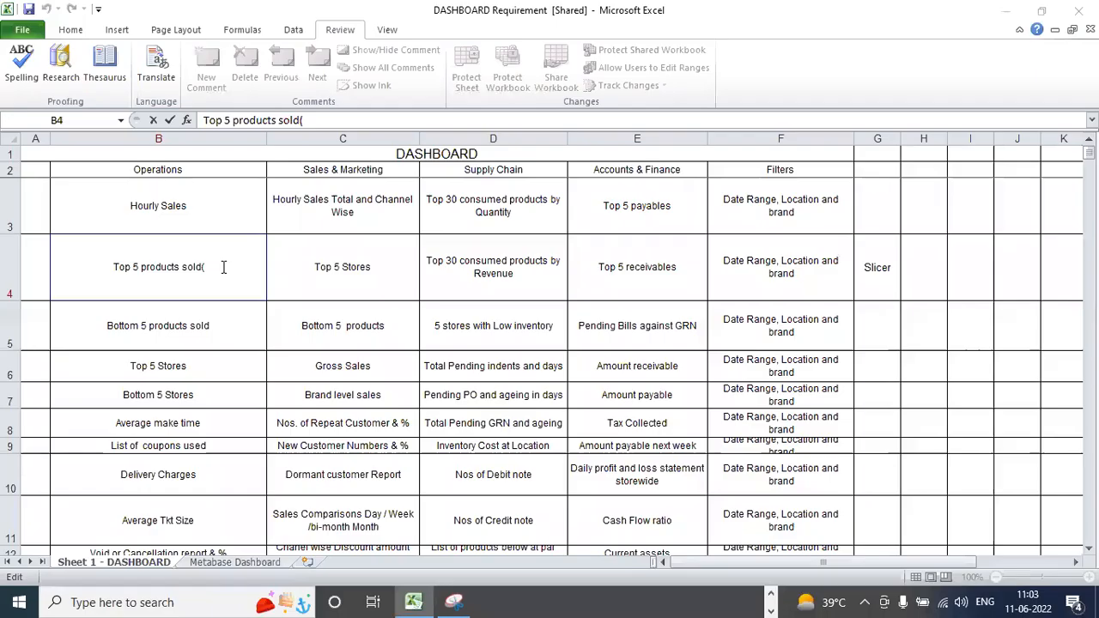
{"action": "mouse_move", "coordinate": [223, 267]}
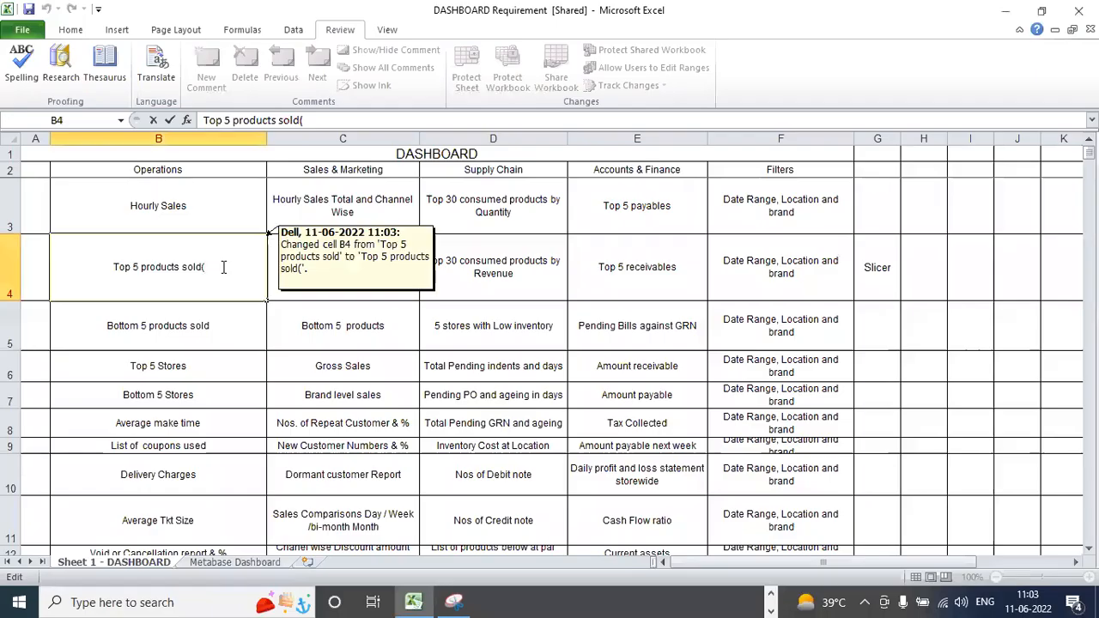
{"action": "type", "text": "how will"}
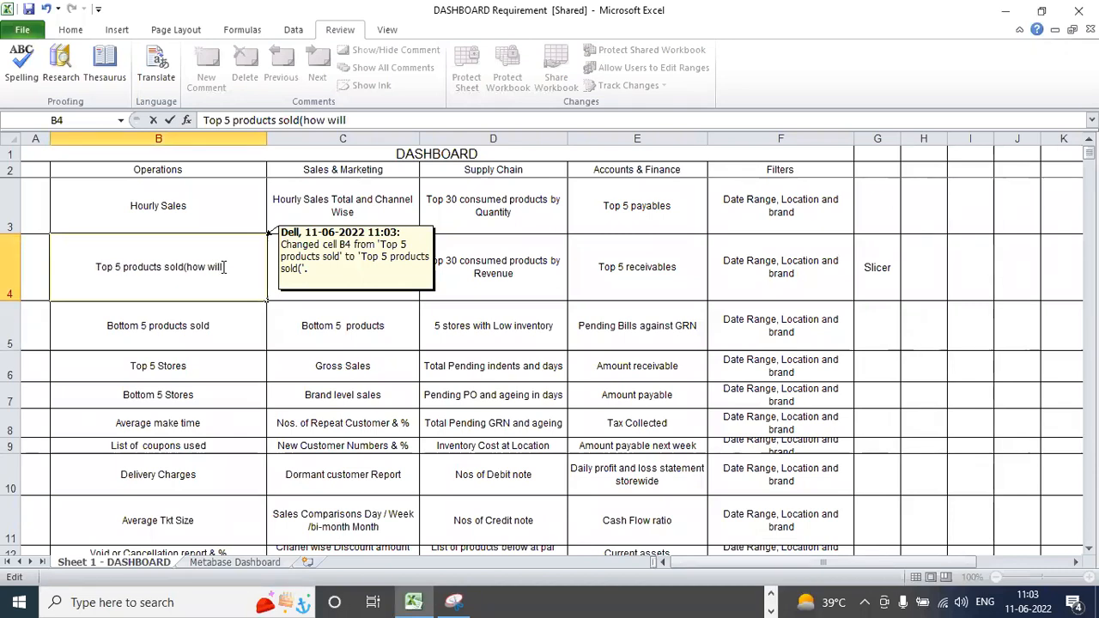
{"action": "type", "text": "changes to shown"}
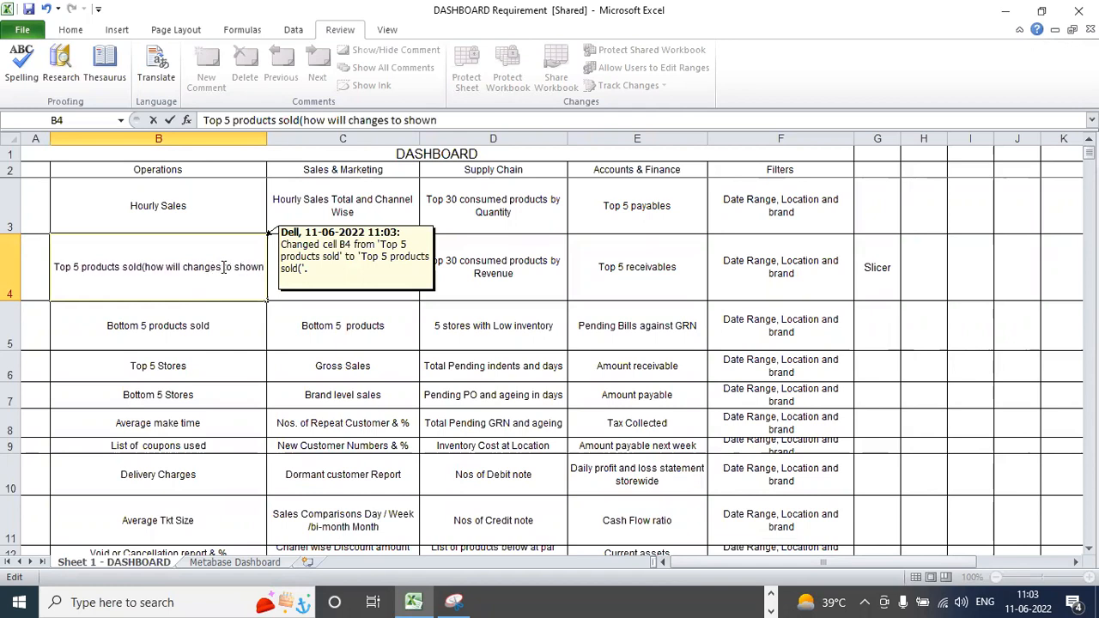
{"action": "type", "text": " by"}
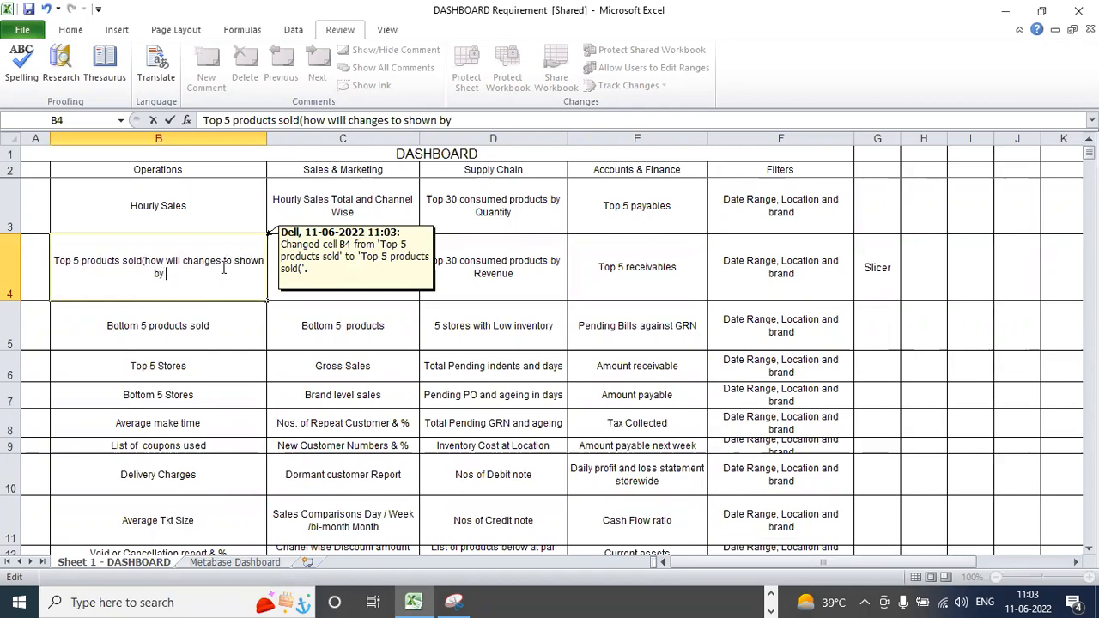
{"action": "type", "text": " brand)"}
{"action": "left_click", "coordinate": [211, 368]}
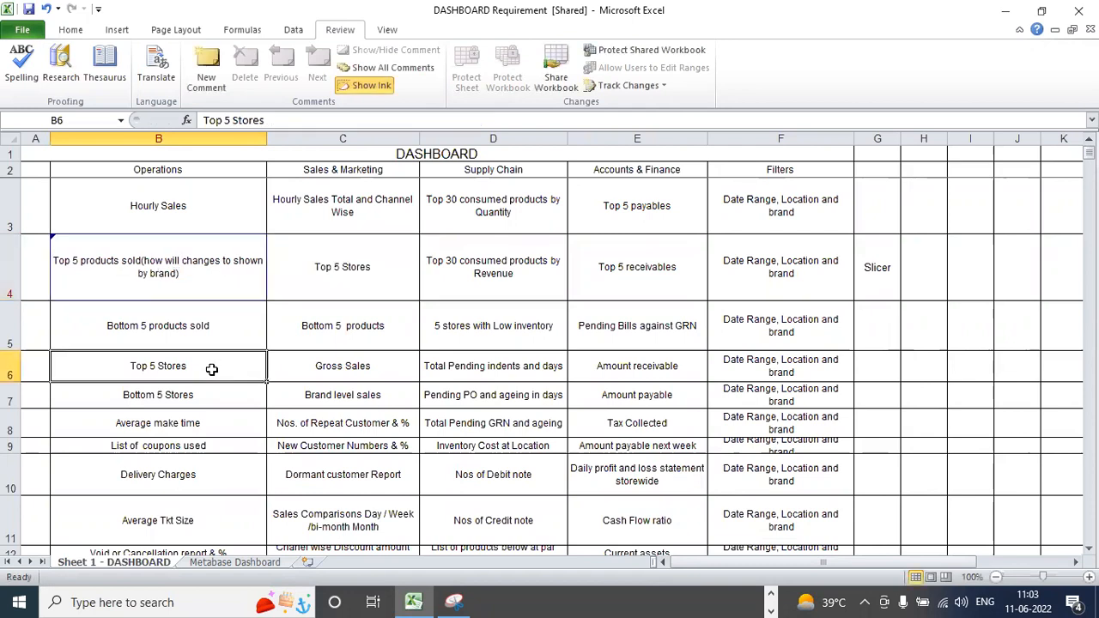
{"action": "left_click", "coordinate": [197, 278]}
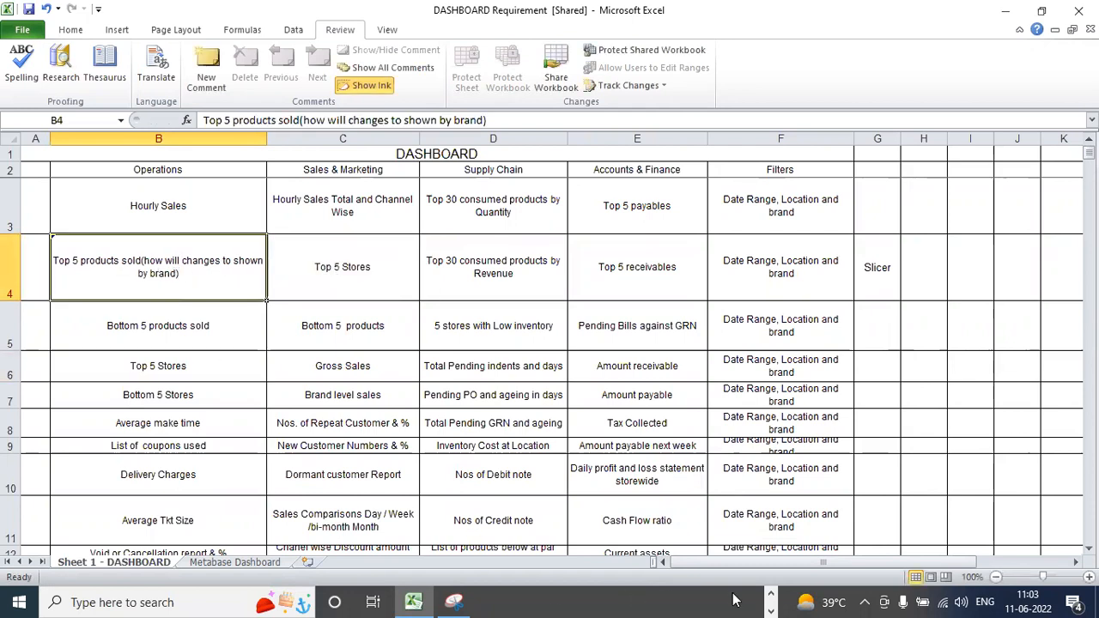
Step: Switch to the Power BI Desktop report and select the Date slicer on Page 3
{"action": "left_click", "coordinate": [772, 596]}
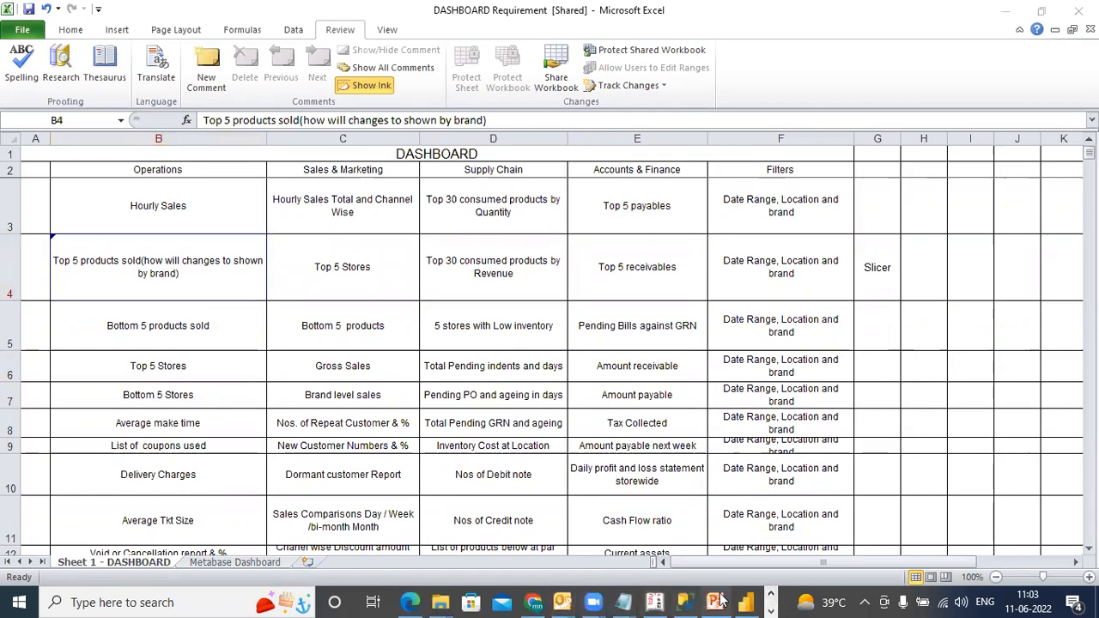
{"action": "left_click", "coordinate": [745, 602]}
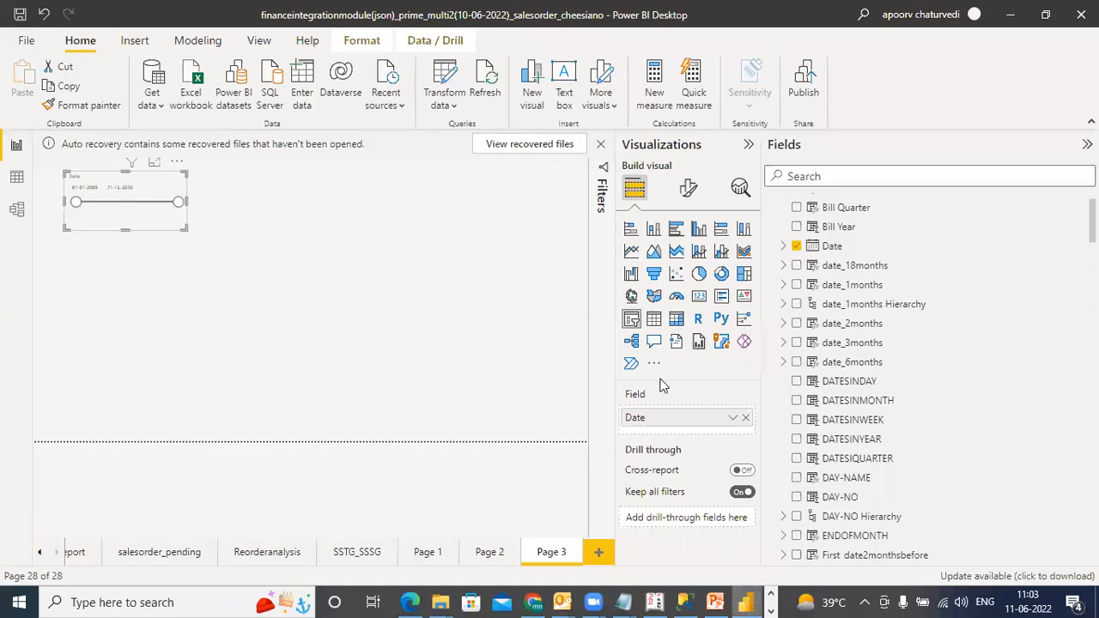
{"action": "left_click", "coordinate": [158, 236]}
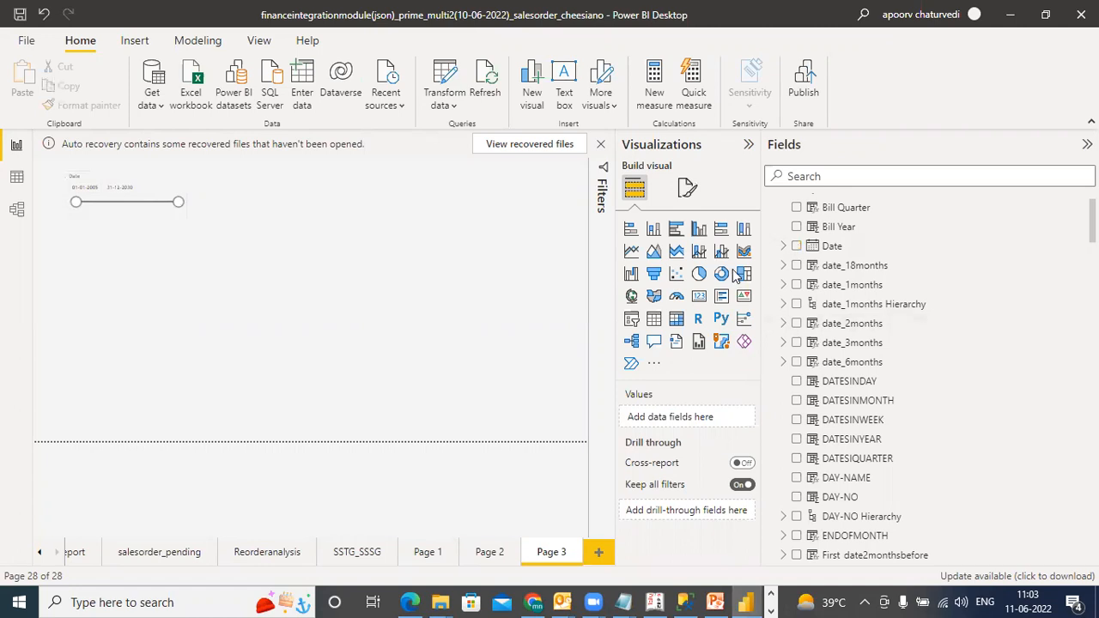
{"action": "left_click", "coordinate": [165, 222]}
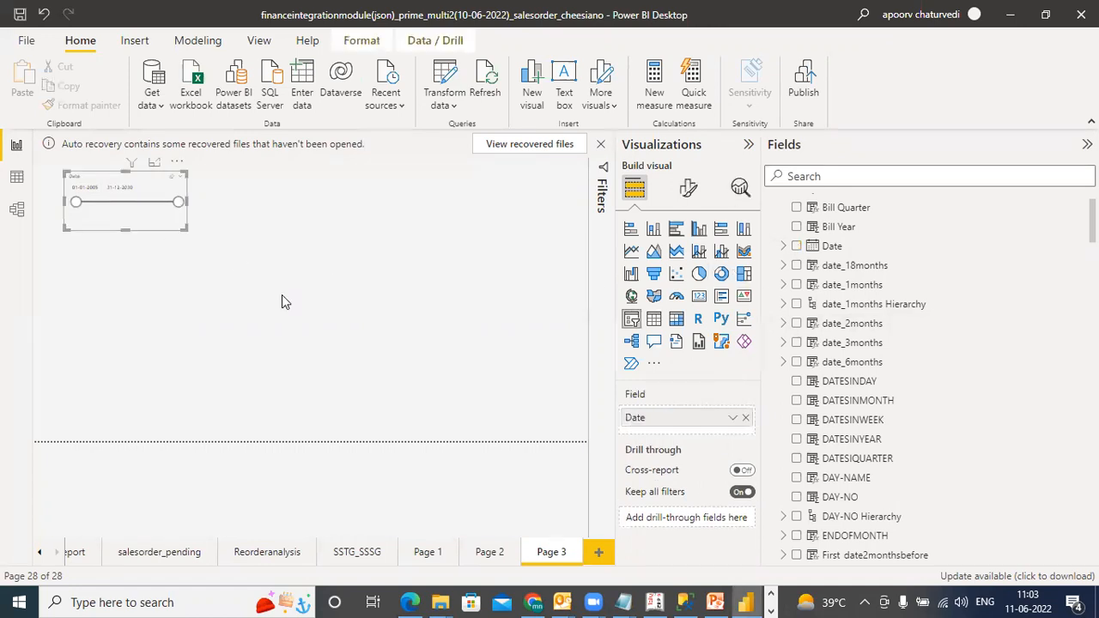
Step: Find the TOP5_PRODUCTS_VALUE table in the data model and examine its full DAX definition
{"action": "scroll", "coordinate": [927, 378], "scroll_direction": "down", "scroll_amount": 20}
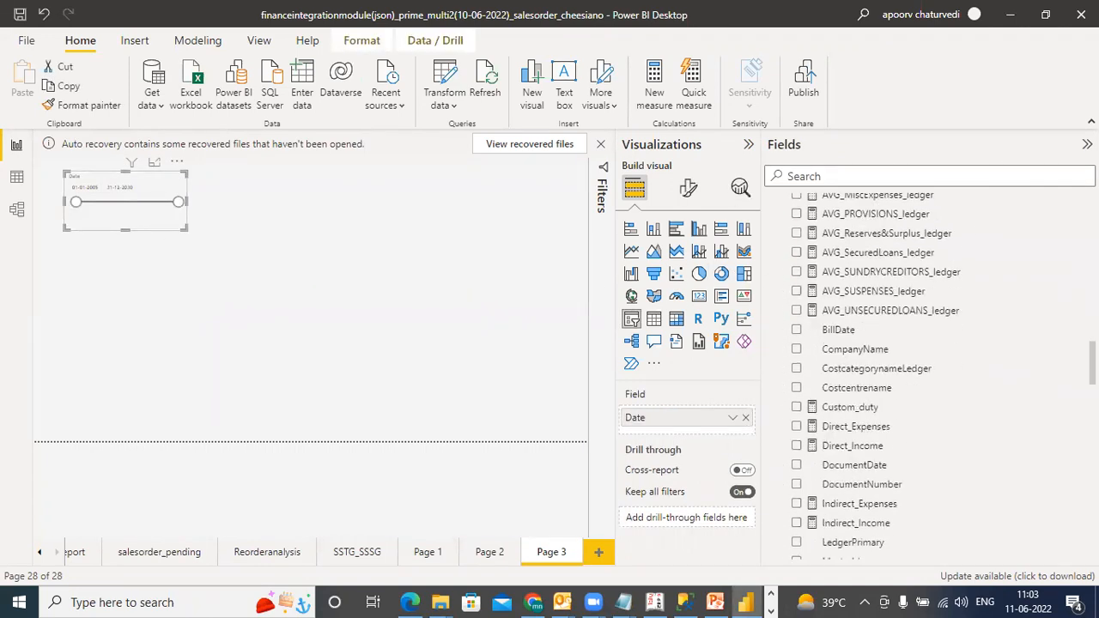
{"action": "scroll", "coordinate": [921, 377], "scroll_direction": "down", "scroll_amount": 15}
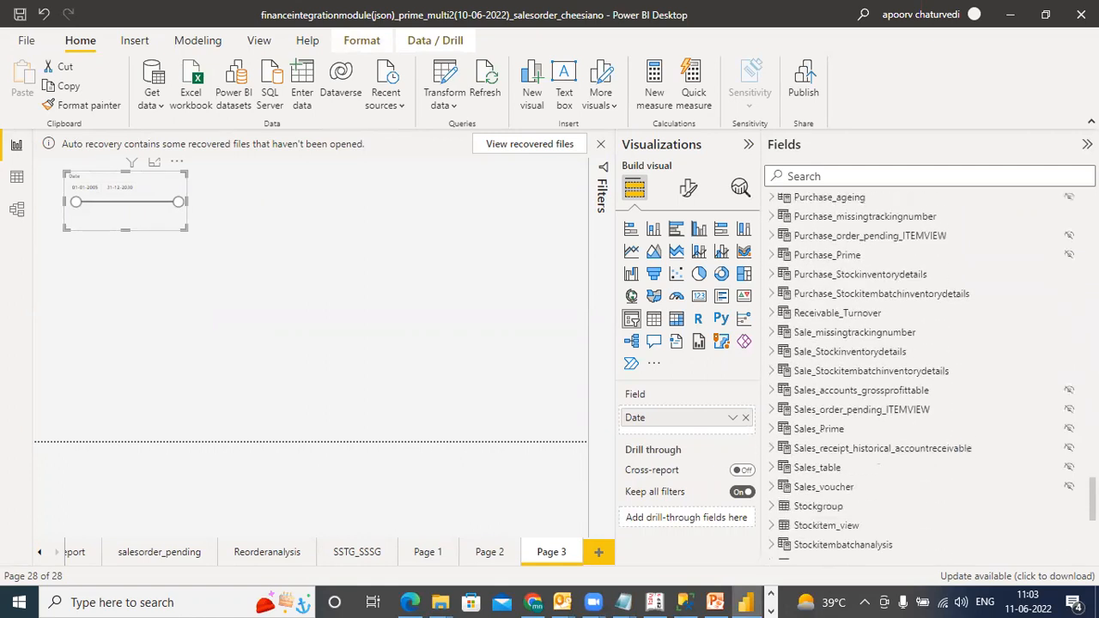
{"action": "scroll", "coordinate": [921, 377], "scroll_direction": "down", "scroll_amount": 2}
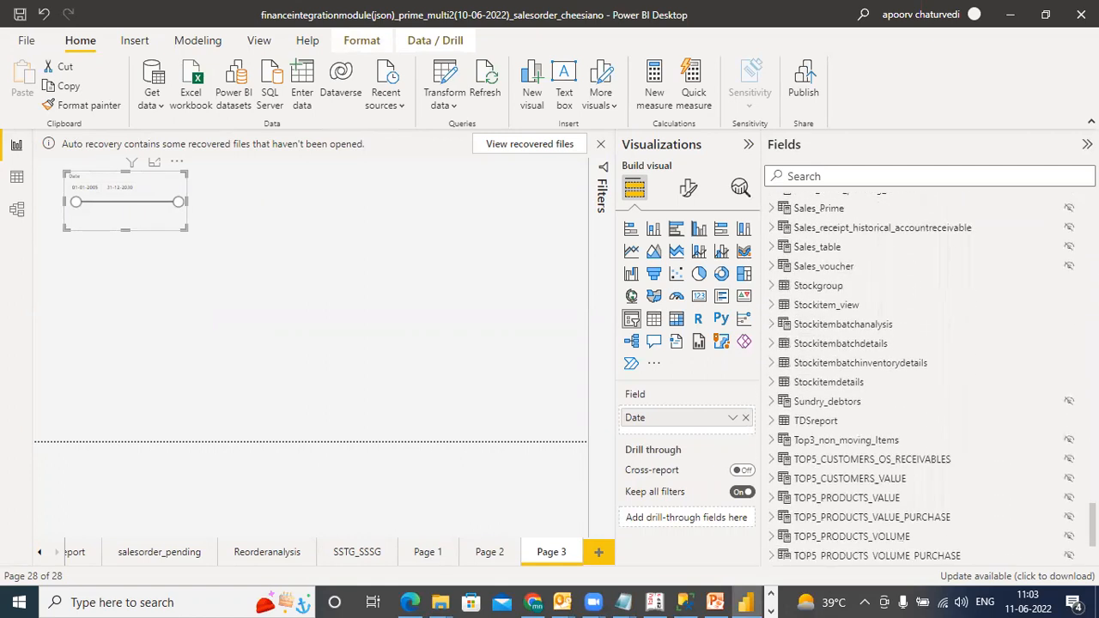
{"action": "scroll", "coordinate": [921, 377], "scroll_direction": "down", "scroll_amount": 1}
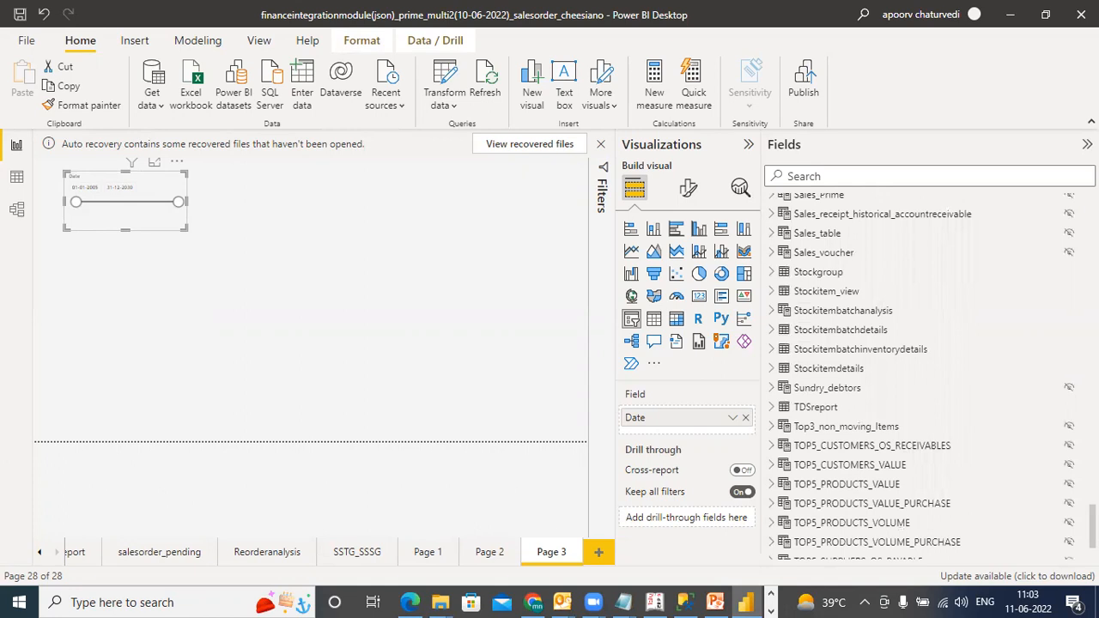
{"action": "scroll", "coordinate": [921, 377], "scroll_direction": "down", "scroll_amount": 2}
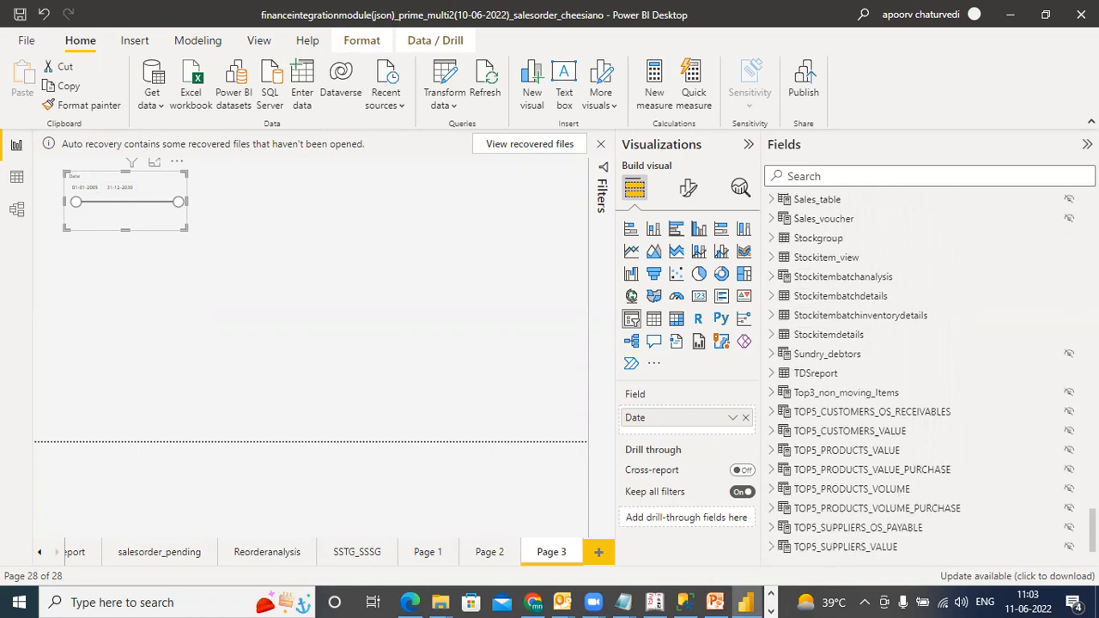
{"action": "left_click", "coordinate": [801, 453]}
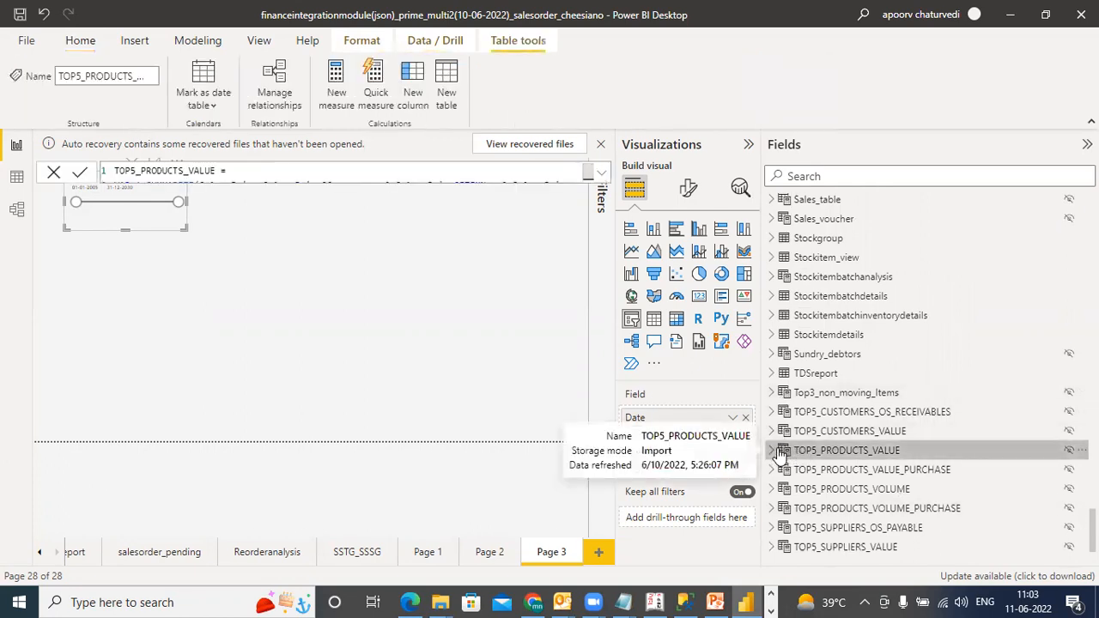
{"action": "left_click", "coordinate": [599, 180]}
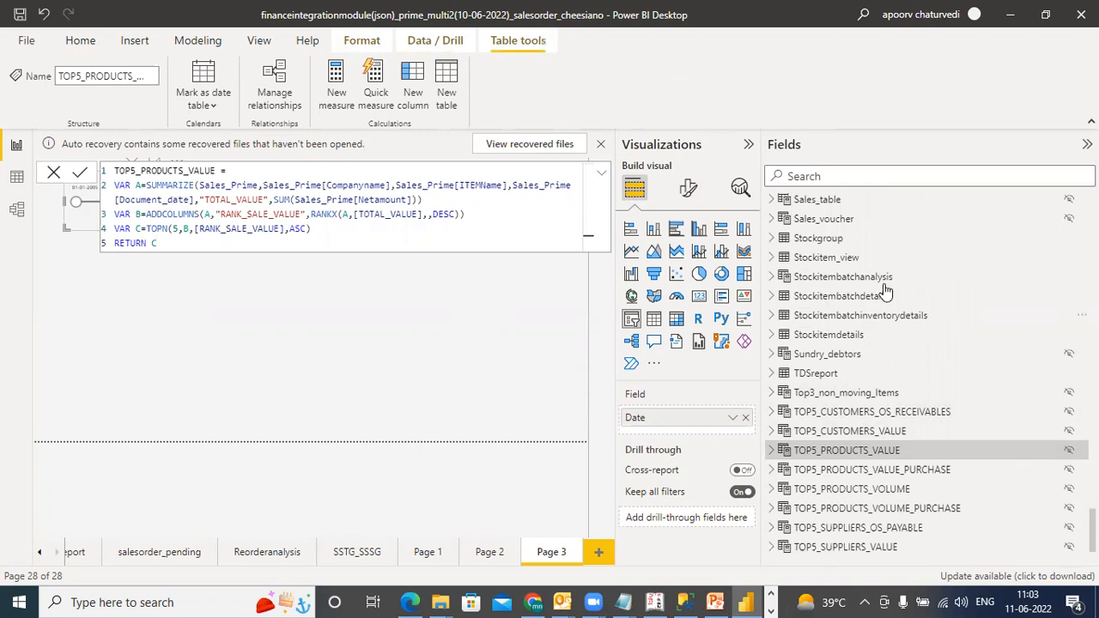
Step: Find the Sales_Prime source table and examine the DAX formula that builds it
{"action": "scroll", "coordinate": [927, 370], "scroll_direction": "up", "scroll_amount": 15}
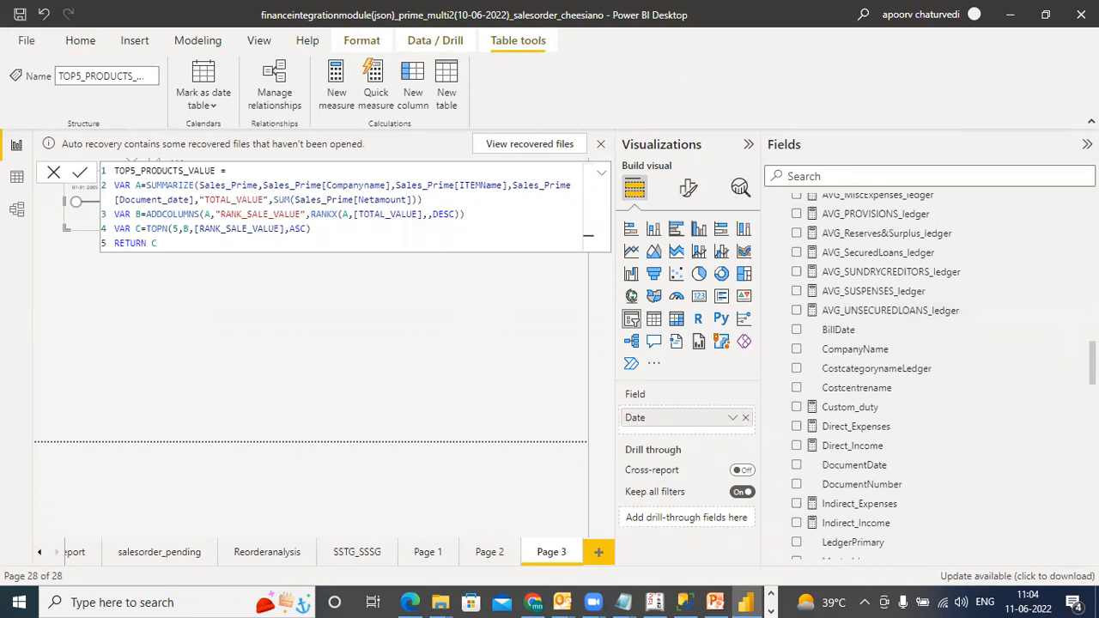
{"action": "scroll", "coordinate": [928, 344], "scroll_direction": "up", "scroll_amount": 5}
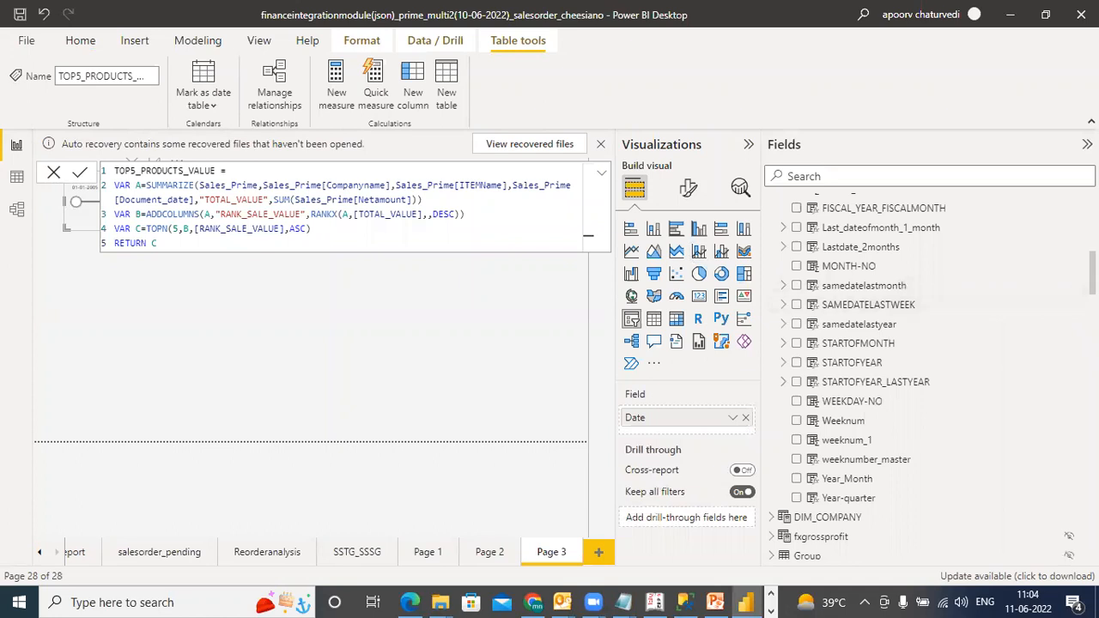
{"action": "scroll", "coordinate": [928, 378], "scroll_direction": "down", "scroll_amount": 5}
{"action": "scroll", "coordinate": [928, 378], "scroll_direction": "down", "scroll_amount": 10}
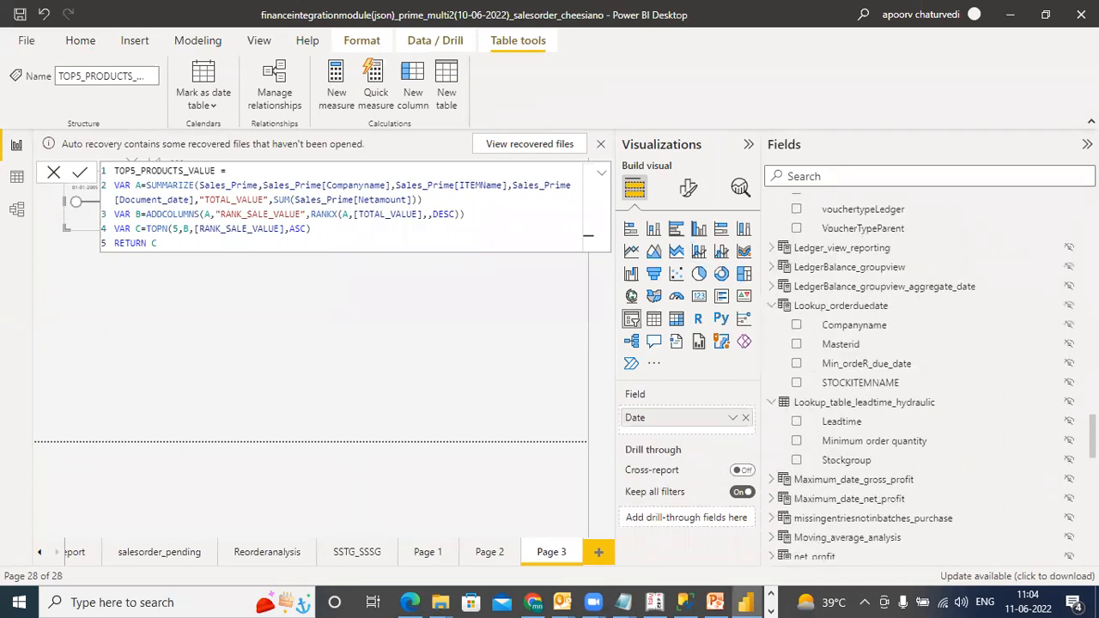
{"action": "scroll", "coordinate": [927, 378], "scroll_direction": "down", "scroll_amount": 5}
{"action": "scroll", "coordinate": [927, 378], "scroll_direction": "down", "scroll_amount": 3}
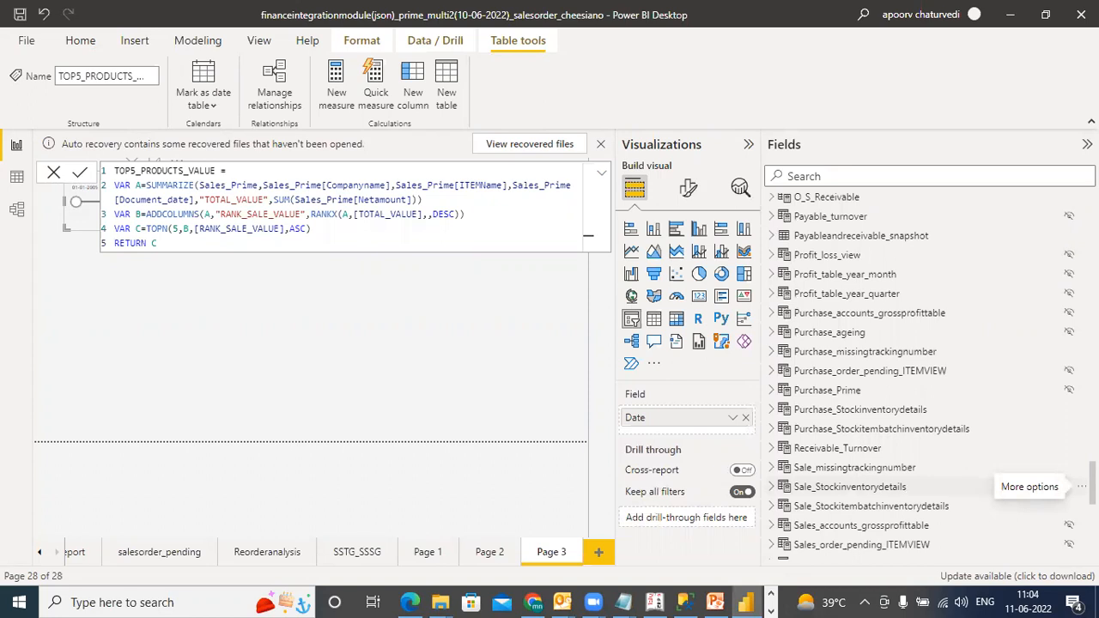
{"action": "scroll", "coordinate": [988, 486], "scroll_direction": "down", "scroll_amount": 2}
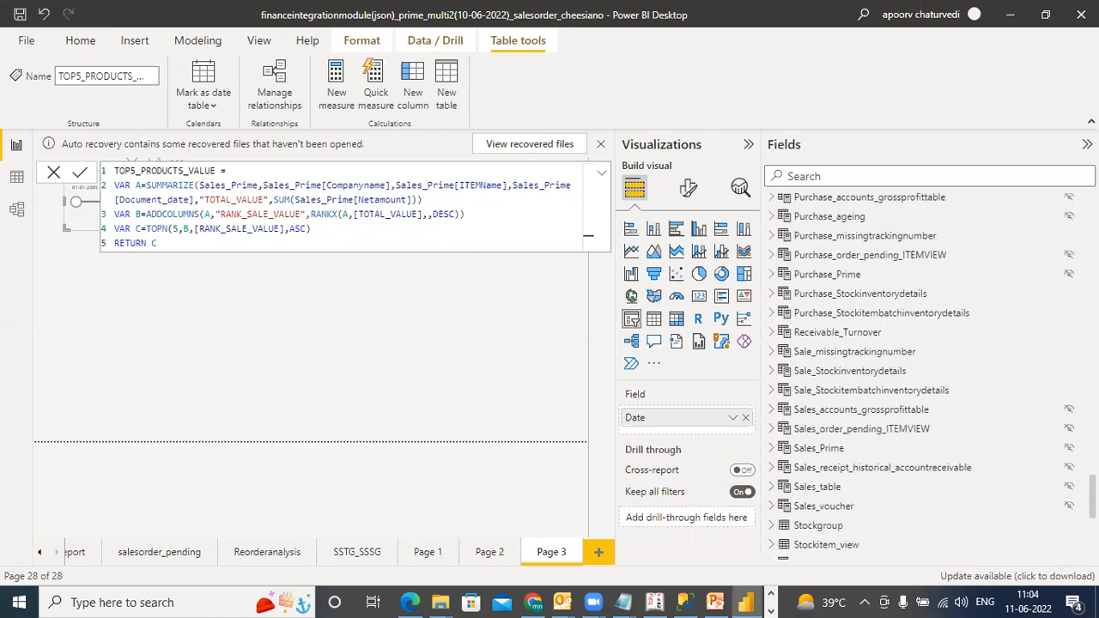
{"action": "left_click", "coordinate": [802, 450]}
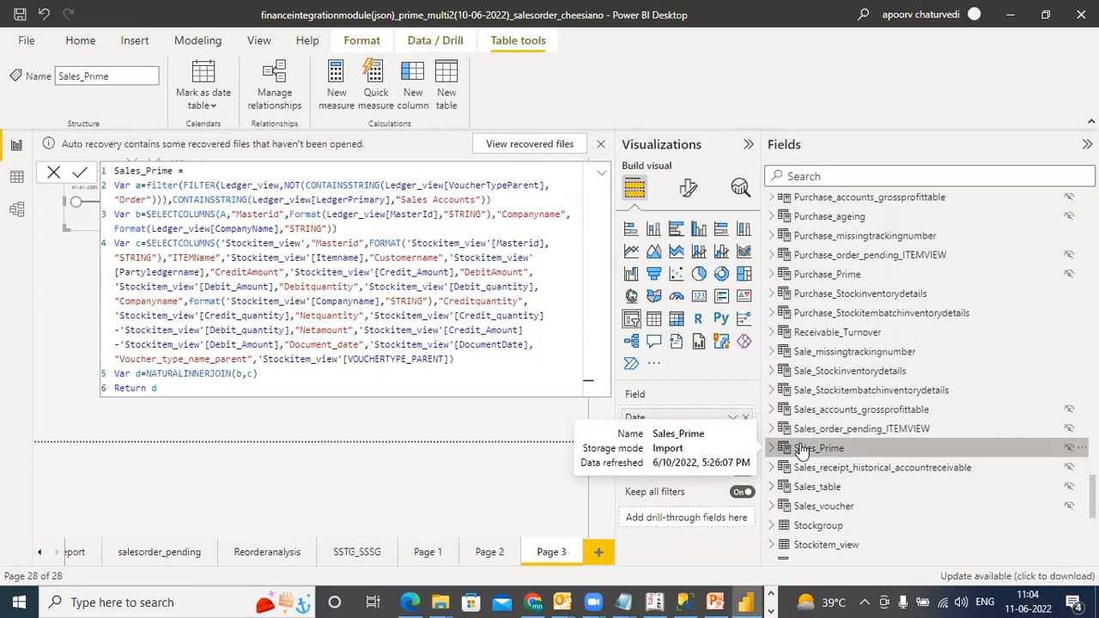
{"action": "left_click", "coordinate": [598, 175]}
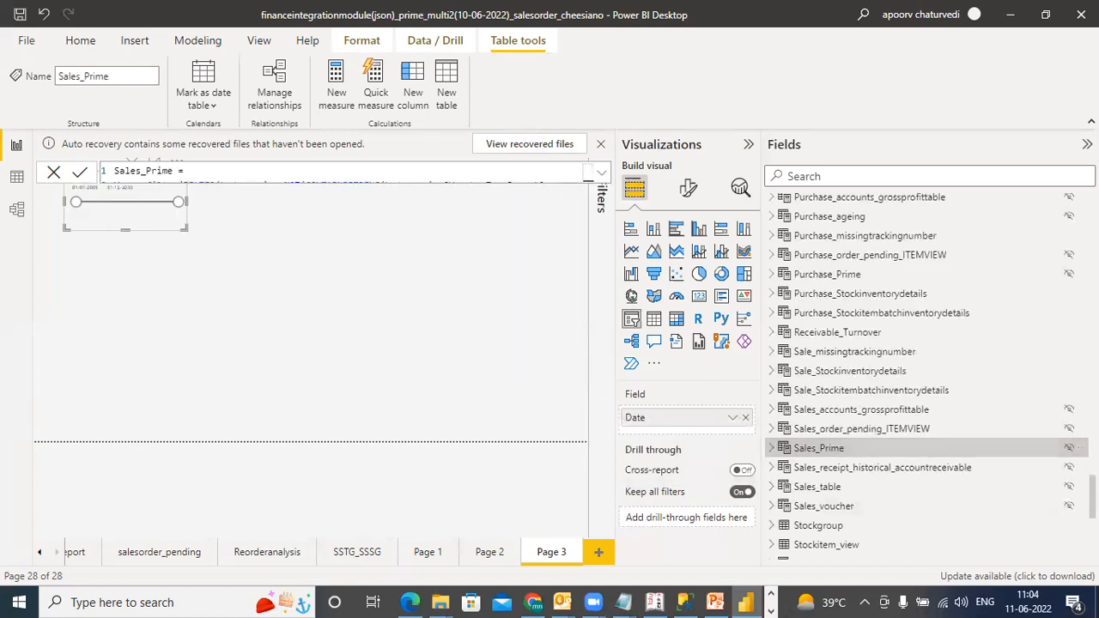
Step: Add an empty table visual below the Date slicer on Page 3
{"action": "scroll", "coordinate": [927, 369], "scroll_direction": "down", "scroll_amount": 3}
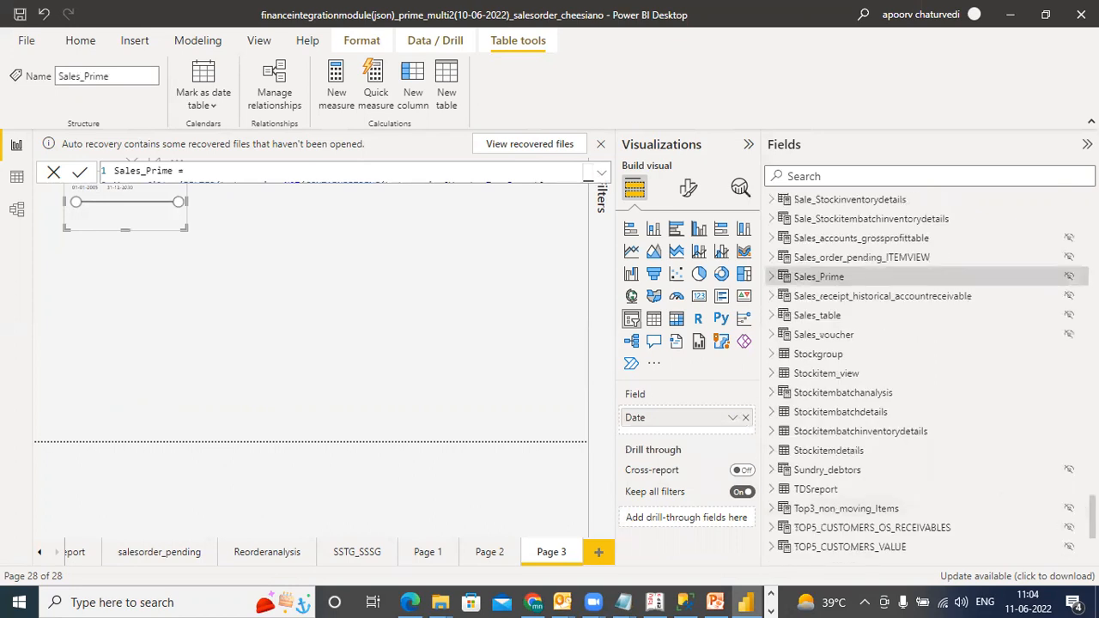
{"action": "scroll", "coordinate": [927, 378], "scroll_direction": "down", "scroll_amount": 1}
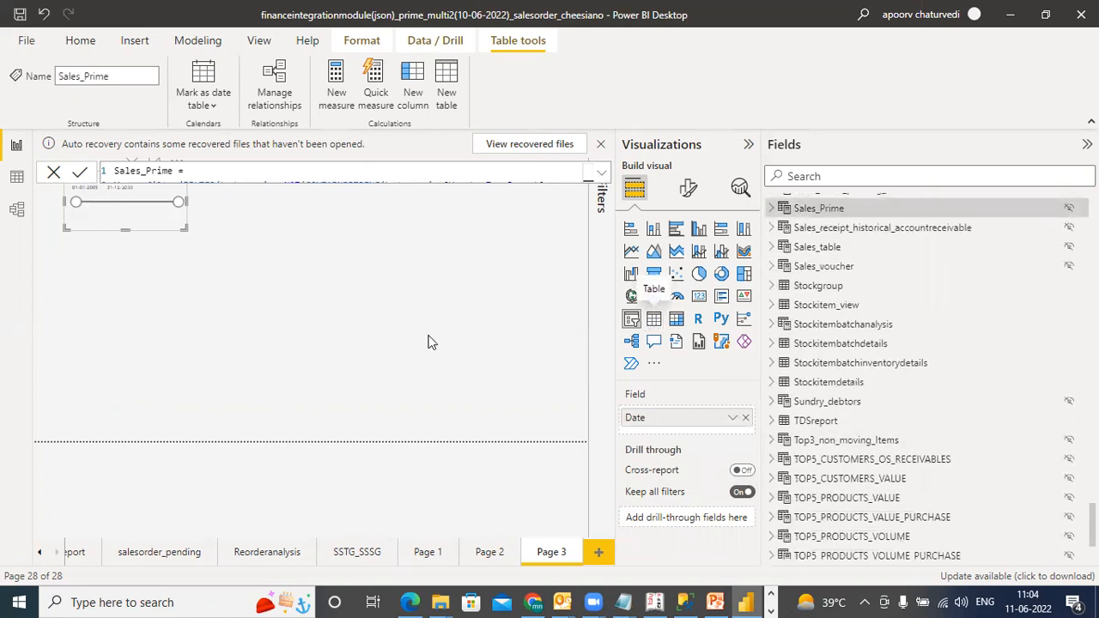
{"action": "left_click", "coordinate": [243, 332]}
{"action": "left_click_drag", "start_coordinate": [654, 320], "coordinate": [105, 307]}
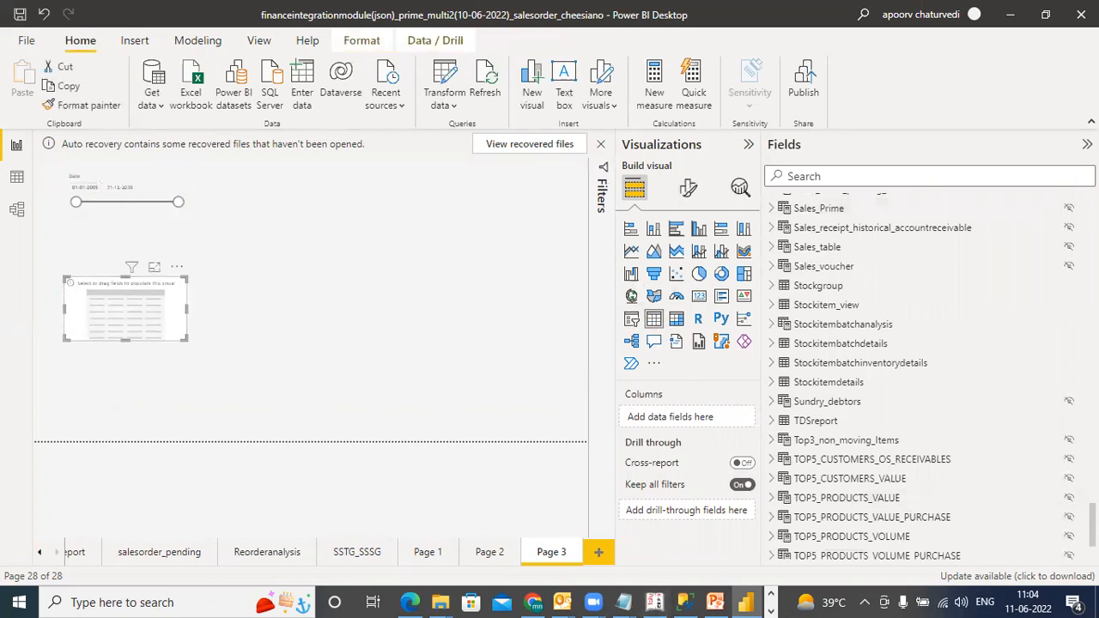
Step: Fill the table visual with Companyname, ITEMName, RANK_SALE_VALUE and TOTAL_VALUE from TOP5_PRODUCTS_VALUE, and enlarge it so all columns fit
{"action": "scroll", "coordinate": [1054, 527], "scroll_direction": "down", "scroll_amount": 3}
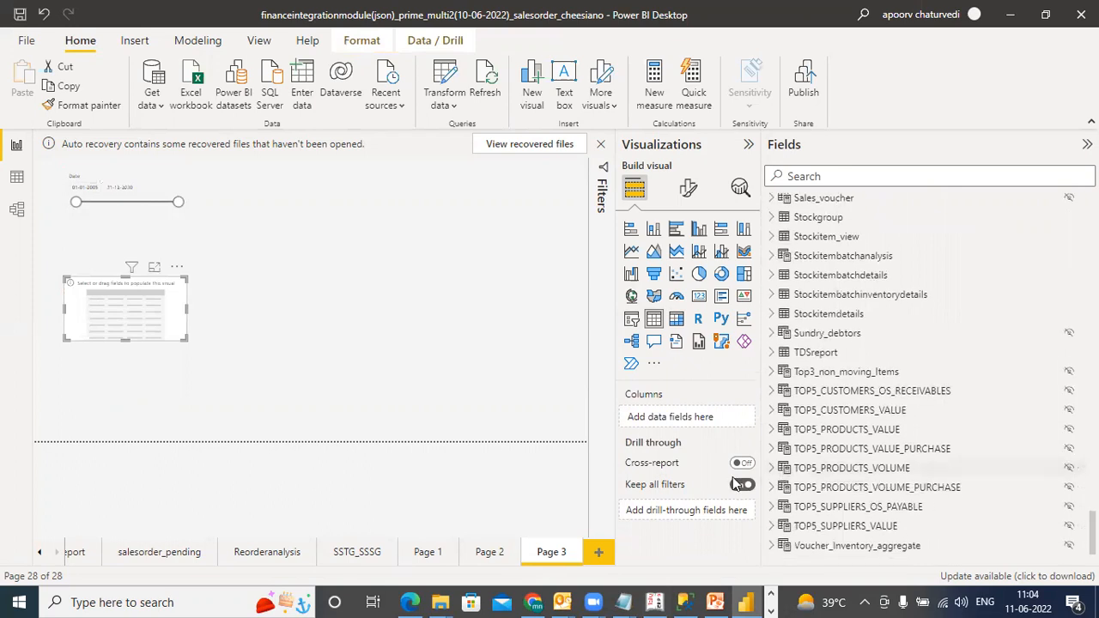
{"action": "left_click", "coordinate": [771, 429]}
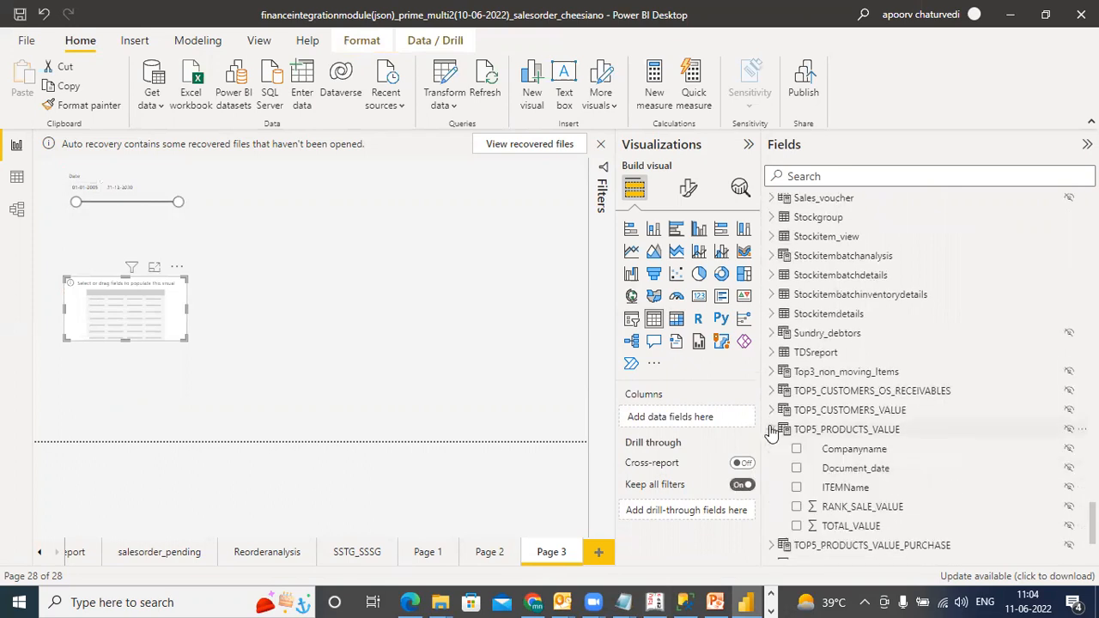
{"action": "left_click", "coordinate": [796, 449]}
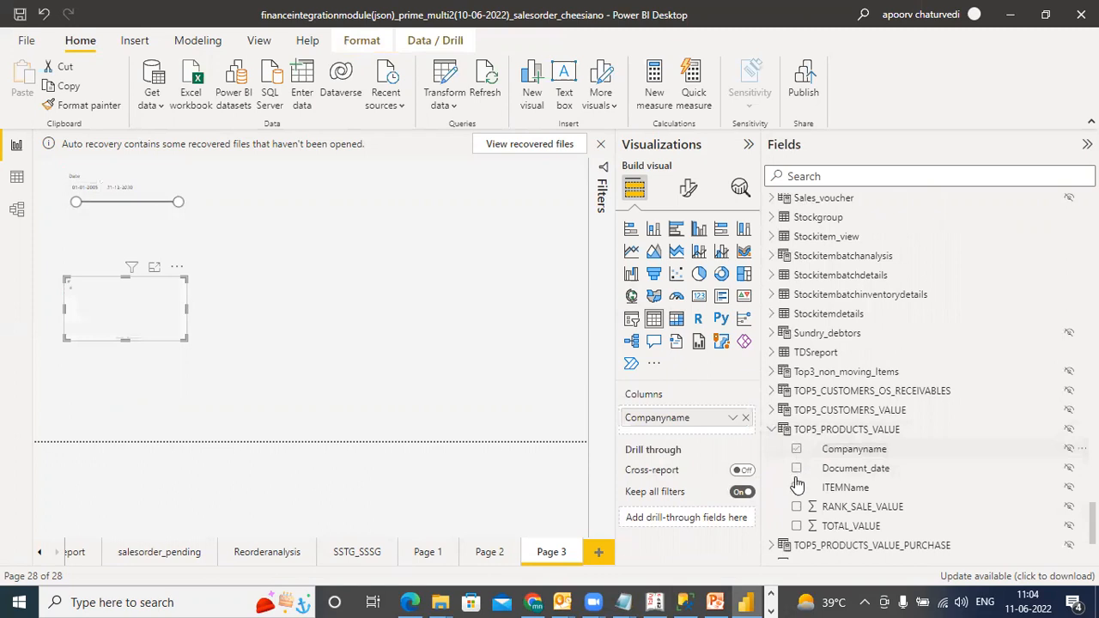
{"action": "left_click", "coordinate": [796, 488]}
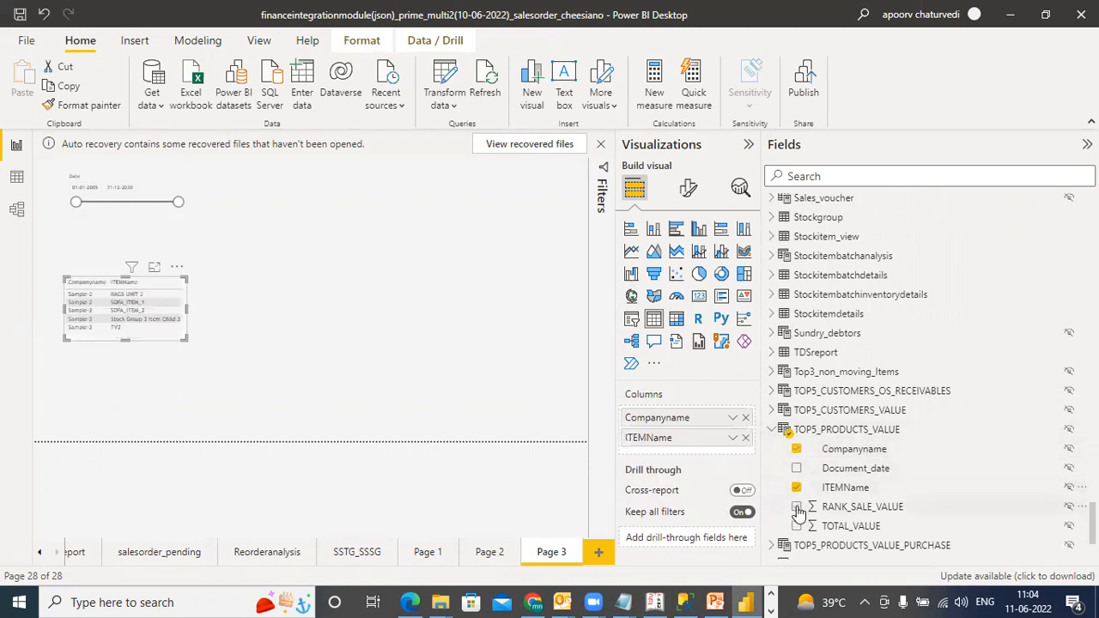
{"action": "left_click", "coordinate": [796, 506]}
{"action": "left_click", "coordinate": [797, 526]}
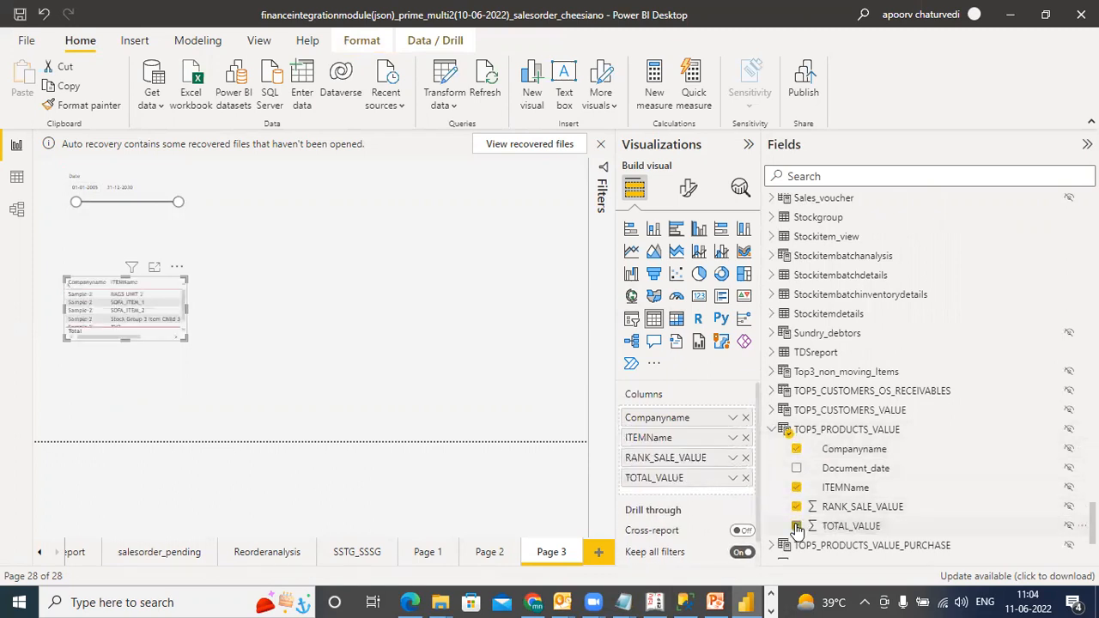
{"action": "left_click_drag", "start_coordinate": [190, 340], "coordinate": [307, 386]}
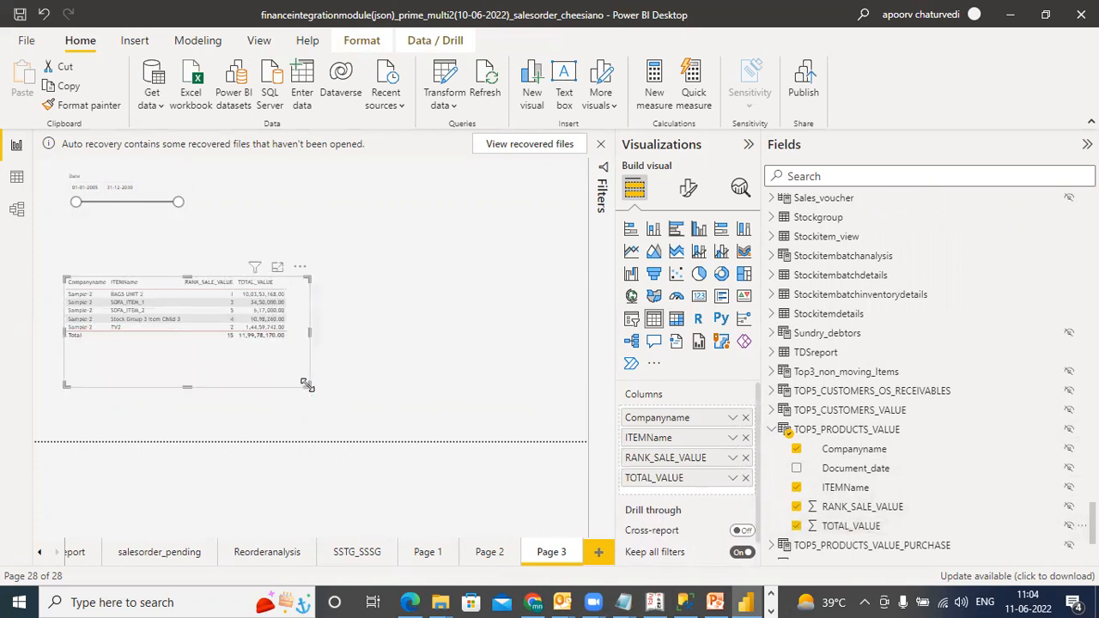
Step: Inspect the Document_date column of TOP5_PRODUCTS_VALUE and the fields of the Date_dimension table
{"action": "left_click", "coordinate": [814, 432]}
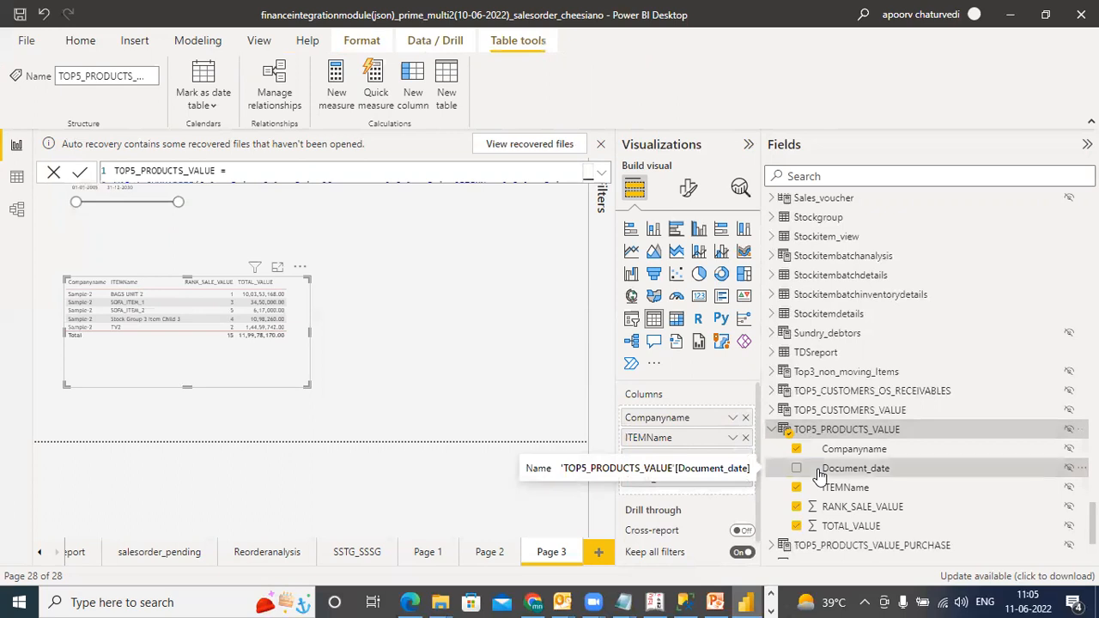
{"action": "left_click", "coordinate": [820, 470]}
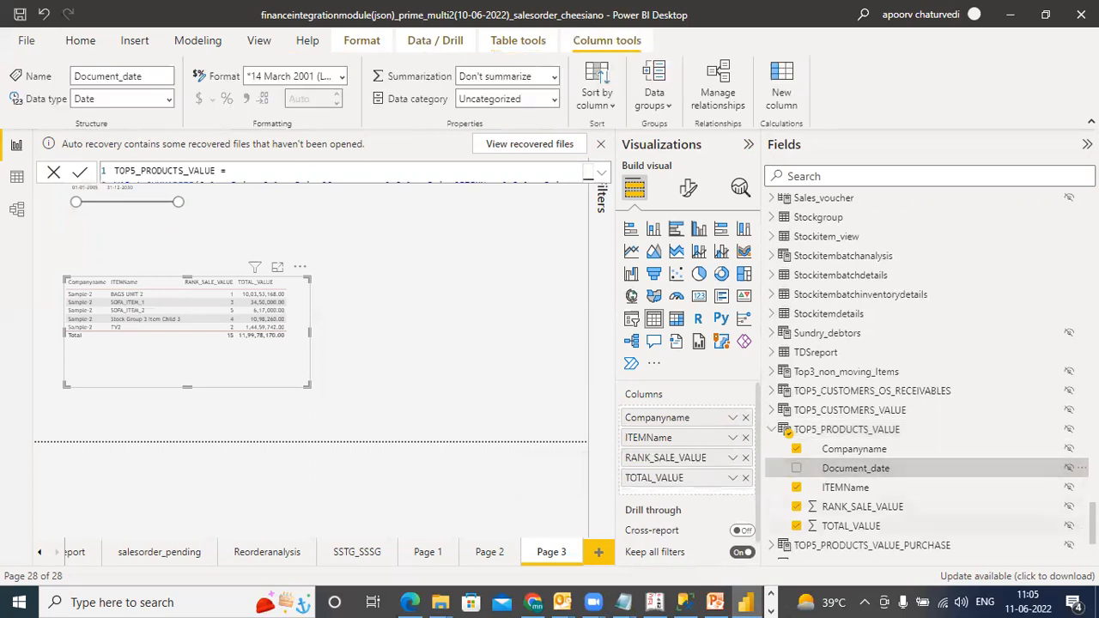
{"action": "scroll", "coordinate": [821, 472], "scroll_direction": "up", "scroll_amount": 1}
{"action": "scroll", "coordinate": [927, 378], "scroll_direction": "up", "scroll_amount": 10}
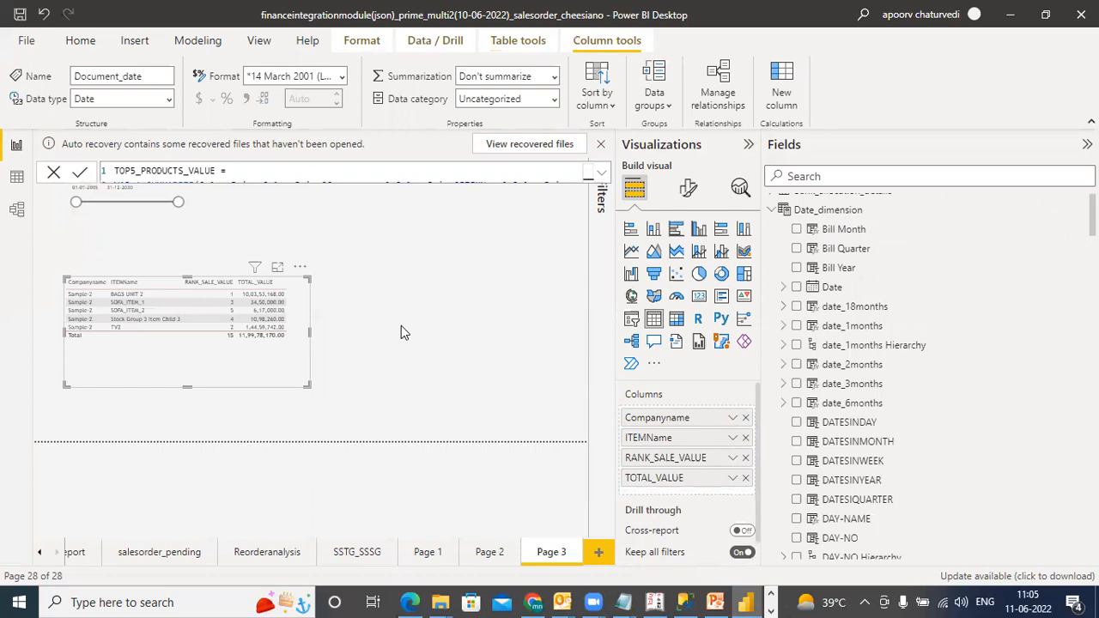
Step: Check the model's relationships for the link between TOP5_PRODUCTS_VALUE Document_date and Date_dimension Date, and return to the report page
{"action": "left_click", "coordinate": [17, 209]}
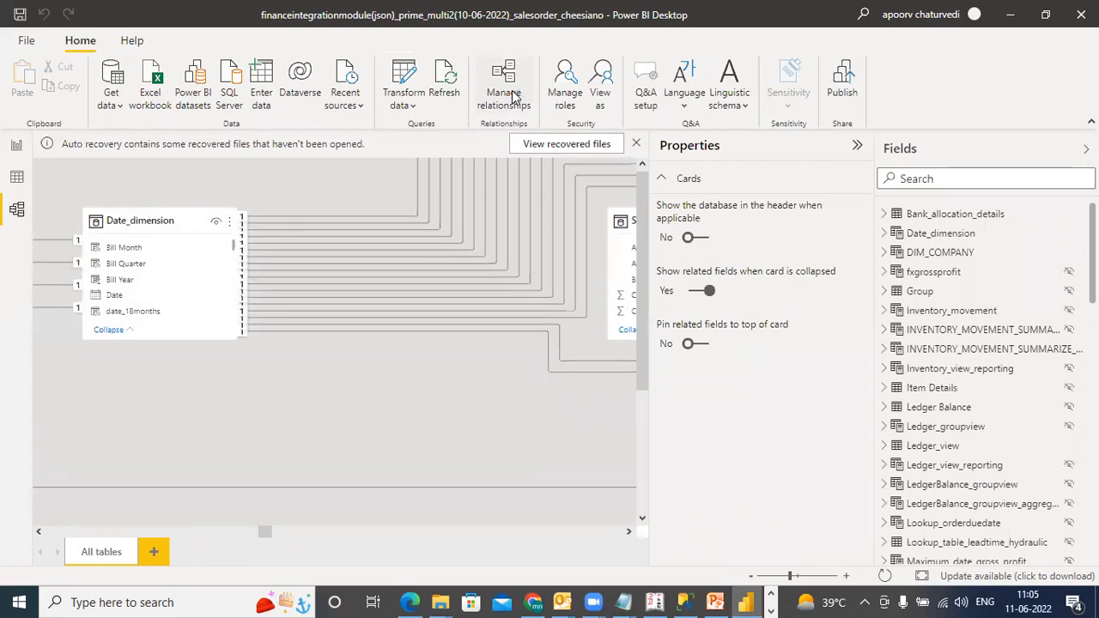
{"action": "left_click", "coordinate": [512, 94]}
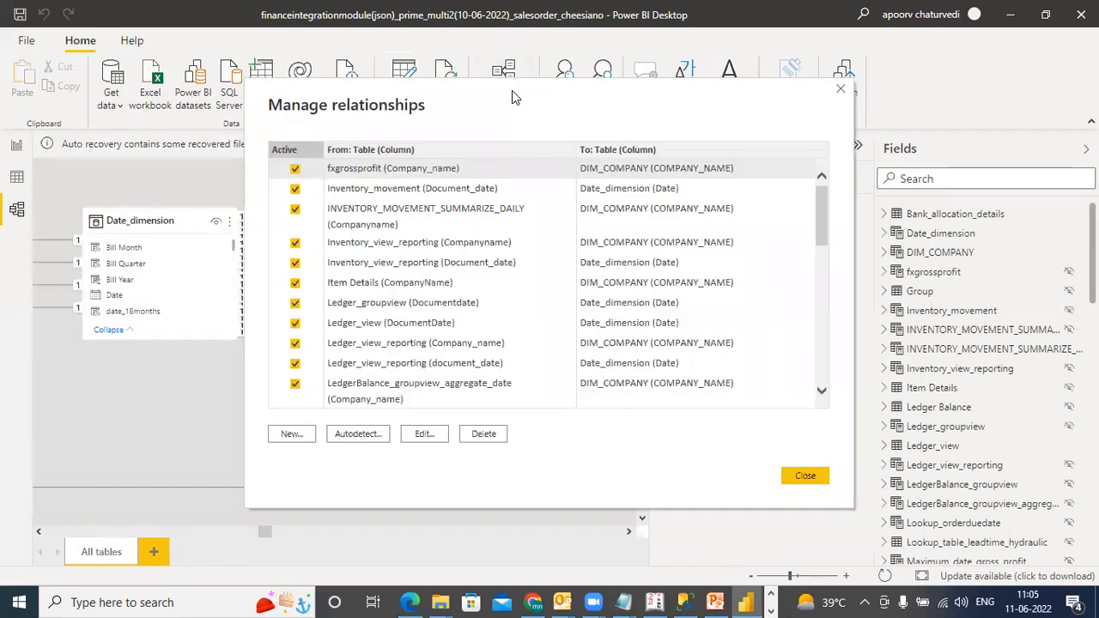
{"action": "left_click_drag", "start_coordinate": [823, 211], "coordinate": [825, 365]}
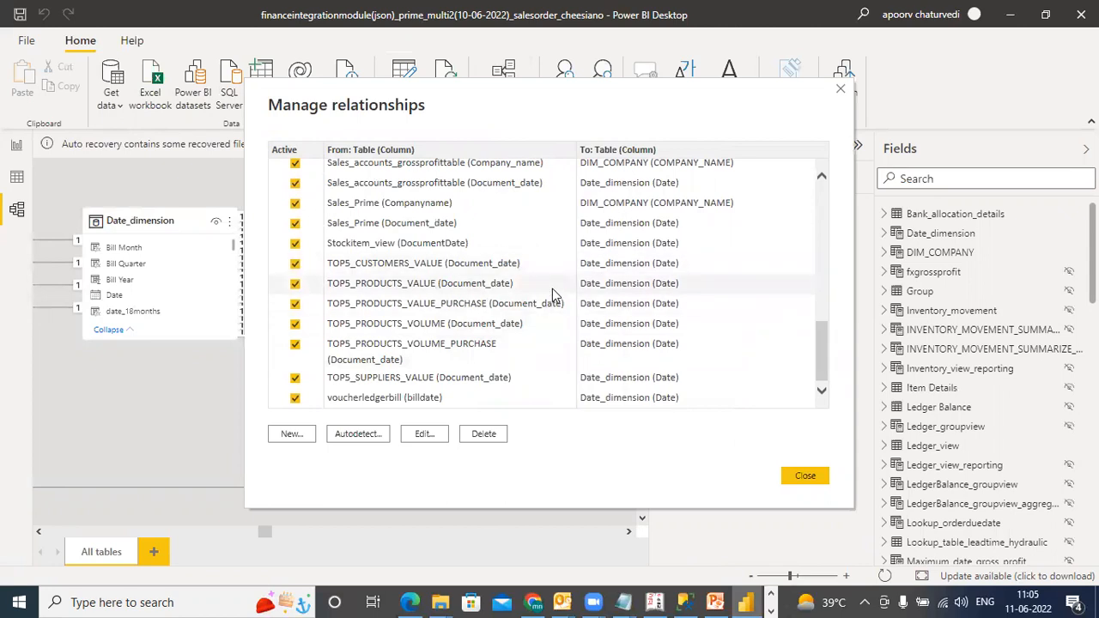
{"action": "left_click", "coordinate": [805, 476]}
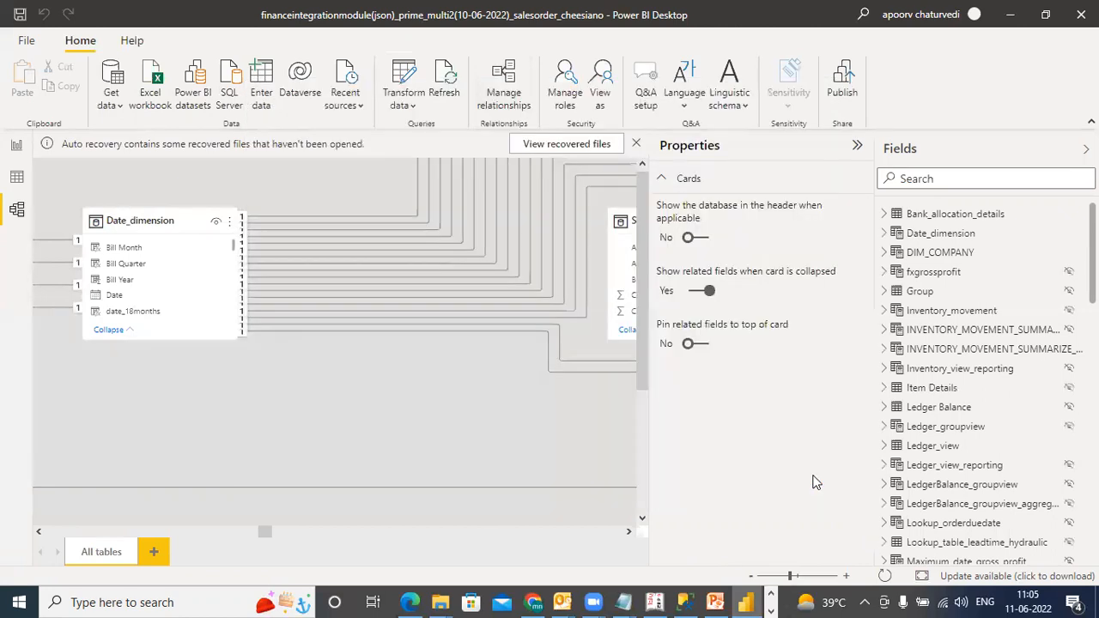
{"action": "left_click", "coordinate": [17, 146]}
{"action": "left_click", "coordinate": [17, 148]}
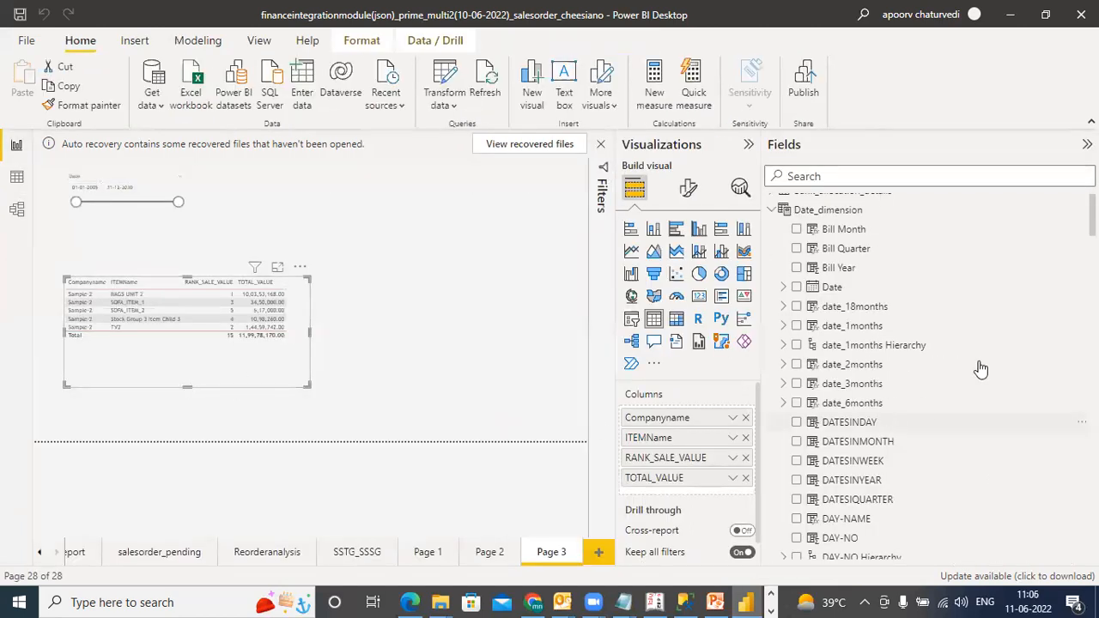
Step: Sort the top products table by TOTAL_VALUE in descending order
{"action": "scroll", "coordinate": [928, 378], "scroll_direction": "down", "scroll_amount": 15}
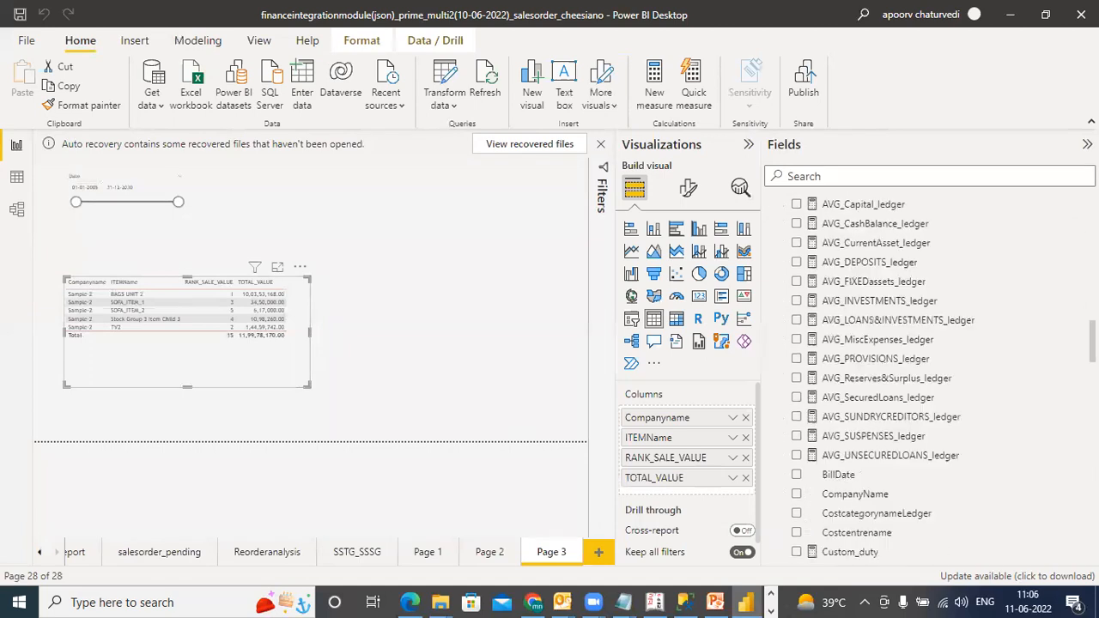
{"action": "scroll", "coordinate": [927, 378], "scroll_direction": "down", "scroll_amount": 8}
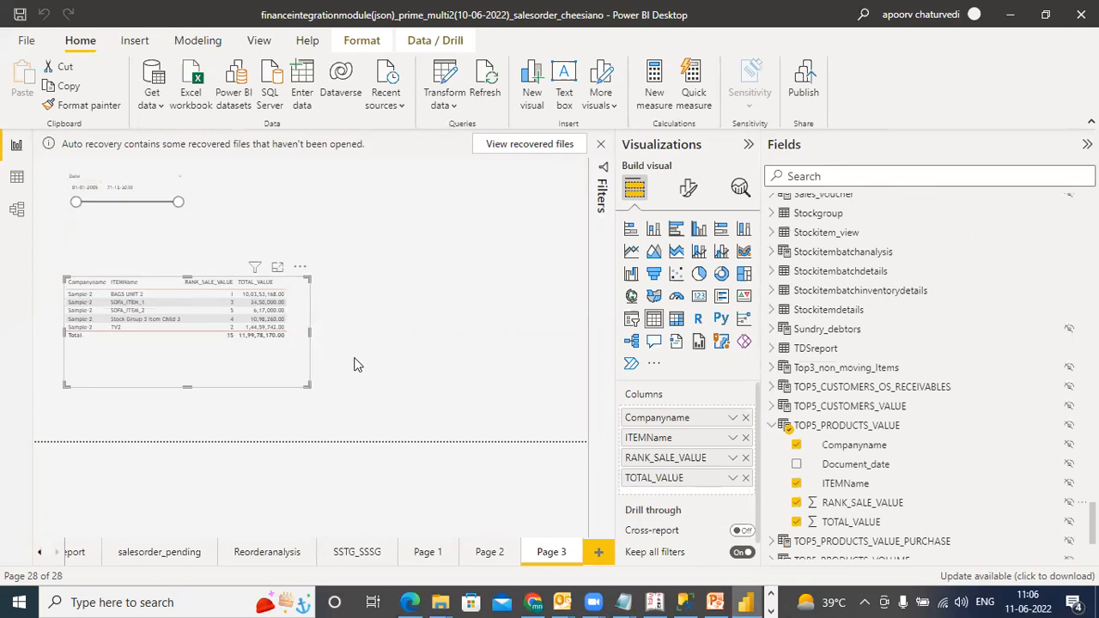
{"action": "left_click", "coordinate": [264, 285]}
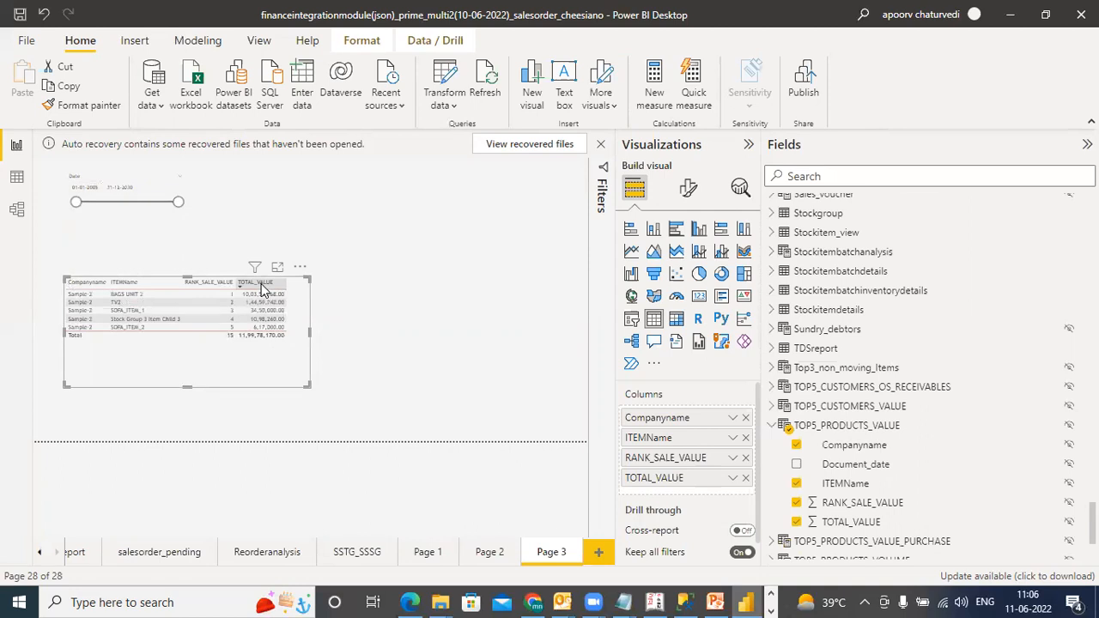
{"action": "left_click", "coordinate": [269, 288]}
{"action": "left_click", "coordinate": [269, 288]}
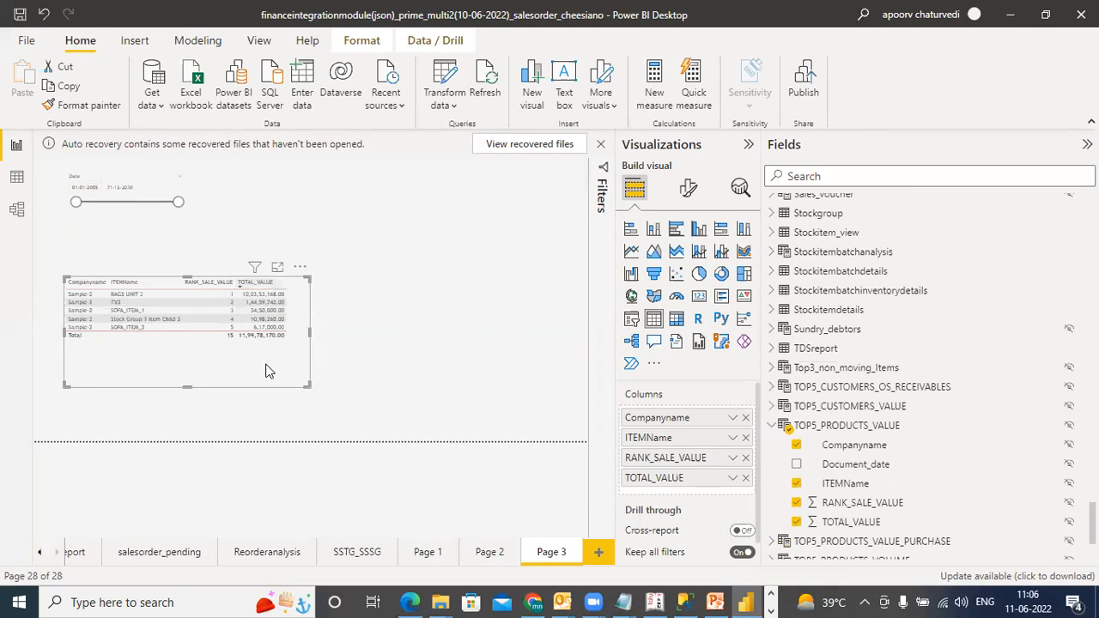
Step: Move the top products table up beneath the date slicer and make it slightly smaller
{"action": "left_click_drag", "start_coordinate": [270, 368], "coordinate": [245, 337]}
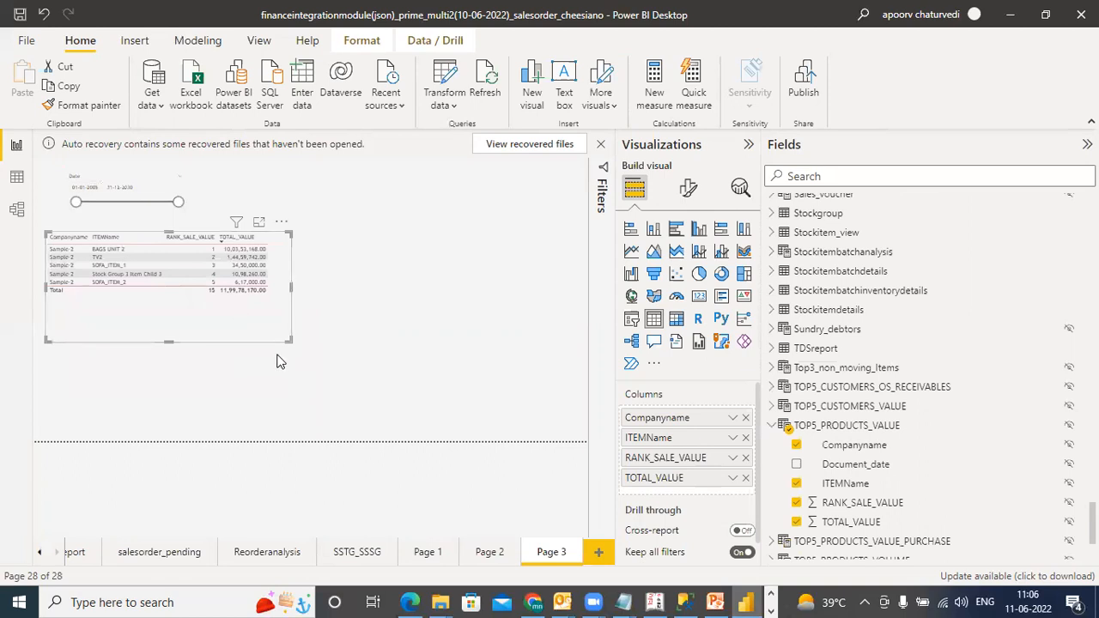
{"action": "left_click_drag", "start_coordinate": [289, 340], "coordinate": [279, 327]}
{"action": "left_click", "coordinate": [279, 325]}
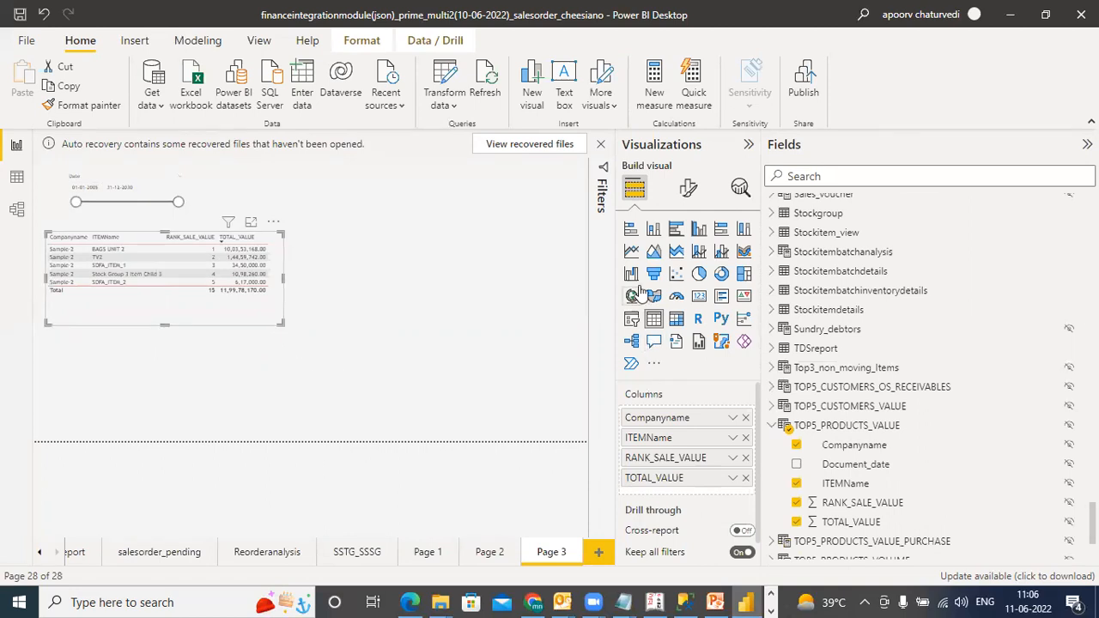
Step: Turn off the totals row of the top products table
{"action": "left_click", "coordinate": [687, 188]}
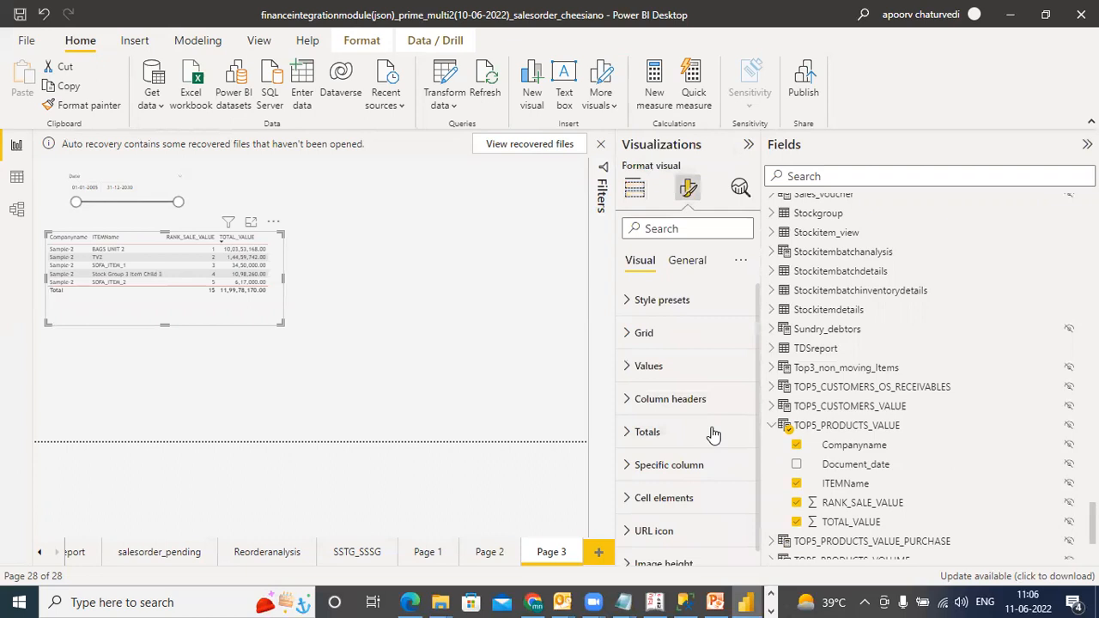
{"action": "left_click", "coordinate": [646, 433]}
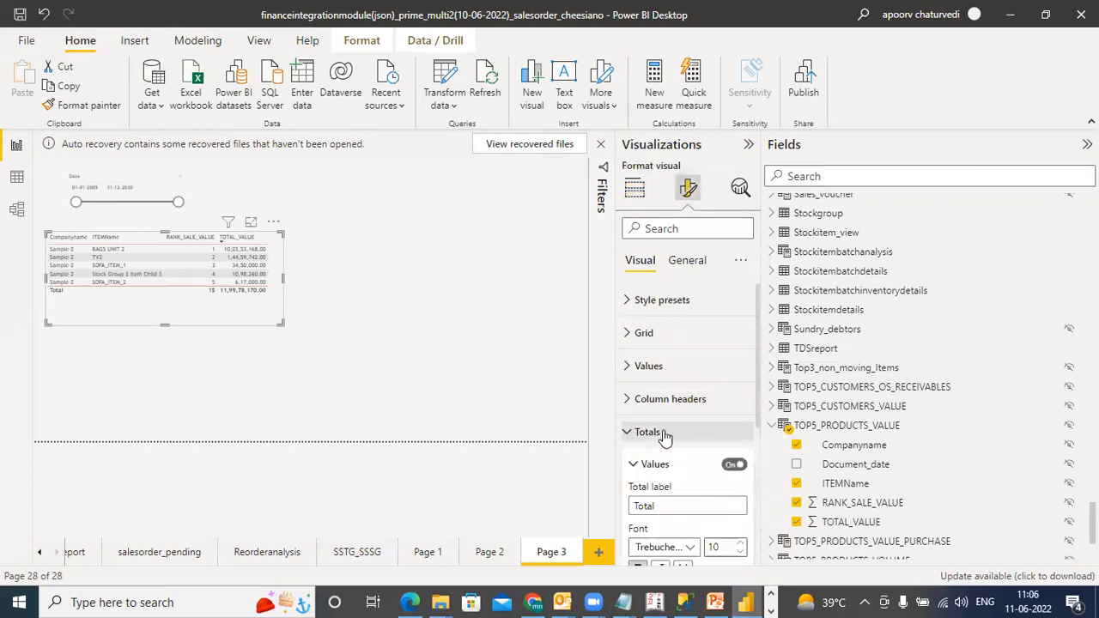
{"action": "left_click", "coordinate": [734, 464]}
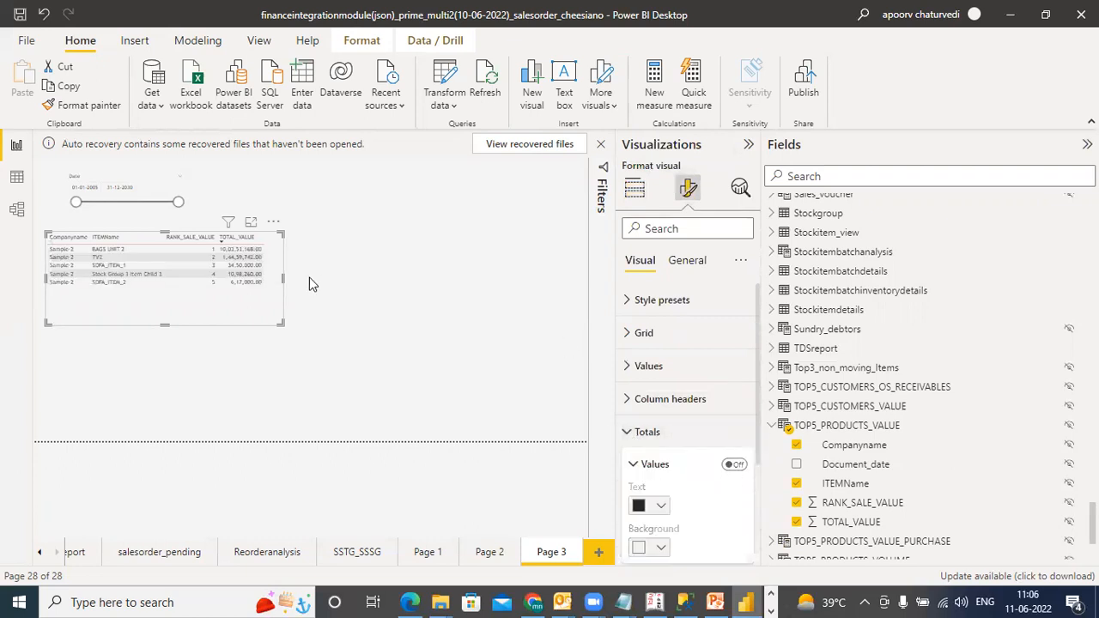
{"action": "left_click", "coordinate": [311, 313]}
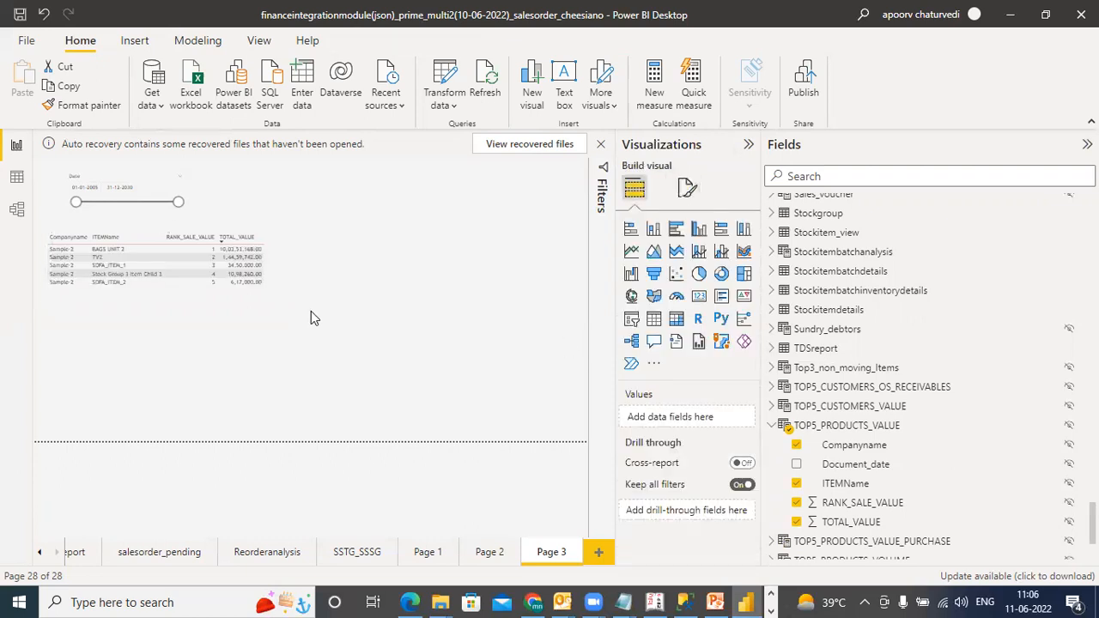
Step: Test the date slicer on the top products table with several end dates, finishing at 21-09-2020
{"action": "left_click", "coordinate": [239, 323]}
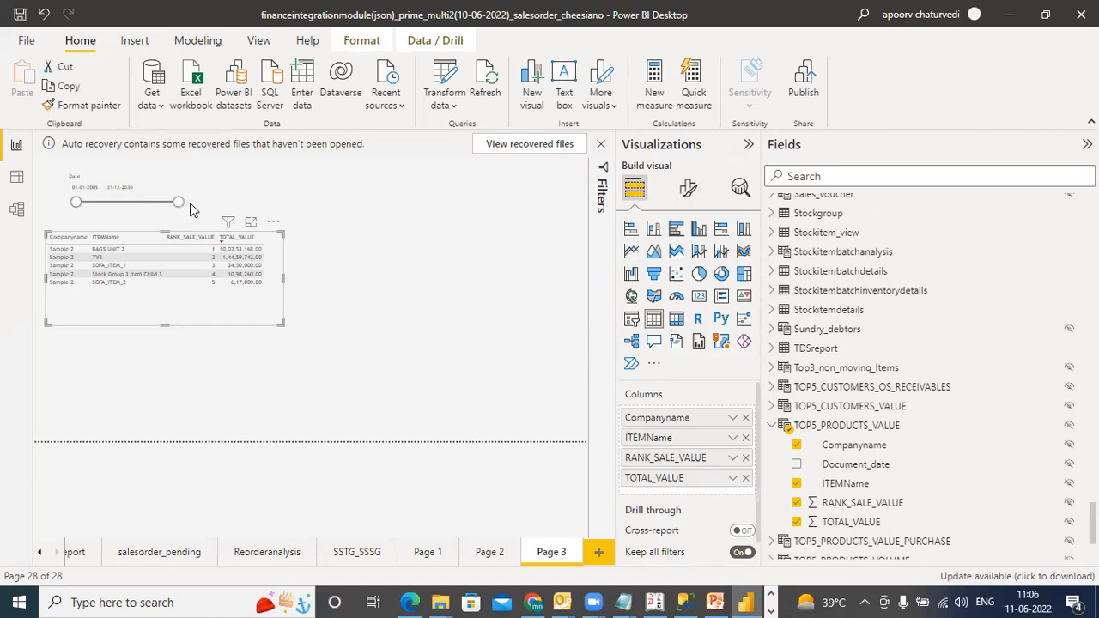
{"action": "left_click_drag", "start_coordinate": [178, 202], "coordinate": [138, 211]}
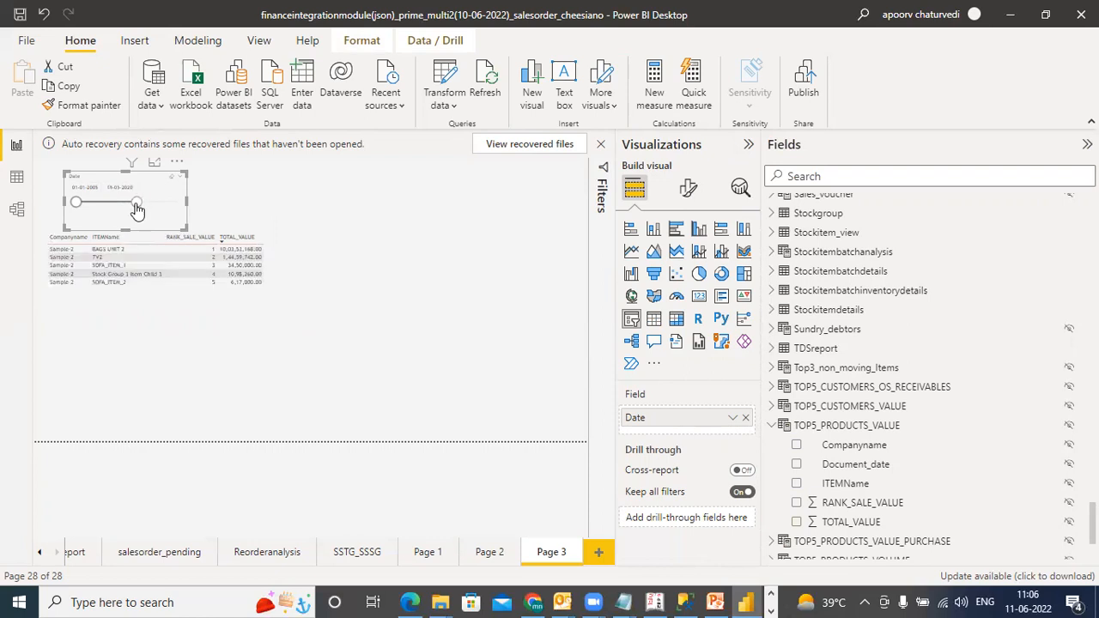
{"action": "left_click_drag", "start_coordinate": [138, 211], "coordinate": [133, 209]}
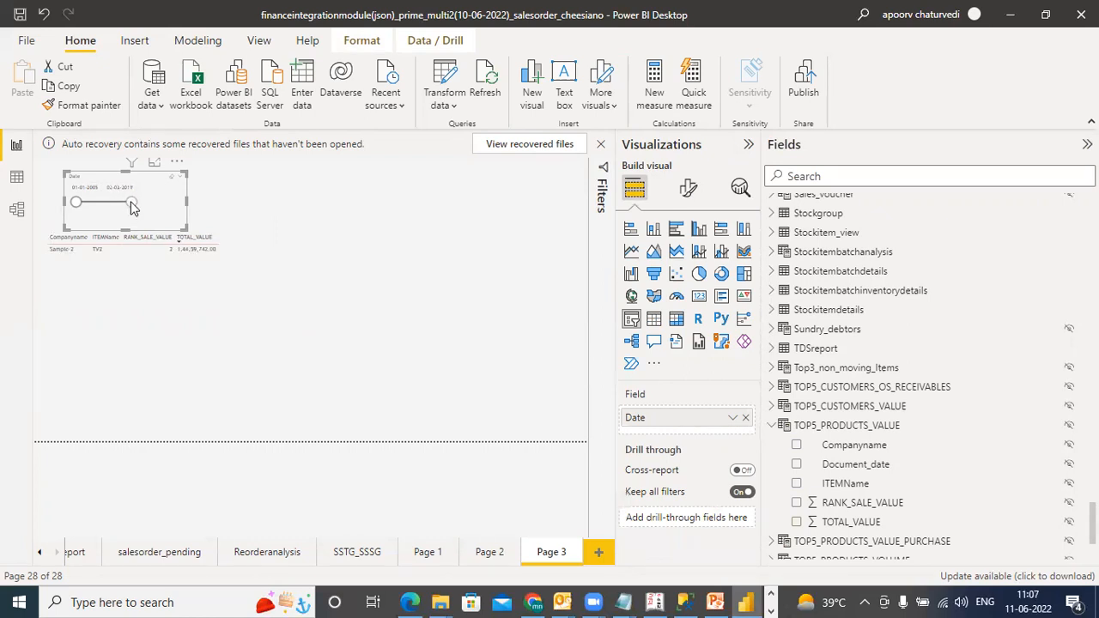
{"action": "left_click_drag", "start_coordinate": [133, 207], "coordinate": [139, 210]}
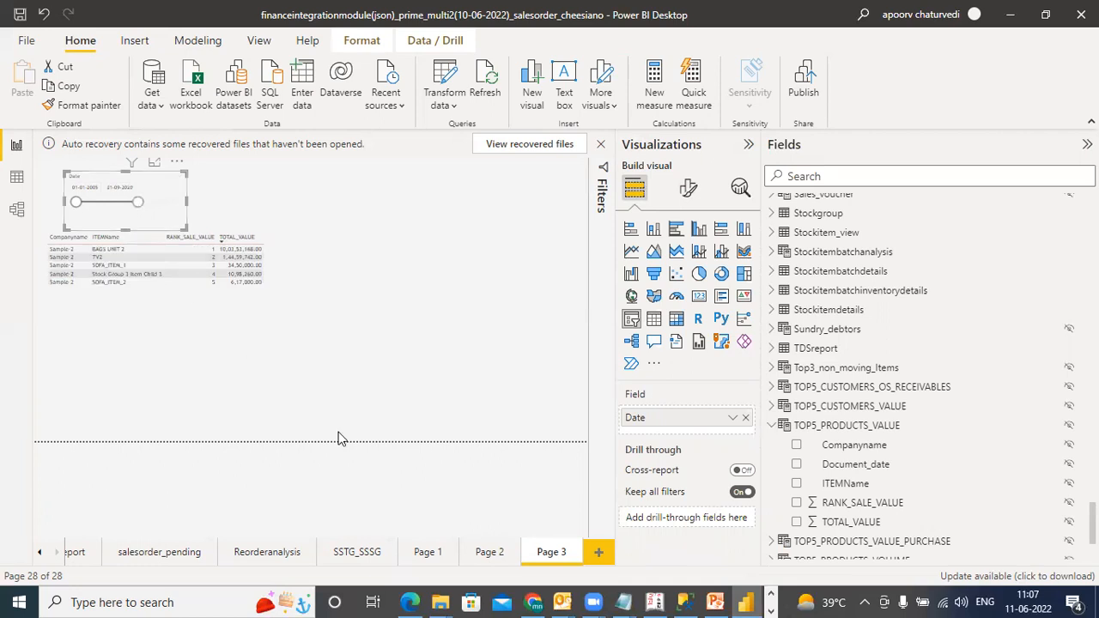
Step: Switch to the DASHBOARD Requirement workbook in Excel and snip the header rows down to the Top 5 products sold row with Snipping Tool
{"action": "left_click", "coordinate": [771, 596]}
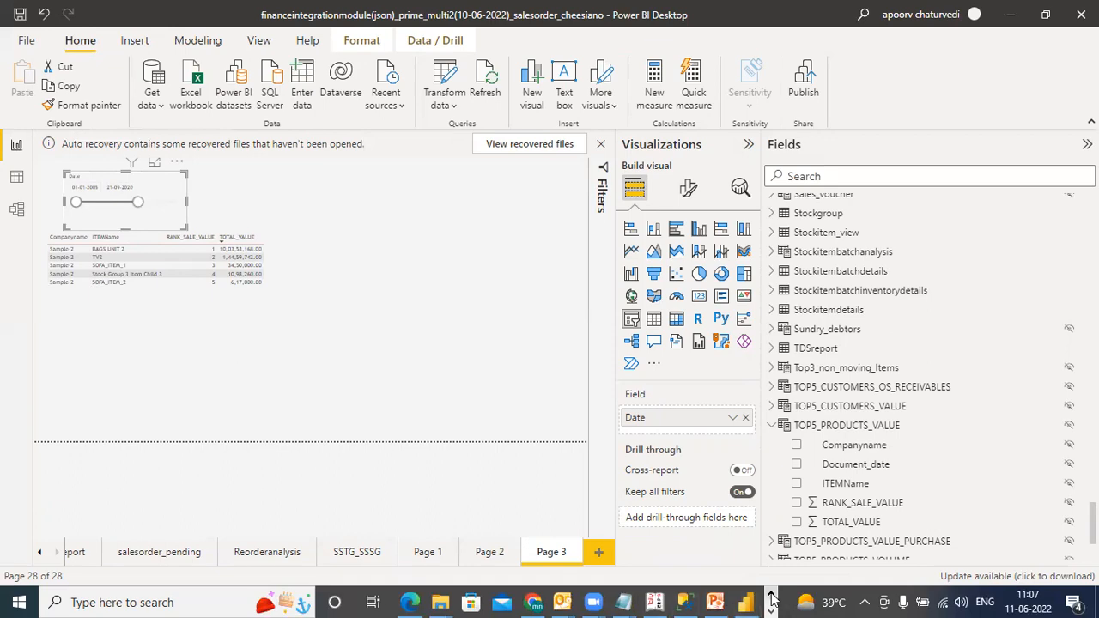
{"action": "left_click", "coordinate": [413, 601]}
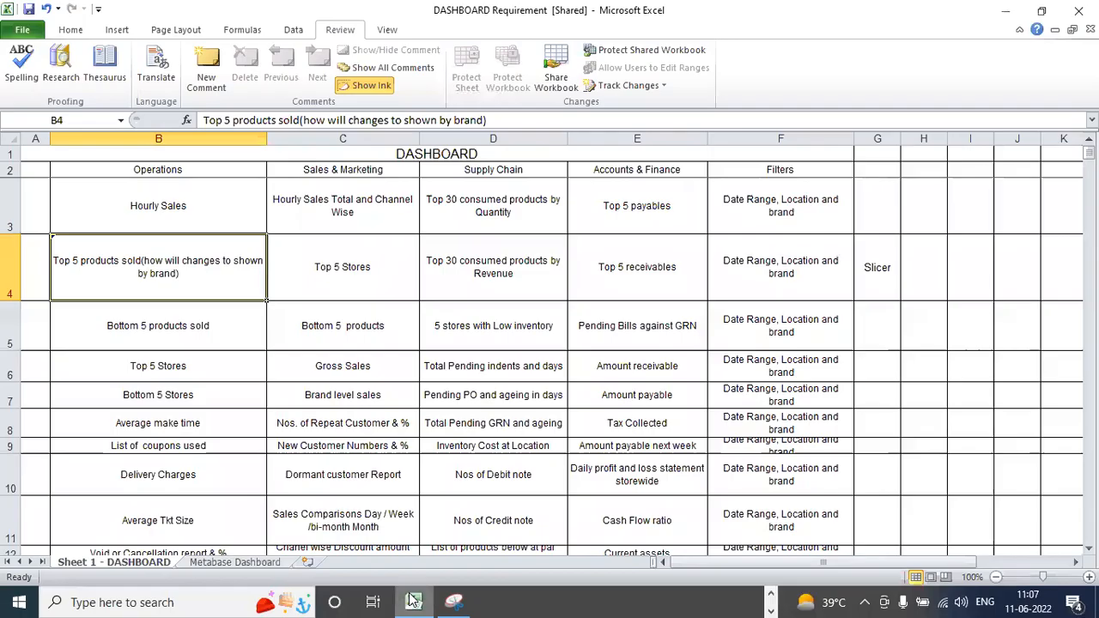
{"action": "mouse_move", "coordinate": [131, 248]}
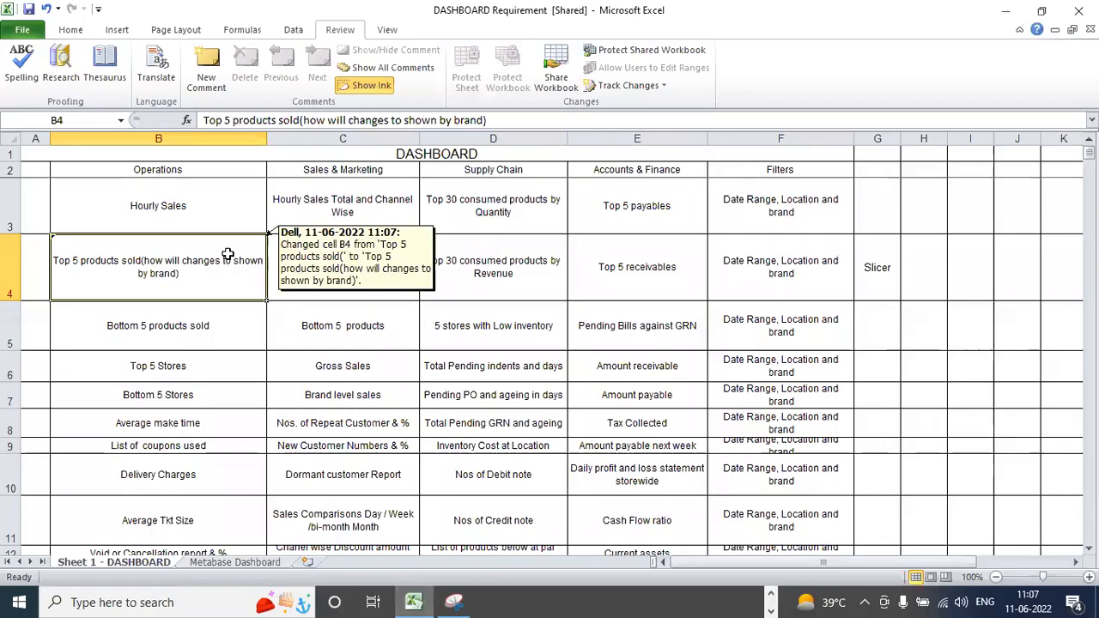
{"action": "left_click", "coordinate": [812, 277]}
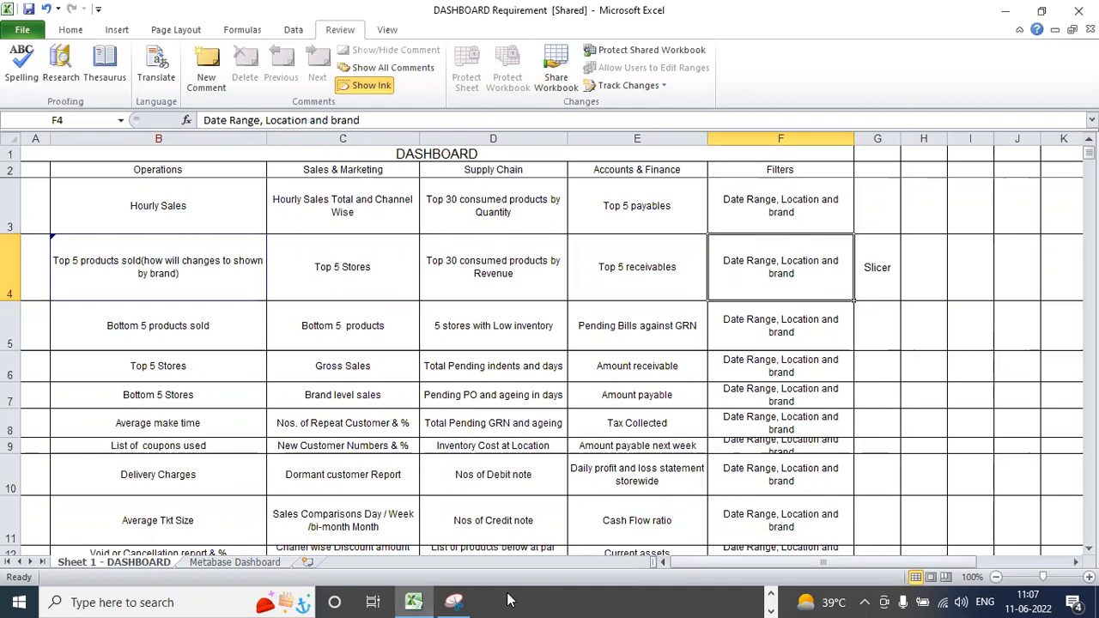
{"action": "left_click", "coordinate": [454, 602]}
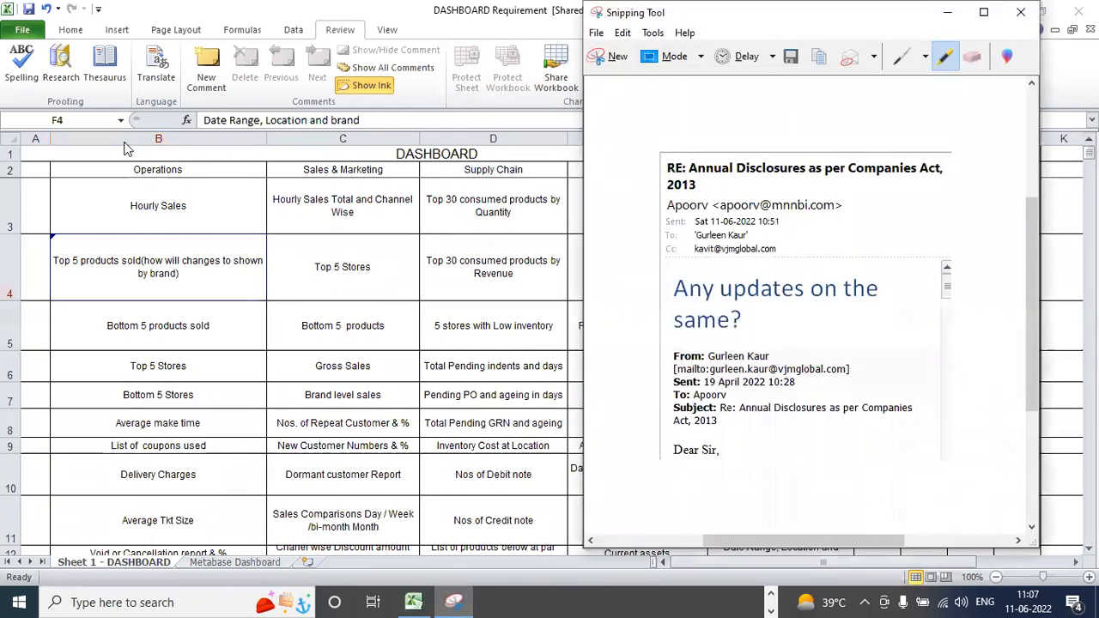
{"action": "left_click", "coordinate": [612, 57]}
{"action": "mouse_move", "coordinate": [19, 143]}
{"action": "left_mouse_down"}
{"action": "mouse_move", "coordinate": [65, 238]}
{"action": "mouse_move", "coordinate": [643, 297]}
{"action": "mouse_move", "coordinate": [841, 289]}
{"action": "mouse_move", "coordinate": [857, 300]}
{"action": "left_mouse_up"}
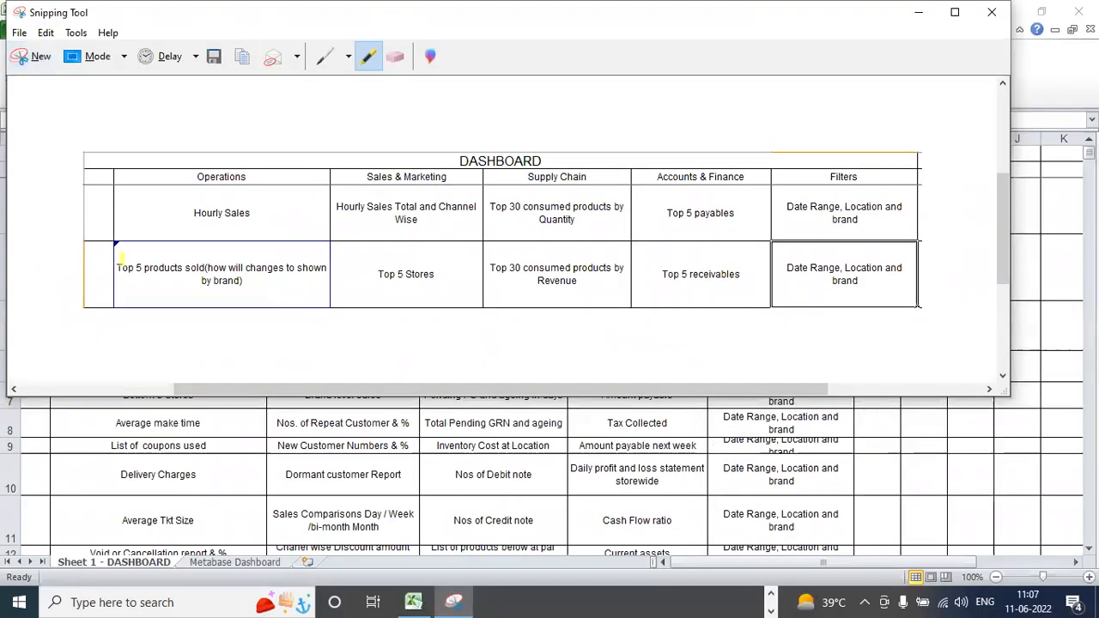
Step: Highlight the Top 5 products sold requirement and its Date Range filter in yellow on the snip, and copy the snip
{"action": "left_click_drag", "start_coordinate": [118, 266], "coordinate": [335, 262]}
{"action": "left_click_drag", "start_coordinate": [194, 280], "coordinate": [258, 282]}
{"action": "left_click_drag", "start_coordinate": [782, 268], "coordinate": [847, 268]}
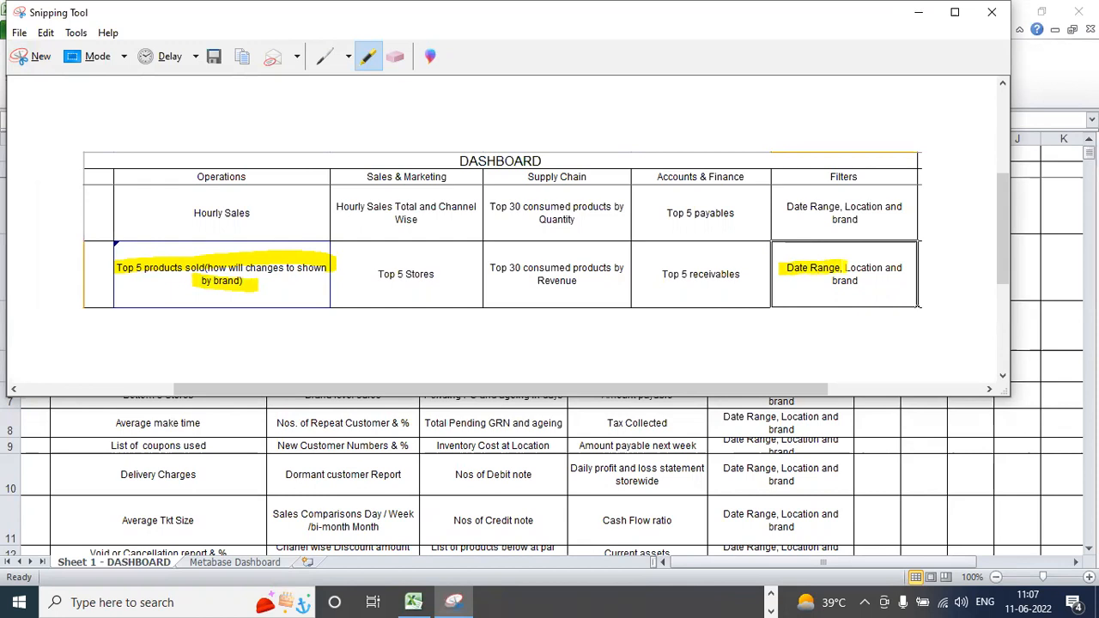
{"action": "left_click", "coordinate": [75, 33]}
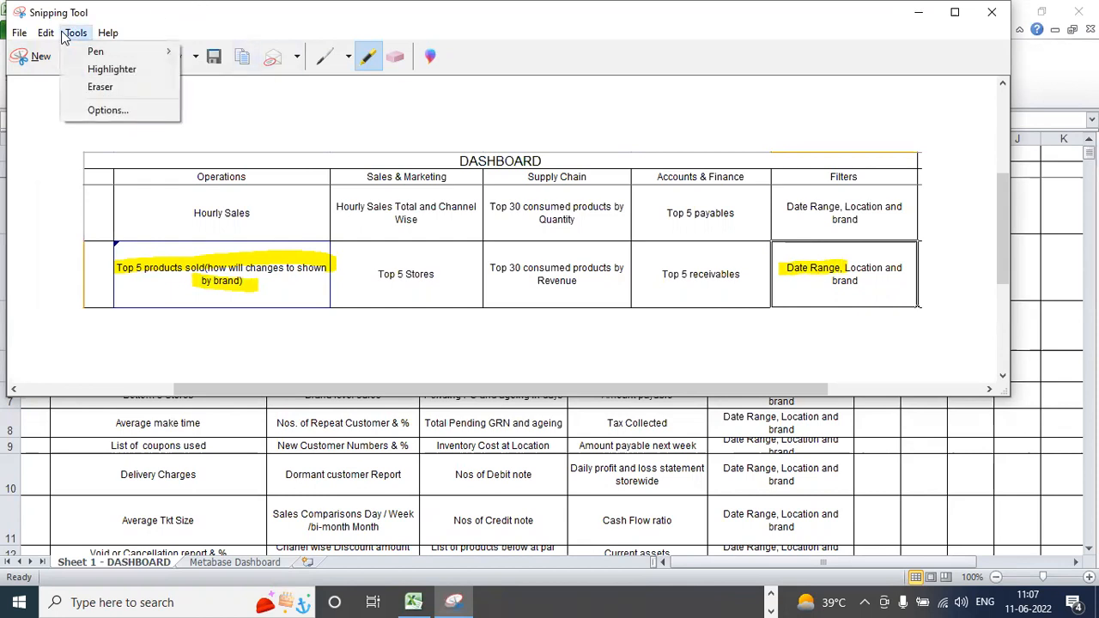
{"action": "left_click", "coordinate": [58, 52]}
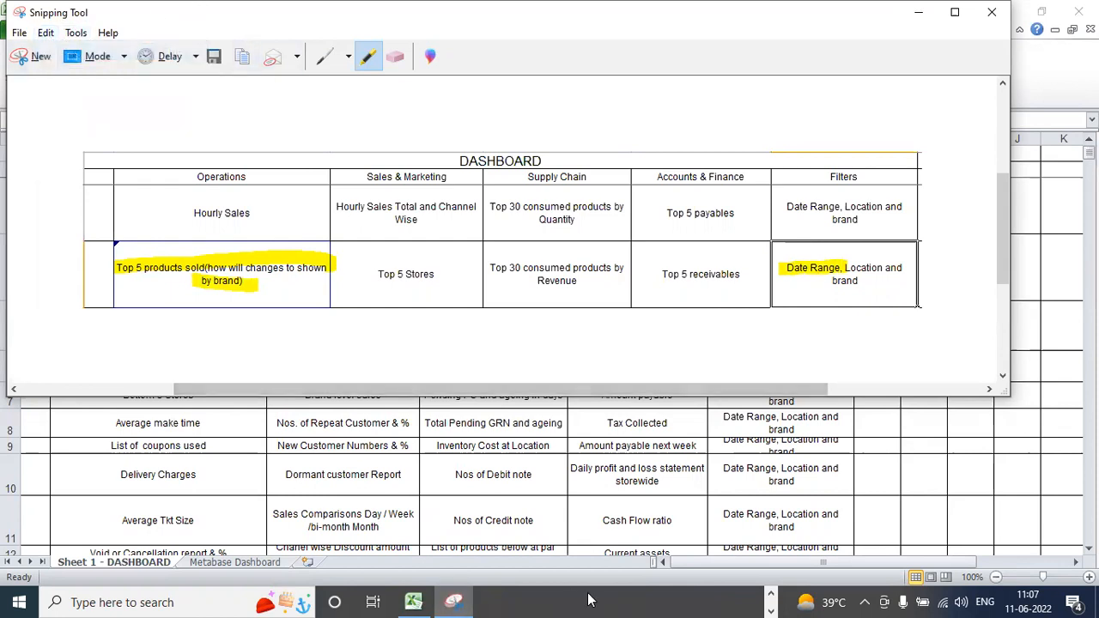
Step: Switch to WhatsApp Web and send the copied snip to the Tally Power BI contact with the caption "foee example"
{"action": "left_click", "coordinate": [771, 594]}
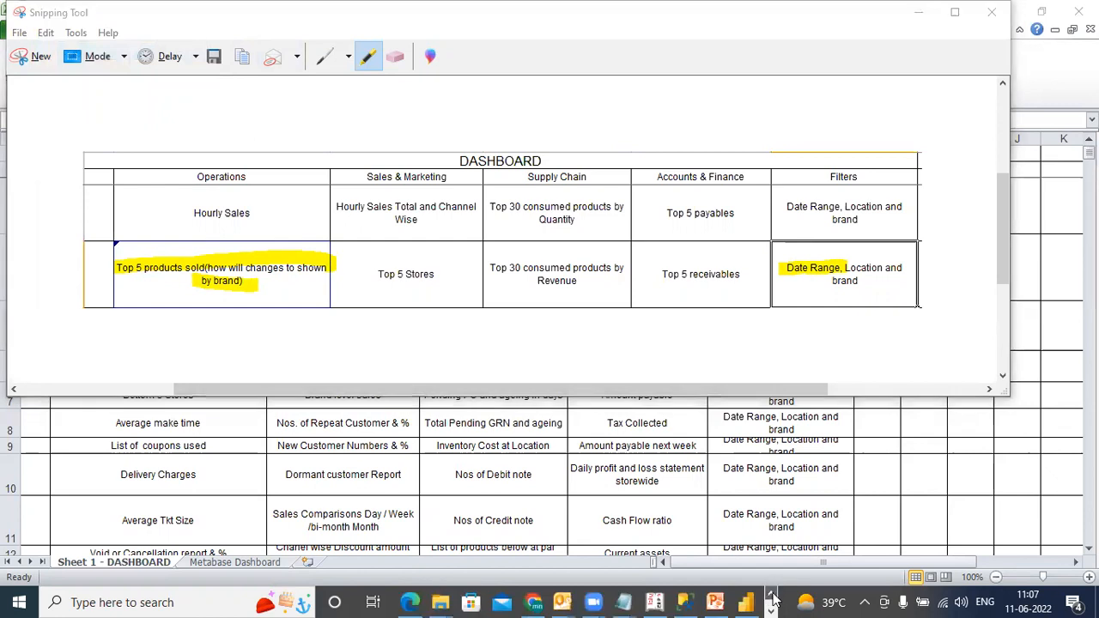
{"action": "left_click", "coordinate": [534, 602]}
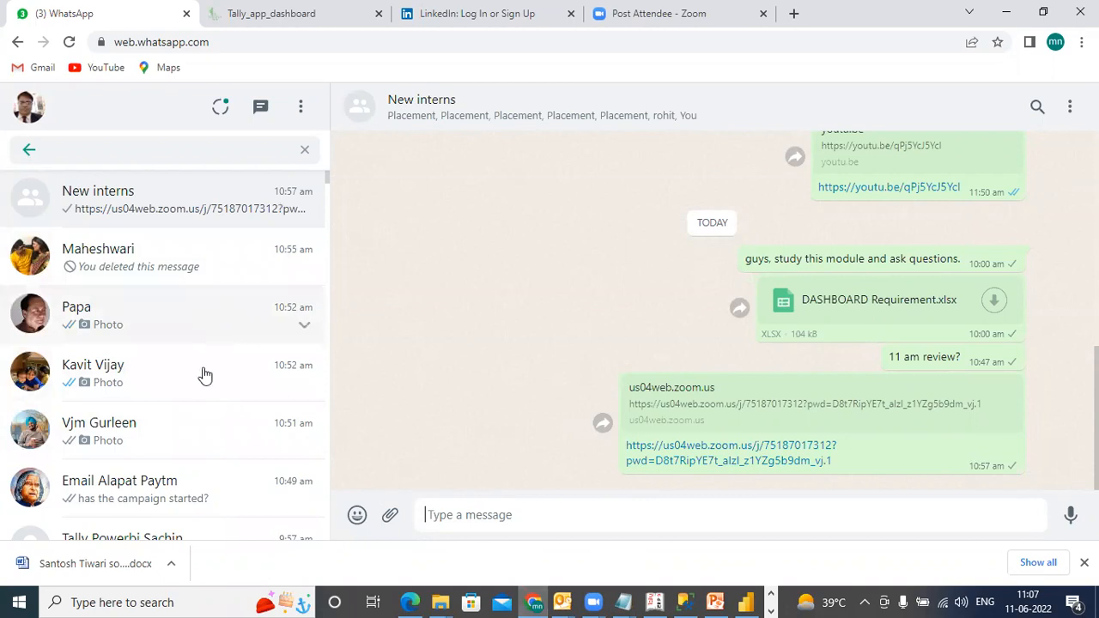
{"action": "scroll", "coordinate": [325, 410], "scroll_direction": "down", "scroll_amount": 4}
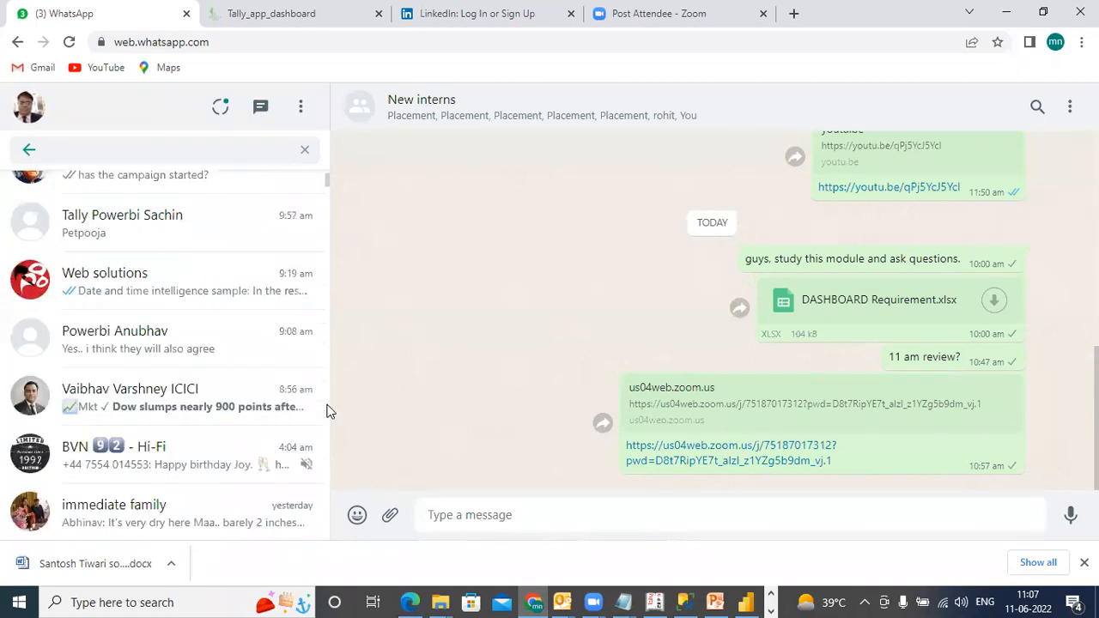
{"action": "left_click", "coordinate": [229, 238]}
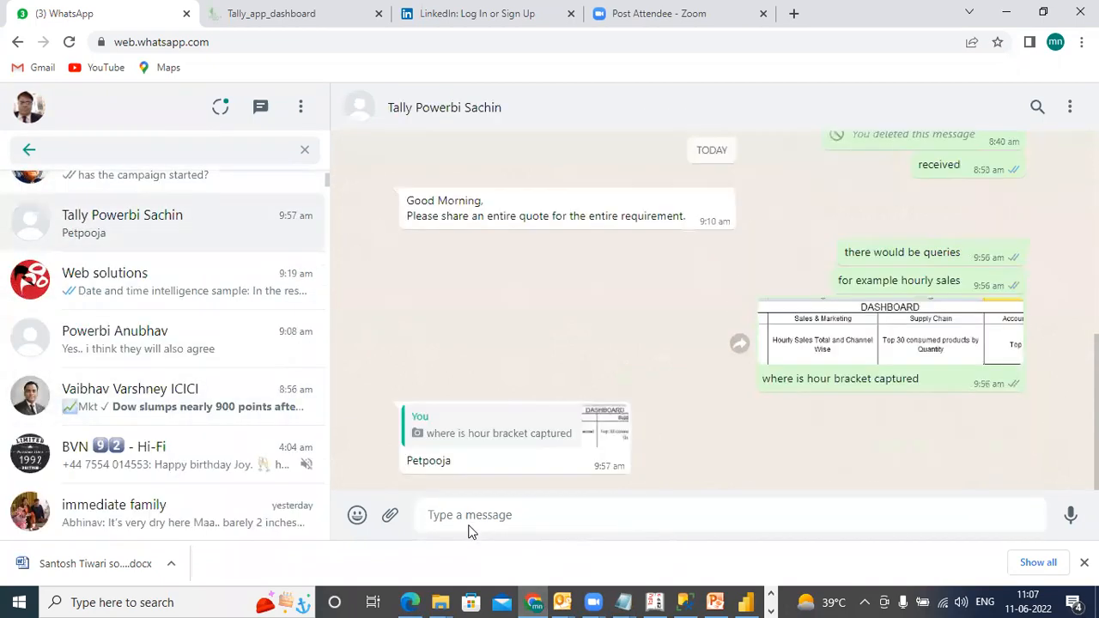
{"action": "key", "text": "ctrl+v"}
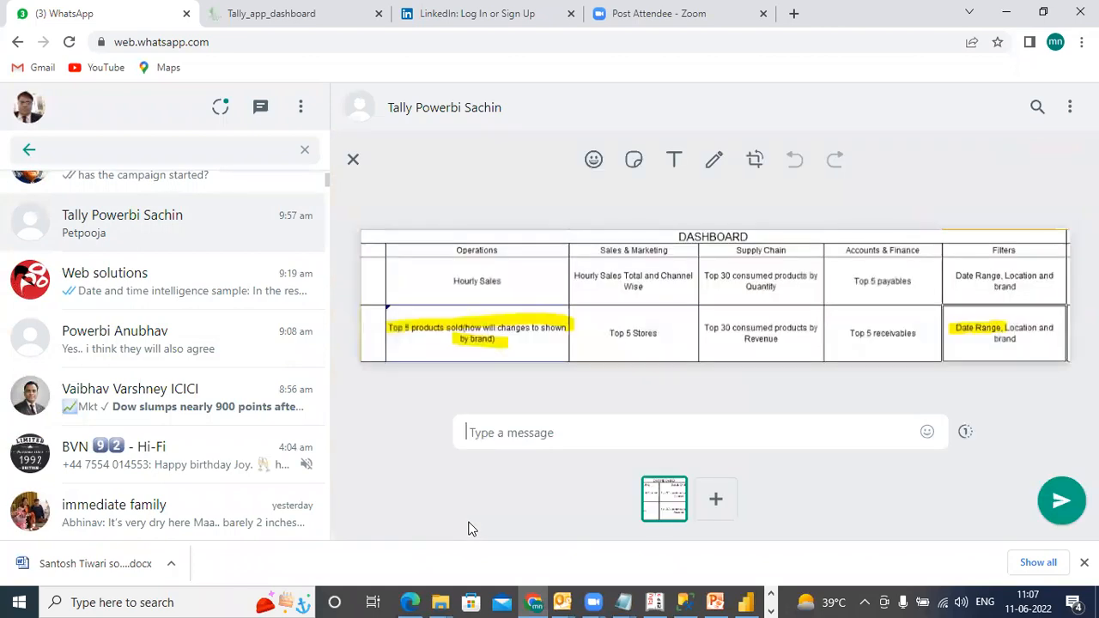
{"action": "type", "text": "fo"}
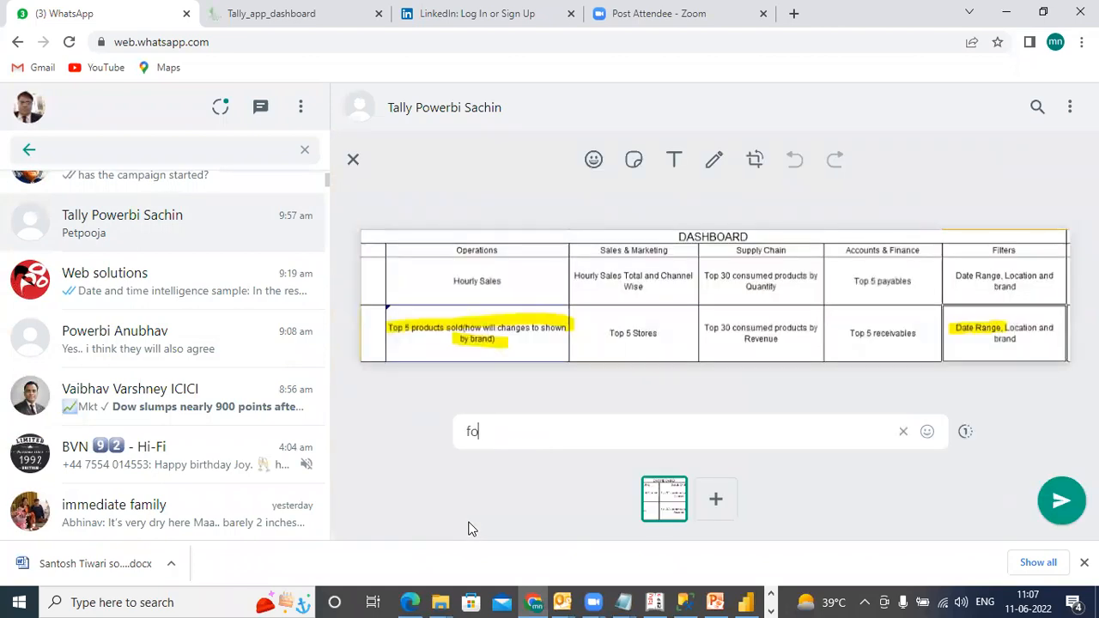
{"action": "type", "text": "ee example"}
{"action": "key", "text": "Return"}
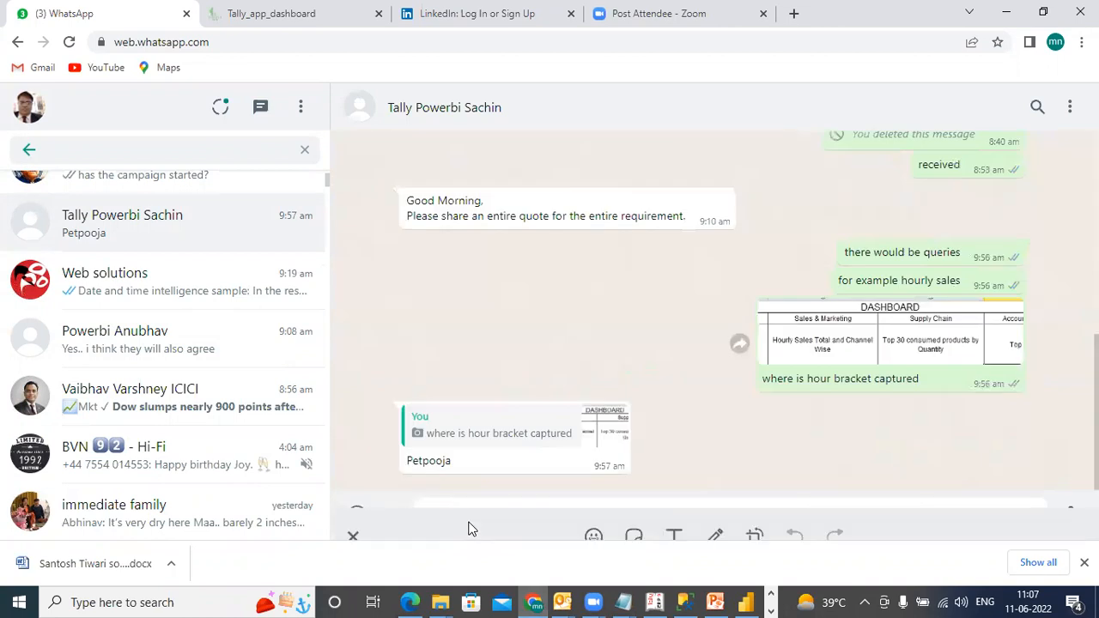
Step: Return to Power BI, collapse the Visualizations pane, and snip the report area showing the date slicer and top products table
{"action": "left_click", "coordinate": [742, 601]}
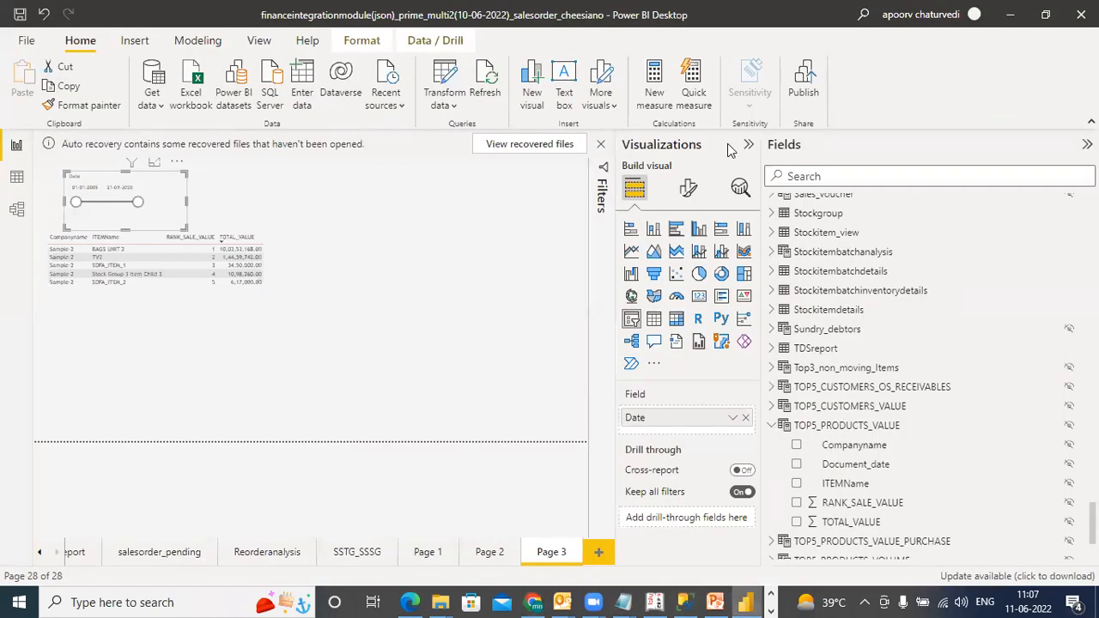
{"action": "left_click", "coordinate": [749, 145]}
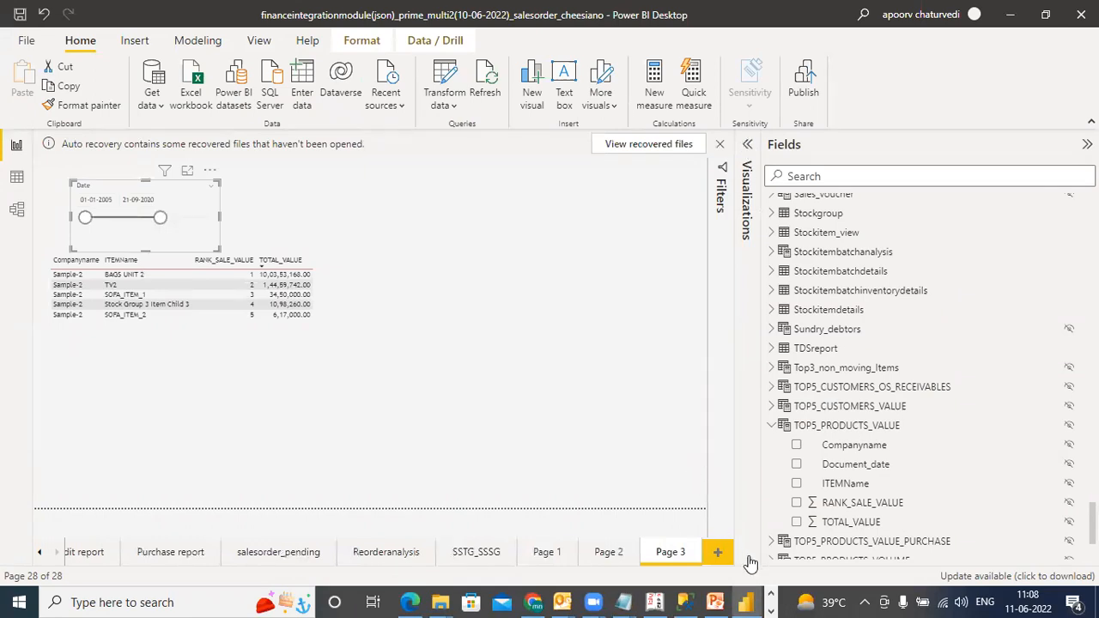
{"action": "left_click", "coordinate": [772, 599]}
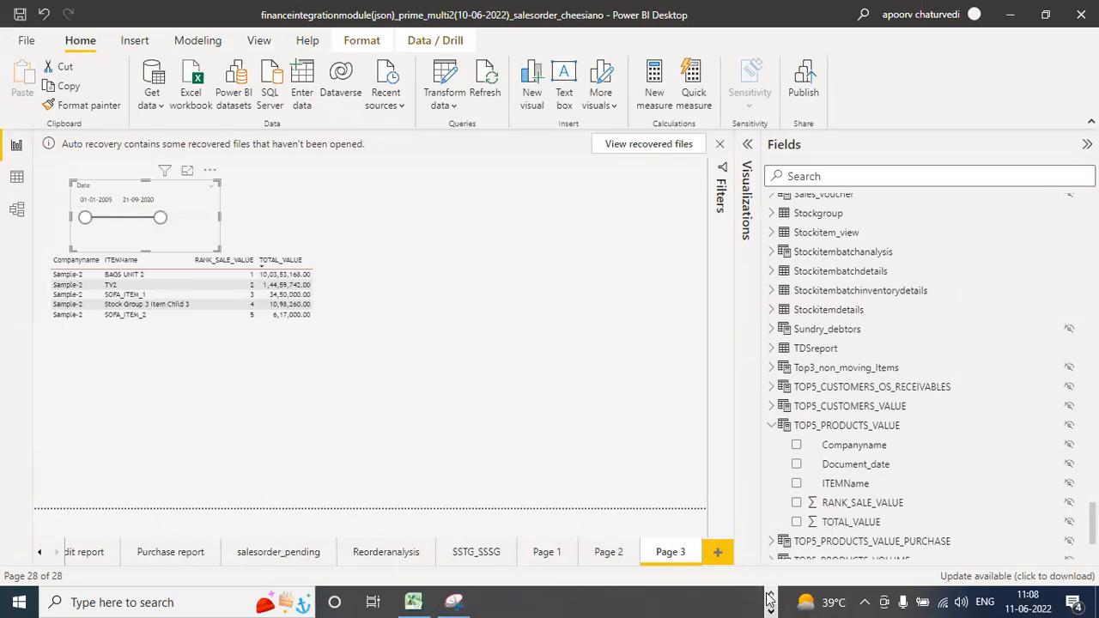
{"action": "left_click", "coordinate": [453, 602]}
{"action": "left_click", "coordinate": [35, 57]}
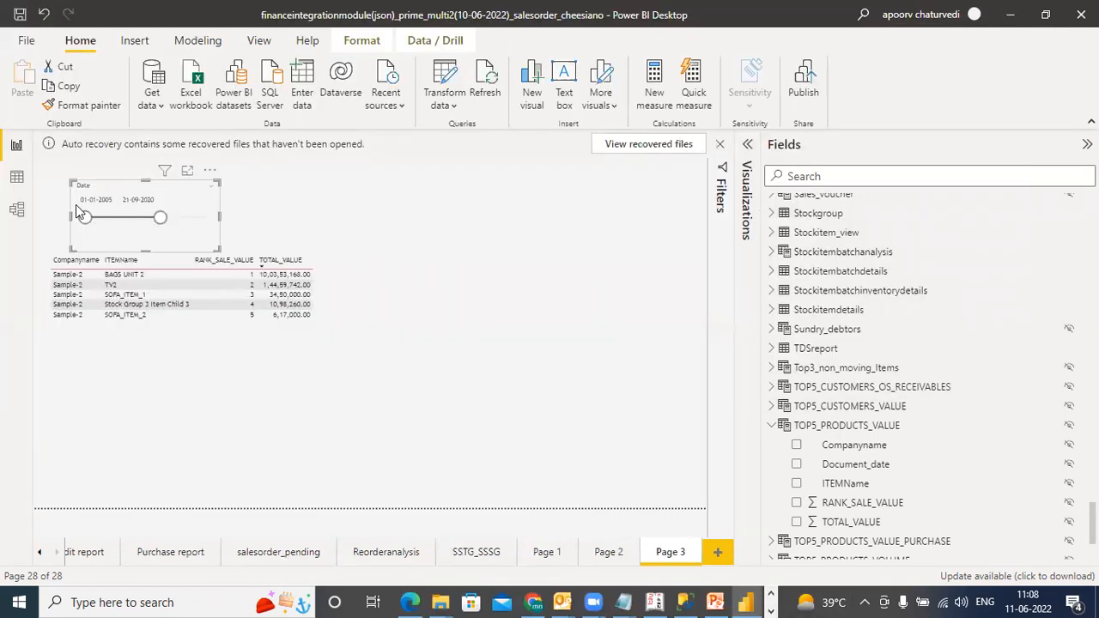
{"action": "left_click_drag", "start_coordinate": [31, 135], "coordinate": [532, 396]}
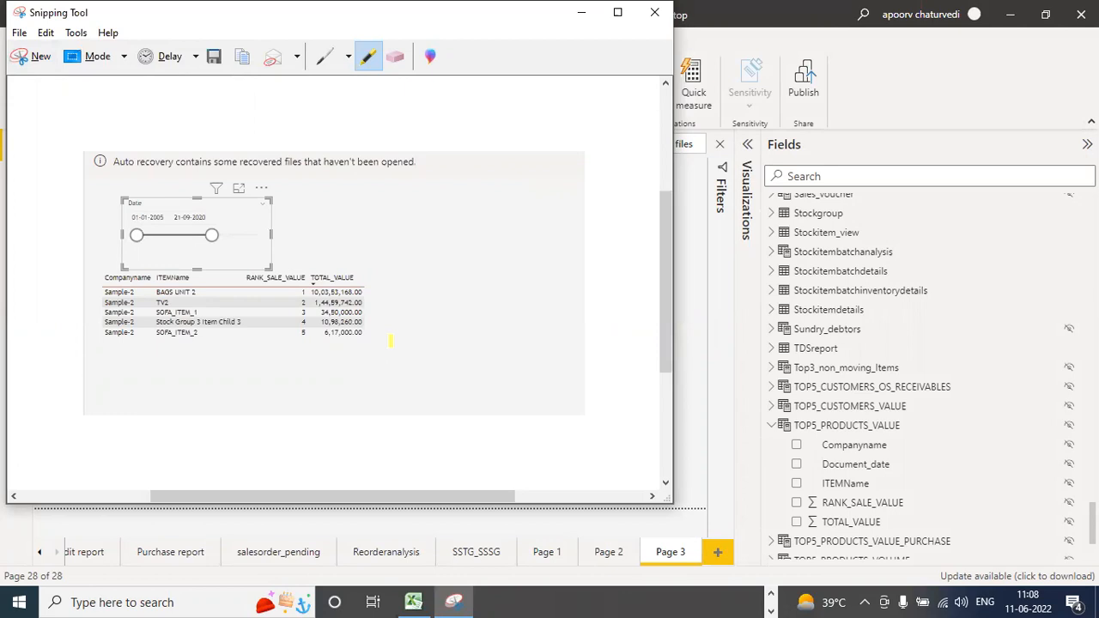
Step: Copy the report snip and send it to the same WhatsApp contact with the caption "is this what you need?"
{"action": "left_click", "coordinate": [45, 33]}
{"action": "left_click", "coordinate": [64, 48]}
{"action": "left_click_drag", "start_coordinate": [230, 28], "coordinate": [452, 233]}
{"action": "left_click", "coordinate": [550, 204]}
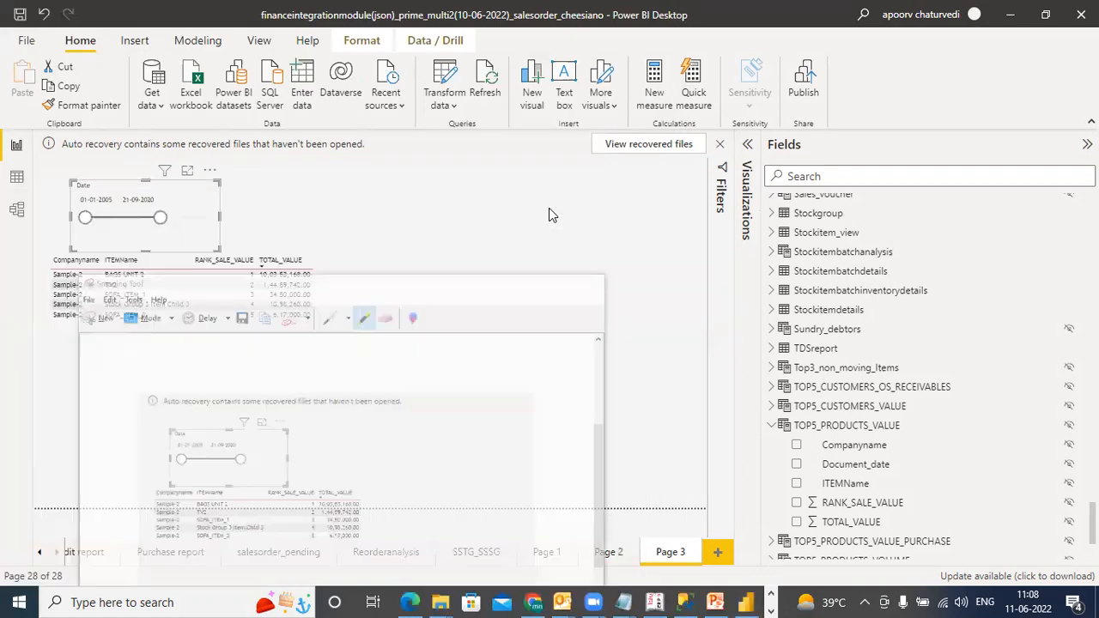
{"action": "left_click", "coordinate": [532, 601]}
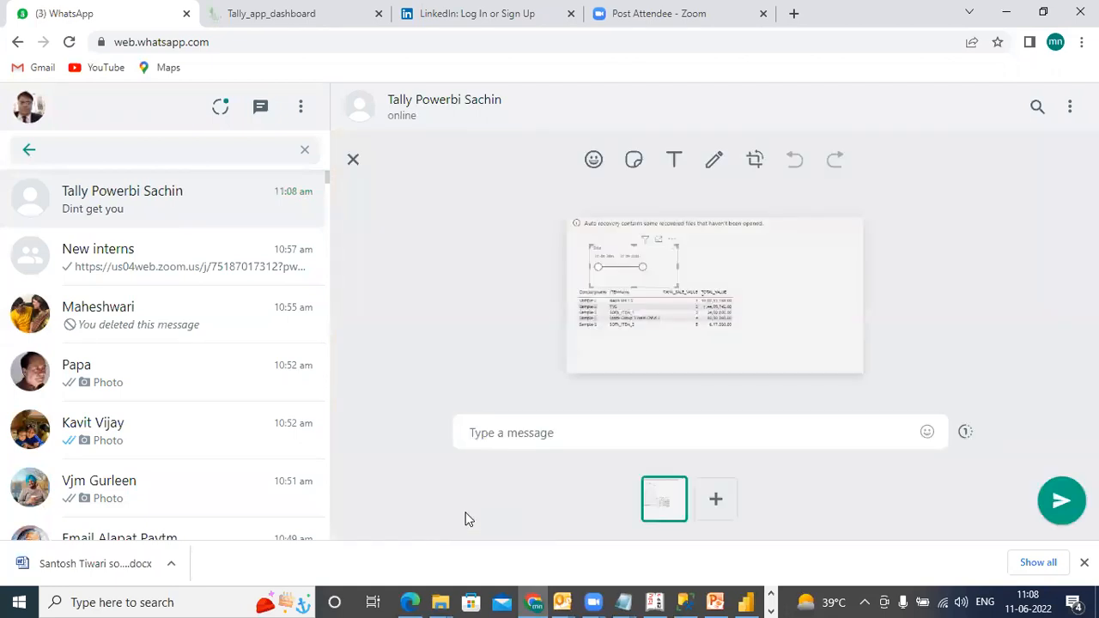
{"action": "type", "text": "is this what you need?"}
{"action": "key", "text": "Return"}
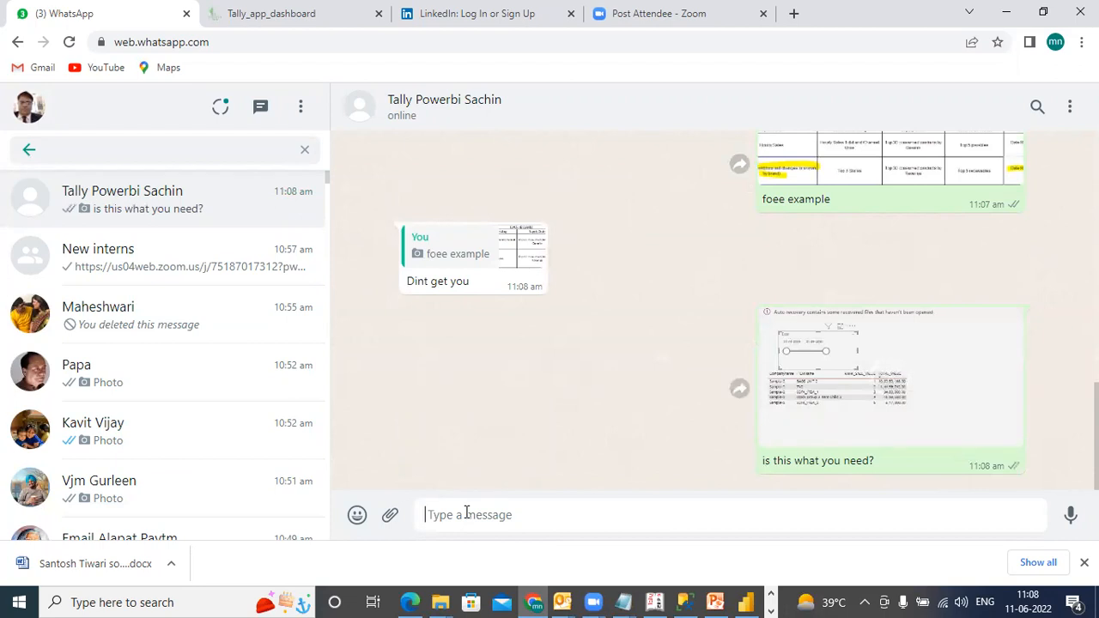
{"action": "left_click", "coordinate": [466, 513]}
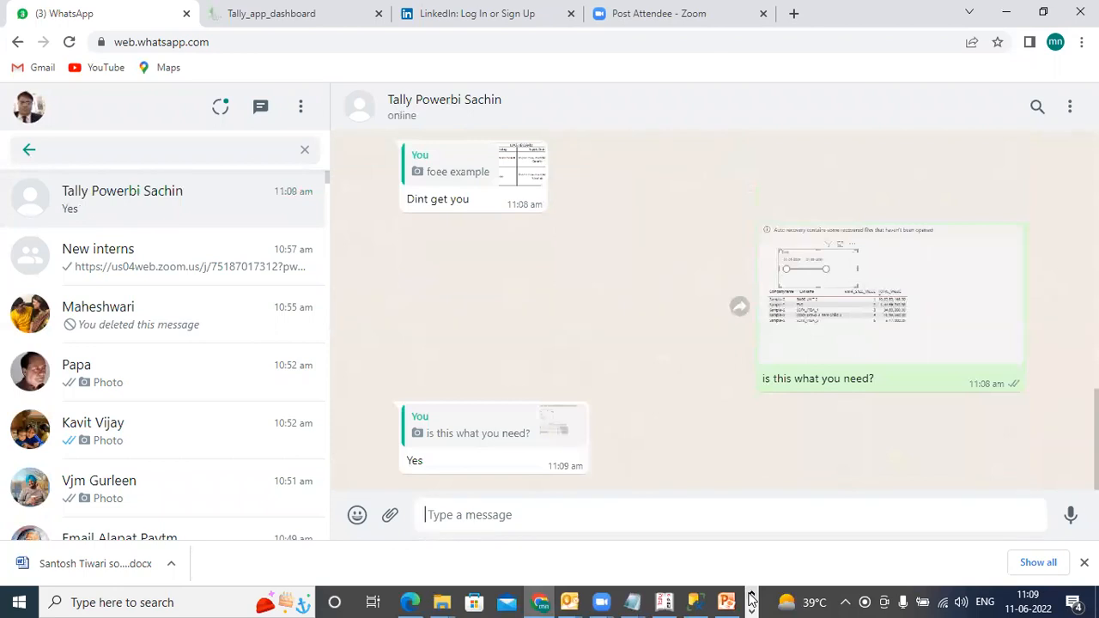
Step: Snip the upper rows of the Excel dashboard requirements, highlight "Location" and "brand" in the row 4 filter in yellow, and copy the snip
{"action": "left_click", "coordinate": [751, 598]}
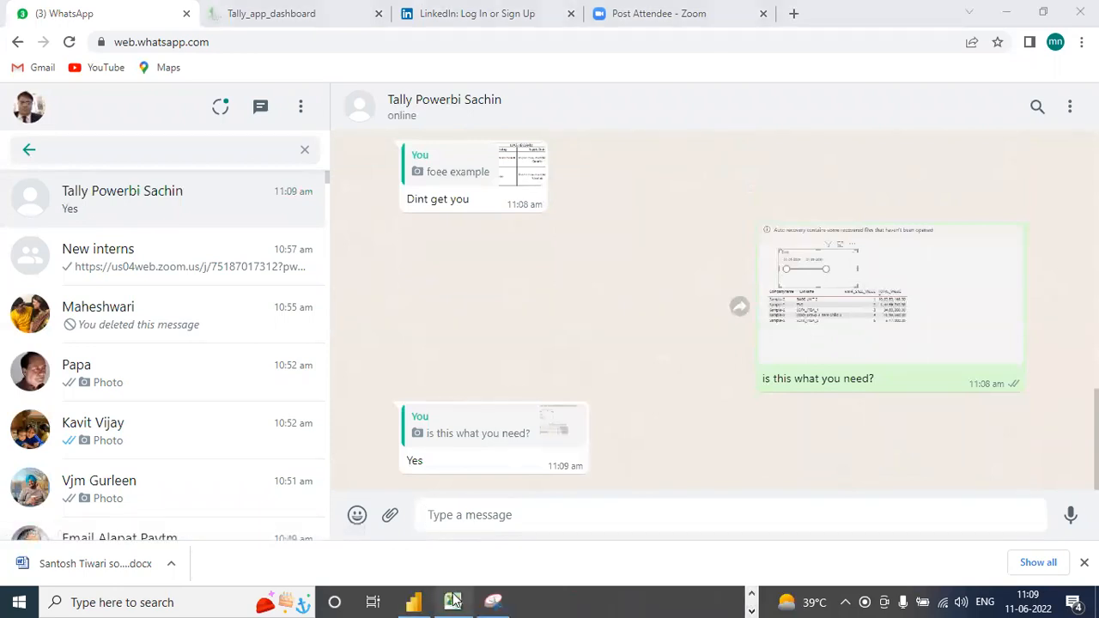
{"action": "left_click", "coordinate": [455, 601]}
{"action": "left_click", "coordinate": [358, 268]}
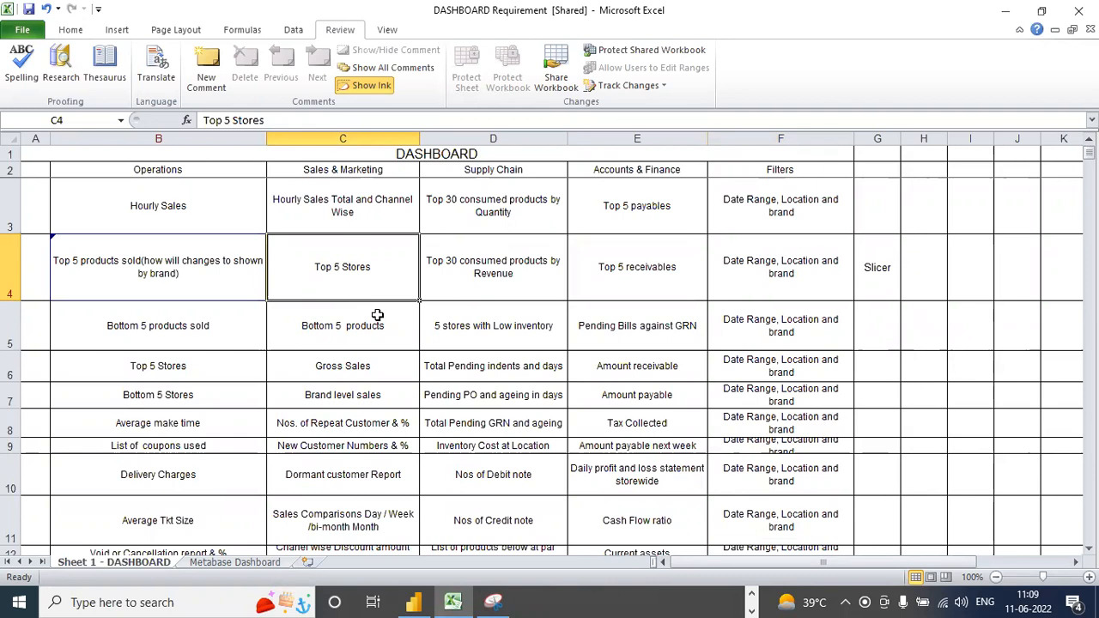
{"action": "left_click", "coordinate": [494, 601]}
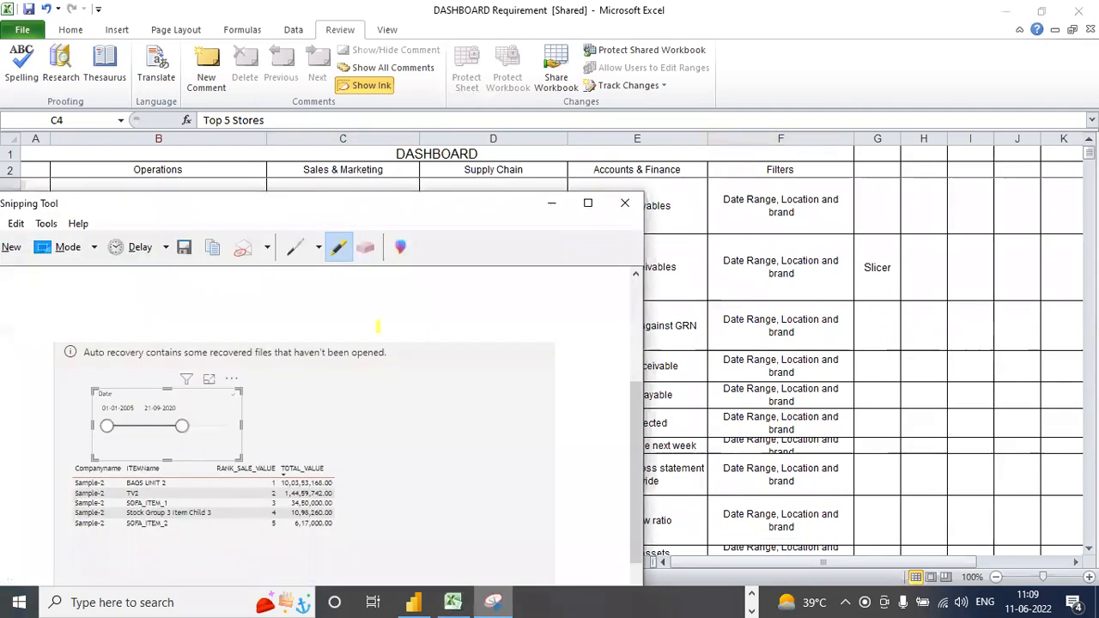
{"action": "left_click_drag", "start_coordinate": [98, 203], "coordinate": [245, 148]}
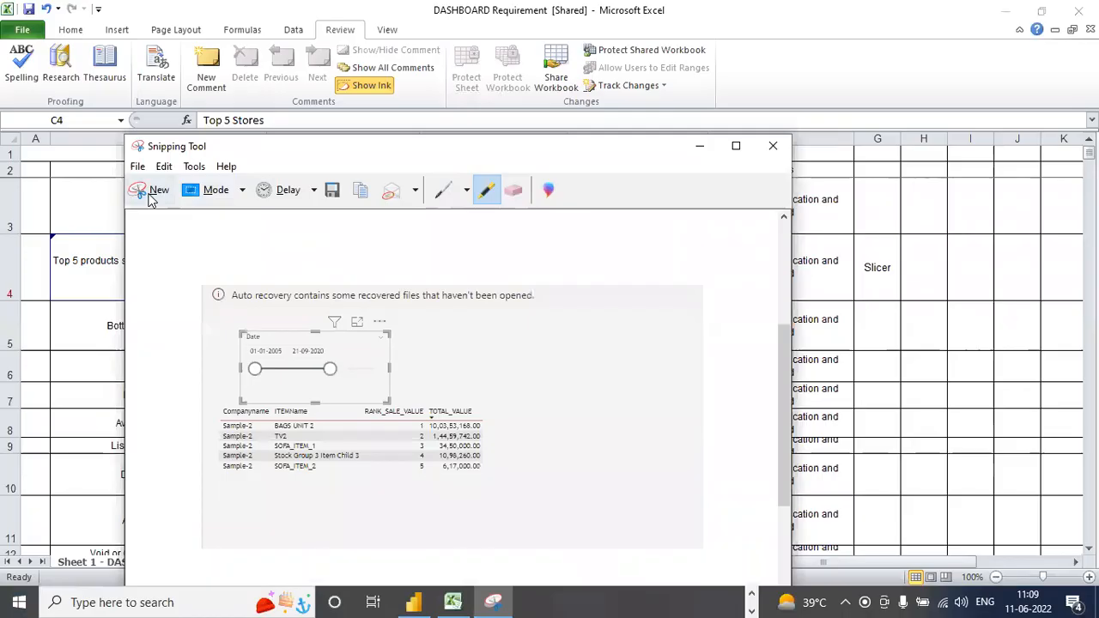
{"action": "left_click", "coordinate": [151, 197]}
{"action": "mouse_move", "coordinate": [17, 140]}
{"action": "left_mouse_down"}
{"action": "mouse_move", "coordinate": [252, 375]}
{"action": "mouse_move", "coordinate": [859, 299]}
{"action": "mouse_move", "coordinate": [883, 273]}
{"action": "mouse_move", "coordinate": [869, 286]}
{"action": "left_mouse_up"}
{"action": "left_click", "coordinate": [45, 33]}
{"action": "left_click", "coordinate": [56, 50]}
Step: Switch to WhatsApp Web and send the Tally Power BI contact "location and brand will need to be informed", followed by the copied snip
{"action": "left_click", "coordinate": [751, 594]}
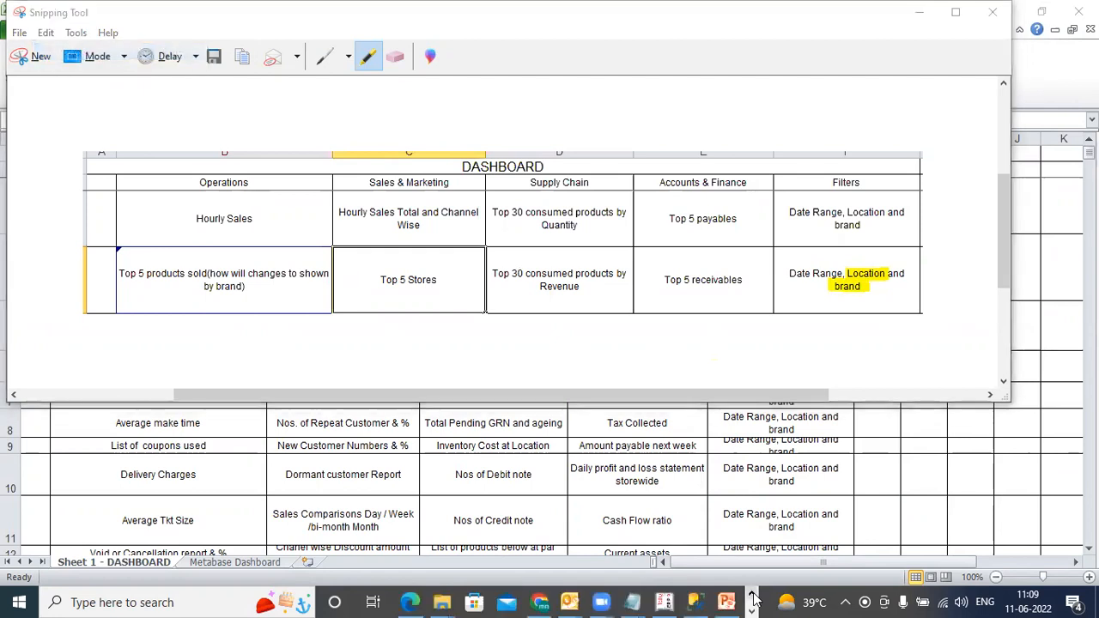
{"action": "left_click", "coordinate": [533, 602]}
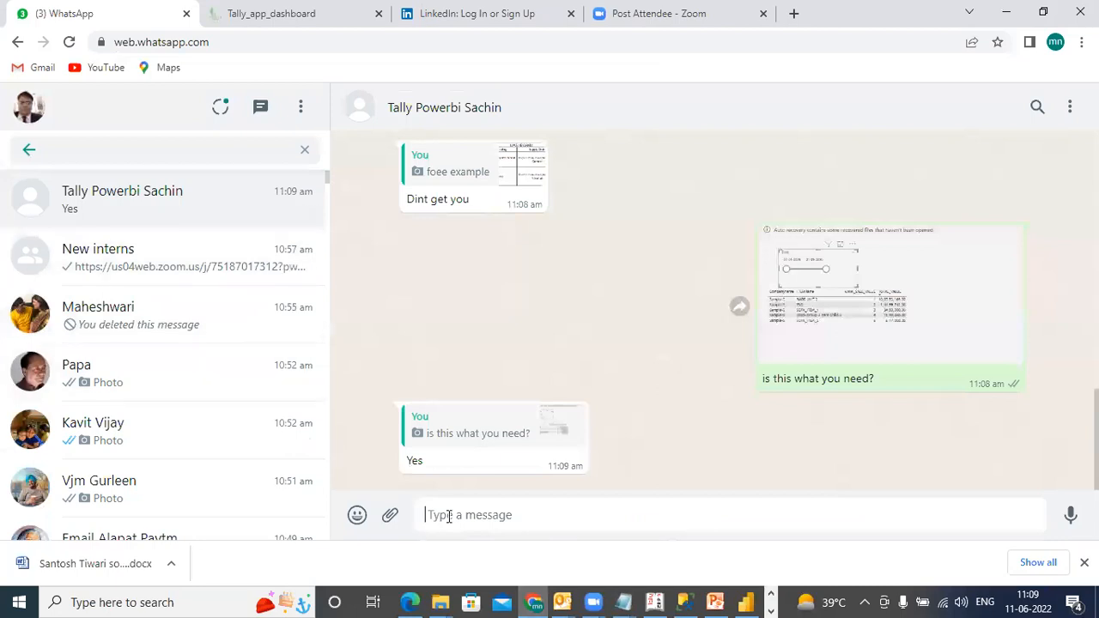
{"action": "type", "text": "lodation and brand "}
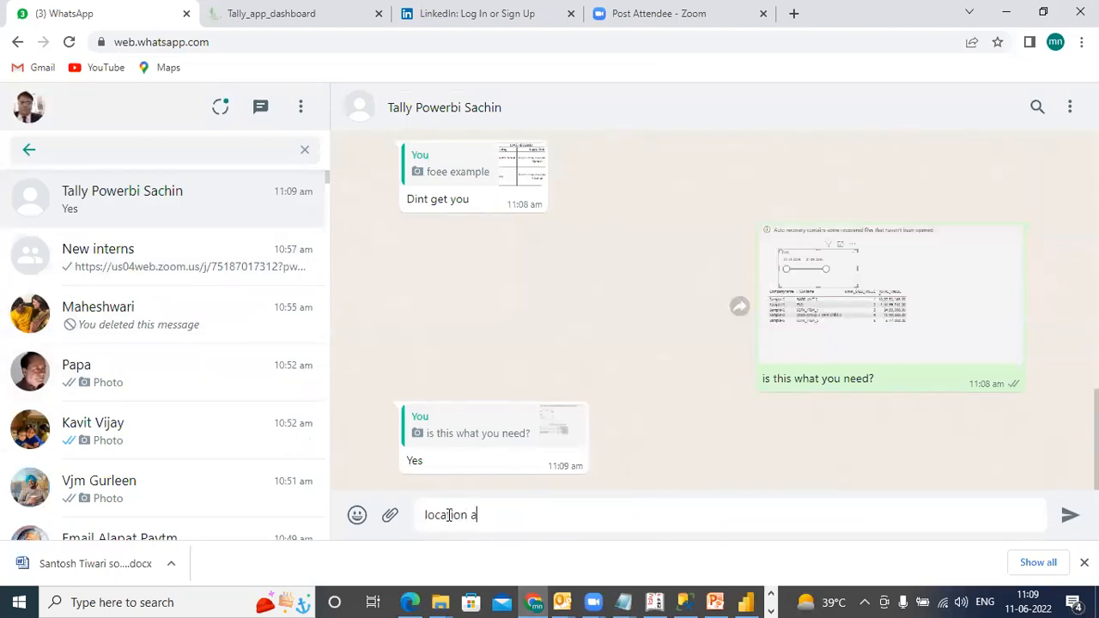
{"action": "type", "text": "will need to be informed"}
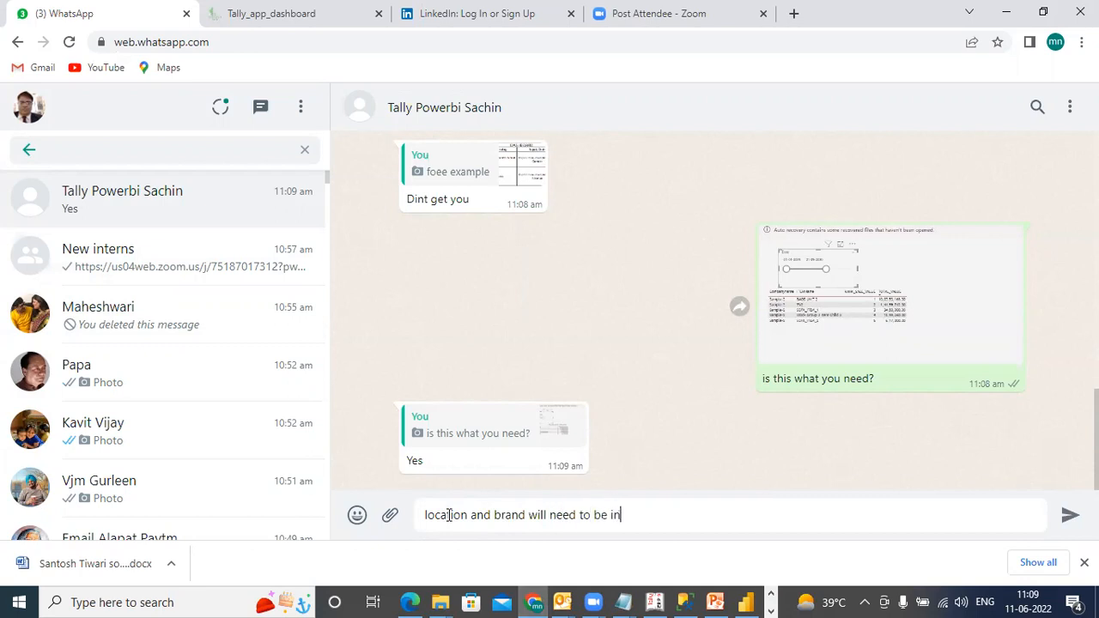
{"action": "key", "text": "Return"}
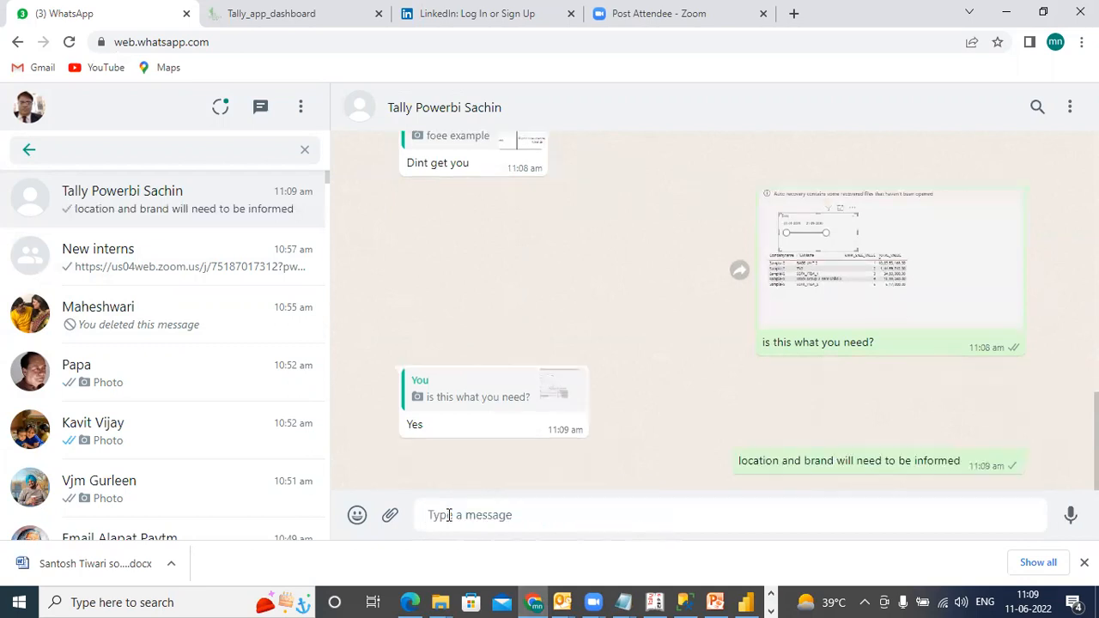
{"action": "key", "text": "ctrl+v"}
{"action": "key", "text": "Return"}
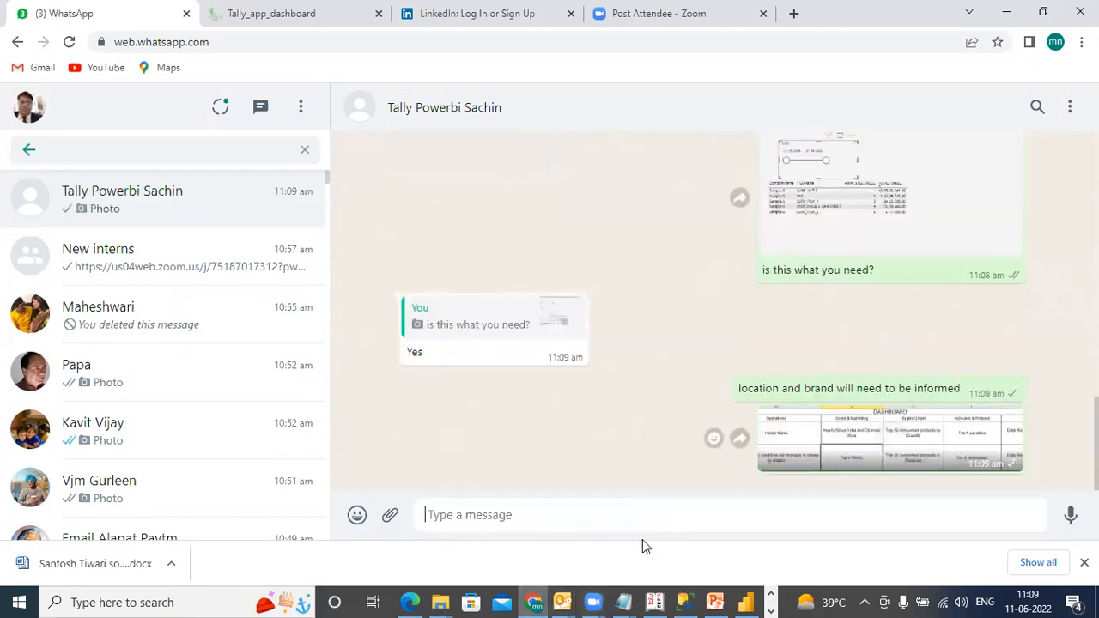
Step: Return to Power BI and reduce the width and height of the top products table to fit its columns and rows
{"action": "key", "text": "alt+Tab"}
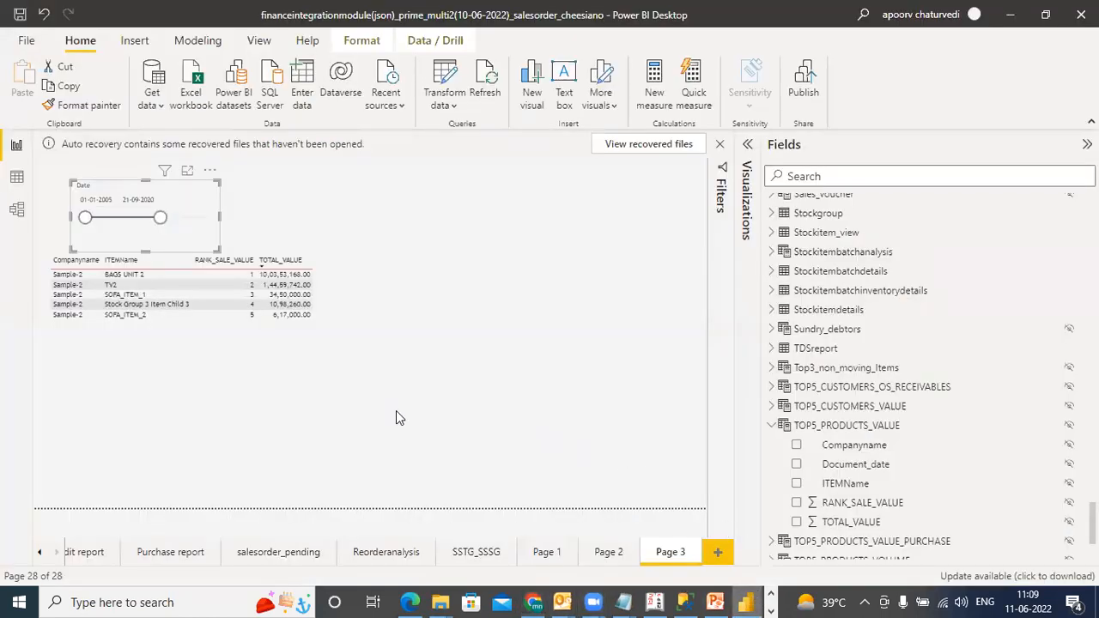
{"action": "left_click", "coordinate": [307, 385]}
{"action": "left_click", "coordinate": [288, 365]}
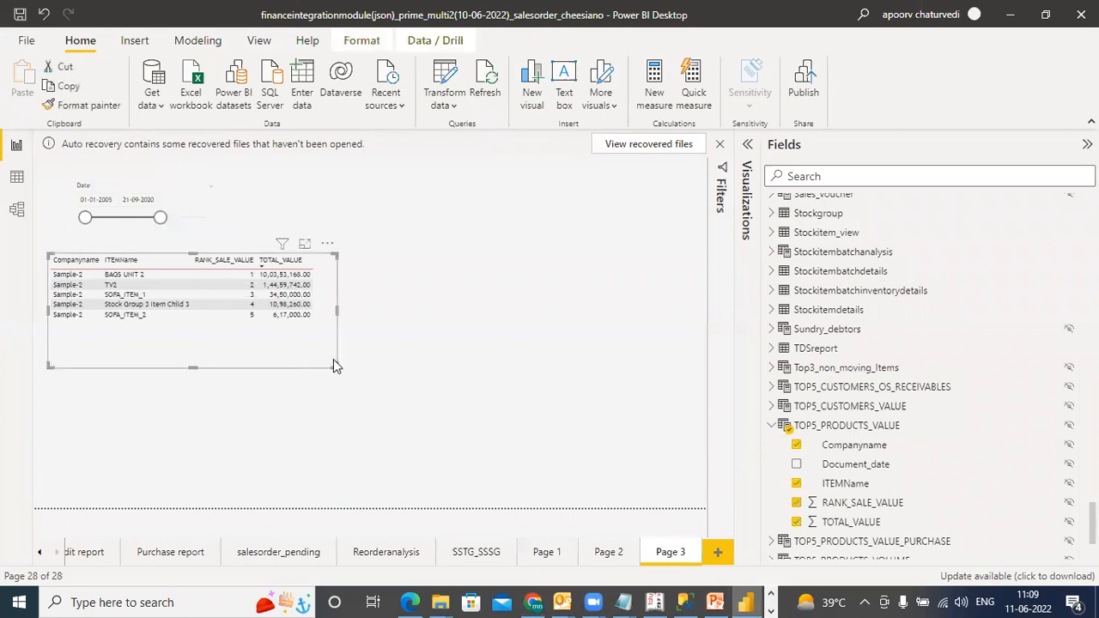
{"action": "left_click_drag", "start_coordinate": [336, 366], "coordinate": [318, 369]}
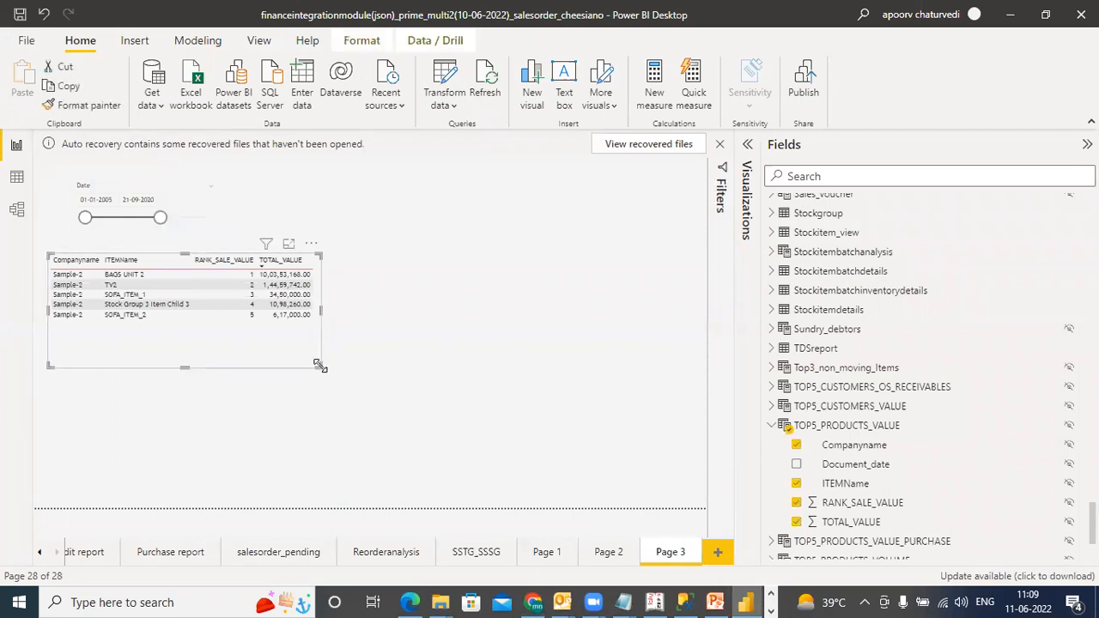
{"action": "left_click_drag", "start_coordinate": [183, 368], "coordinate": [190, 336]}
Step: In WhatsApp, reply to the "Yes" message: "the table we will need to give or the graph also? if graph, then please specify the graph"
{"action": "left_click", "coordinate": [533, 602]}
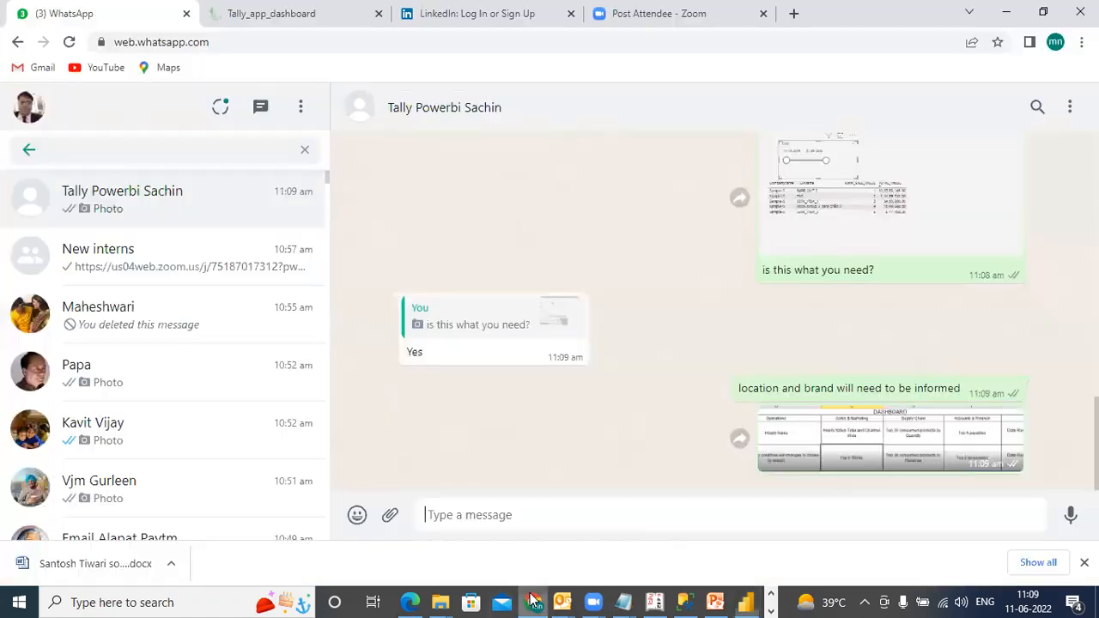
{"action": "left_click", "coordinate": [577, 314]}
{"action": "left_click", "coordinate": [593, 342]}
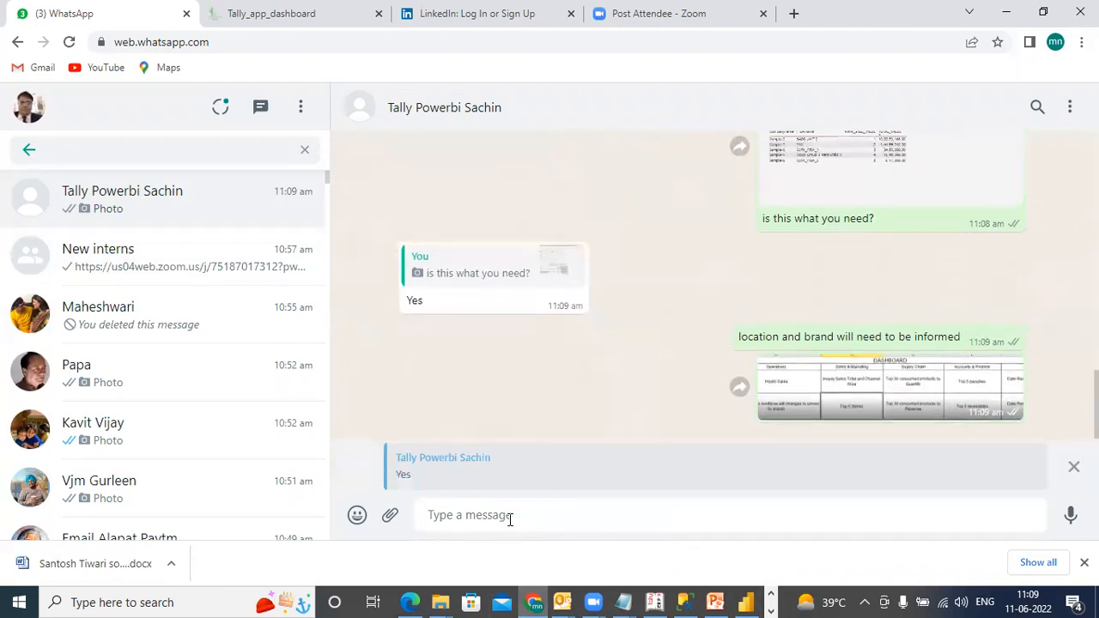
{"action": "type", "text": "t"}
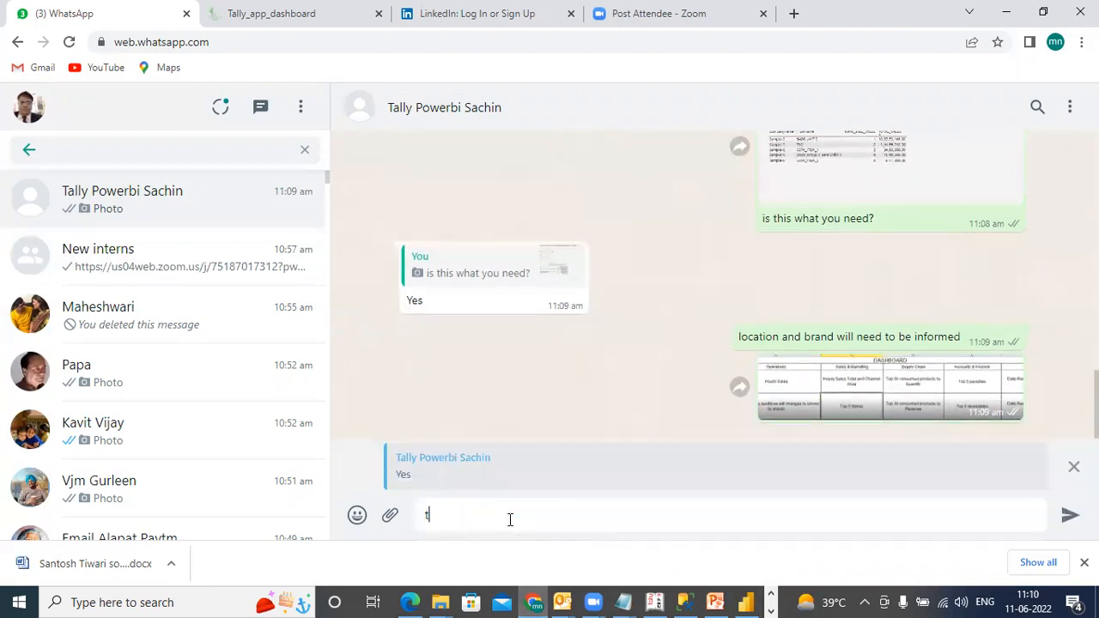
{"action": "type", "text": "he table we will need to give or the "}
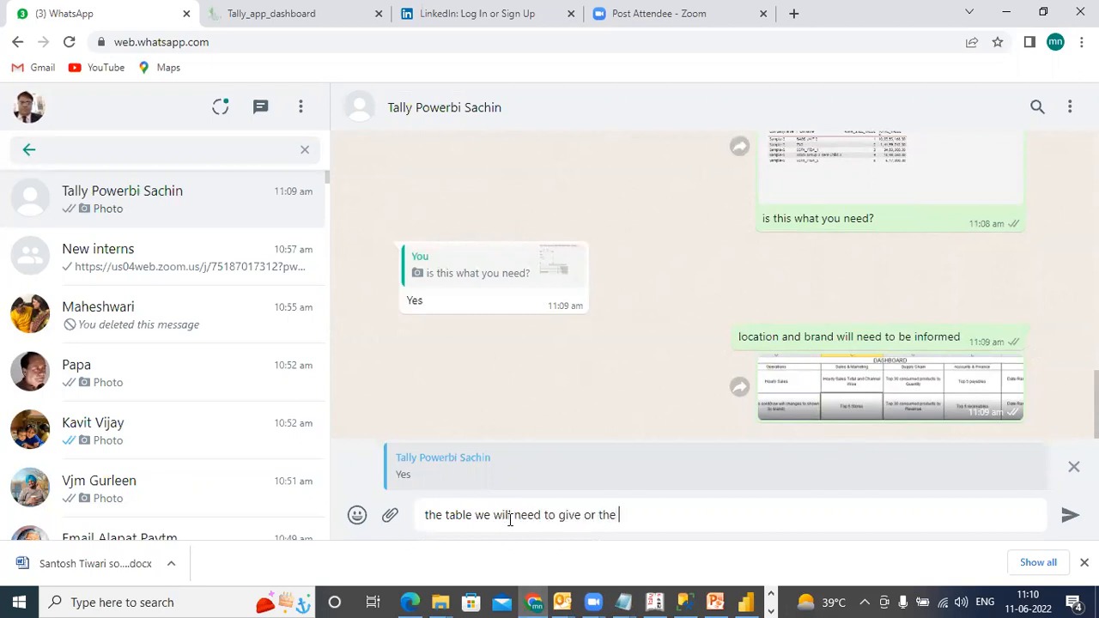
{"action": "type", "text": "graph also? if graph"}
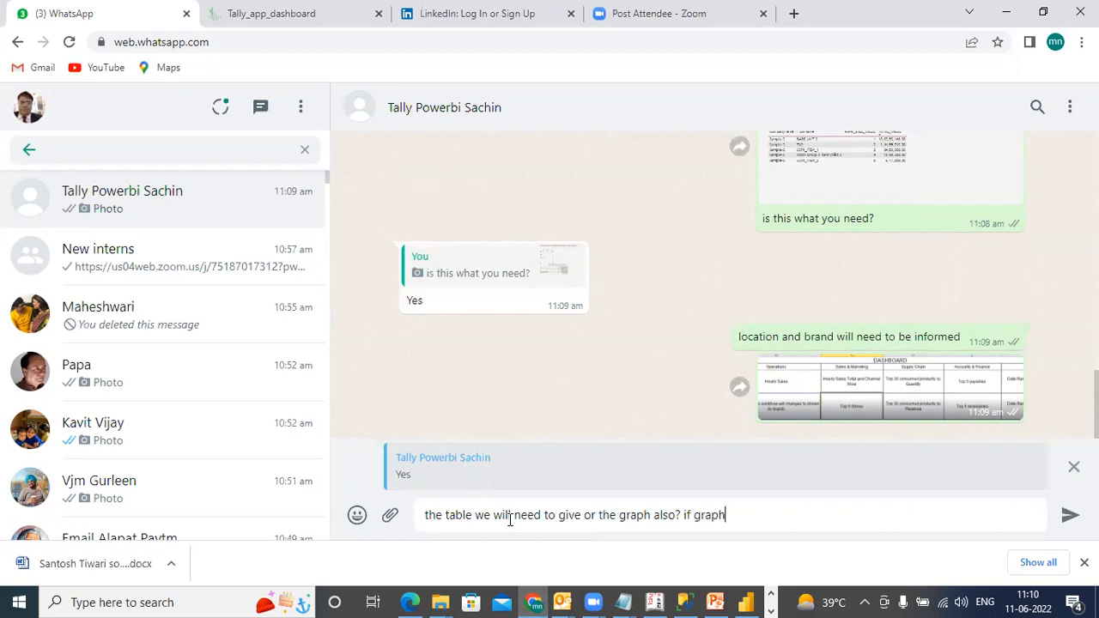
{"action": "type", "text": ", then please specify the "}
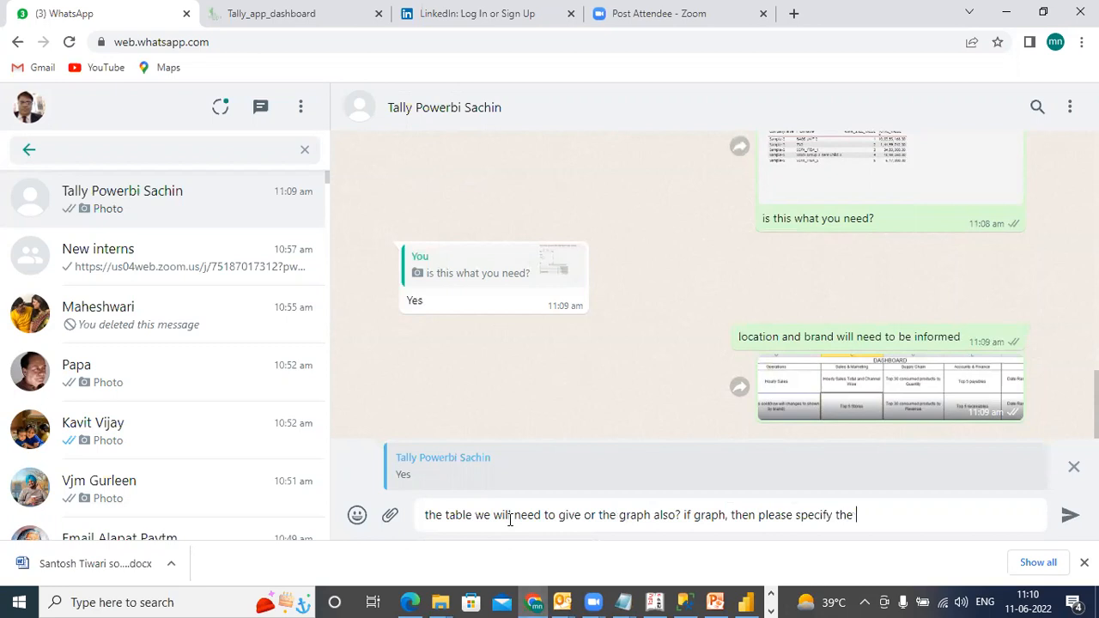
{"action": "type", "text": "graph"}
{"action": "key", "text": "Return"}
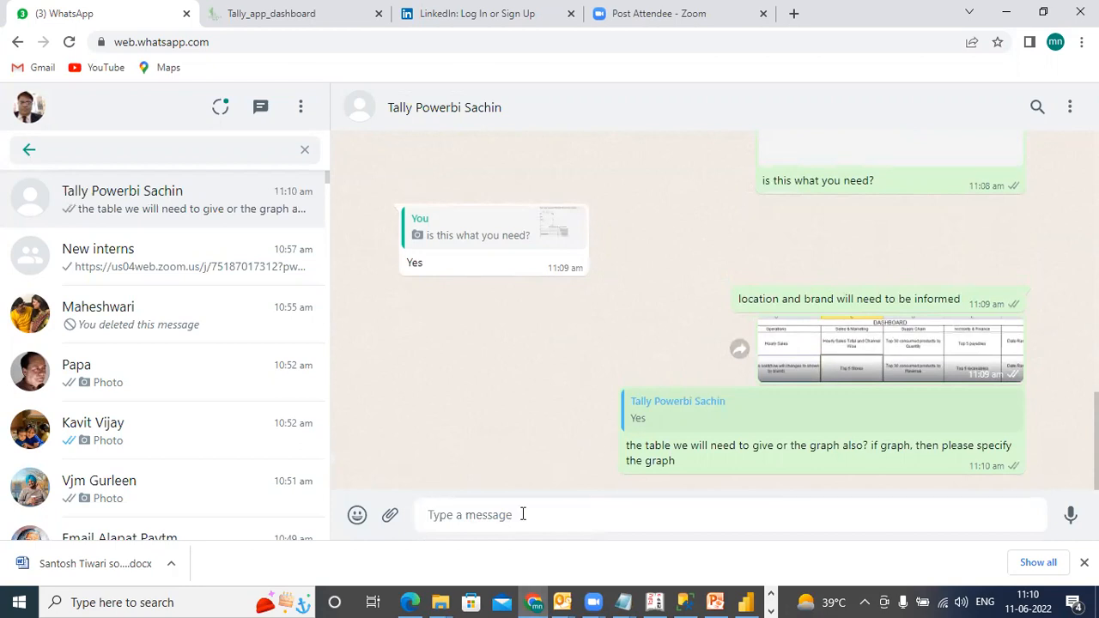
Step: Switch to the Excel requirements sheet and review the row 4 entries, including Top 30 consumed products by Revenue
{"action": "left_click", "coordinate": [771, 611]}
{"action": "left_click", "coordinate": [419, 602]}
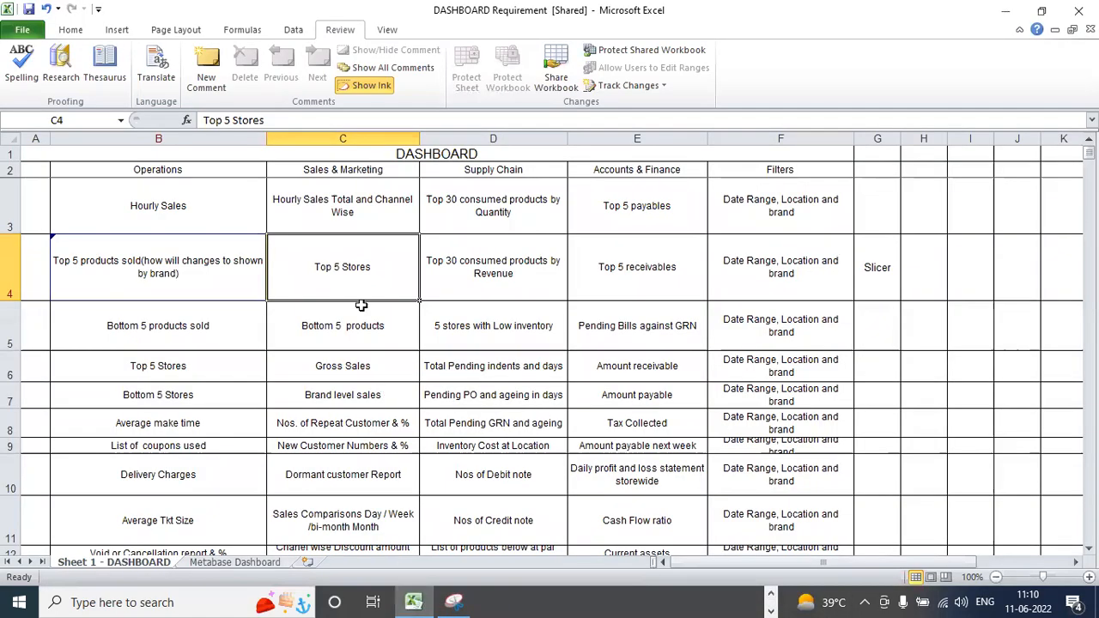
{"action": "left_click", "coordinate": [521, 289]}
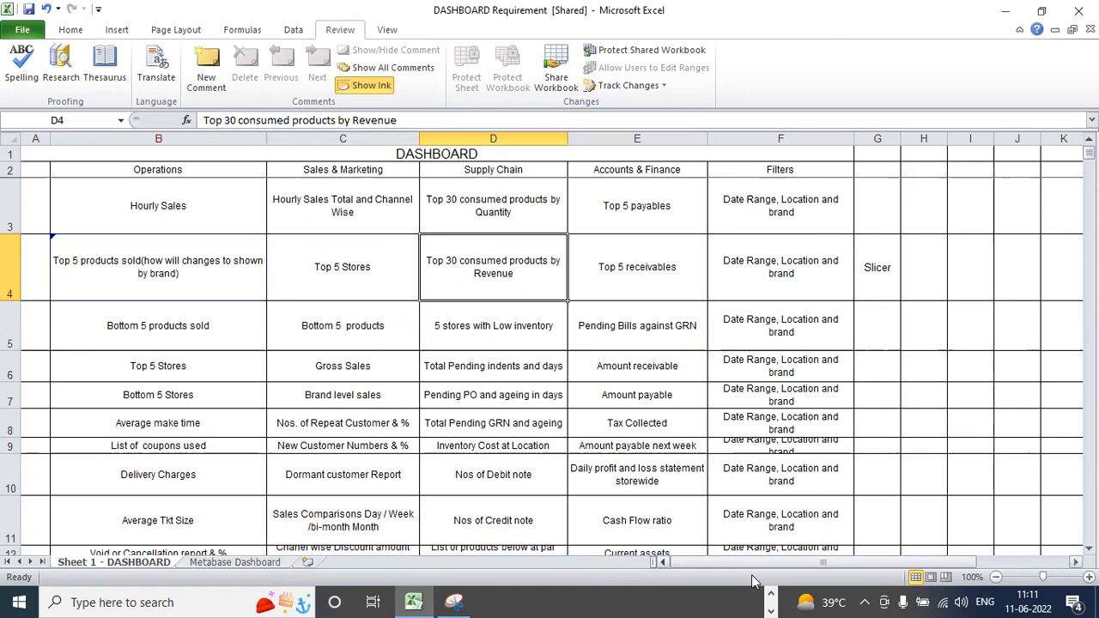
Step: Collapse the TOP5_PRODUCTS_VALUE table in Power BI and check WhatsApp for the contact's reply about the table or graph
{"action": "left_click", "coordinate": [771, 594]}
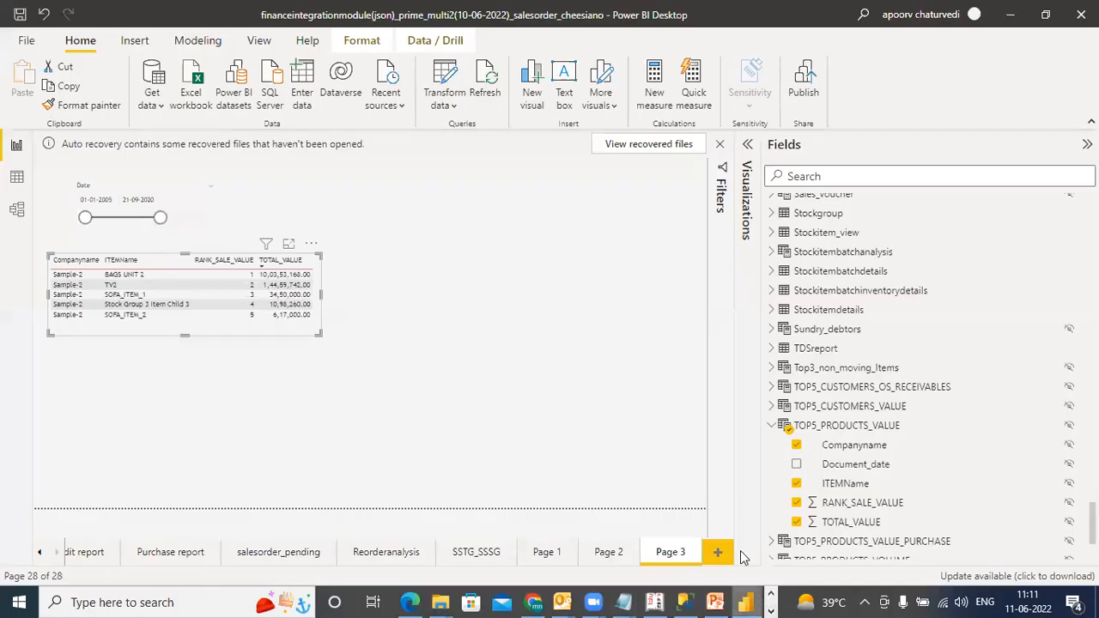
{"action": "left_click", "coordinate": [747, 602]}
{"action": "left_click", "coordinate": [772, 426]}
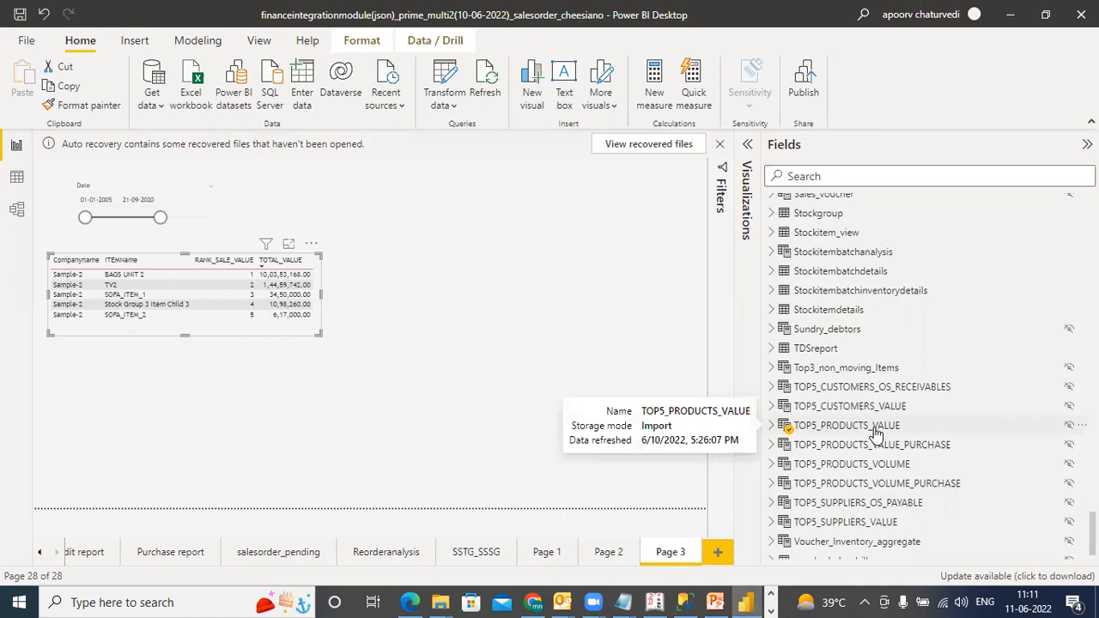
{"action": "left_click", "coordinate": [534, 602]}
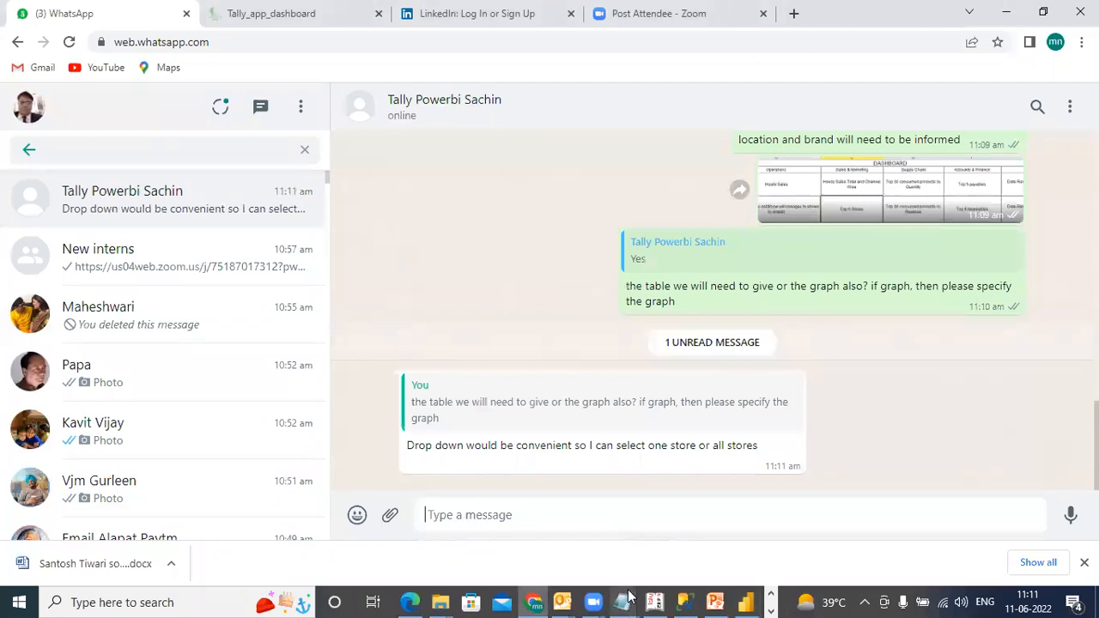
{"action": "left_click", "coordinate": [624, 602]}
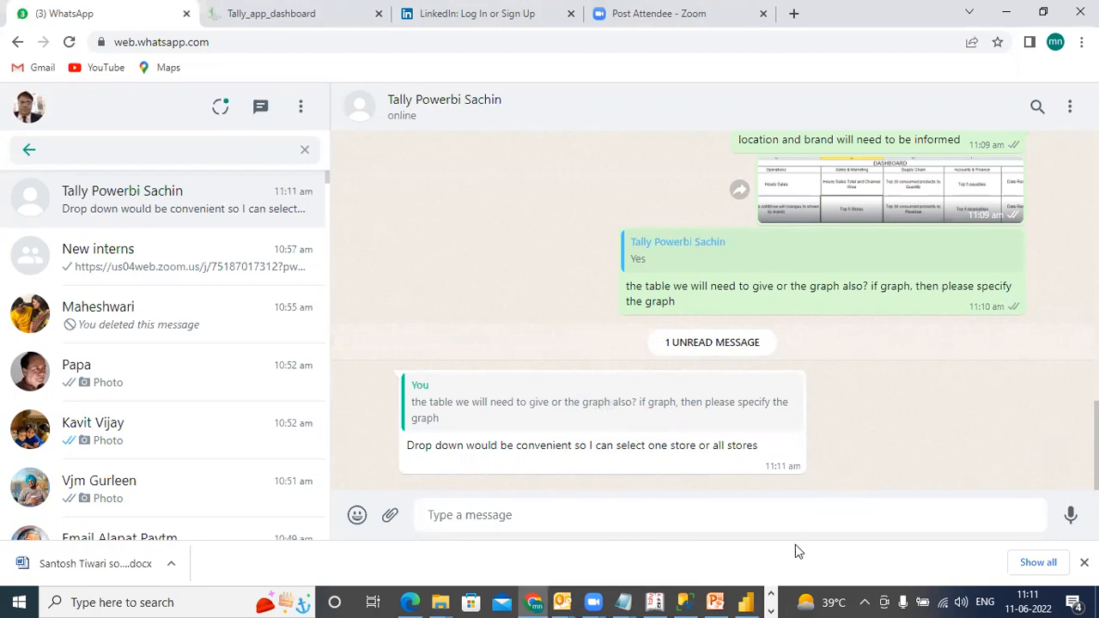
Step: Return to Power BI and display the fields and full DAX formula of the TOP5_PRODUCTS_VALUE table
{"action": "left_click", "coordinate": [747, 601]}
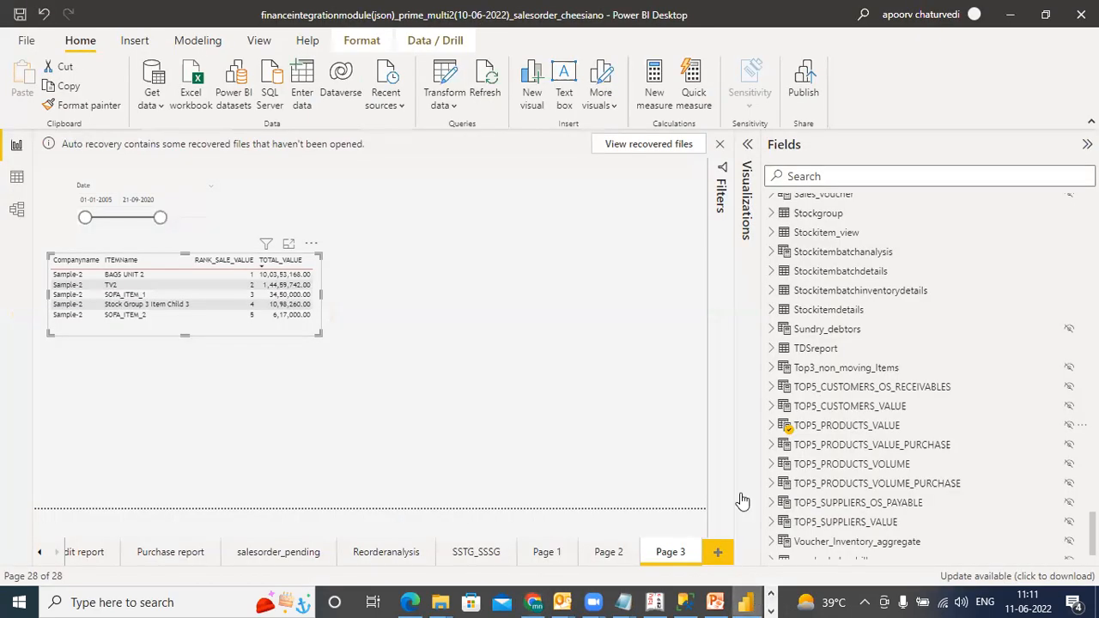
{"action": "left_click", "coordinate": [820, 425]}
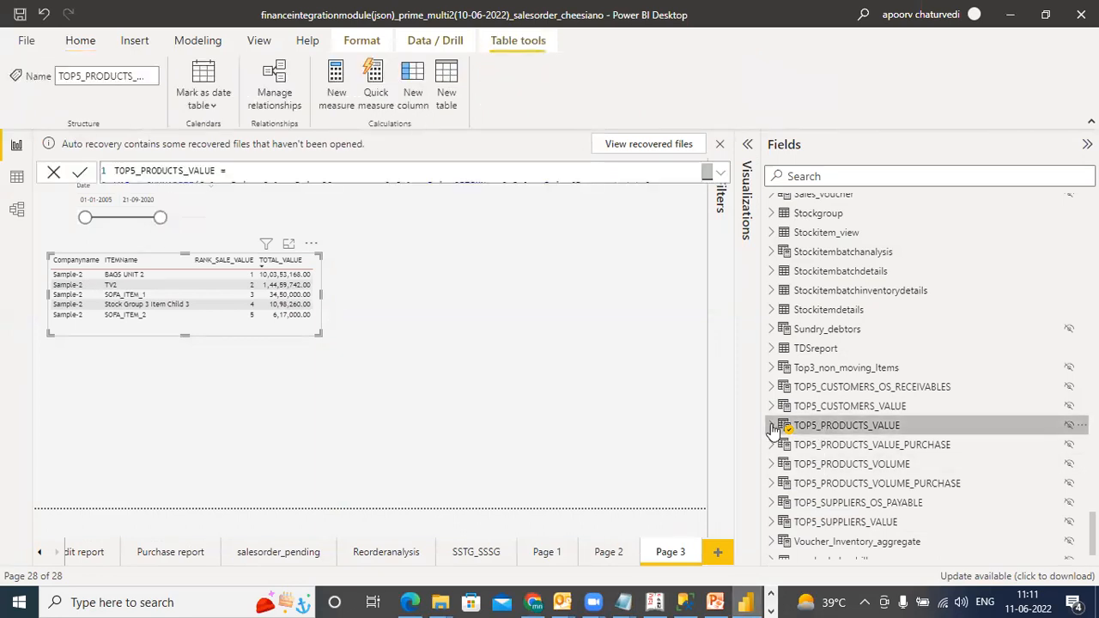
{"action": "left_click", "coordinate": [771, 426]}
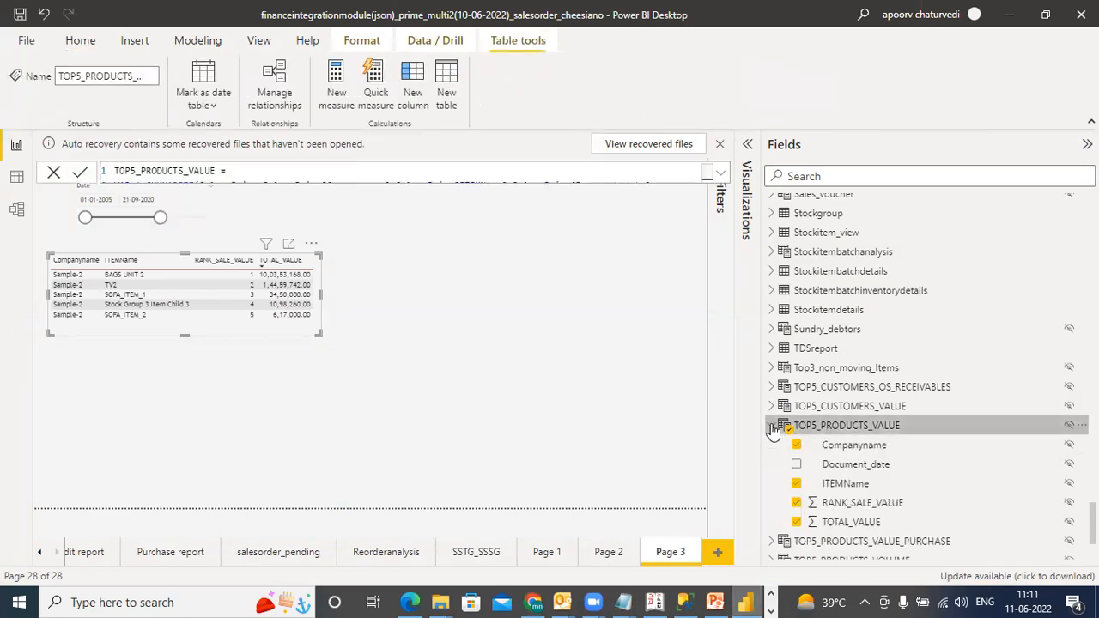
{"action": "left_click", "coordinate": [720, 175]}
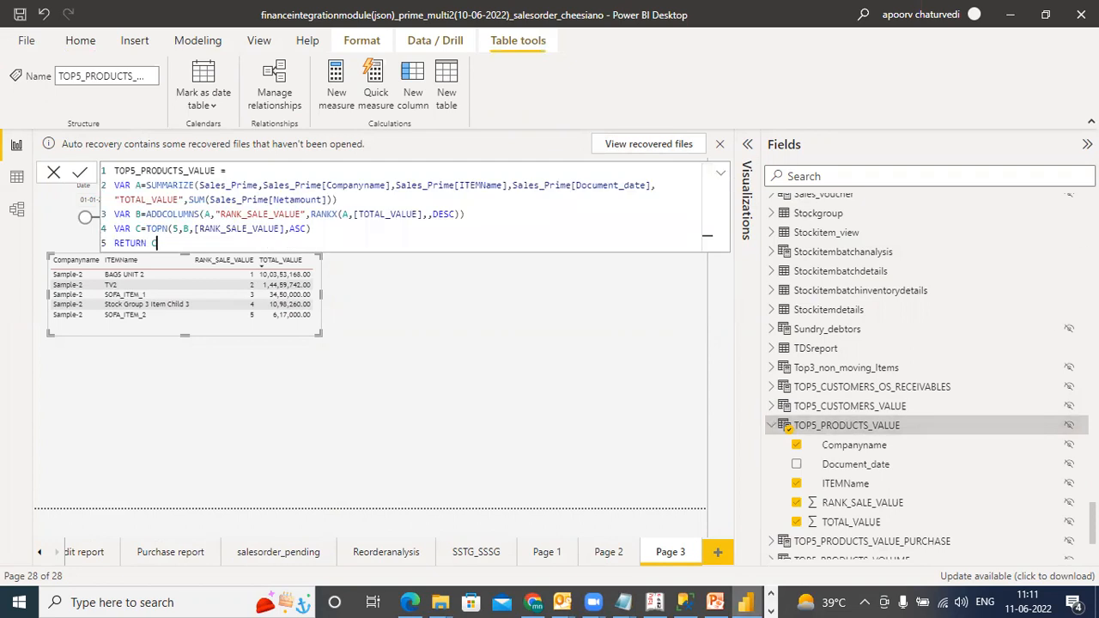
Step: Examine the Sales_Prime table's fields, including Customername, and its DAX formula
{"action": "scroll", "coordinate": [856, 375], "scroll_direction": "up", "scroll_amount": 3}
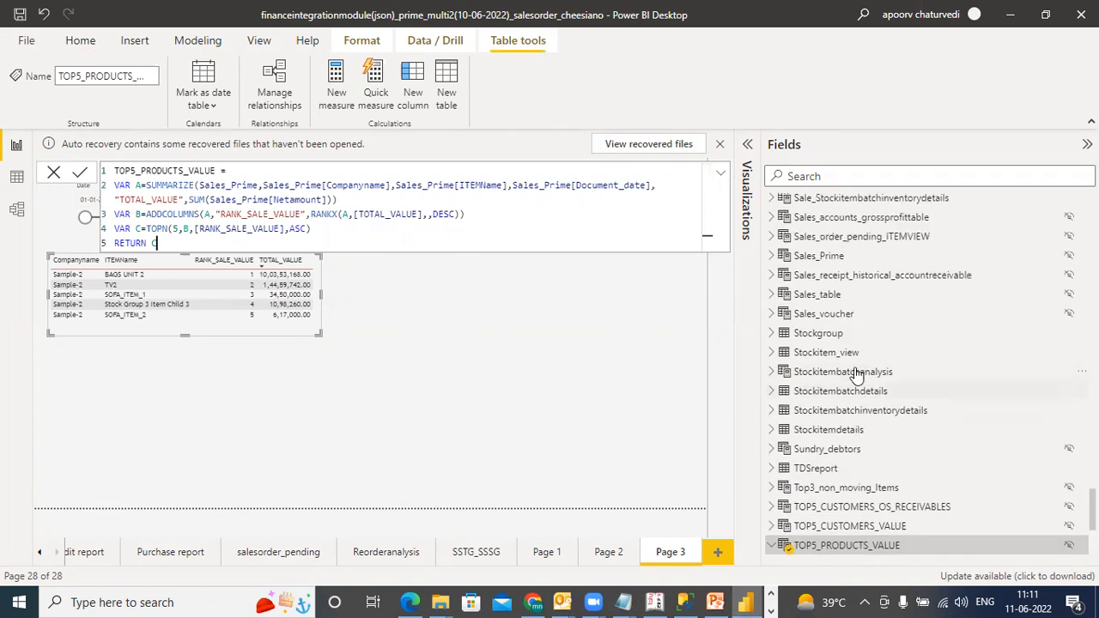
{"action": "left_click", "coordinate": [820, 256]}
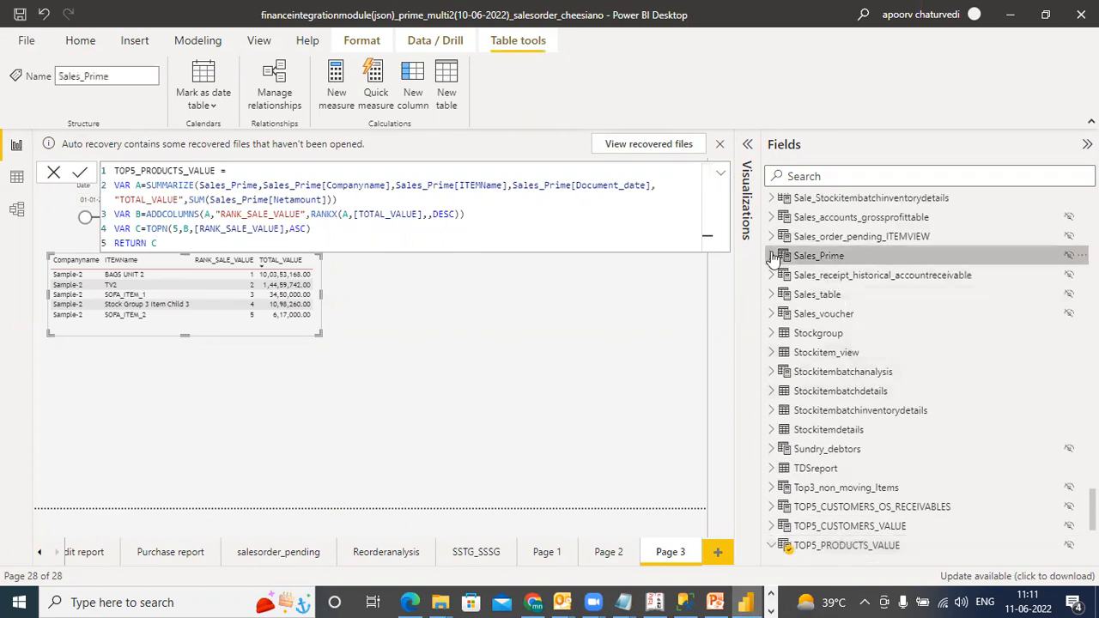
{"action": "left_click", "coordinate": [772, 256]}
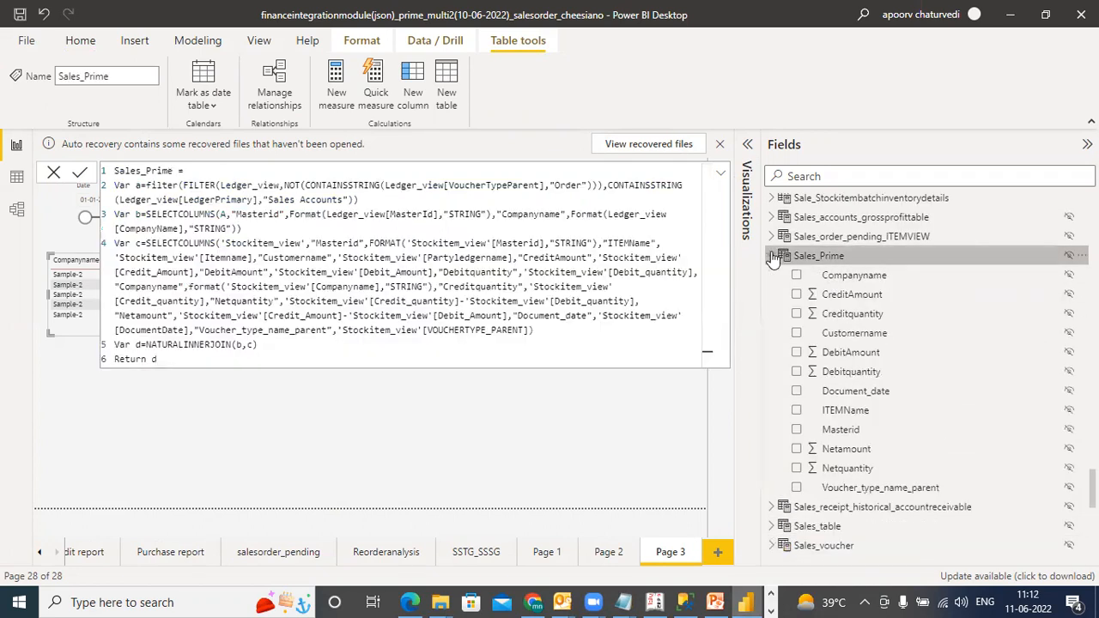
{"action": "left_click", "coordinate": [851, 335]}
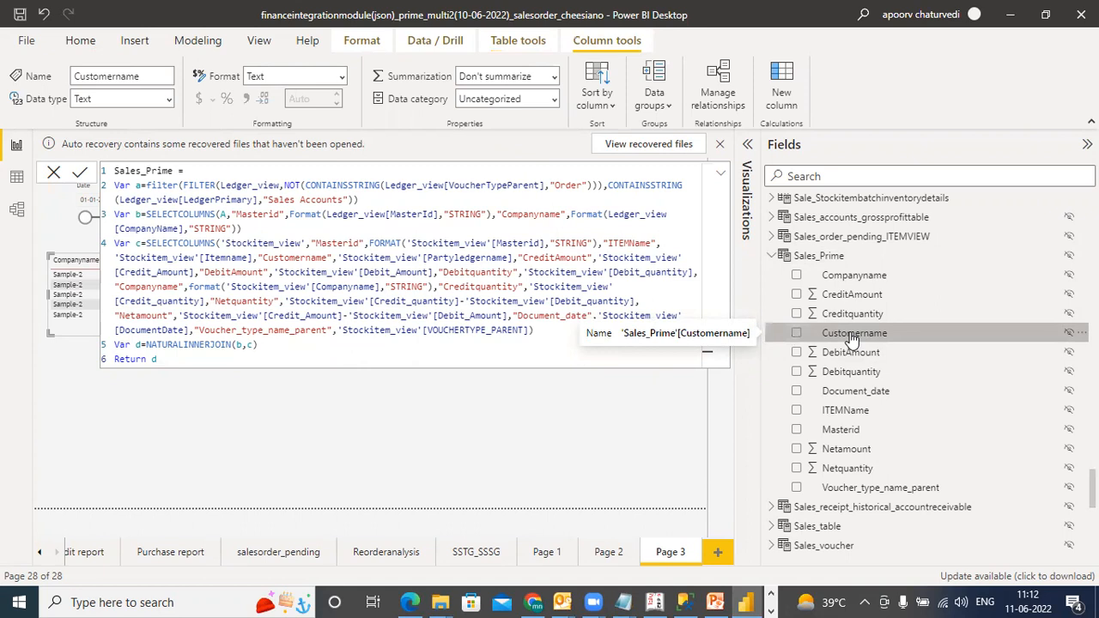
{"action": "left_click", "coordinate": [829, 255]}
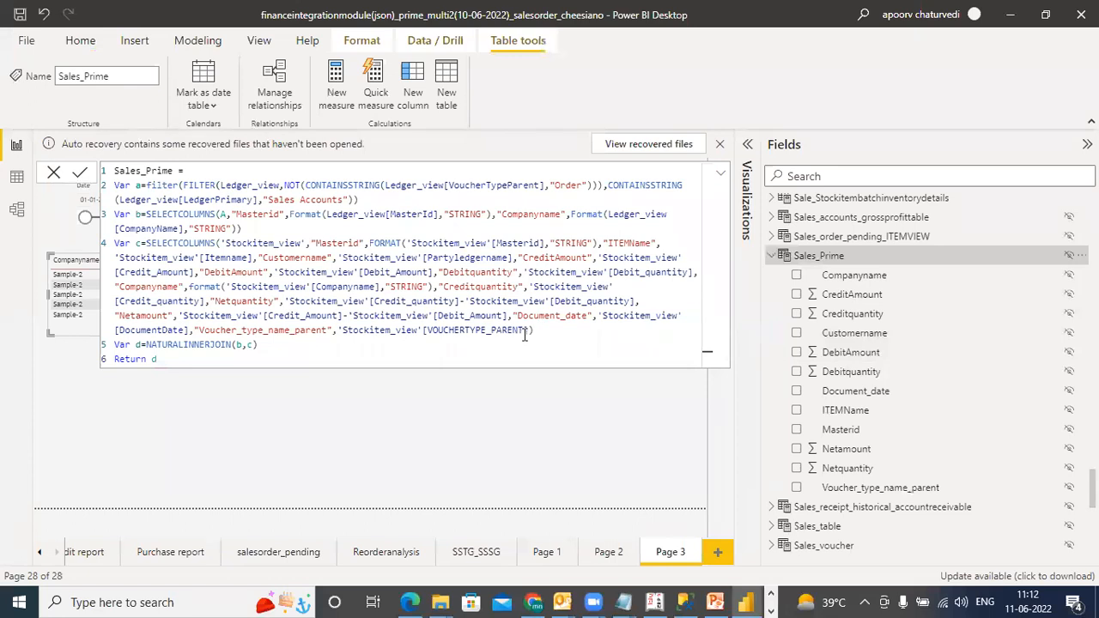
Step: Add a "godowwn" column drawn from Stockitem_view[godown] to variable c in the Sales_Prime formula
{"action": "left_click", "coordinate": [533, 330]}
{"action": "type", "text": ","}
{"action": "type", "text": "\"godown"}
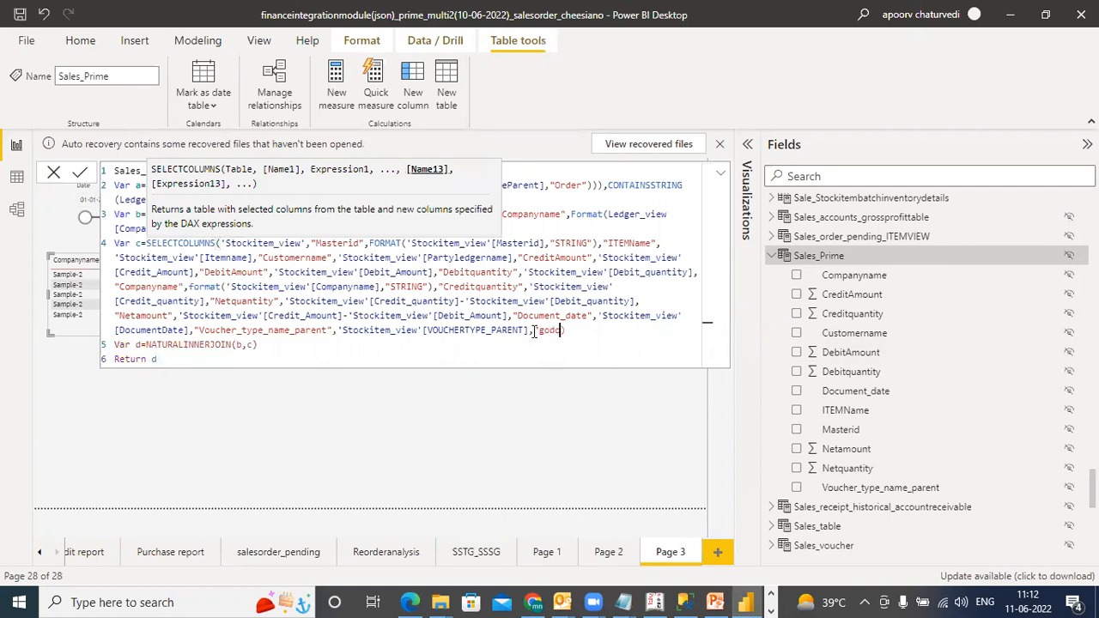
{"action": "type", "text": "\",Stockitem_view[godown\",godow"}
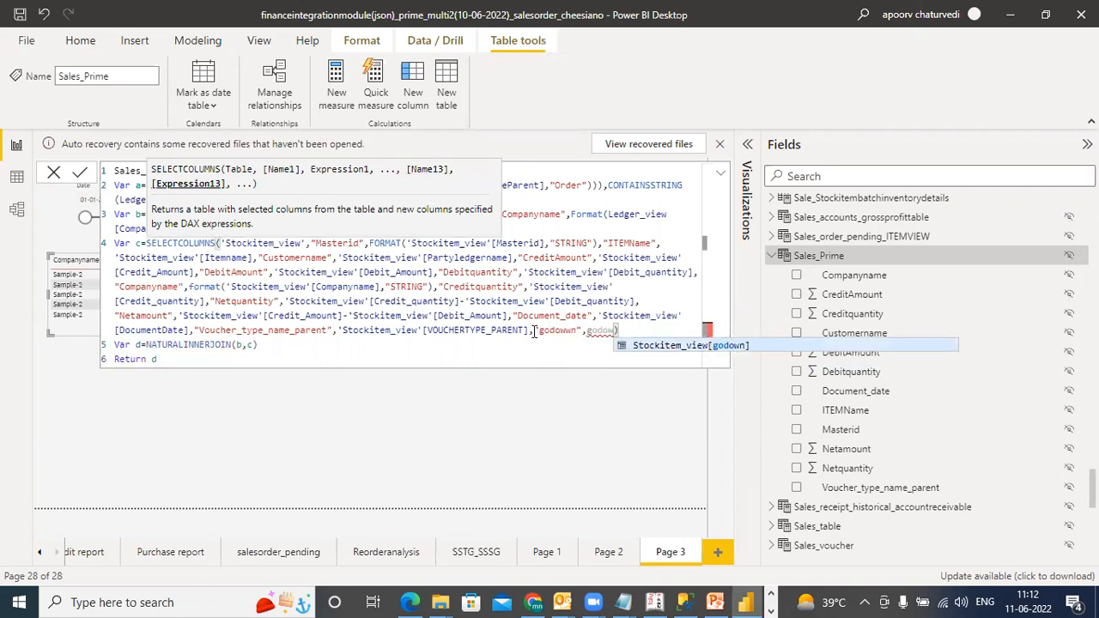
{"action": "left_click", "coordinate": [641, 343]}
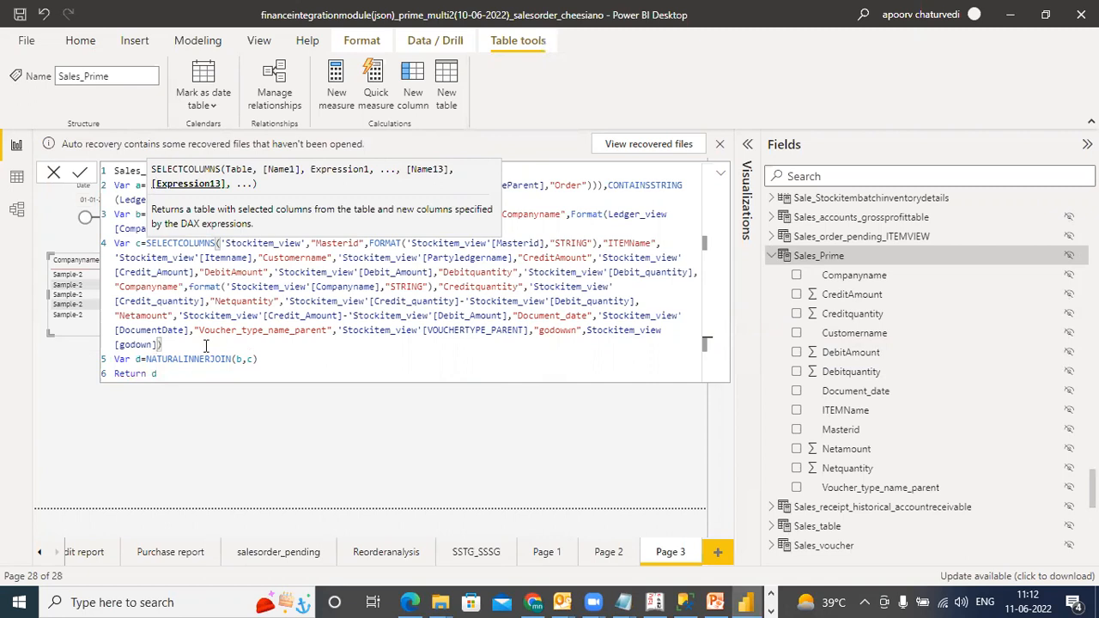
Step: Add a "costcenter" column drawn from Stockitem_view[Costcentrename] to variable c, commit the Sales_Prime formula and collapse it
{"action": "type", "text": ",\"costcenter\""}
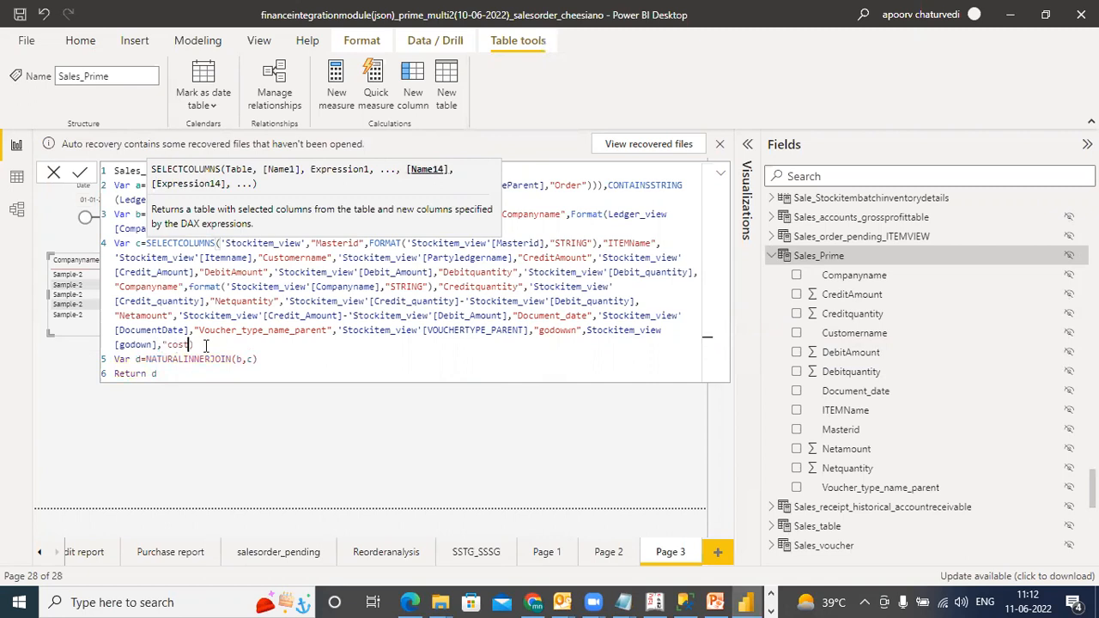
{"action": "type", "text": ",cos"}
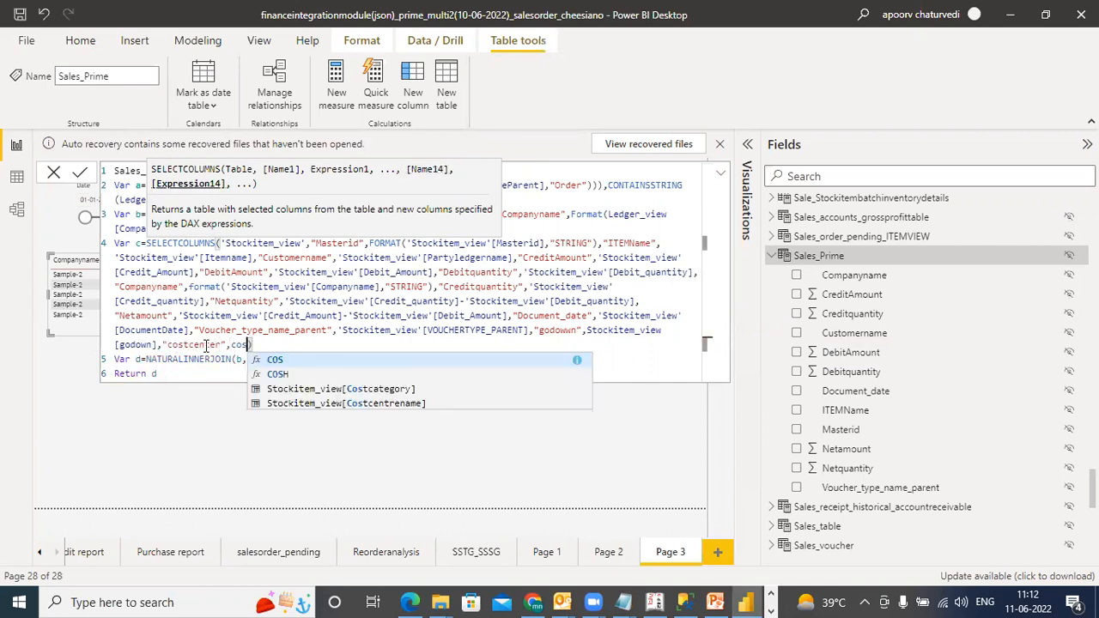
{"action": "left_click", "coordinate": [276, 403]}
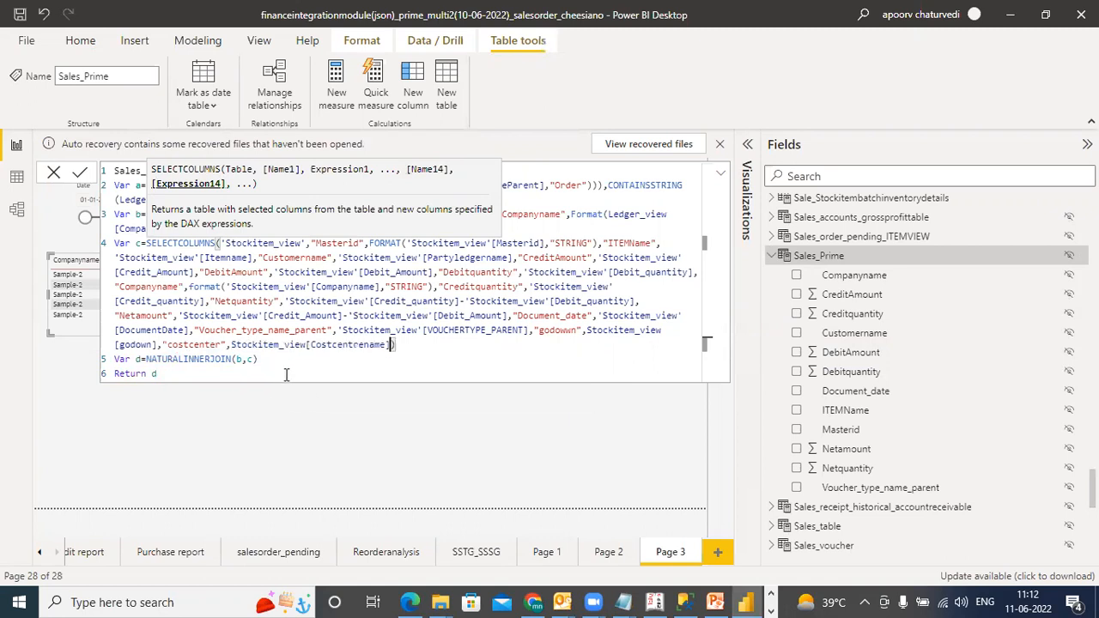
{"action": "left_click", "coordinate": [286, 375]}
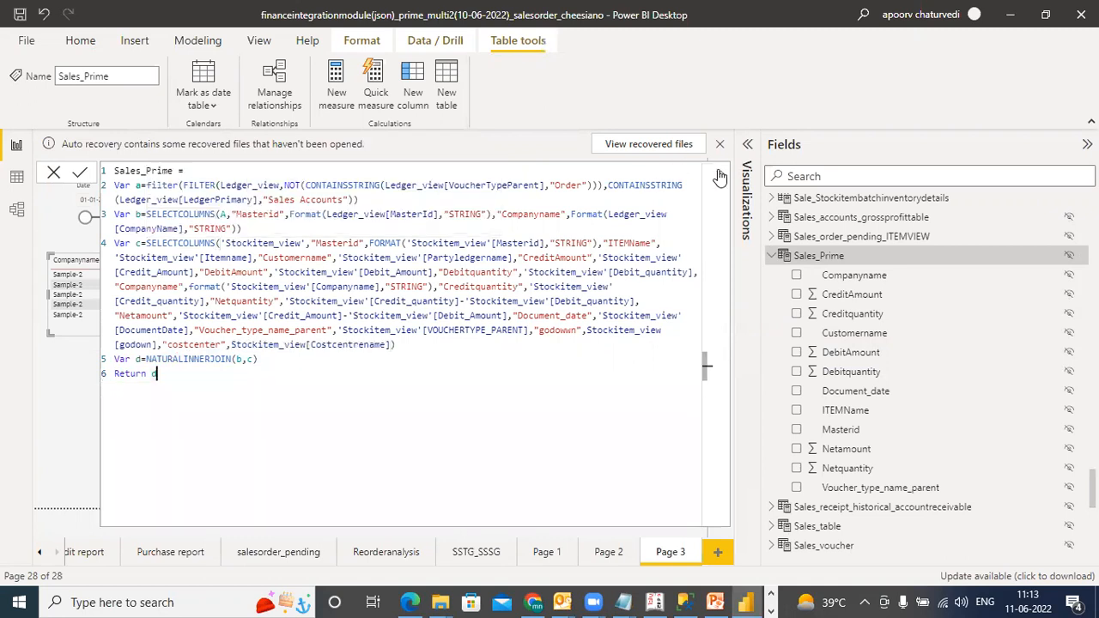
{"action": "left_click", "coordinate": [720, 173]}
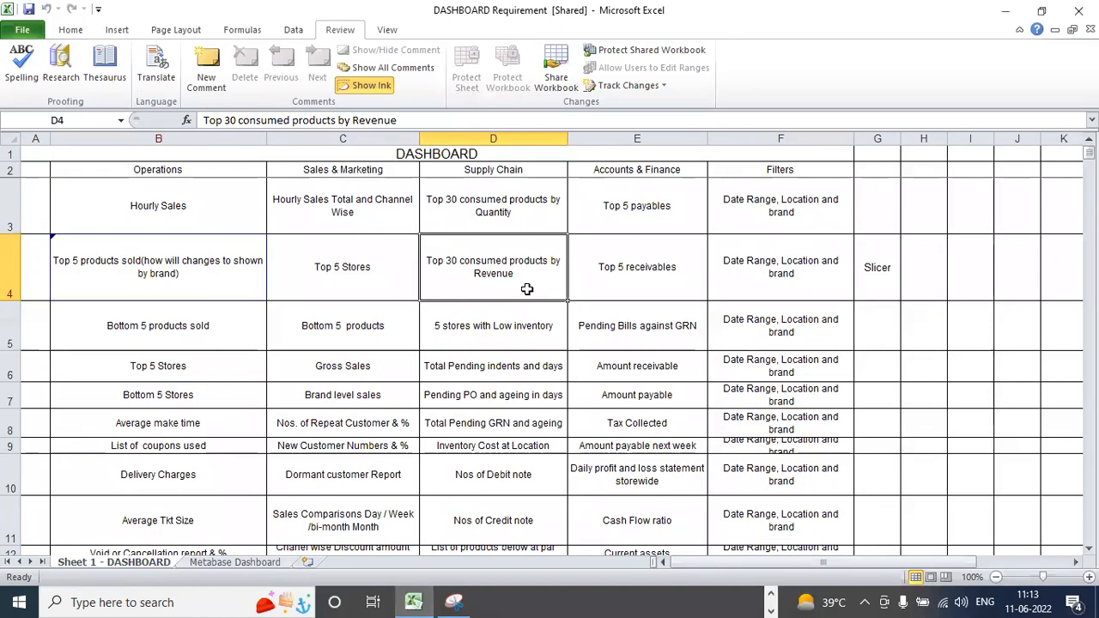
Step: Switch to the Excel requirements sheet and recheck the row 4 entries for products sold, consumed products by Revenue and Top 5 Stores
{"action": "left_click", "coordinate": [210, 268]}
{"action": "left_click", "coordinate": [490, 282]}
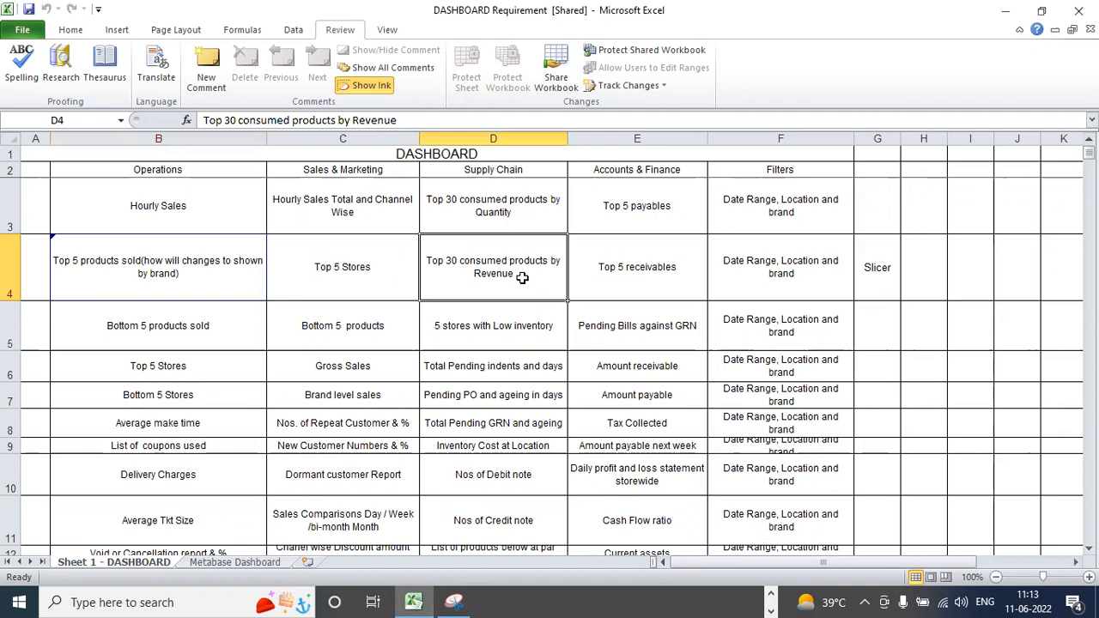
{"action": "left_click", "coordinate": [341, 268]}
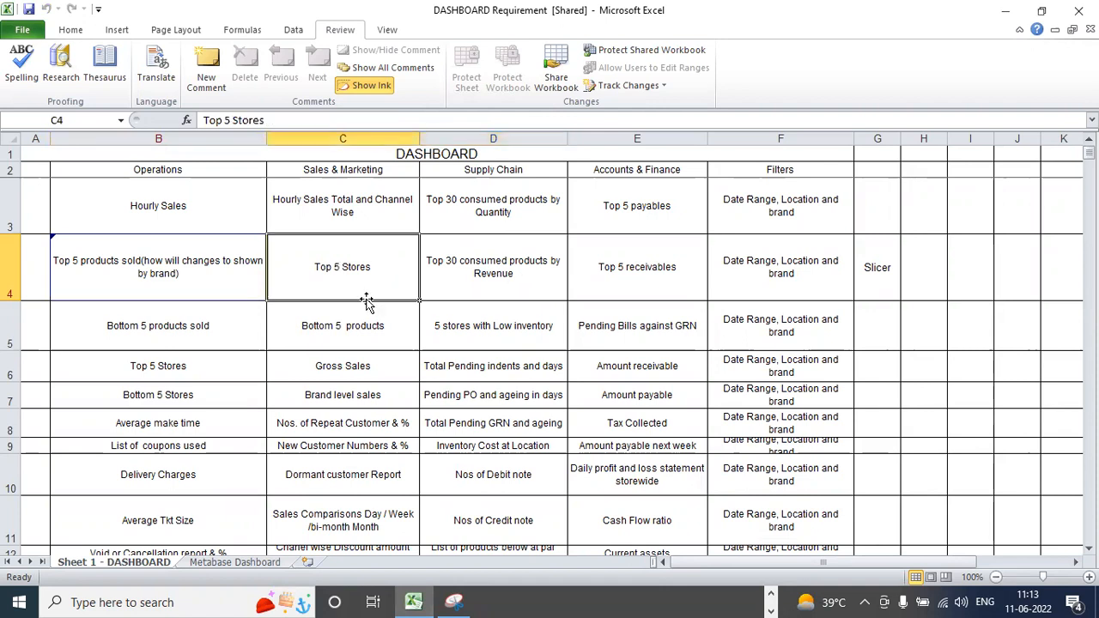
Step: Return to Power BI and move the ranked products table slightly further below the date slicer
{"action": "left_click", "coordinate": [772, 594]}
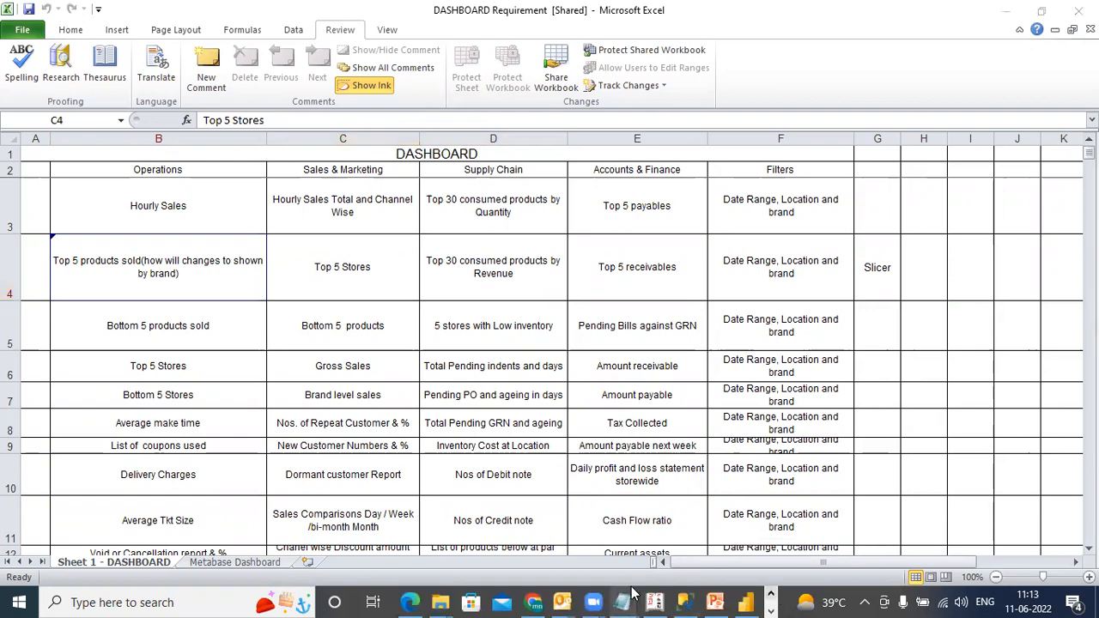
{"action": "left_click", "coordinate": [744, 602]}
{"action": "left_click", "coordinate": [195, 343]}
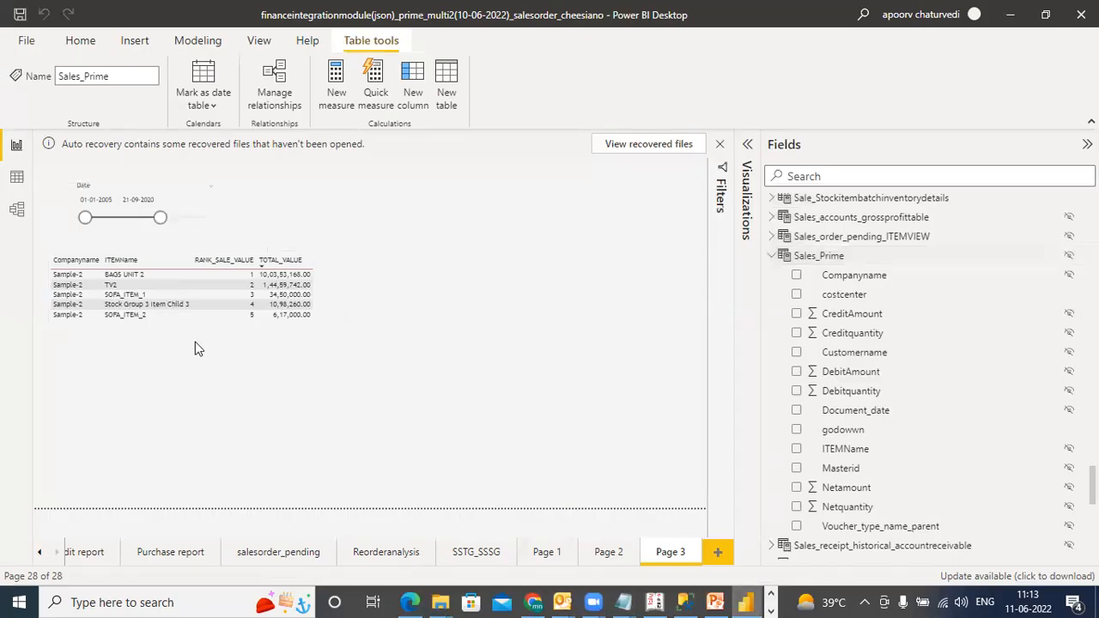
{"action": "left_click", "coordinate": [196, 333]}
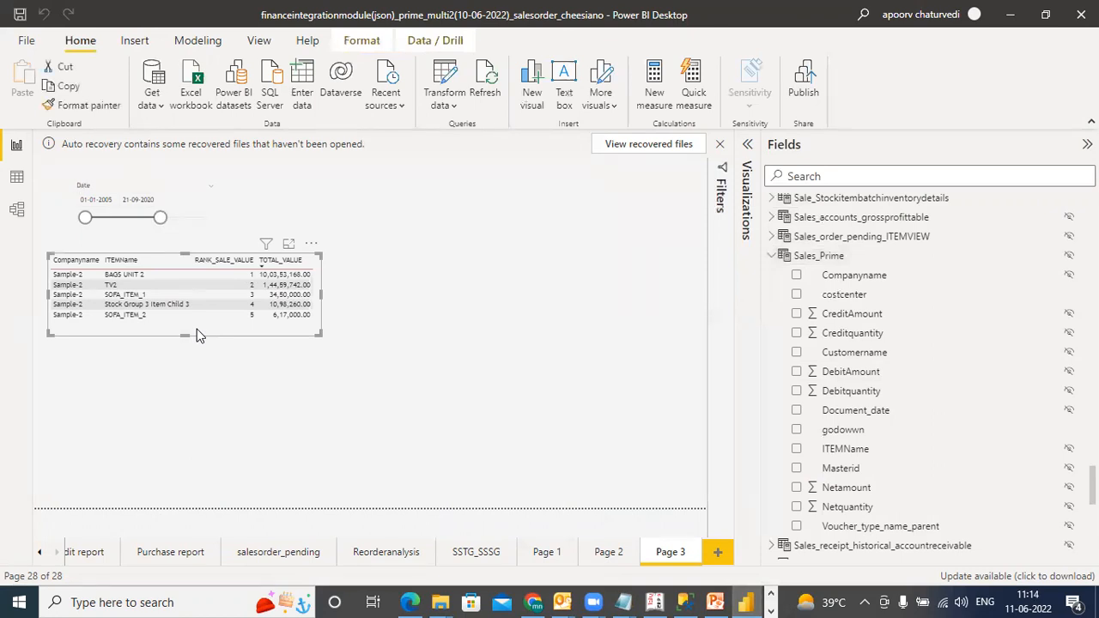
{"action": "left_click_drag", "start_coordinate": [204, 305], "coordinate": [202, 329]}
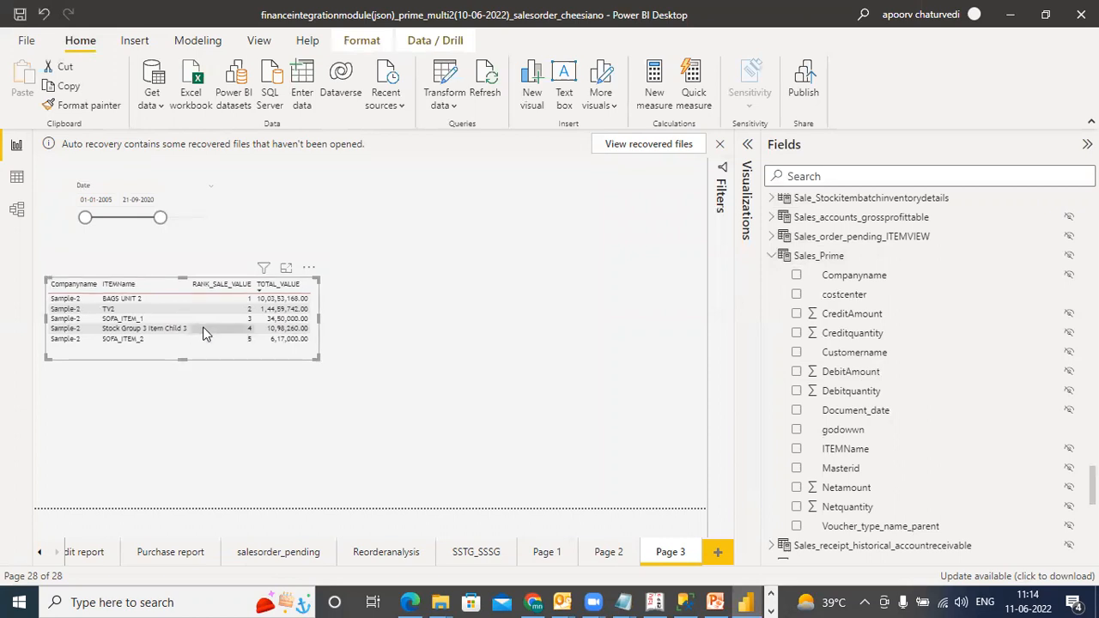
{"action": "left_click", "coordinate": [389, 353]}
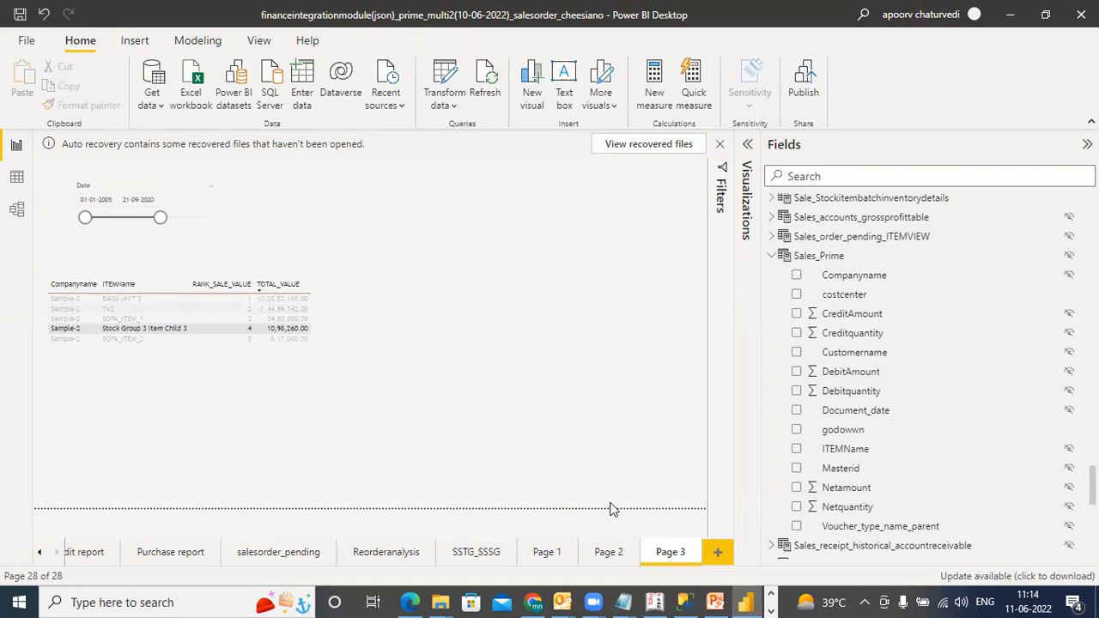
{"action": "left_click", "coordinate": [258, 349]}
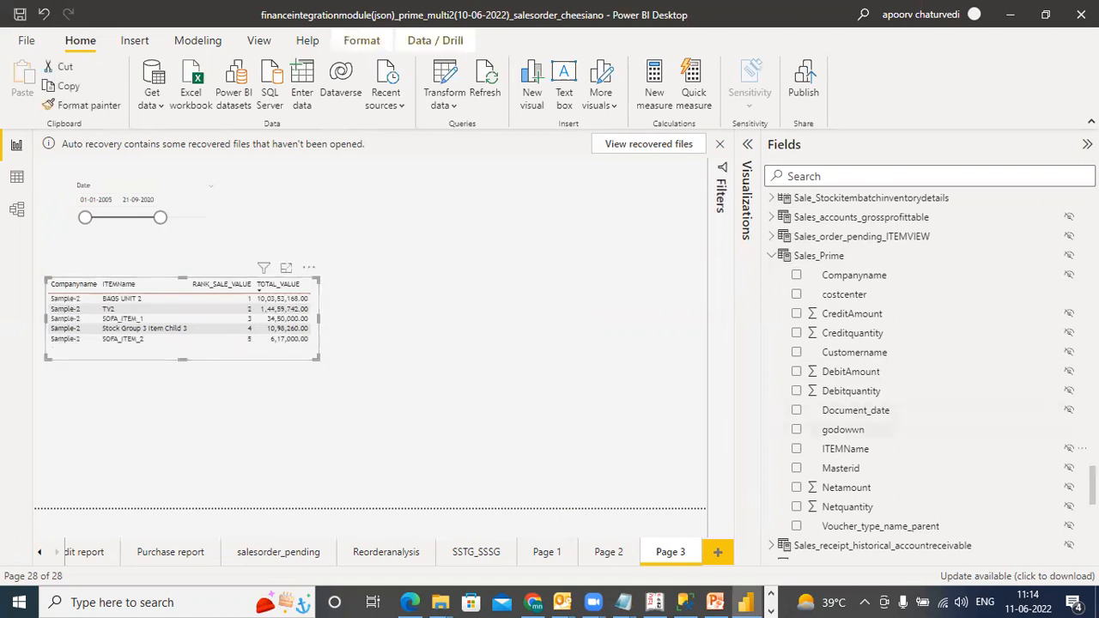
Step: Set the TOPN row count to 30 in the TOP5_PRODUCTS_VALUE table's formula
{"action": "scroll", "coordinate": [859, 387], "scroll_direction": "down", "scroll_amount": 5}
{"action": "left_click", "coordinate": [788, 407]}
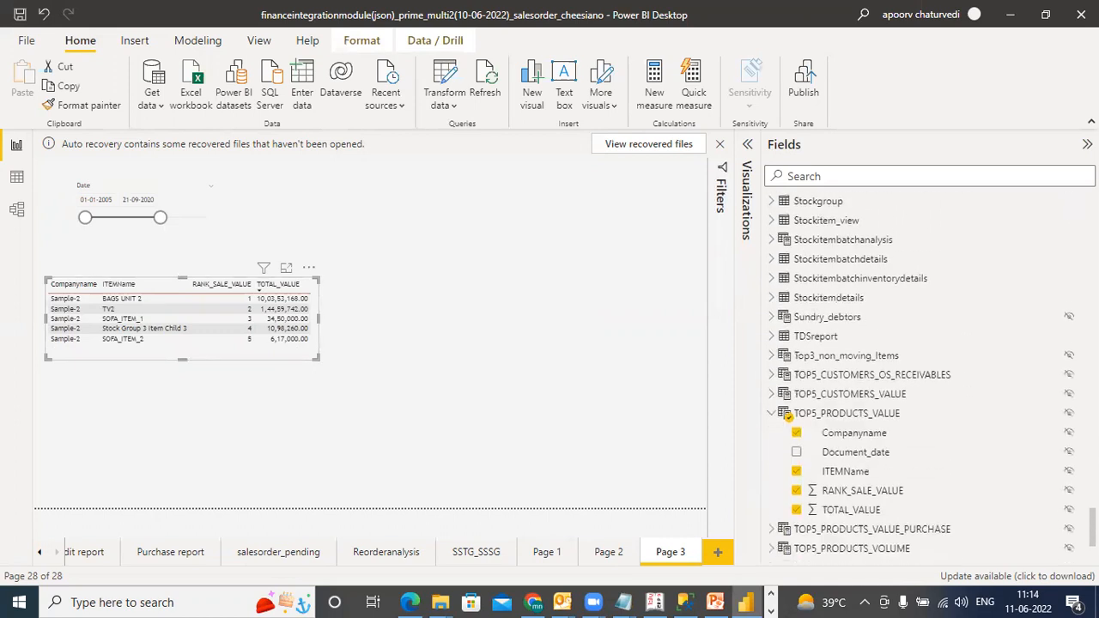
{"action": "left_click", "coordinate": [871, 407]}
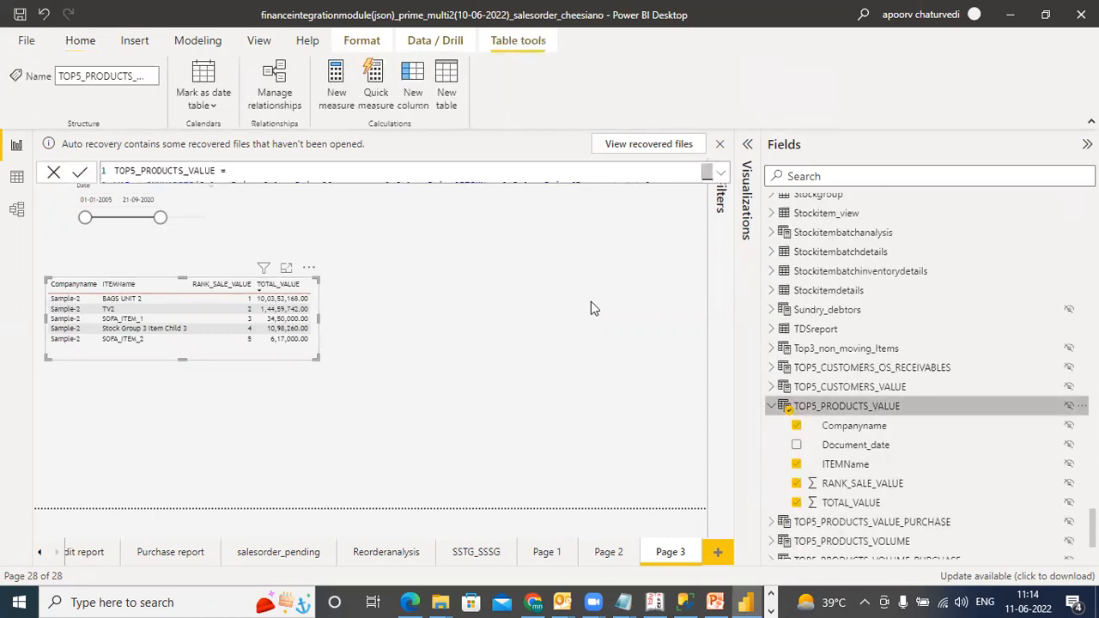
{"action": "left_click", "coordinate": [720, 173]}
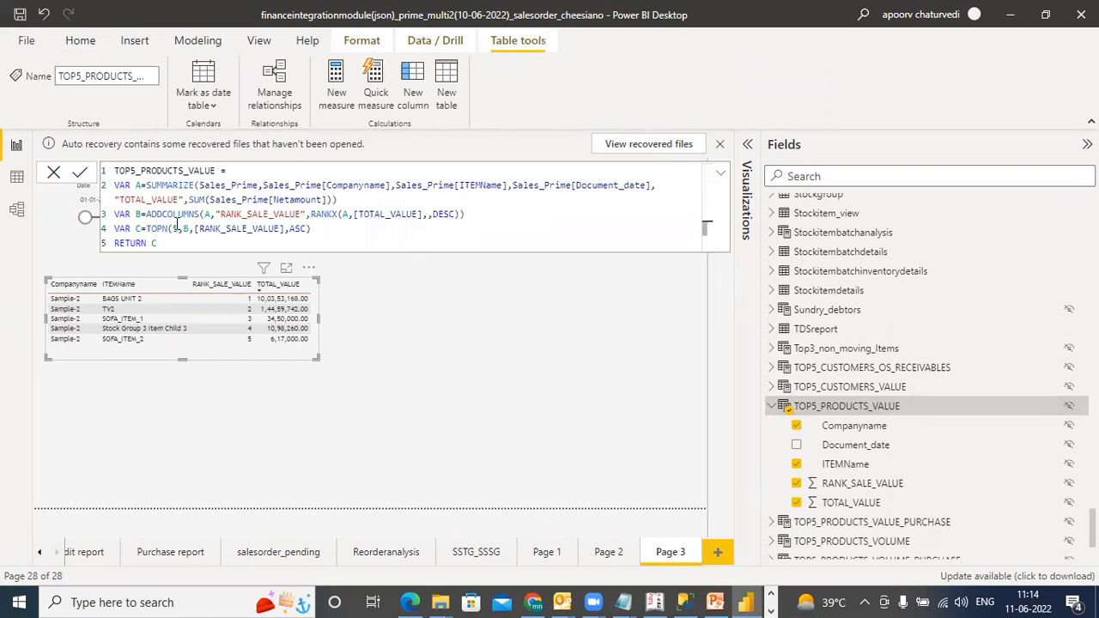
{"action": "left_click", "coordinate": [177, 229]}
{"action": "type", "text": "00"}
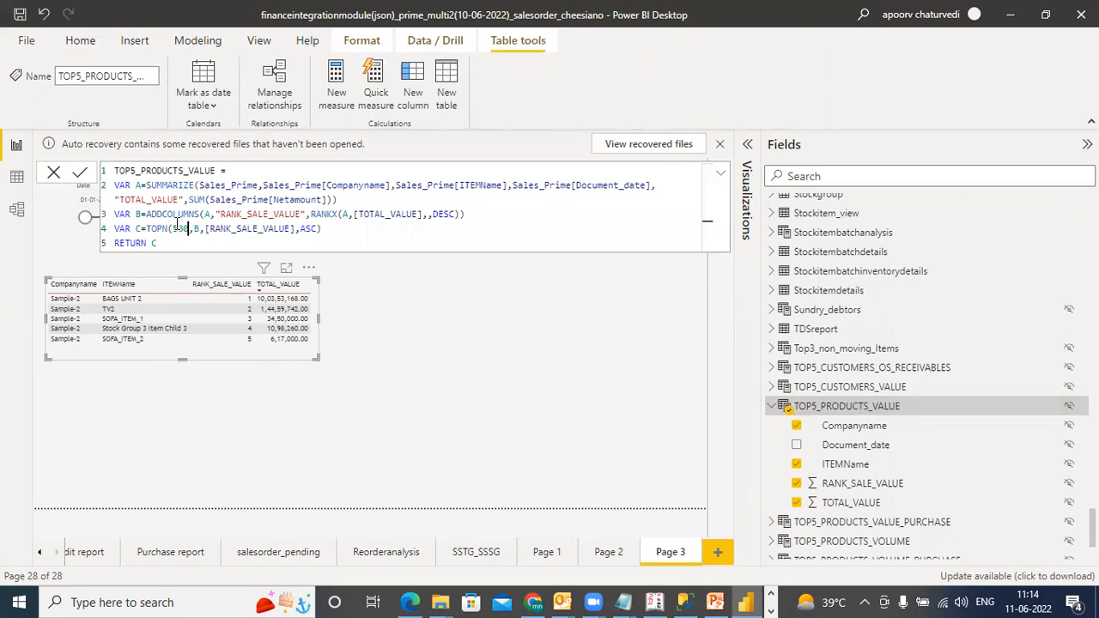
{"action": "left_click", "coordinate": [179, 227]}
{"action": "key", "text": "BackSpace"}
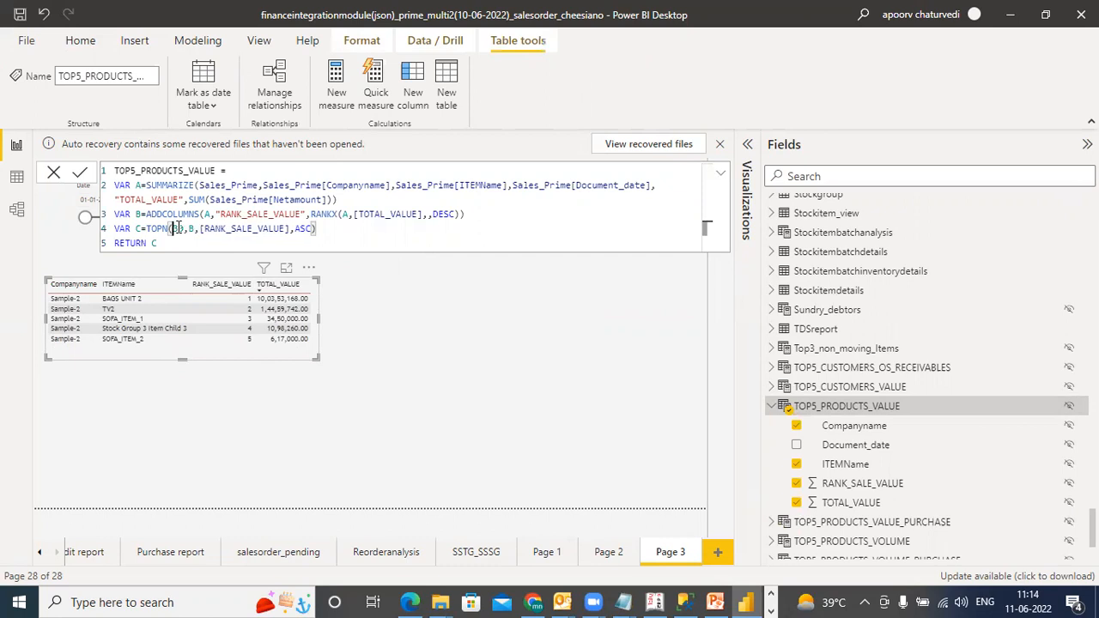
Step: Add Sales_Prime[godowwn] and Sales_Prime[costcenter] as grouping columns in the SUMMARIZE expression and commit the formula
{"action": "left_click", "coordinate": [660, 188]}
{"action": "type", "text": "godown"}
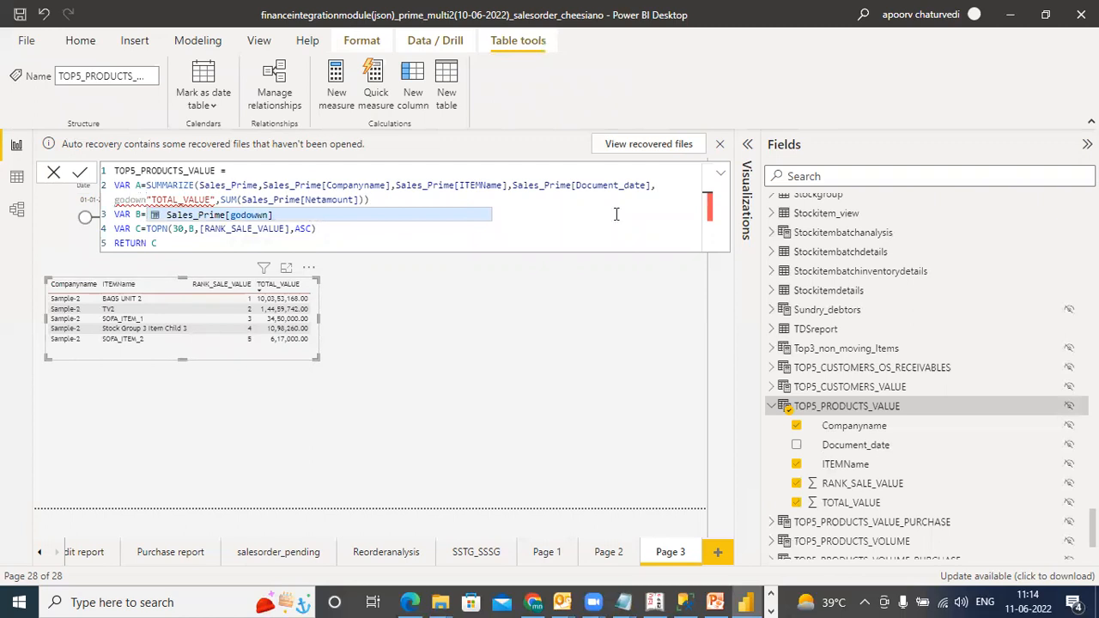
{"action": "left_click", "coordinate": [324, 214]}
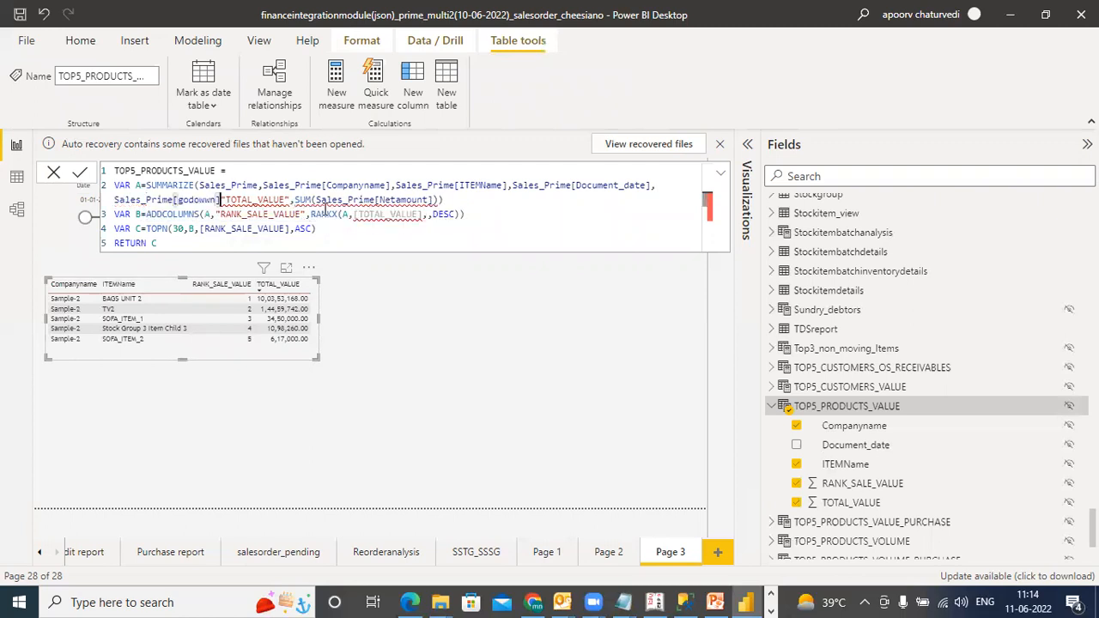
{"action": "type", "text": ",cost"}
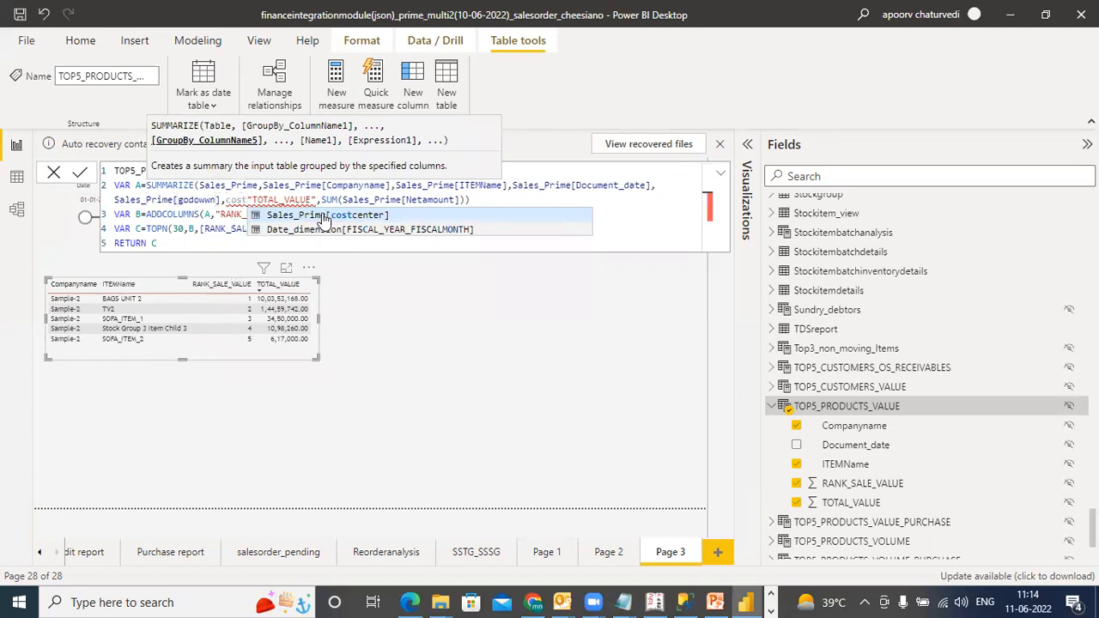
{"action": "left_click", "coordinate": [325, 215]}
{"action": "type", "text": ","}
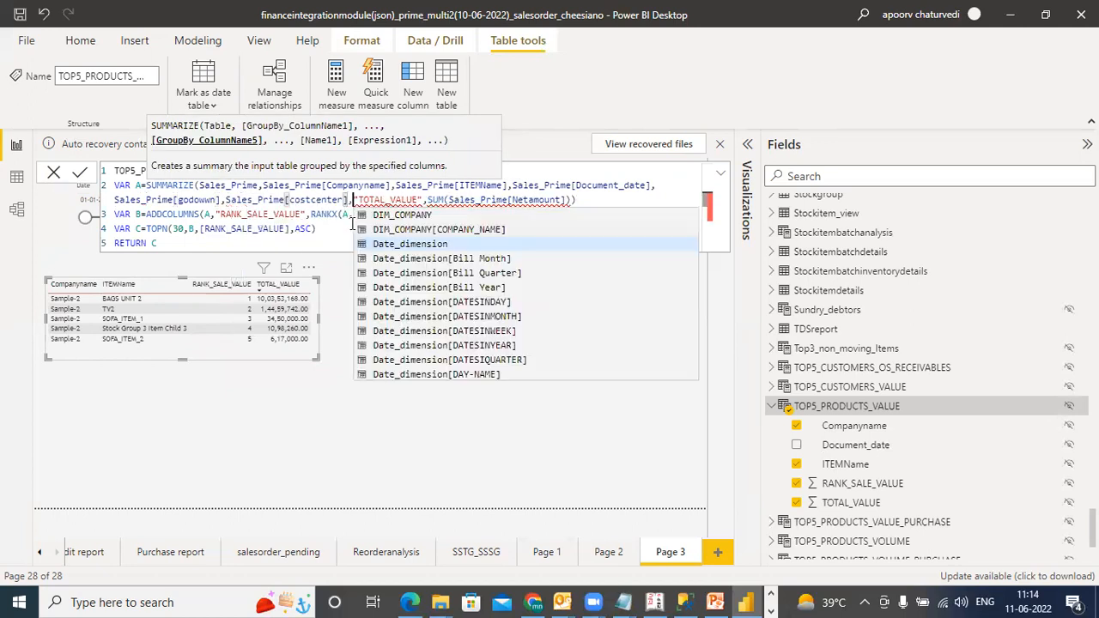
{"action": "left_click", "coordinate": [304, 241]}
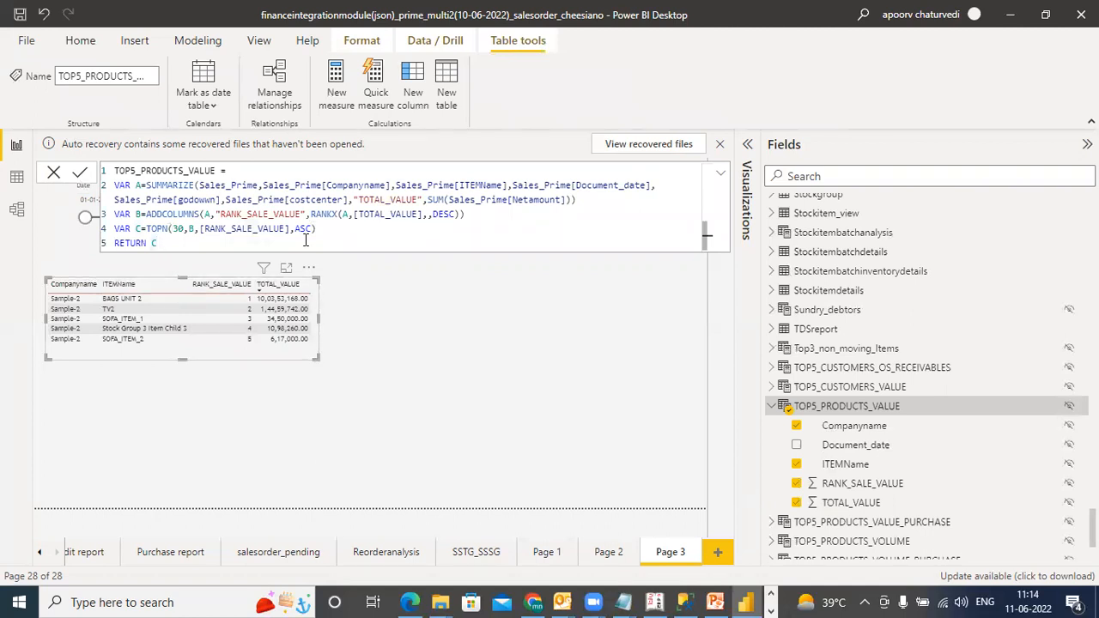
{"action": "key", "text": "Return"}
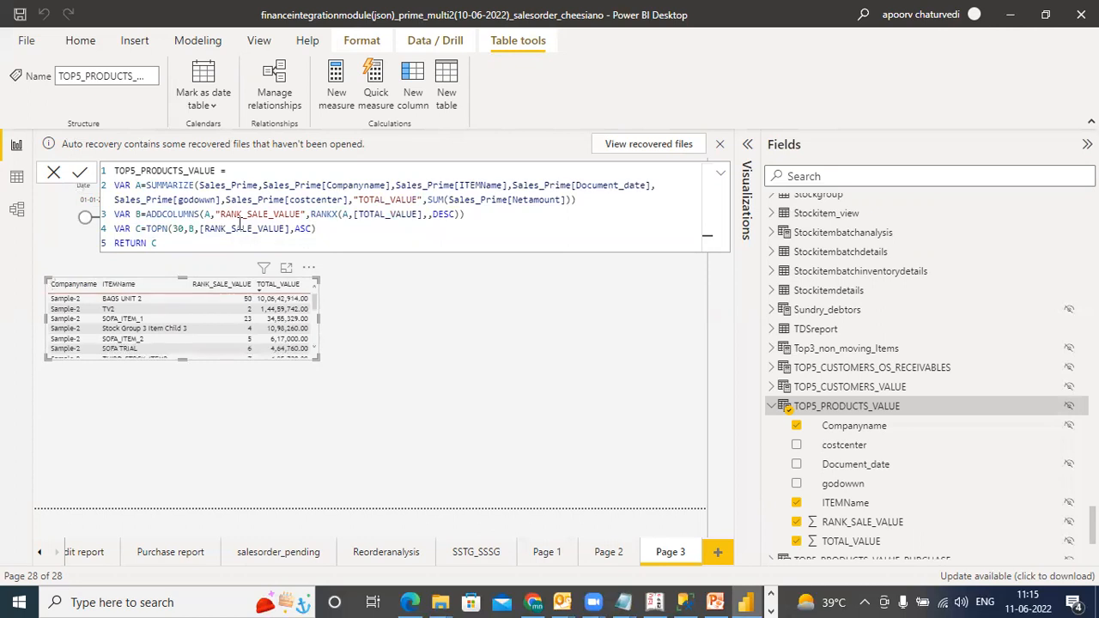
Step: Rename the table in its formula as TOP30_PRODUCTS_VALUE, commit the change and collapse the formula
{"action": "left_click", "coordinate": [133, 169]}
{"action": "key", "text": "Delete"}
{"action": "type", "text": "30"}
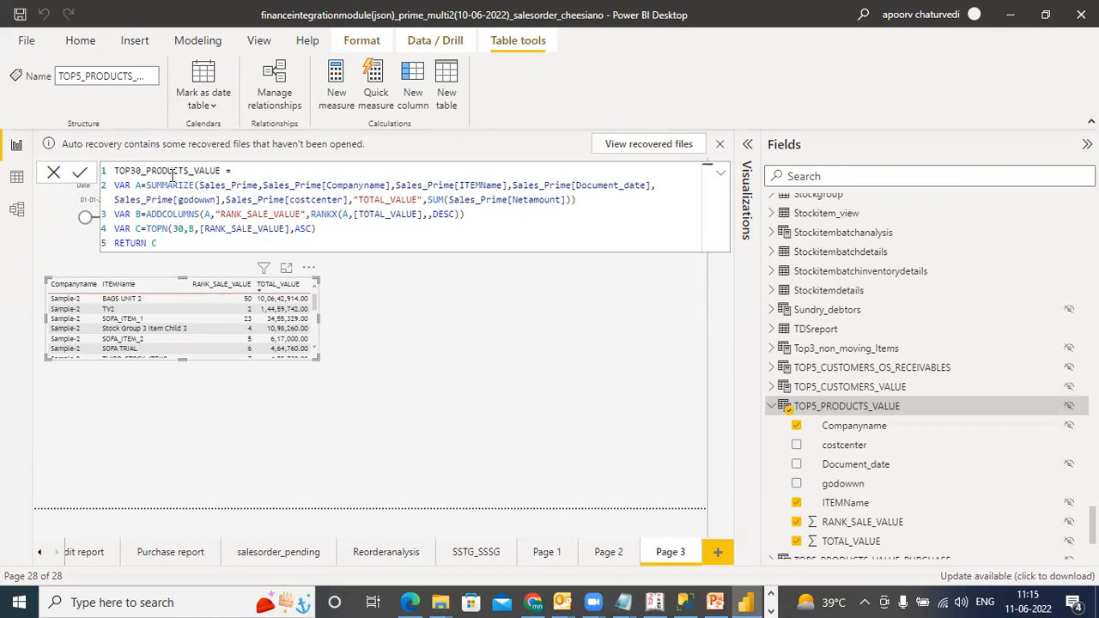
{"action": "left_click", "coordinate": [244, 245]}
{"action": "left_click", "coordinate": [797, 447]}
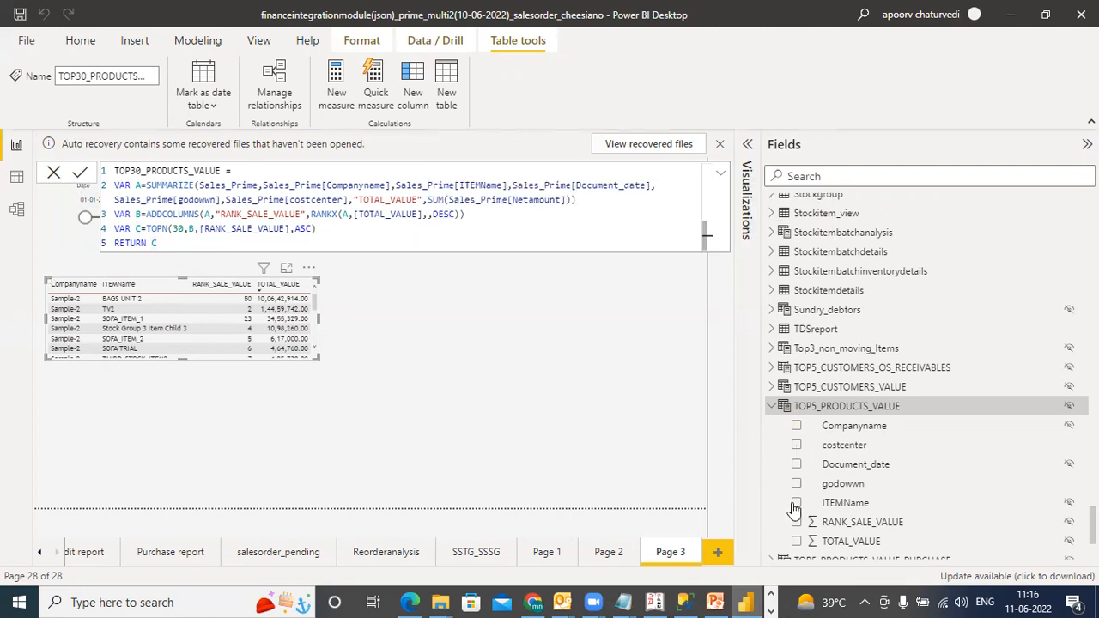
{"action": "left_click", "coordinate": [723, 177]}
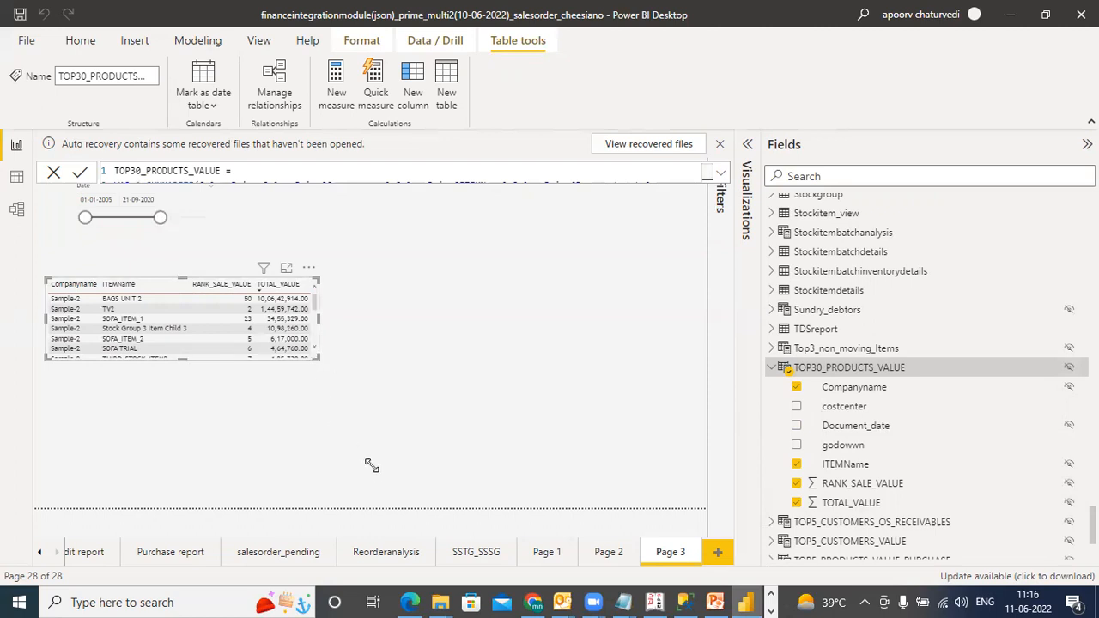
Step: Enlarge the ranked products table visual to fit more rows and show the available visualization types
{"action": "left_click_drag", "start_coordinate": [372, 466], "coordinate": [372, 466]}
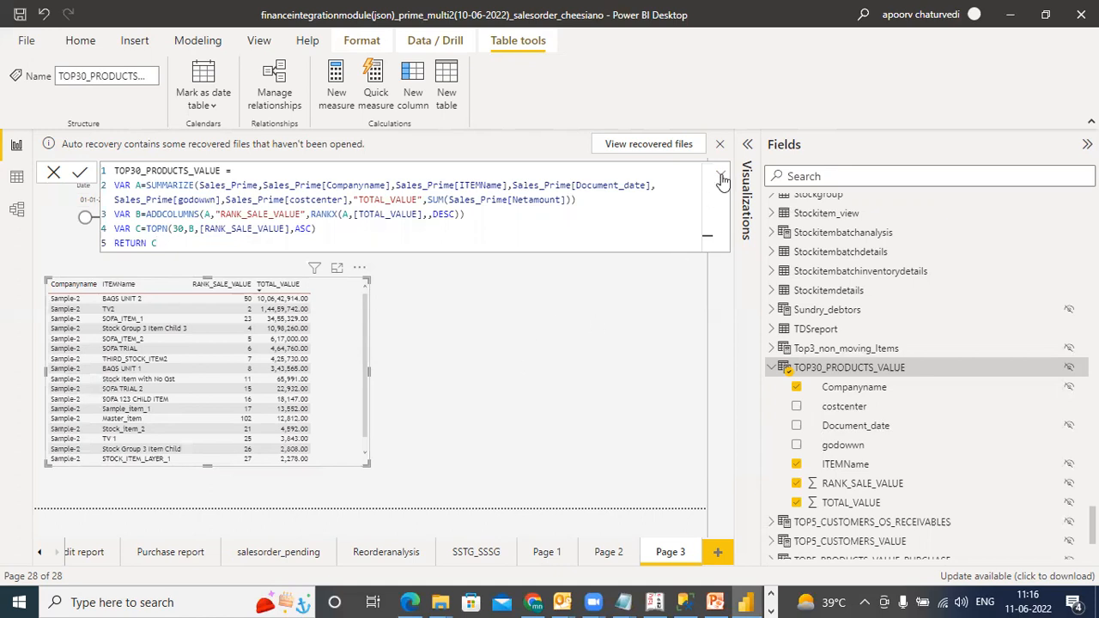
{"action": "left_click", "coordinate": [722, 177]}
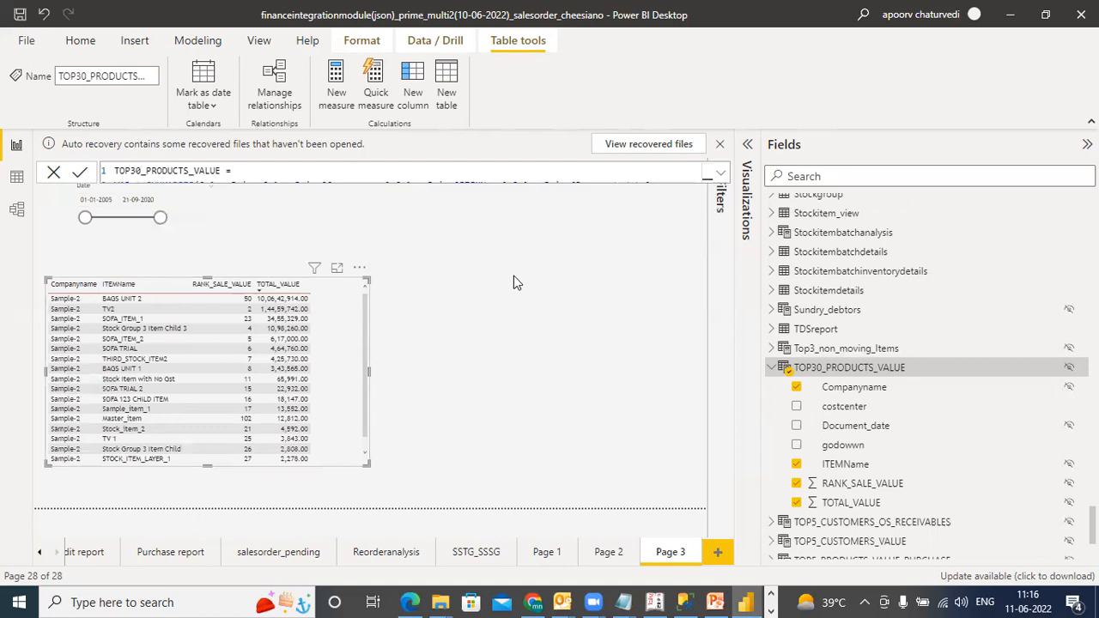
{"action": "left_click", "coordinate": [399, 218]}
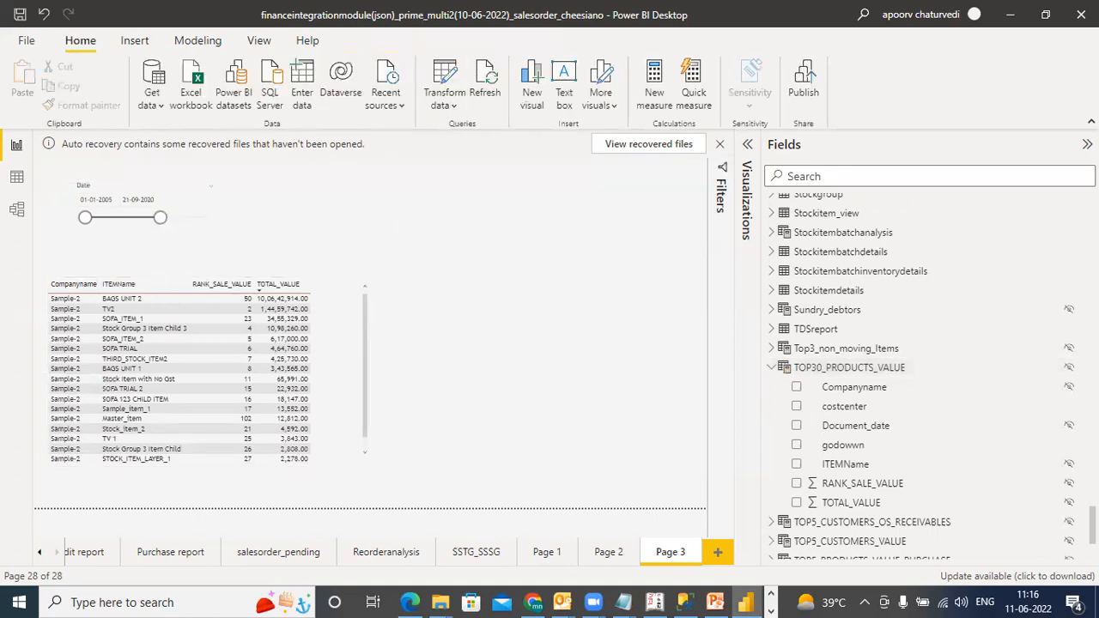
{"action": "scroll", "coordinate": [927, 369], "scroll_direction": "up", "scroll_amount": 3}
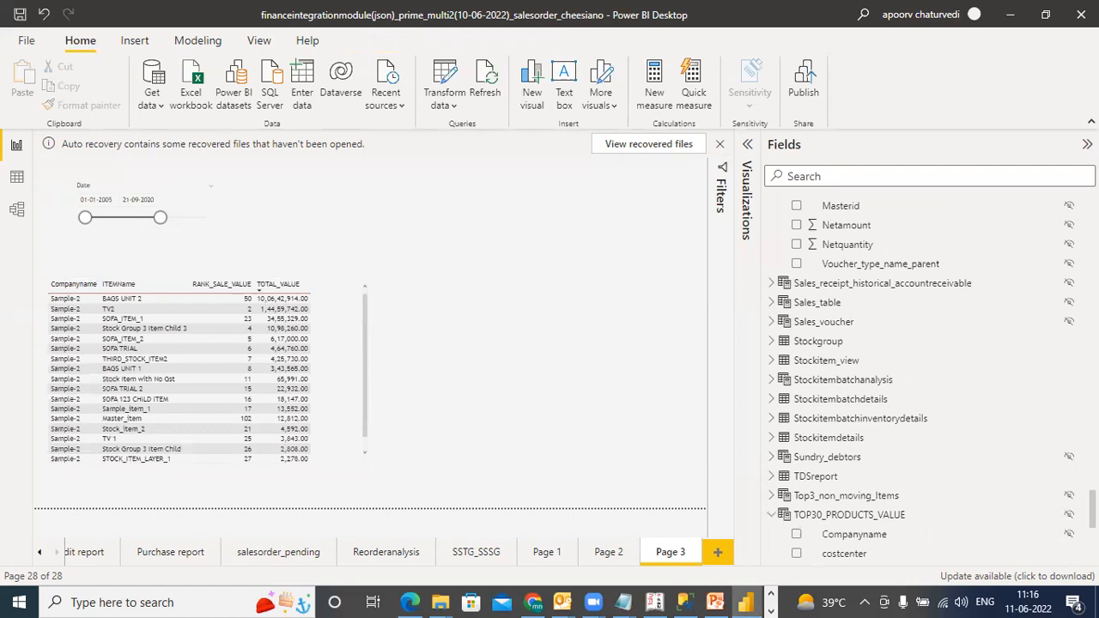
{"action": "left_click", "coordinate": [748, 146]}
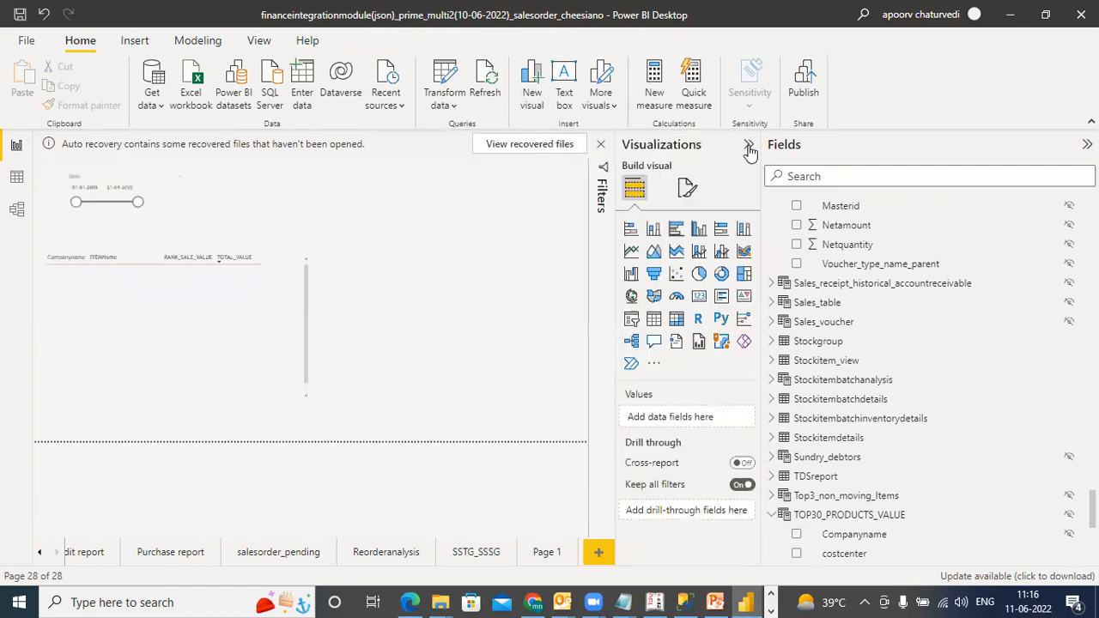
Step: Add a slicer beside the date slicer, above the product table, using the godowwn field from TOP30_PRODUCTS_VALUE
{"action": "left_click", "coordinate": [633, 320]}
{"action": "left_click_drag", "start_coordinate": [400, 209], "coordinate": [361, 214]}
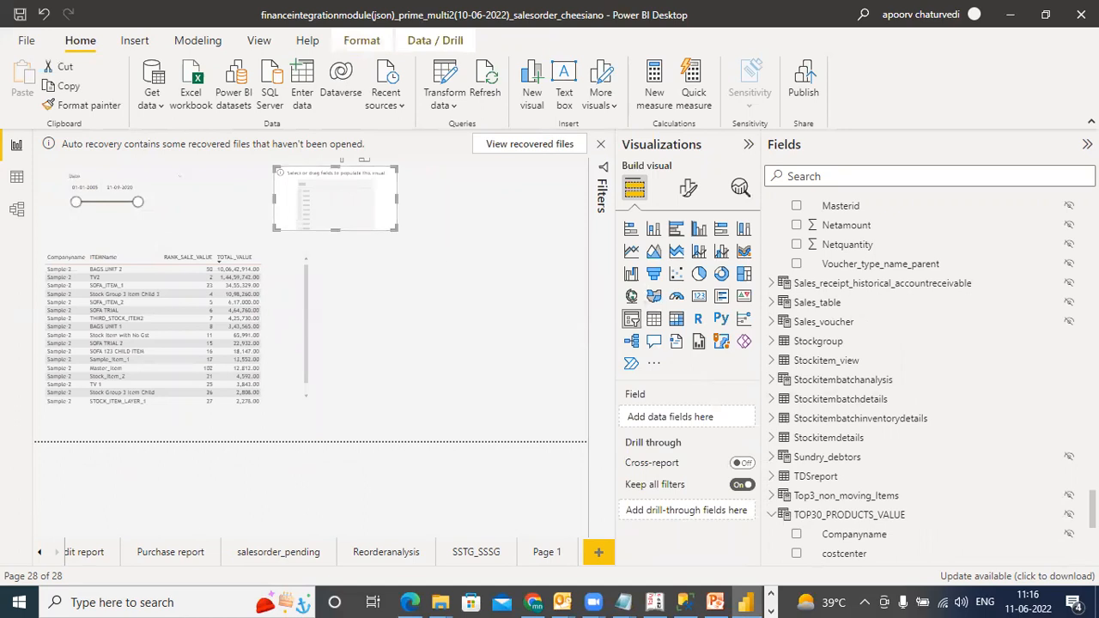
{"action": "scroll", "coordinate": [927, 378], "scroll_direction": "down", "scroll_amount": 1}
{"action": "scroll", "coordinate": [927, 378], "scroll_direction": "down", "scroll_amount": 3}
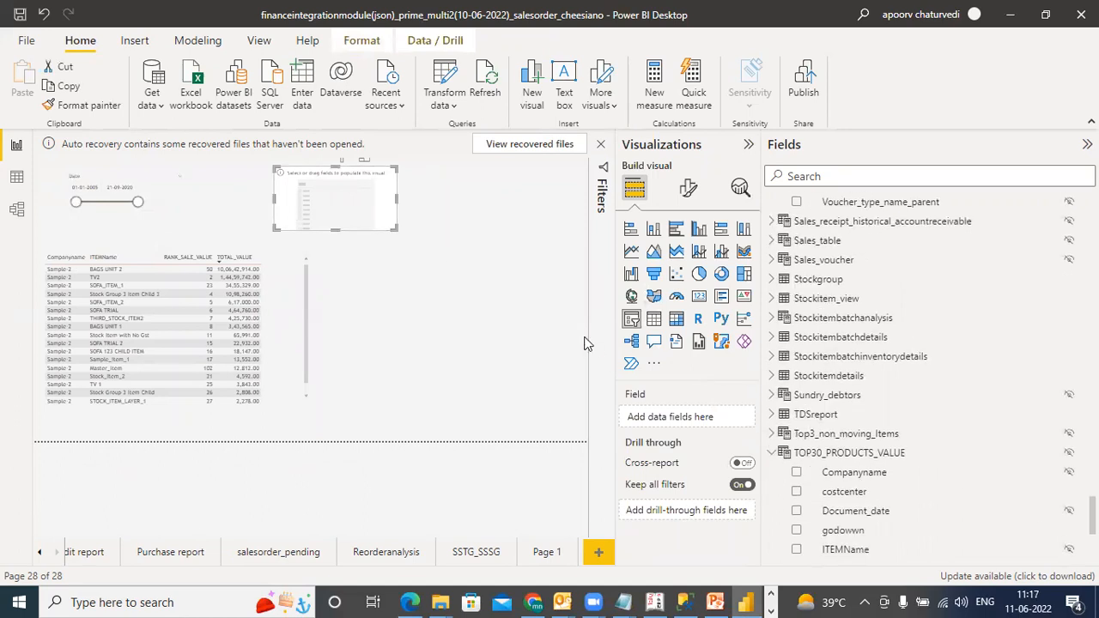
{"action": "left_click_drag", "start_coordinate": [369, 216], "coordinate": [363, 216]}
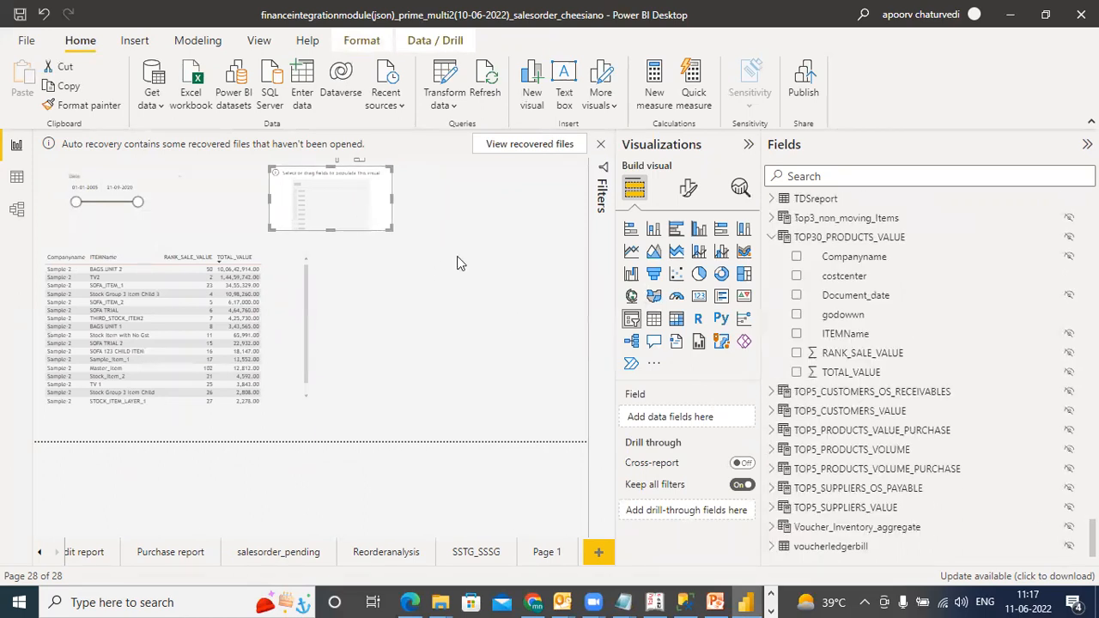
{"action": "left_click", "coordinate": [796, 316]}
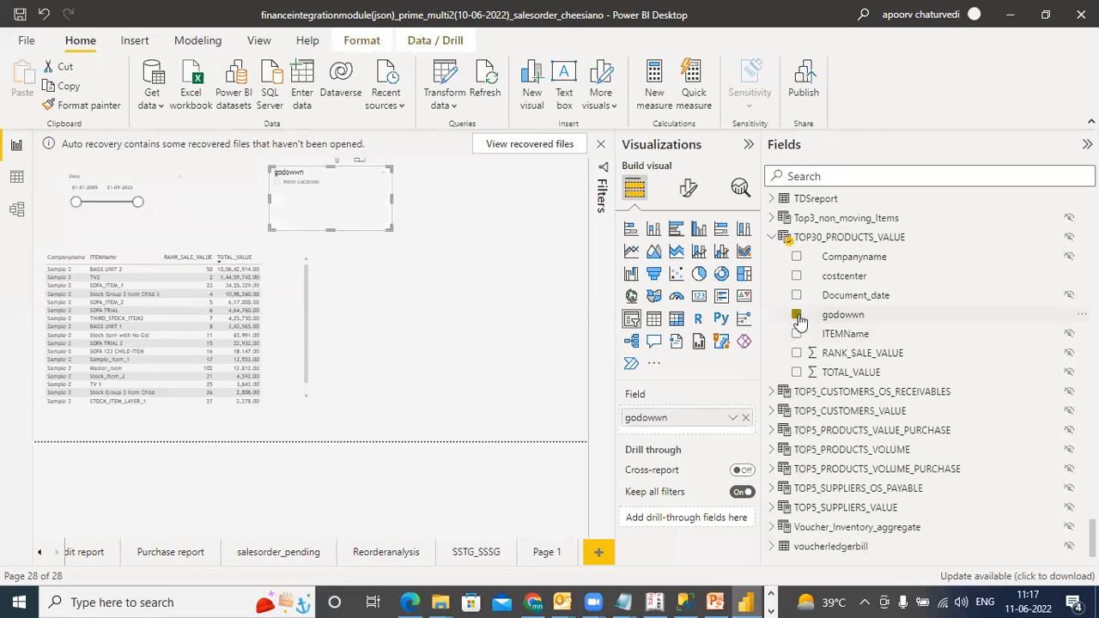
Step: Shift the godowwn slicer slightly down and reduce its width from the right edge
{"action": "left_click_drag", "start_coordinate": [368, 217], "coordinate": [365, 224]}
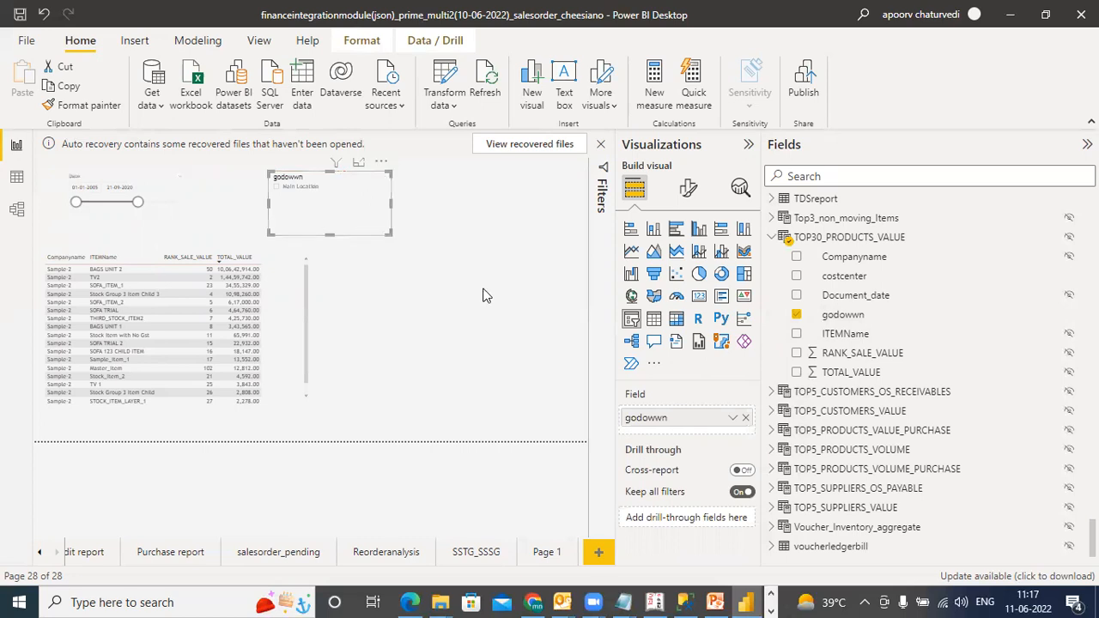
{"action": "left_click", "coordinate": [452, 228]}
{"action": "left_click", "coordinate": [370, 213]}
{"action": "left_click_drag", "start_coordinate": [388, 208], "coordinate": [353, 206]}
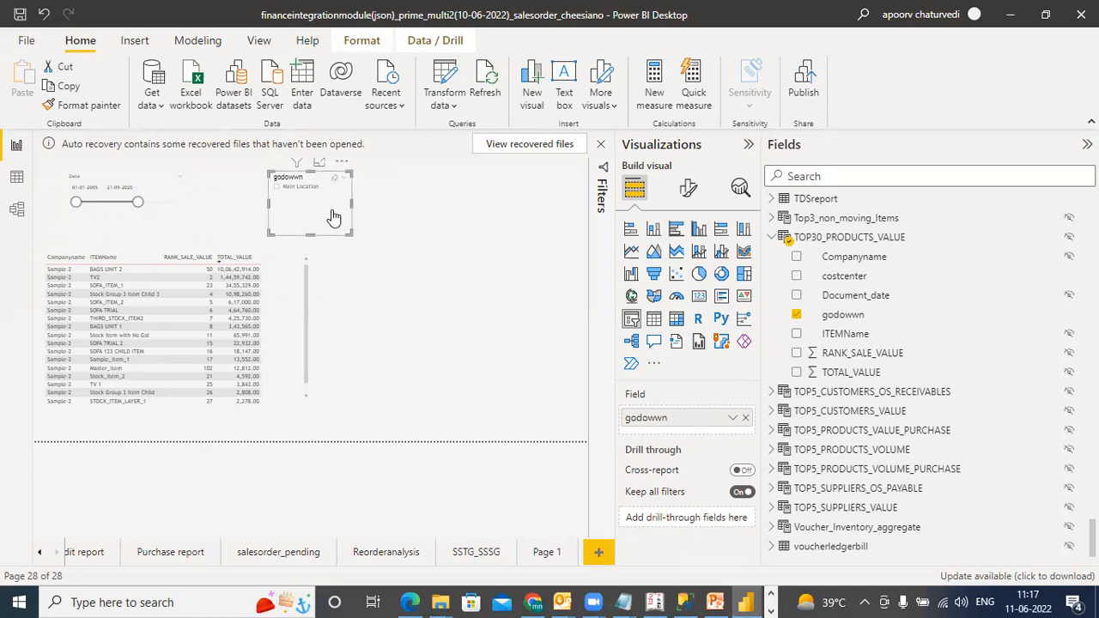
Step: Rename the godowwn column of TOP30_PRODUCTS_VALUE as godown
{"action": "double_click", "coordinate": [858, 317]}
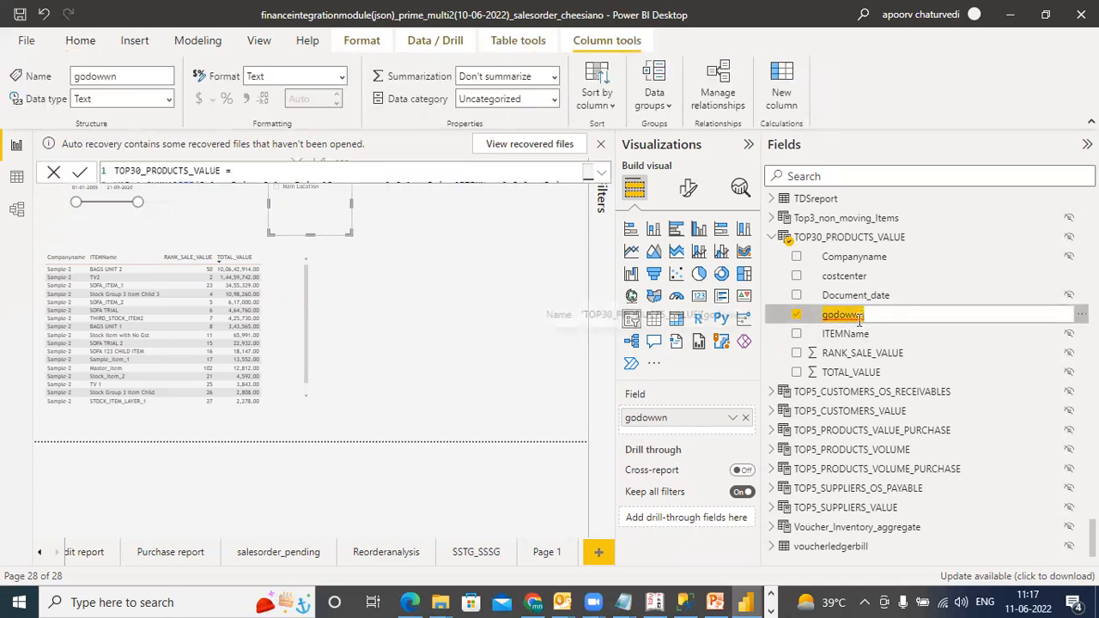
{"action": "left_click", "coordinate": [859, 317]}
{"action": "key", "text": "BackSpace"}
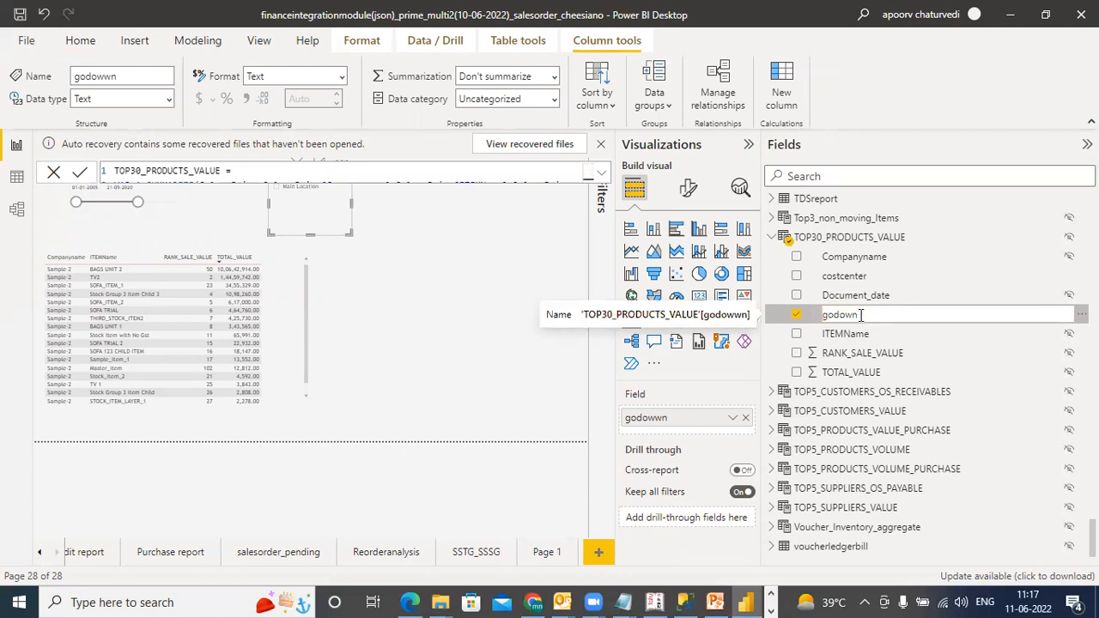
{"action": "key", "text": "Return"}
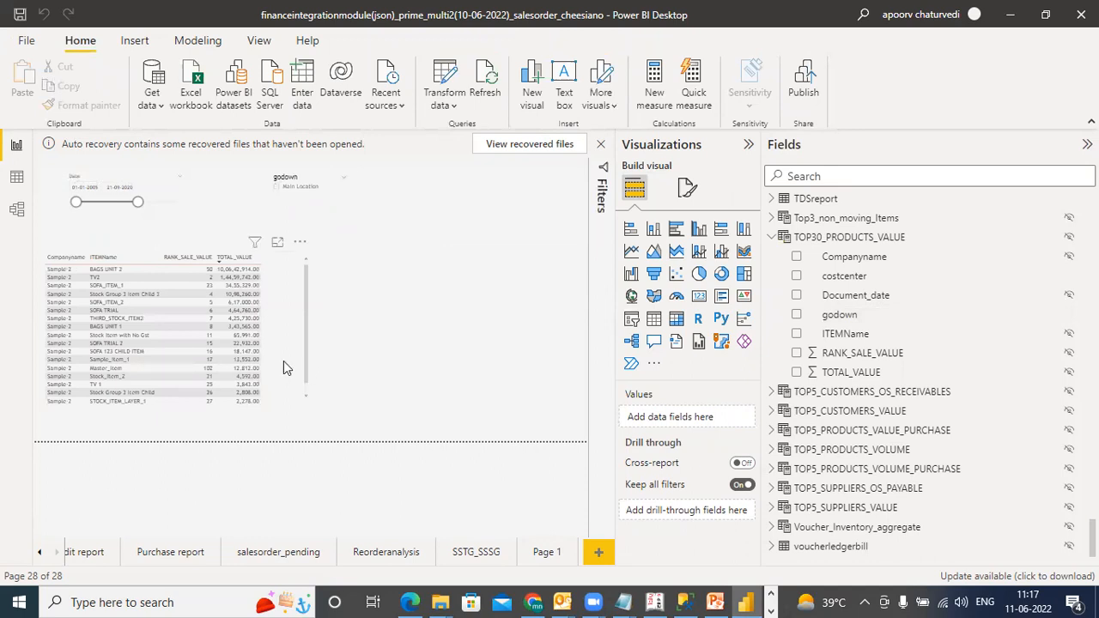
Step: Sort the product table by TOTAL_VALUE in ascending order and return it to descending order
{"action": "left_click", "coordinate": [284, 361]}
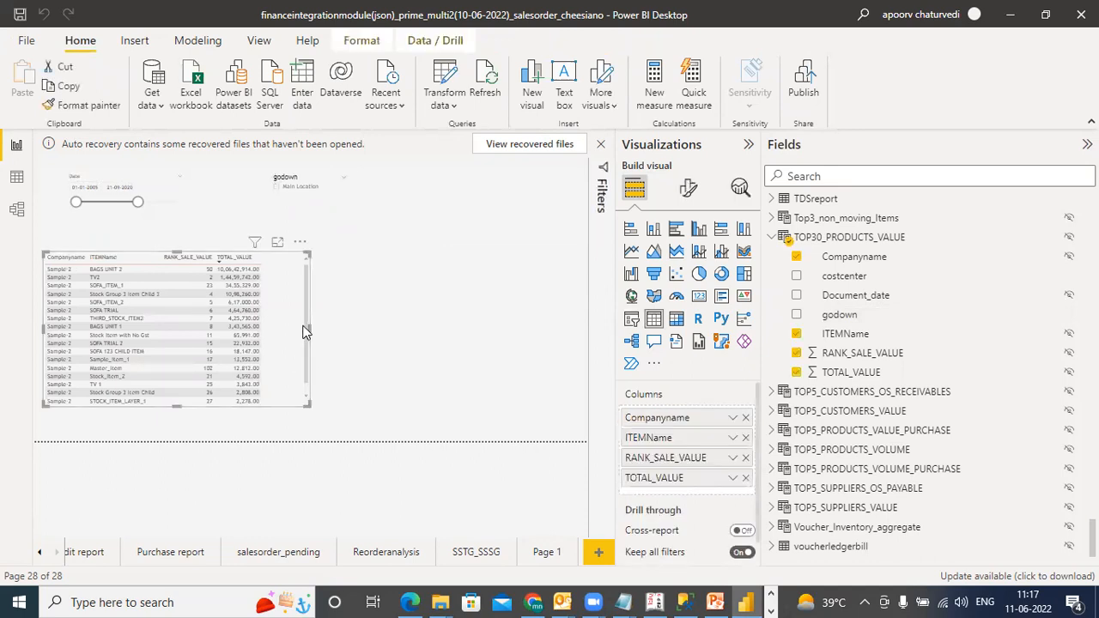
{"action": "left_click", "coordinate": [307, 368]}
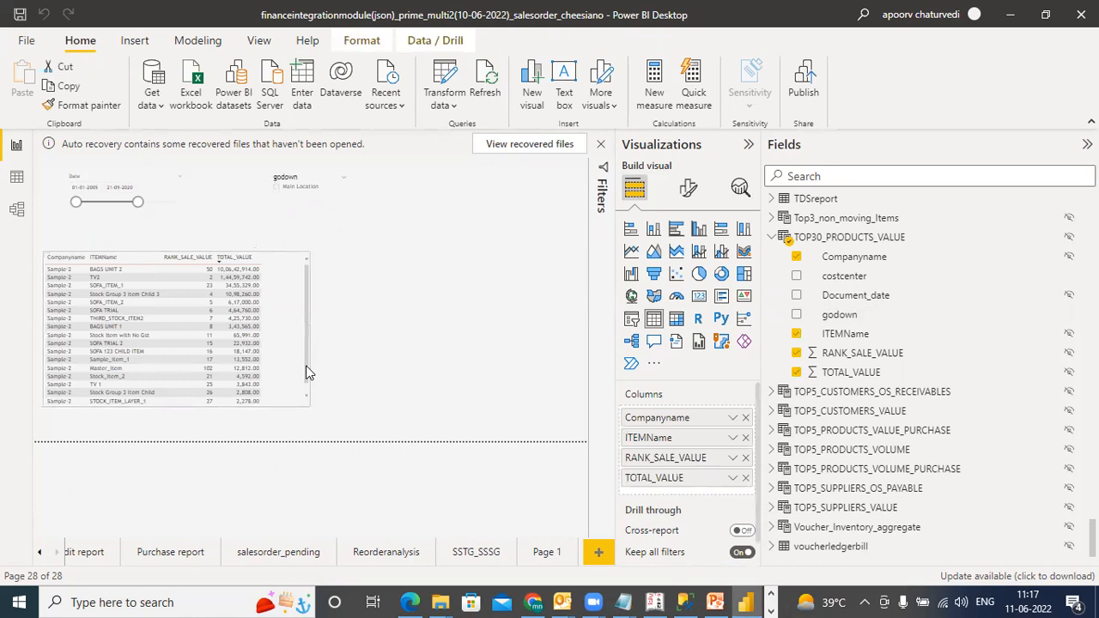
{"action": "left_click", "coordinate": [256, 312]}
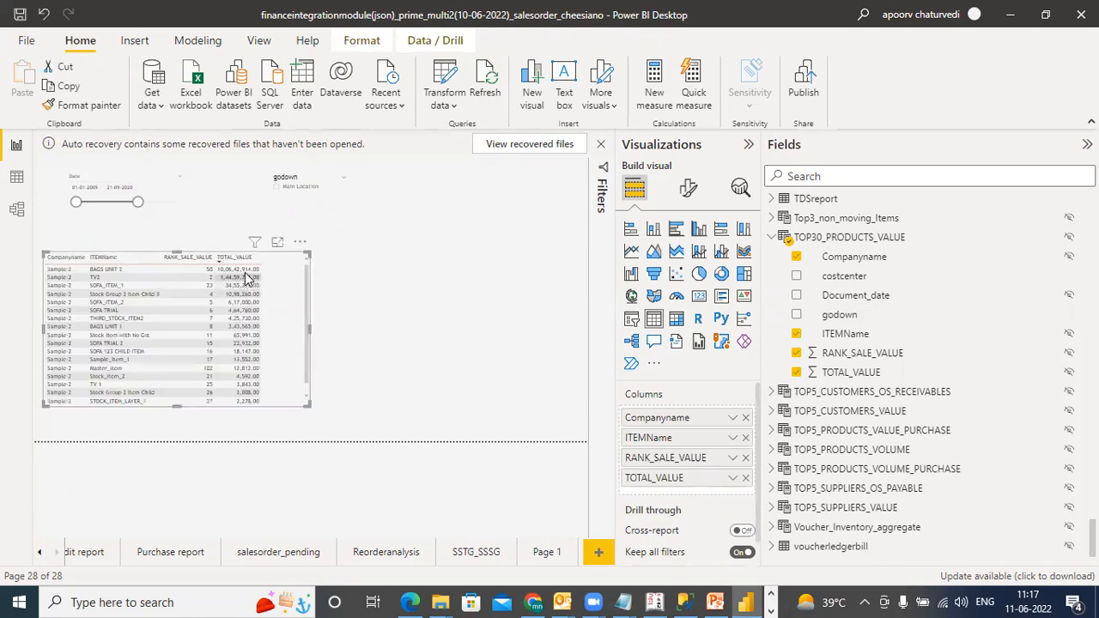
{"action": "left_click", "coordinate": [245, 262]}
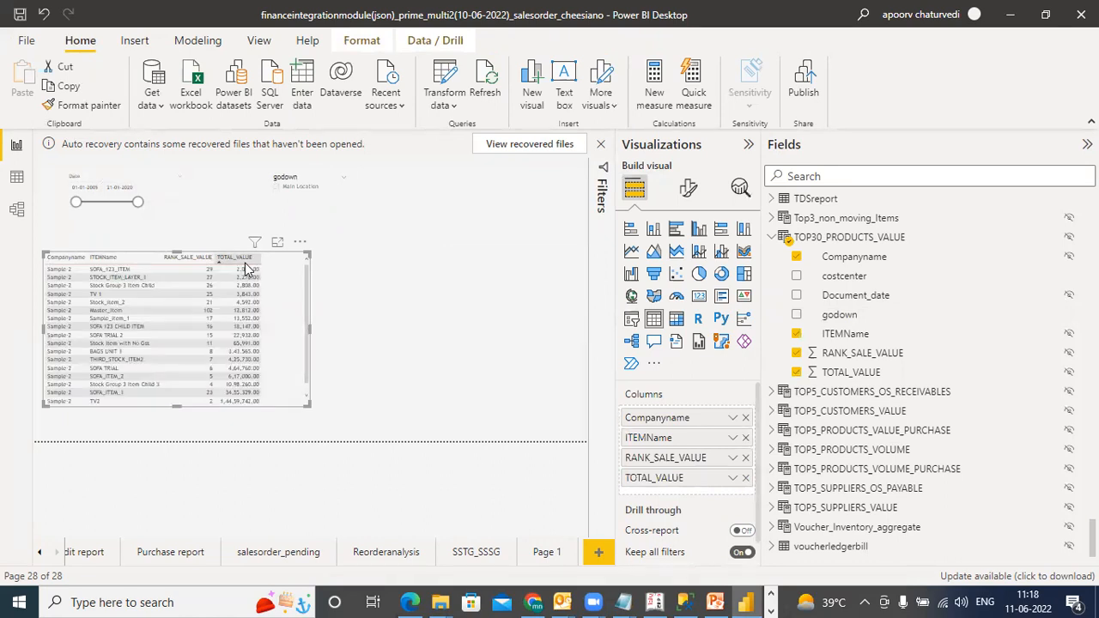
{"action": "left_click", "coordinate": [251, 261]}
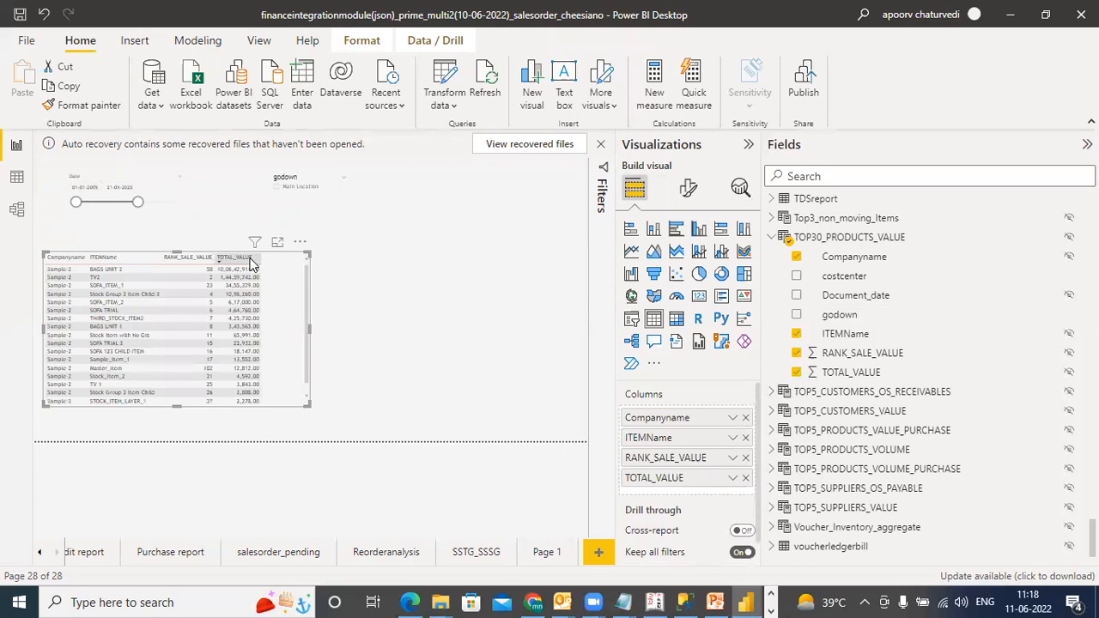
Step: Set RANK_SALE_VALUE in the product table to Don't summarize
{"action": "left_click", "coordinate": [207, 270]}
{"action": "left_click", "coordinate": [733, 459]}
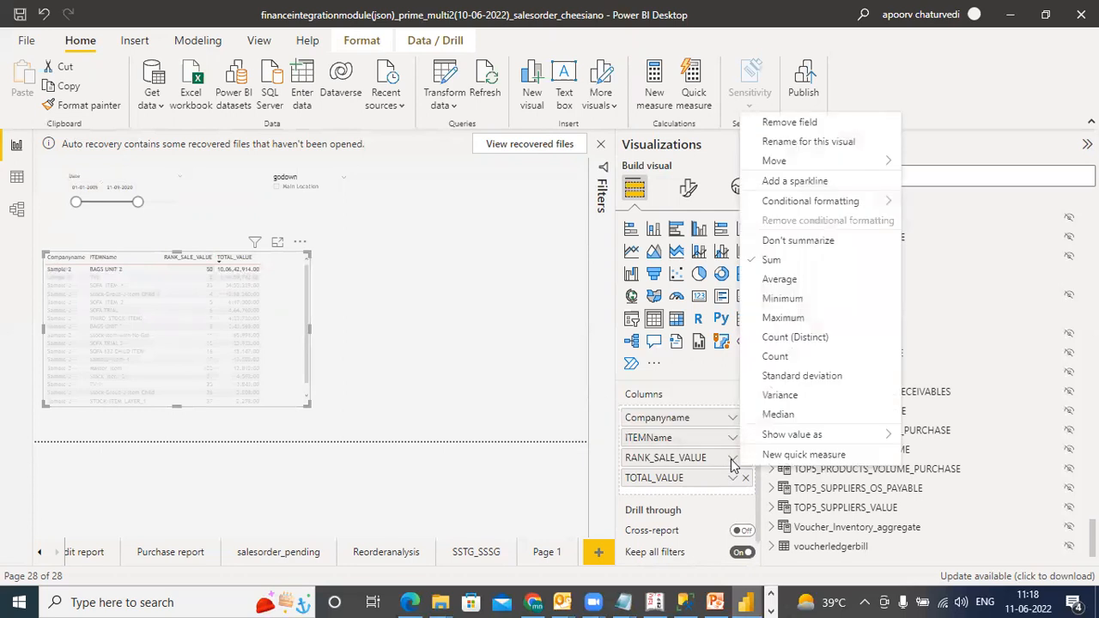
{"action": "left_click", "coordinate": [786, 245]}
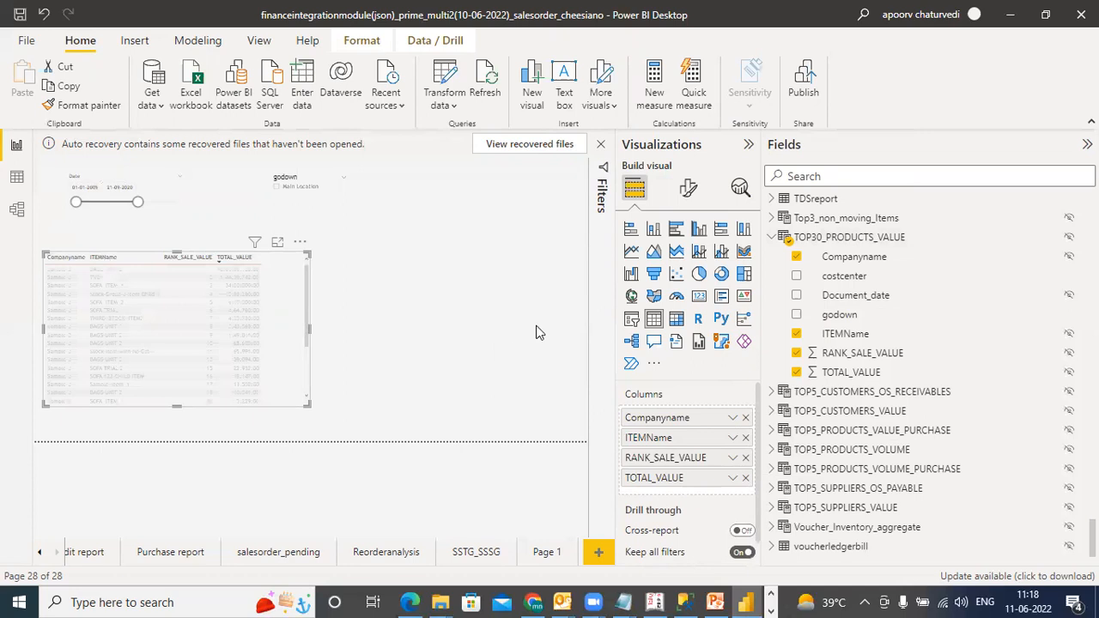
{"action": "left_click", "coordinate": [361, 335]}
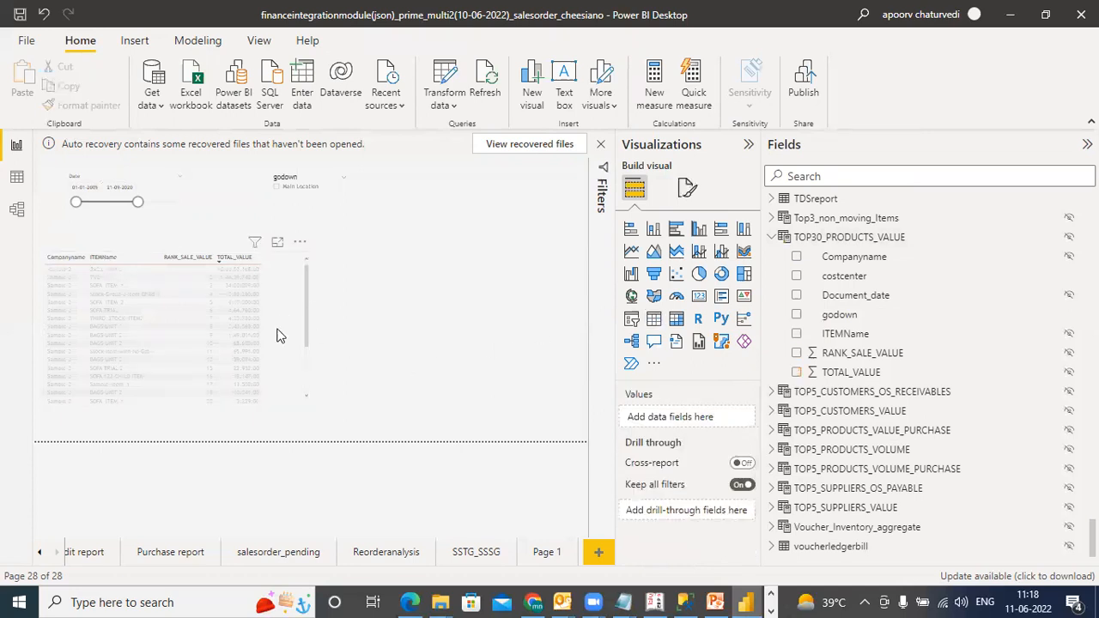
Step: Examine the ranked product rows in focus mode from first to last and return to the report page
{"action": "left_click", "coordinate": [281, 337]}
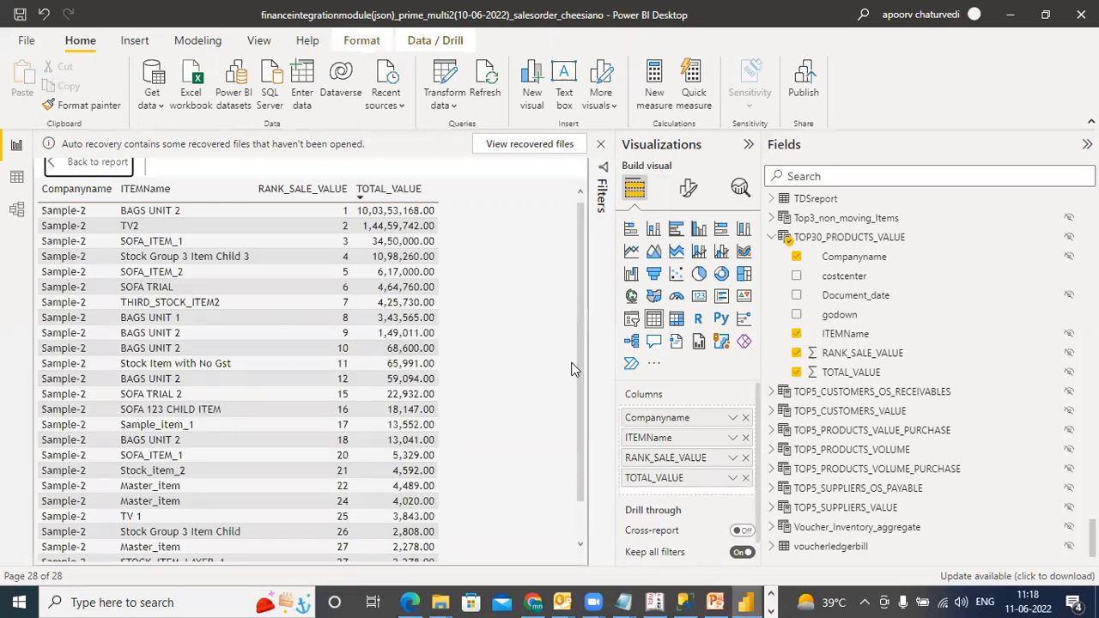
{"action": "left_click_drag", "start_coordinate": [579, 361], "coordinate": [578, 457]}
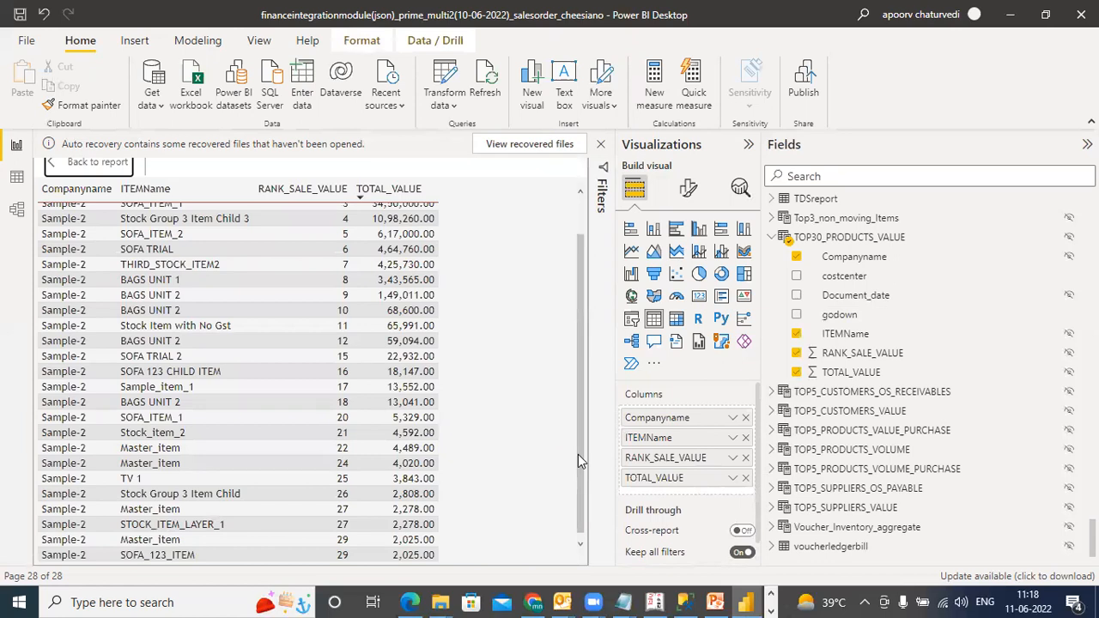
{"action": "left_click_drag", "start_coordinate": [578, 454], "coordinate": [578, 264]}
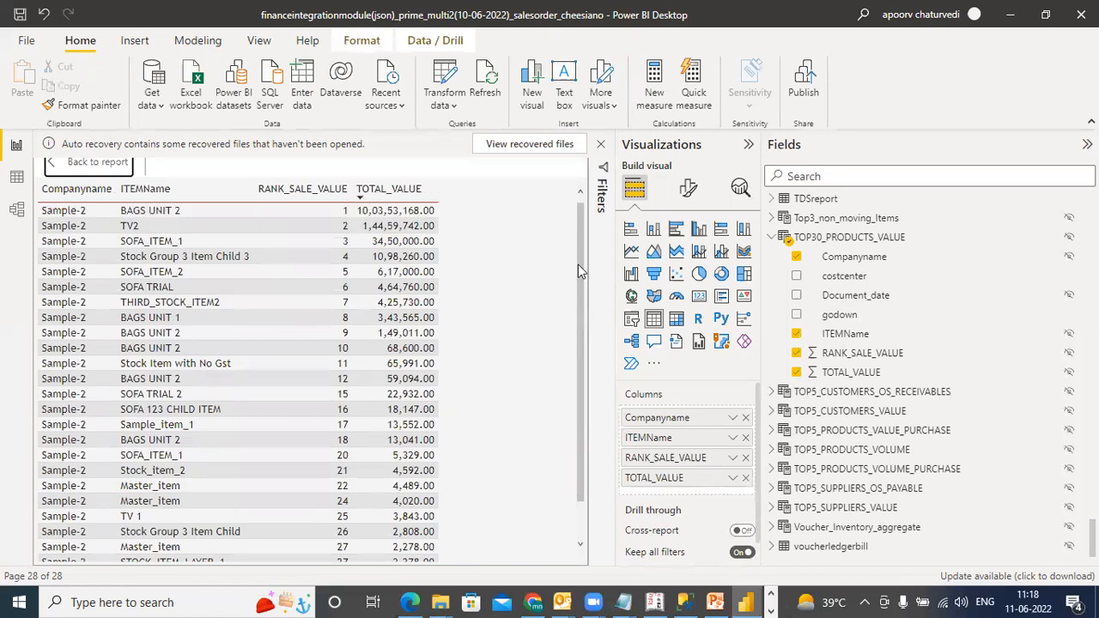
{"action": "left_click", "coordinate": [105, 164]}
{"action": "left_click", "coordinate": [369, 343]}
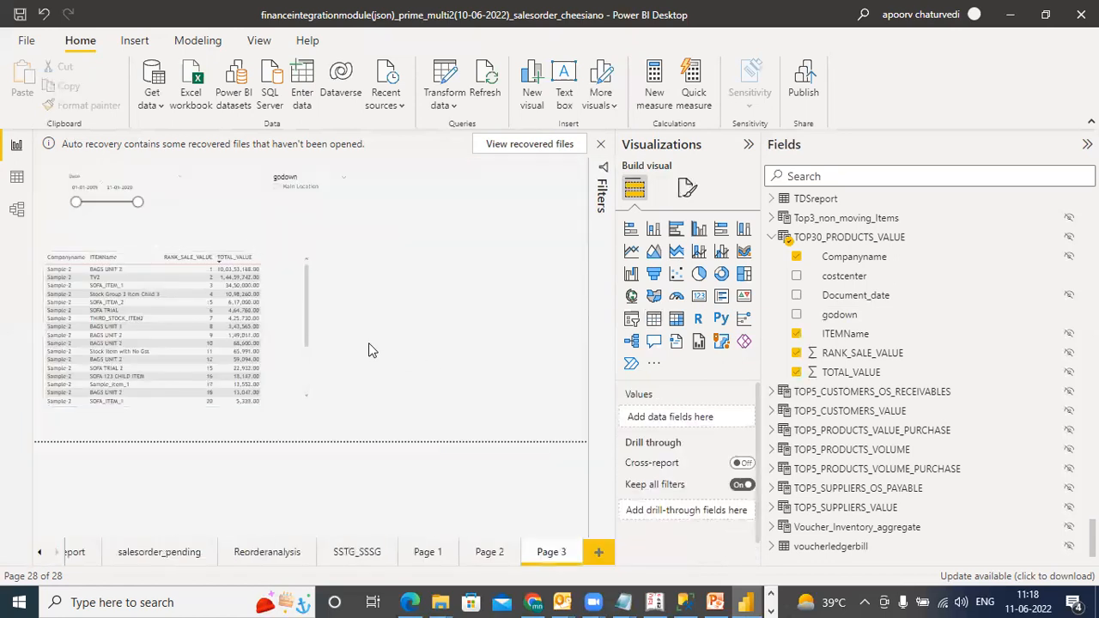
Step: Narrow the product table closer to its columns and reduce the height of the godown slicer
{"action": "left_click", "coordinate": [294, 337]}
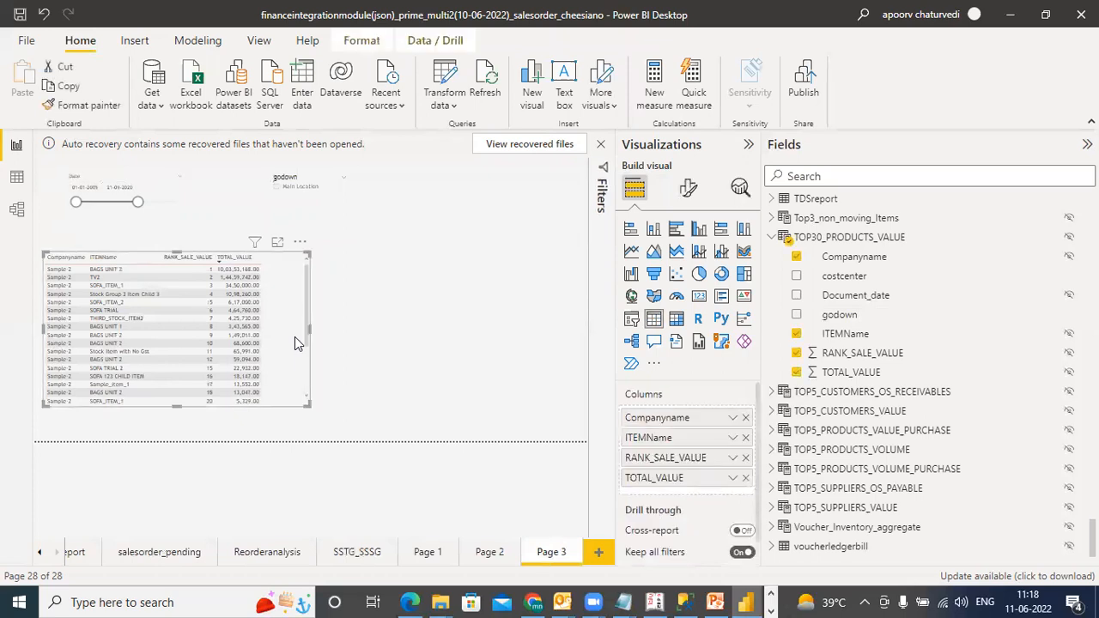
{"action": "left_click_drag", "start_coordinate": [310, 329], "coordinate": [290, 340]}
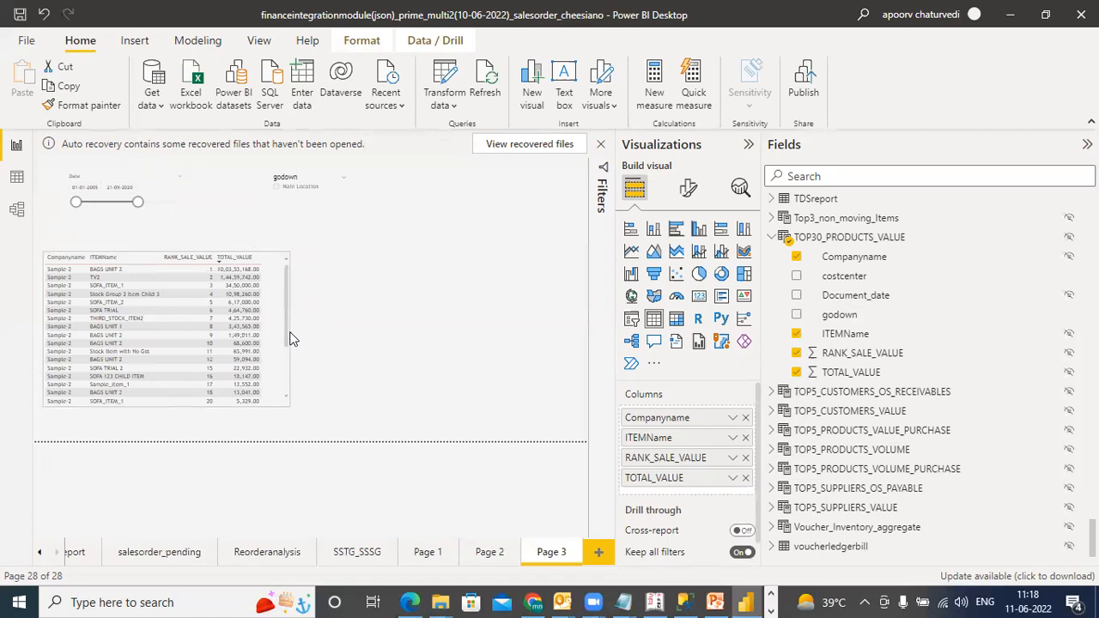
{"action": "left_click", "coordinate": [337, 218]}
{"action": "left_click_drag", "start_coordinate": [312, 230], "coordinate": [314, 216]}
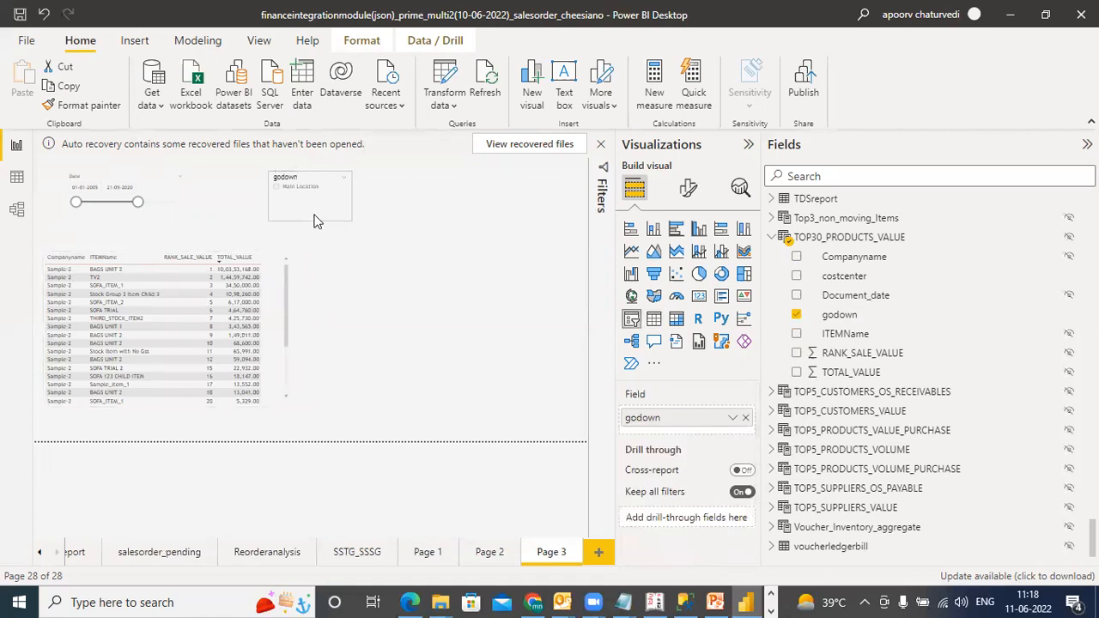
{"action": "left_click", "coordinate": [370, 297]}
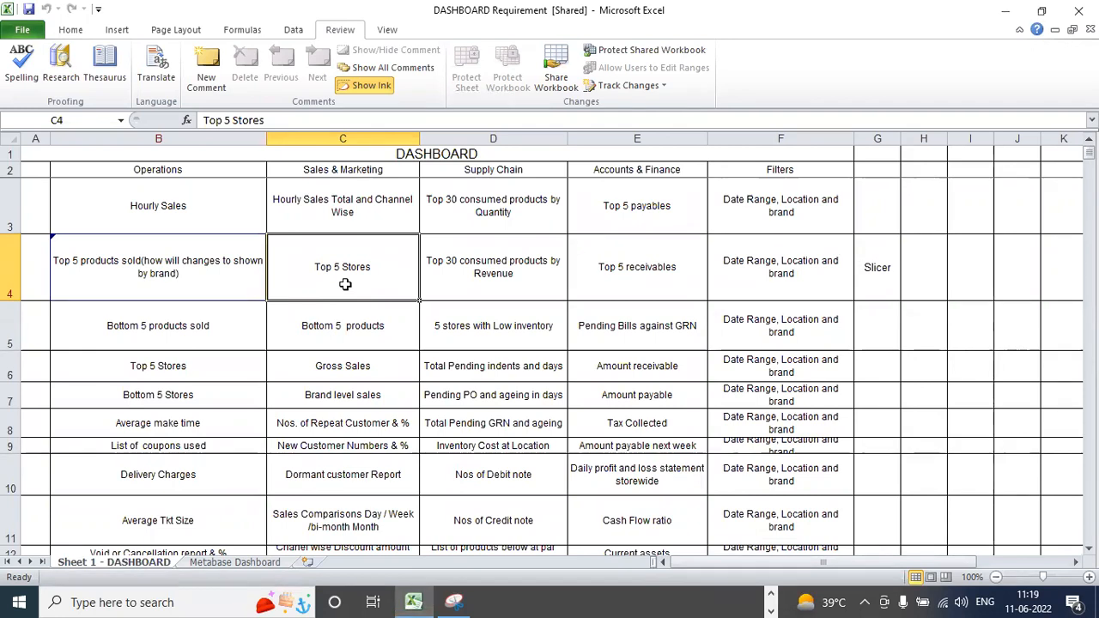
Step: Check the top 5 products sold and top 30 products by revenue requirements in the DASHBOARD sheet, and switch back to Power BI Desktop
{"action": "left_click", "coordinate": [208, 263]}
{"action": "left_click", "coordinate": [496, 262]}
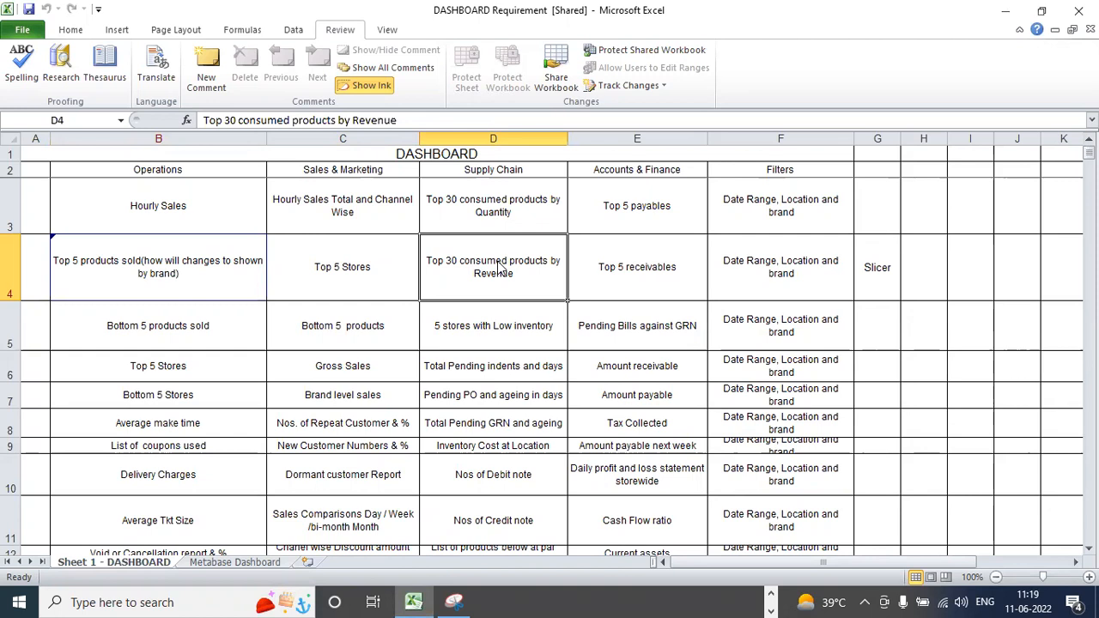
{"action": "left_click", "coordinate": [771, 593]}
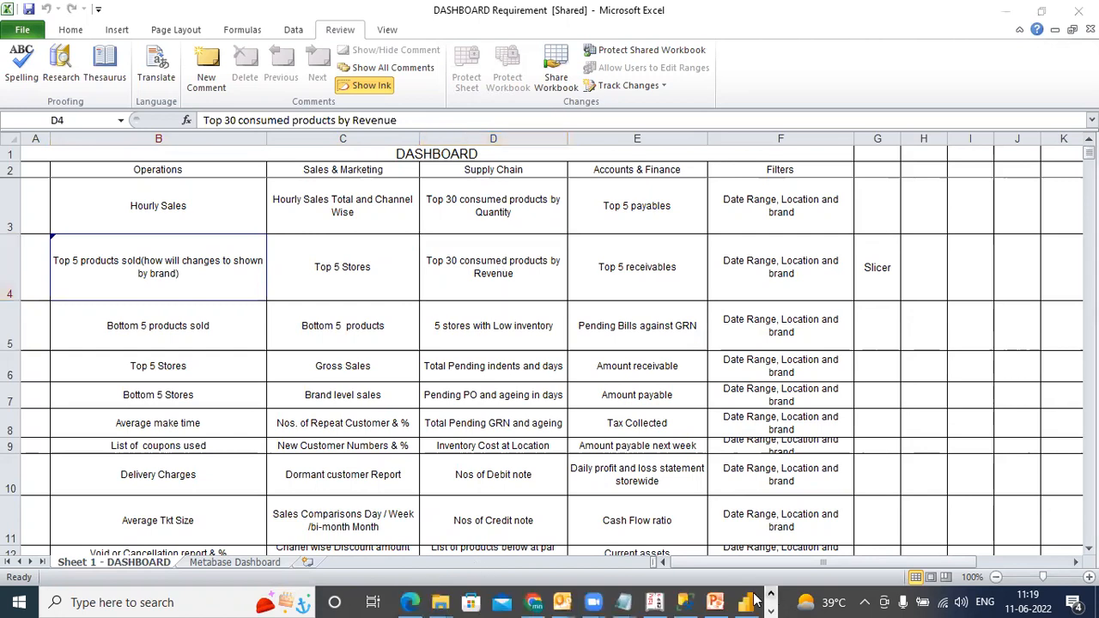
{"action": "left_click", "coordinate": [747, 602]}
Step: Rename the TOP30_PRODUCTS_VALUE table as TOP5_PRODUCTS_VALUE in its DAX definition
{"action": "left_click", "coordinate": [266, 389]}
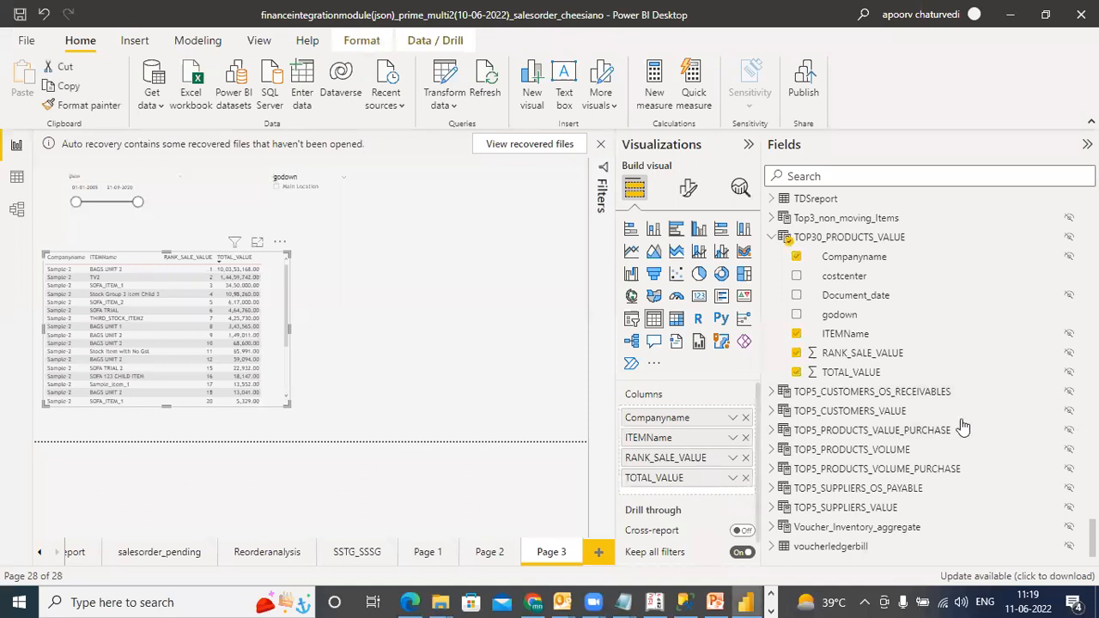
{"action": "left_click", "coordinate": [858, 238]}
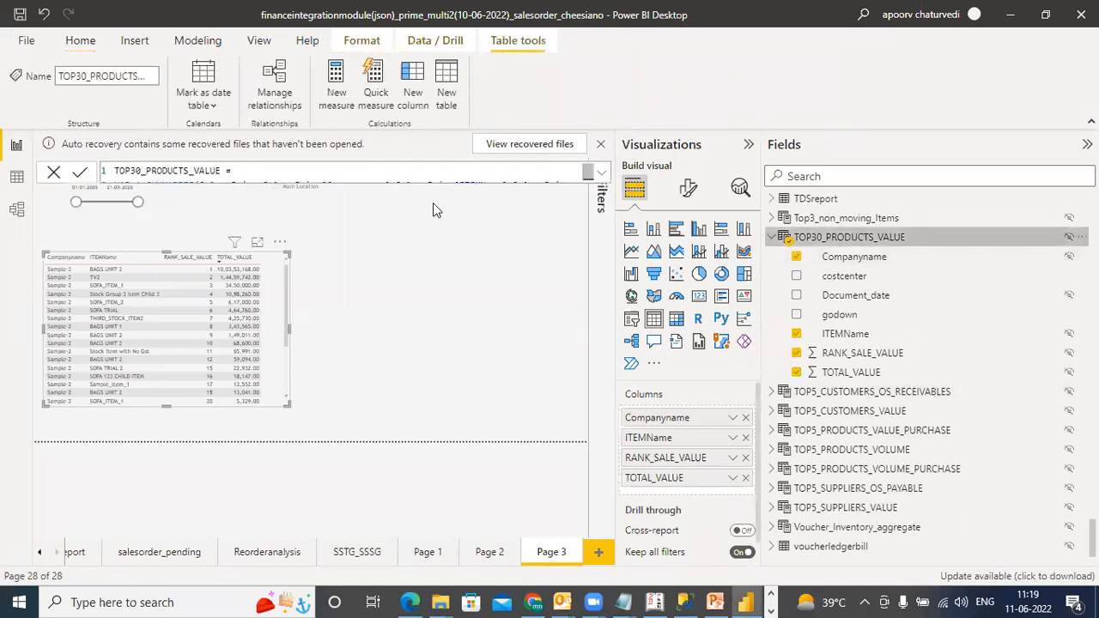
{"action": "left_click", "coordinate": [138, 169]}
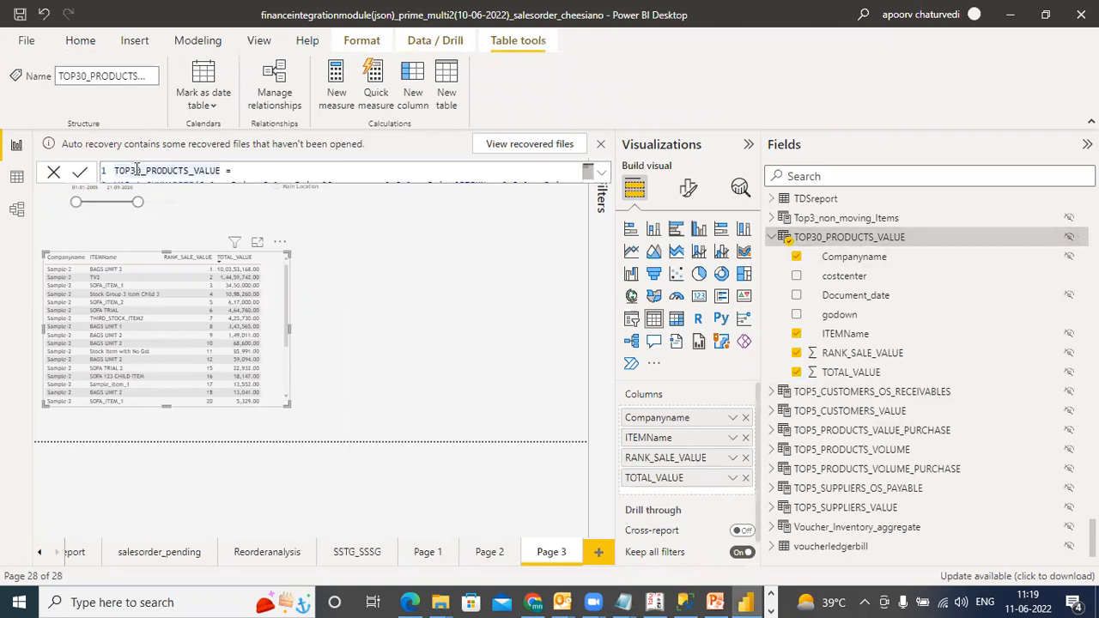
{"action": "left_click_drag", "start_coordinate": [139, 169], "coordinate": [130, 169]}
{"action": "type", "text": "5"}
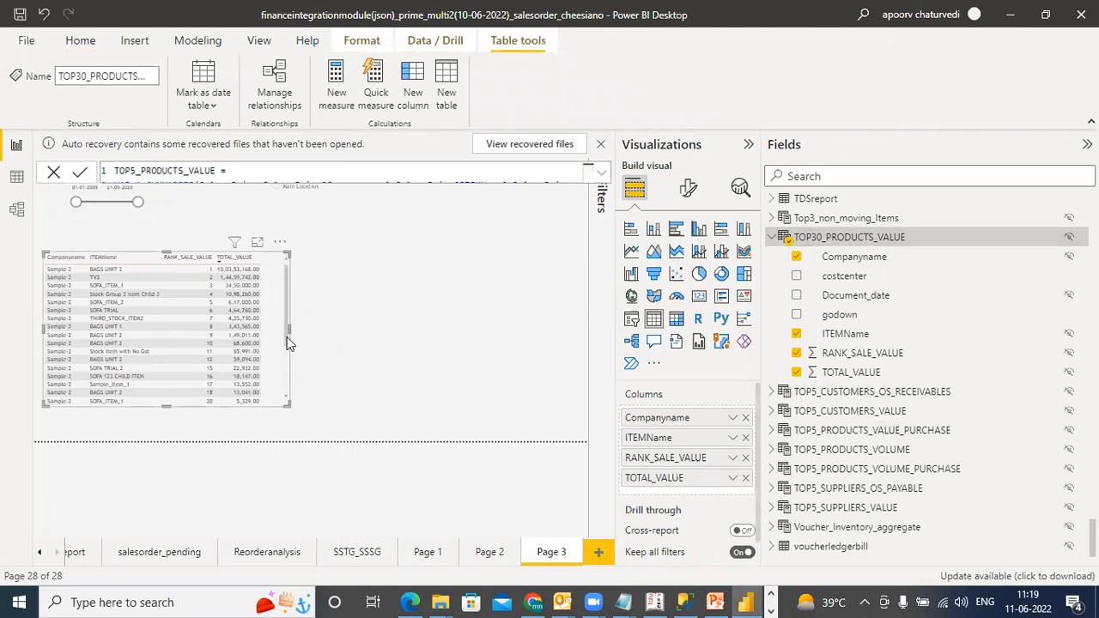
{"action": "left_click", "coordinate": [600, 174]}
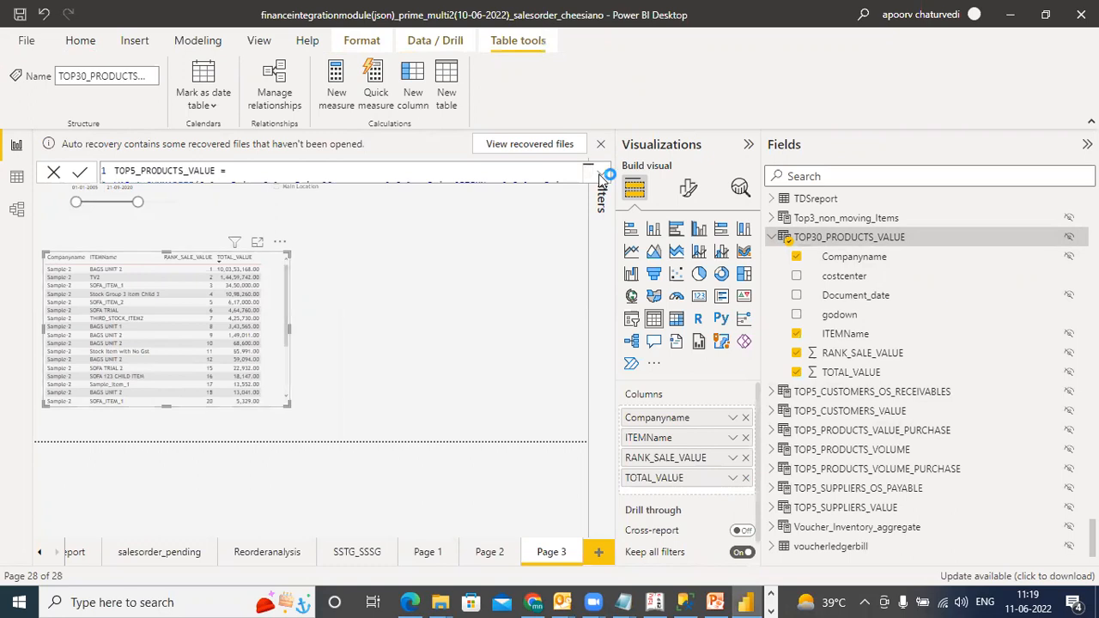
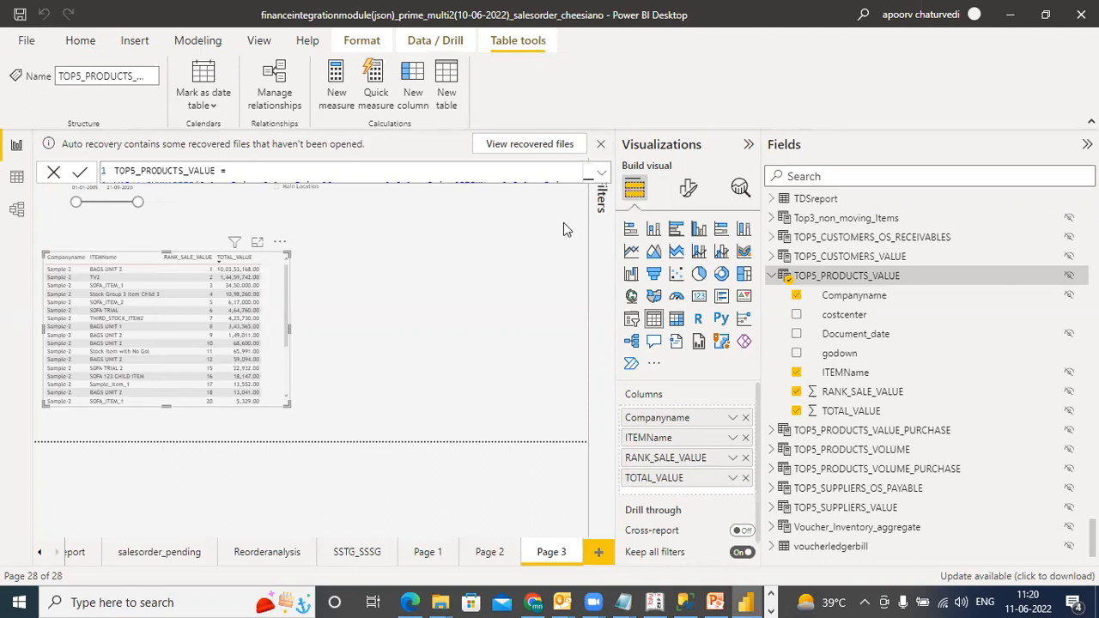
Step: Set the TOPN count in variable C of the TOP5_PRODUCTS_VALUE formula to 5
{"action": "left_click", "coordinate": [603, 178]}
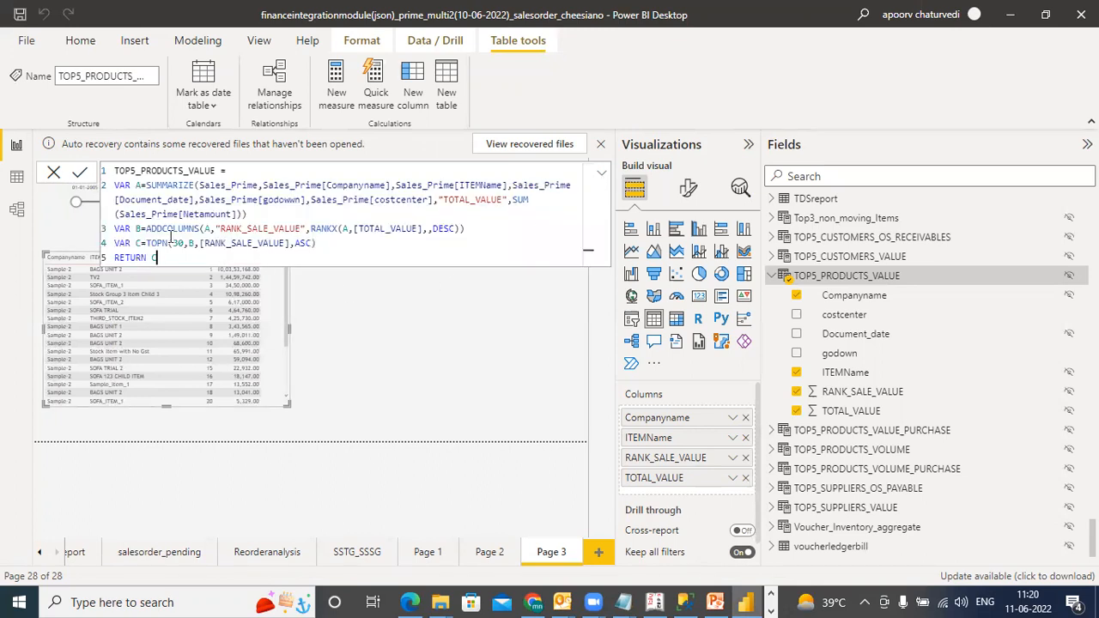
{"action": "double_click", "coordinate": [175, 243]}
{"action": "type", "text": "5"}
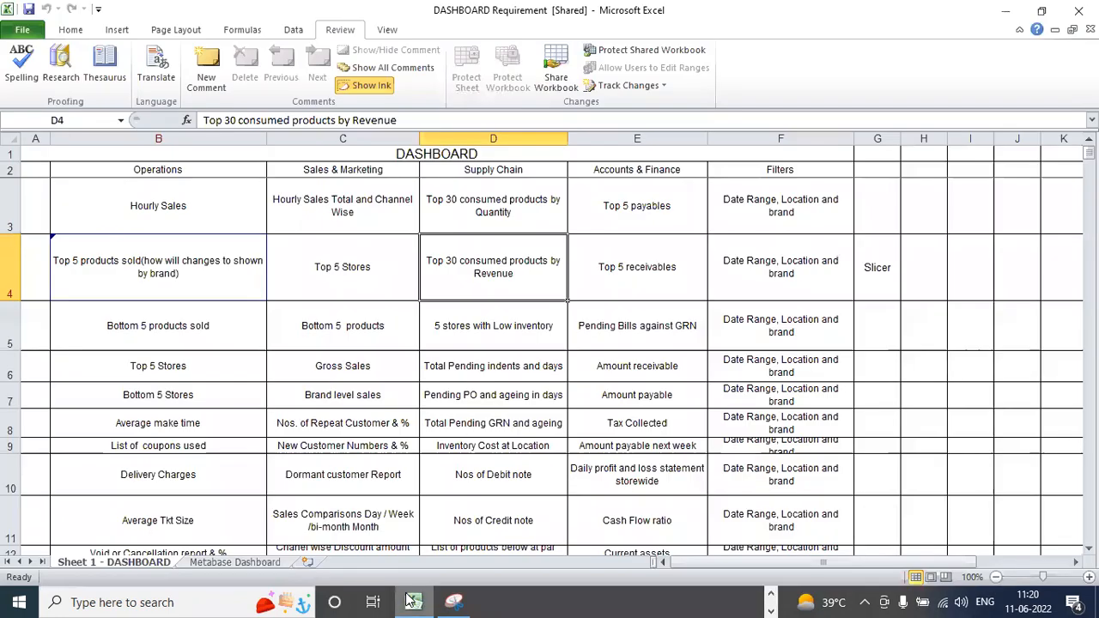
Step: Switch to the Snipping Tool and capture the DASHBOARD sheet from its title through the second requirement row, including the Filters column
{"action": "left_click", "coordinate": [346, 267]}
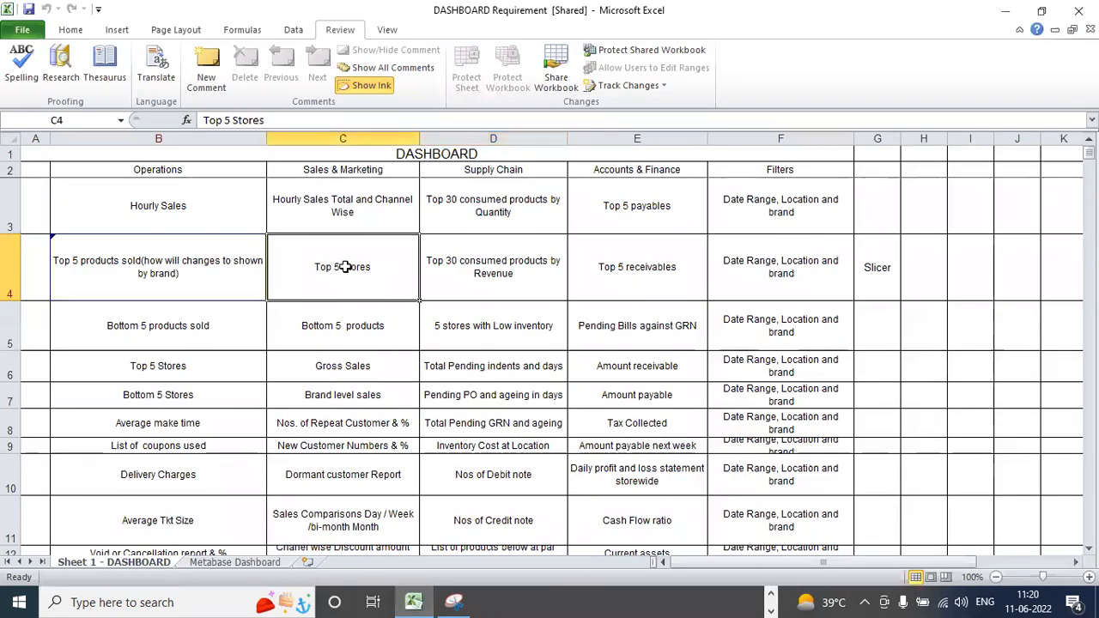
{"action": "left_click", "coordinate": [150, 241]}
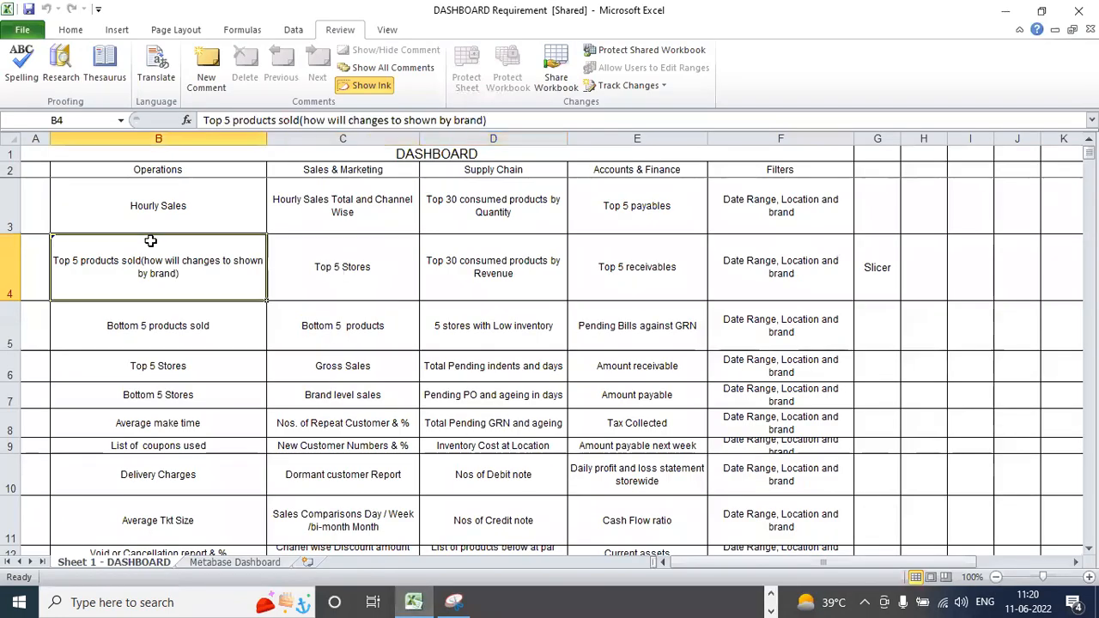
{"action": "left_click", "coordinate": [500, 253]}
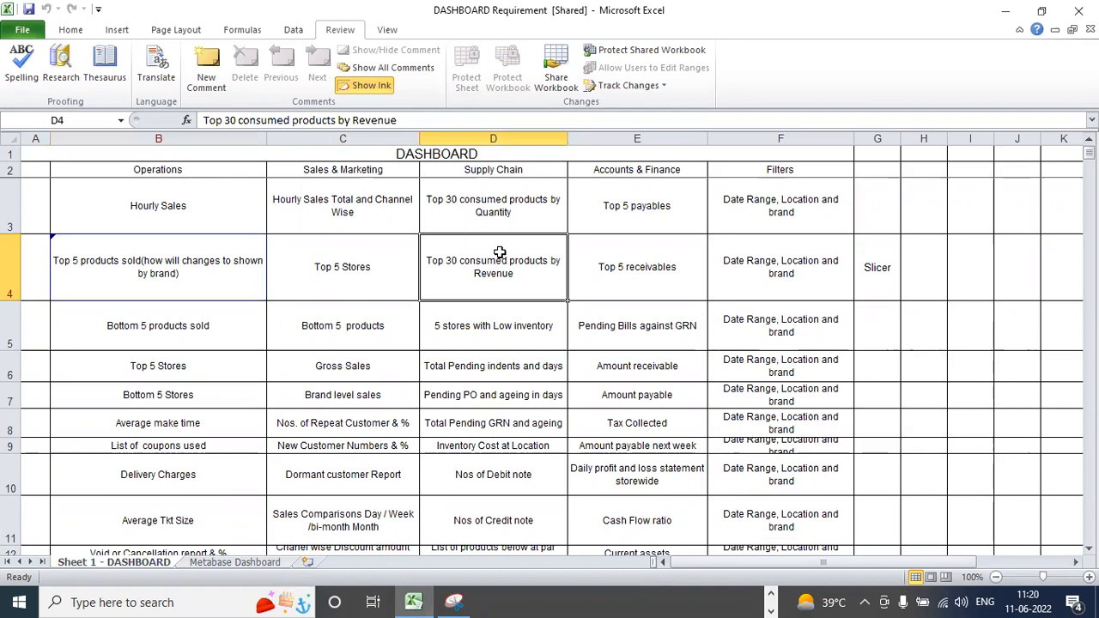
{"action": "left_click", "coordinate": [453, 602]}
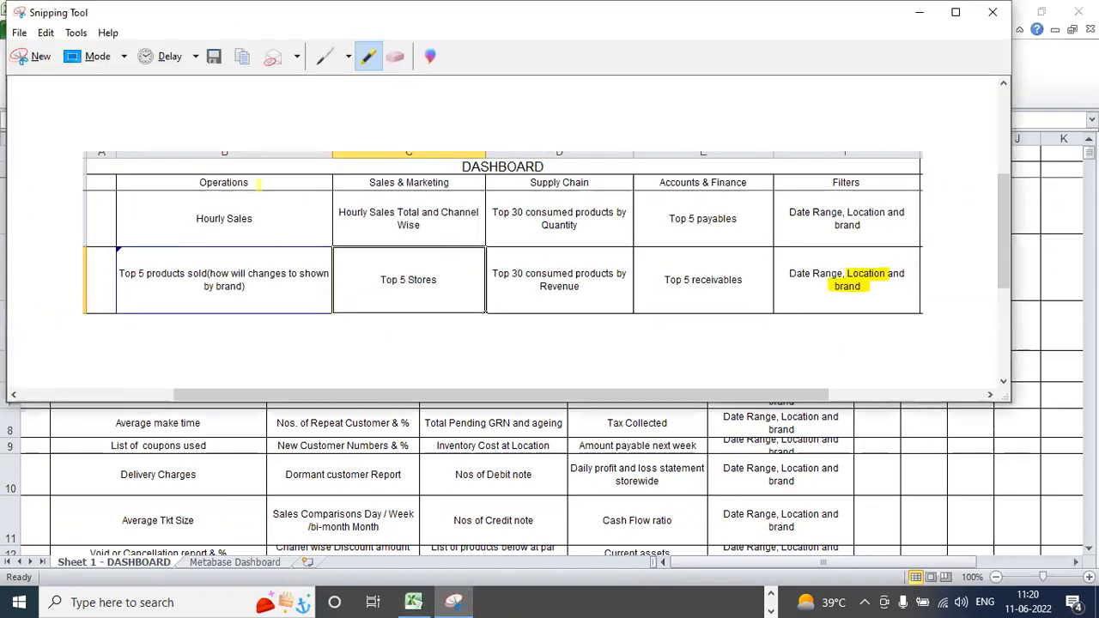
{"action": "left_click", "coordinate": [36, 54]}
{"action": "mouse_move", "coordinate": [20, 147]}
{"action": "left_mouse_down"}
{"action": "mouse_move", "coordinate": [275, 350]}
{"action": "mouse_move", "coordinate": [857, 306]}
{"action": "left_mouse_up"}
Step: Highlight the "Top 5 products sold" and "Top 30 consumed products by Revenue" entries in the snip and copy it
{"action": "left_click_drag", "start_coordinate": [118, 267], "coordinate": [334, 273]}
{"action": "left_click_drag", "start_coordinate": [201, 280], "coordinate": [267, 284]}
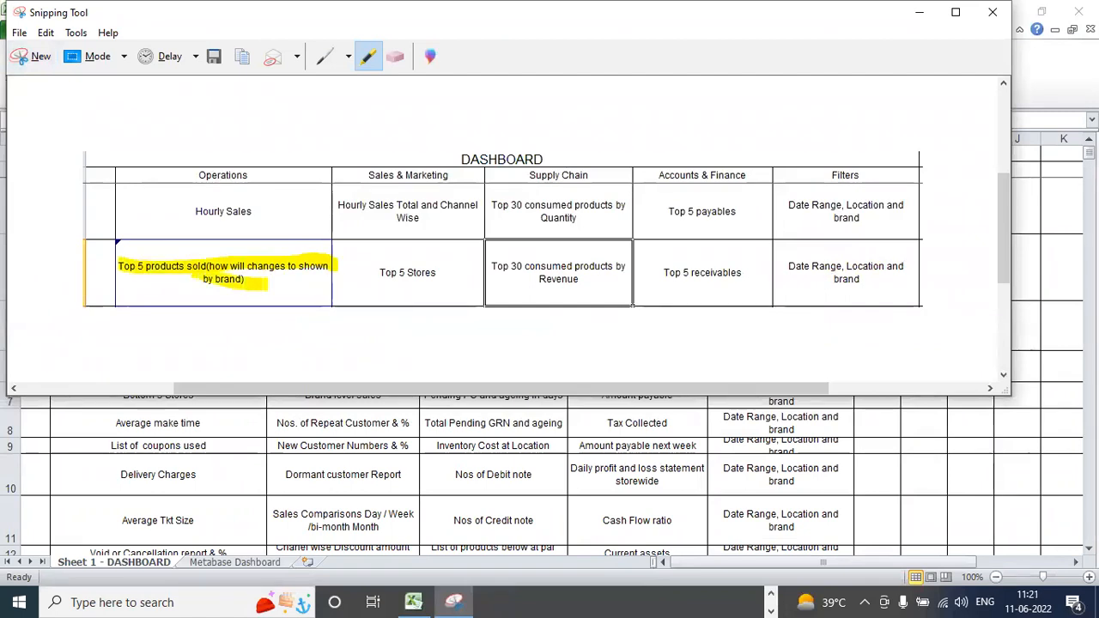
{"action": "left_click_drag", "start_coordinate": [490, 267], "coordinate": [668, 271]}
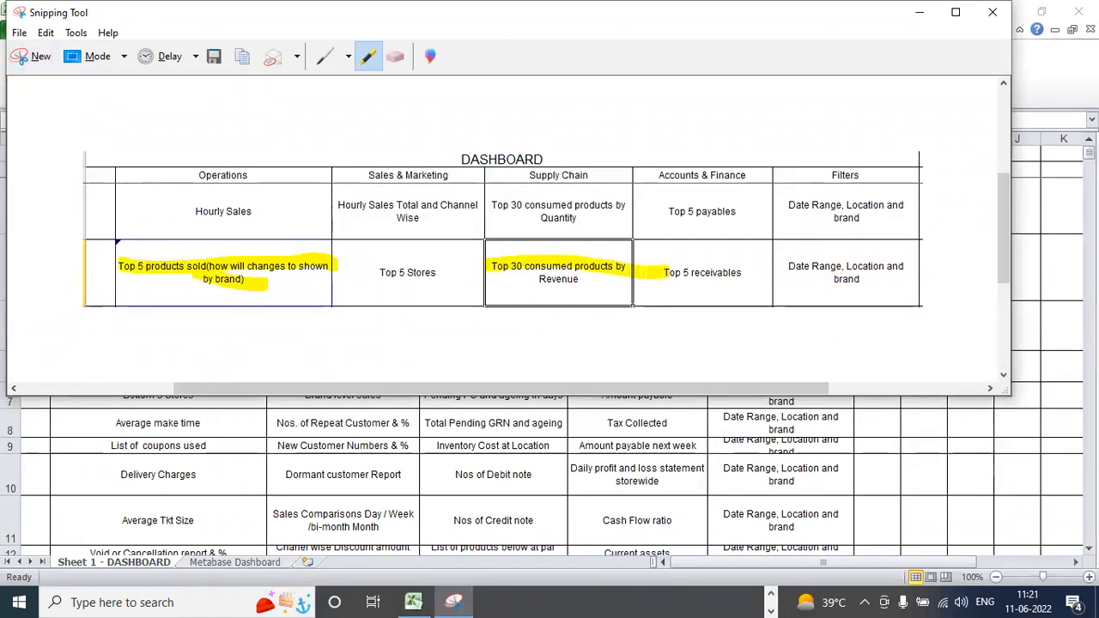
{"action": "left_click_drag", "start_coordinate": [533, 280], "coordinate": [592, 280]}
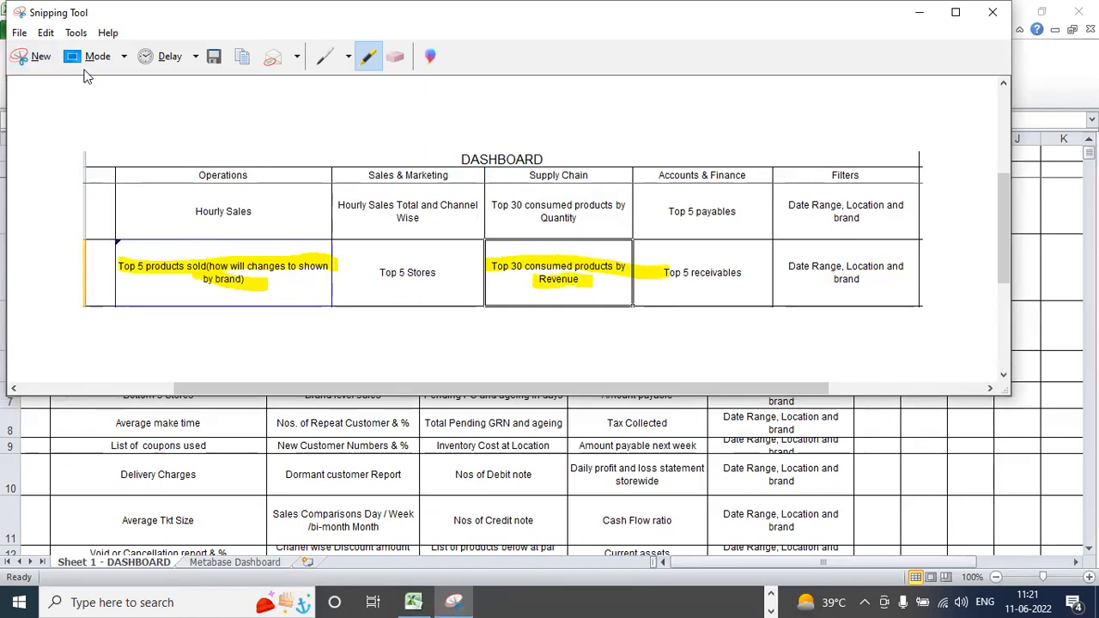
{"action": "left_click", "coordinate": [46, 32]}
{"action": "left_click", "coordinate": [62, 50]}
Step: Switch to WhatsApp Web and send the client "what is the difference between these 2 entries" followed by the copied snip
{"action": "left_click", "coordinate": [769, 595]}
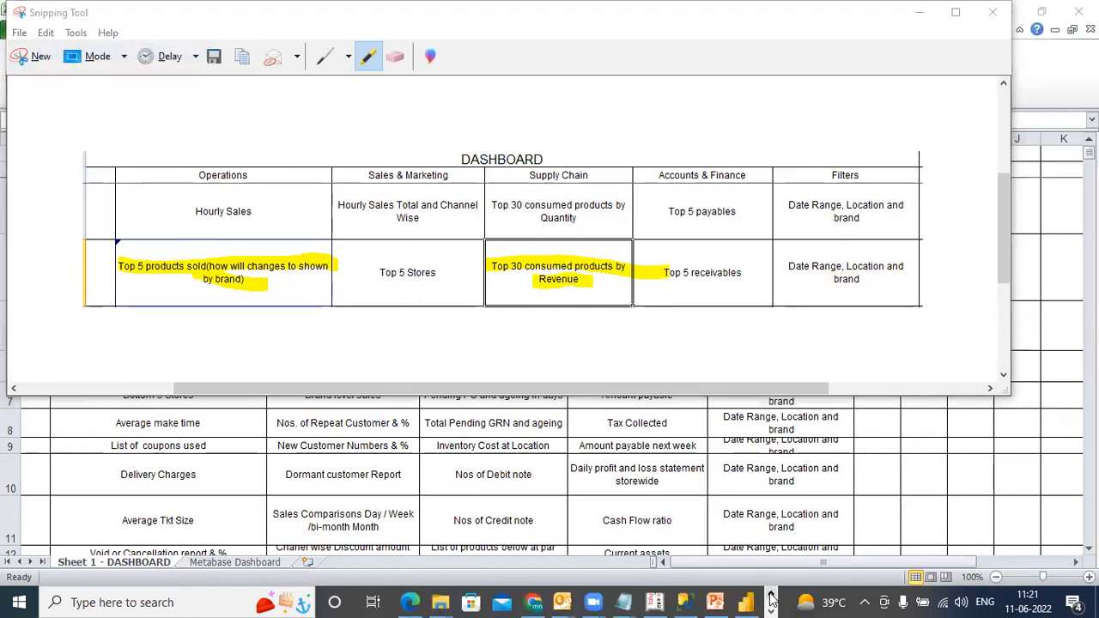
{"action": "left_click", "coordinate": [544, 601]}
{"action": "left_click", "coordinate": [442, 515]}
{"action": "type", "text": "what is the "}
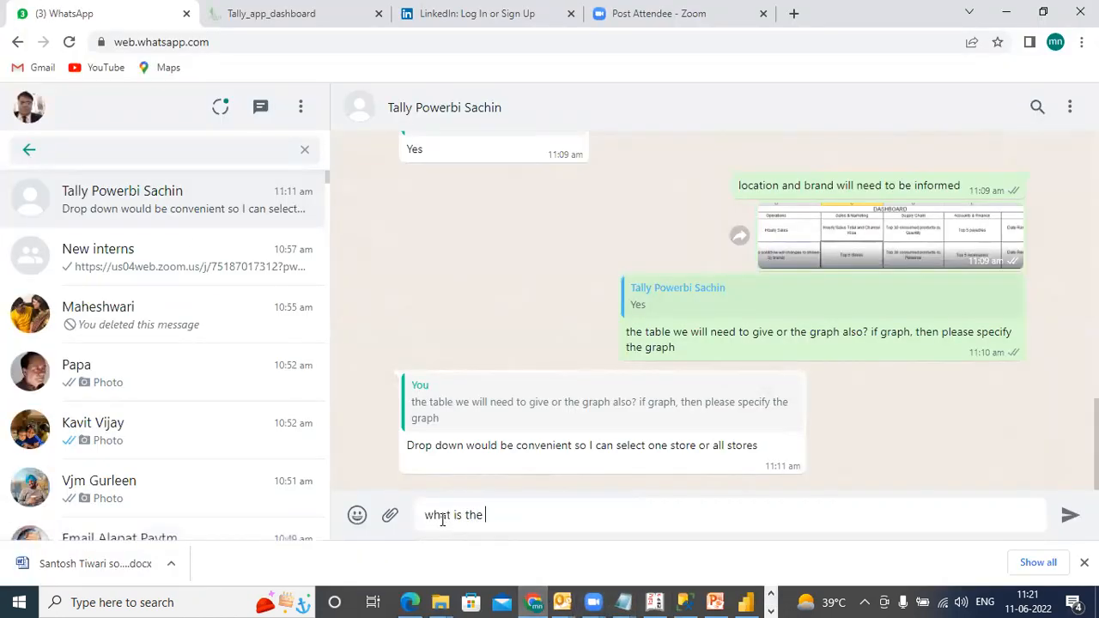
{"action": "type", "text": "difference between these "}
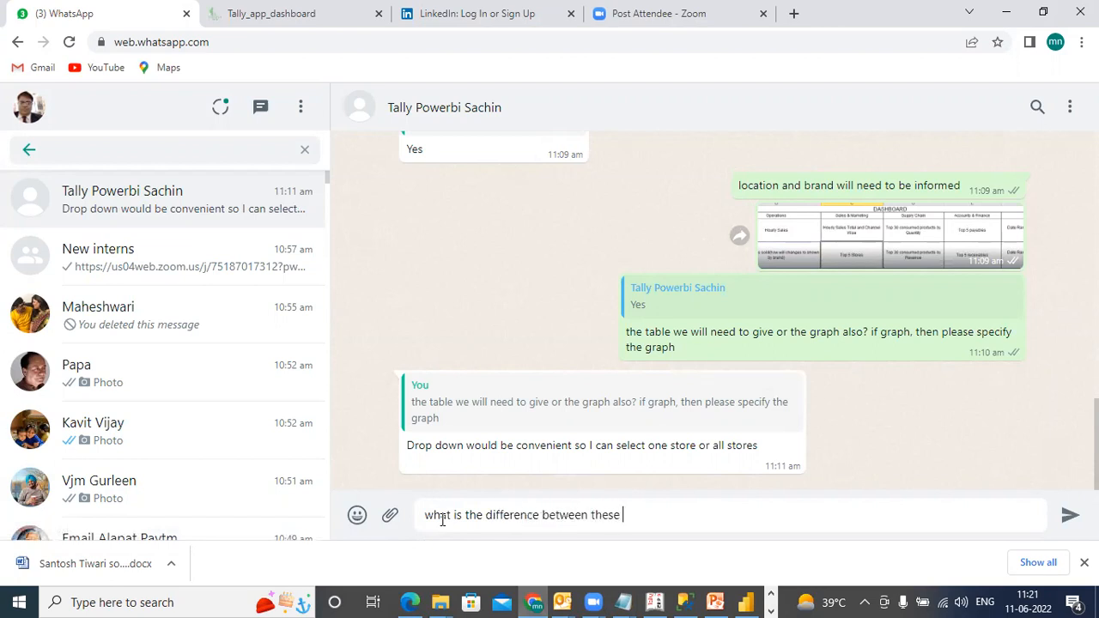
{"action": "type", "text": "2 entries"}
{"action": "key", "text": "Return"}
{"action": "key", "text": "ctrl+v"}
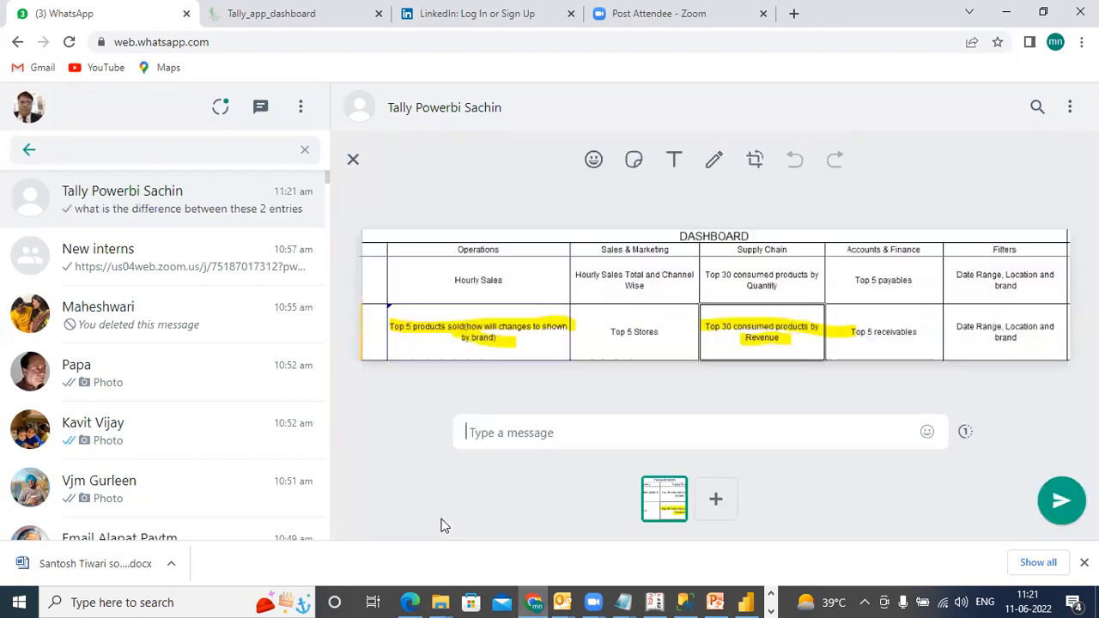
{"action": "key", "text": "Return"}
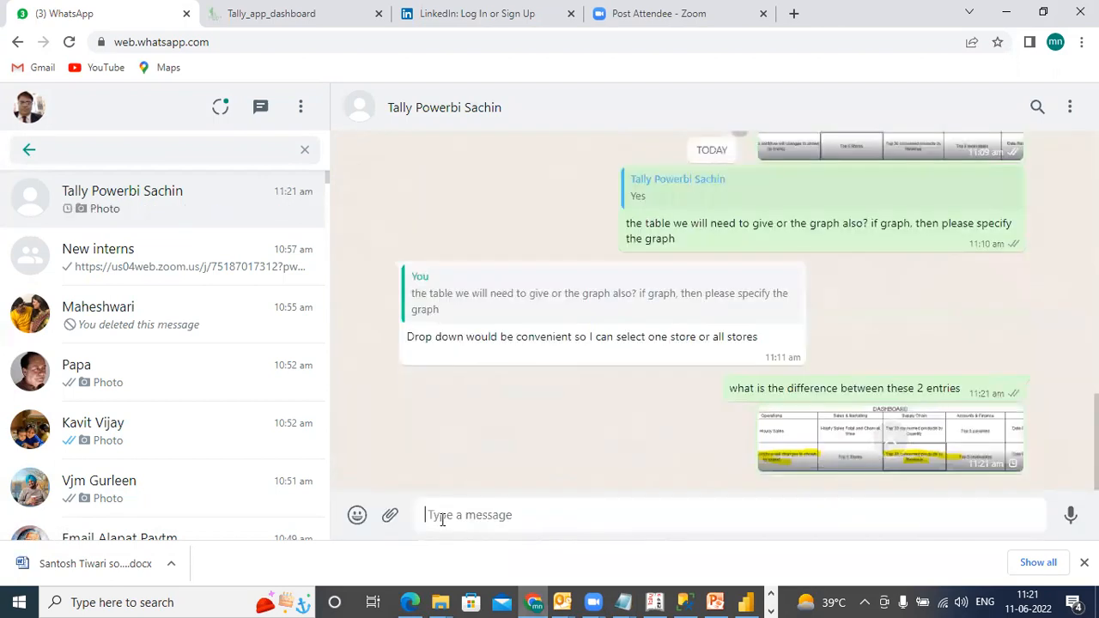
Step: Switch to Excel and examine the top 5 products, top 30 by revenue, top 5 receivables and filter requirements in the DASHBOARD sheet
{"action": "left_click", "coordinate": [770, 610]}
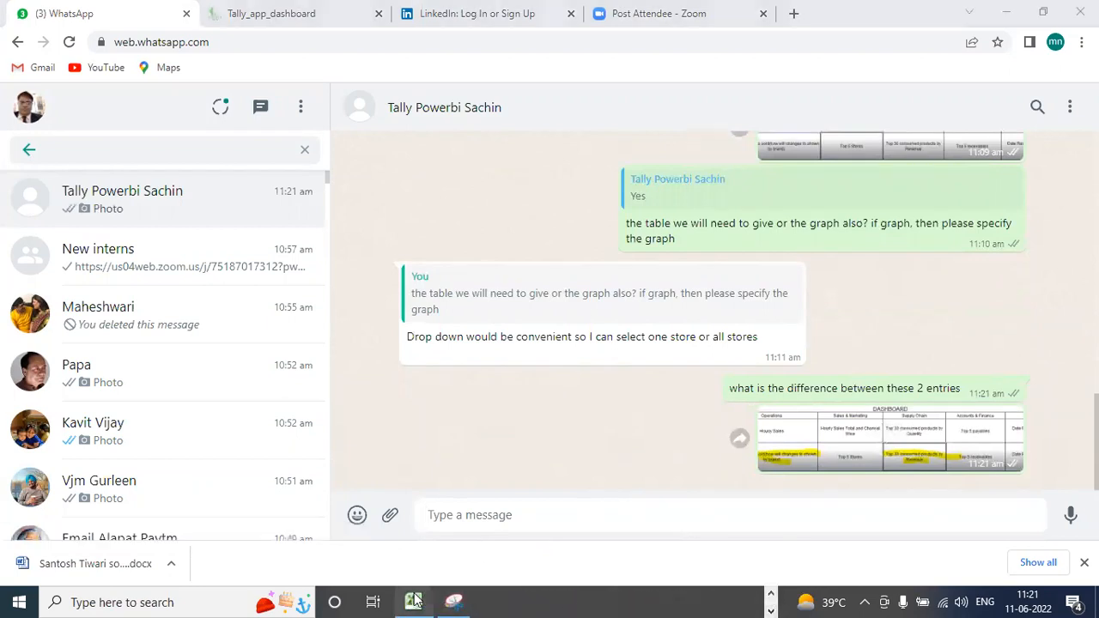
{"action": "left_click", "coordinate": [413, 601]}
{"action": "left_click", "coordinate": [159, 259]}
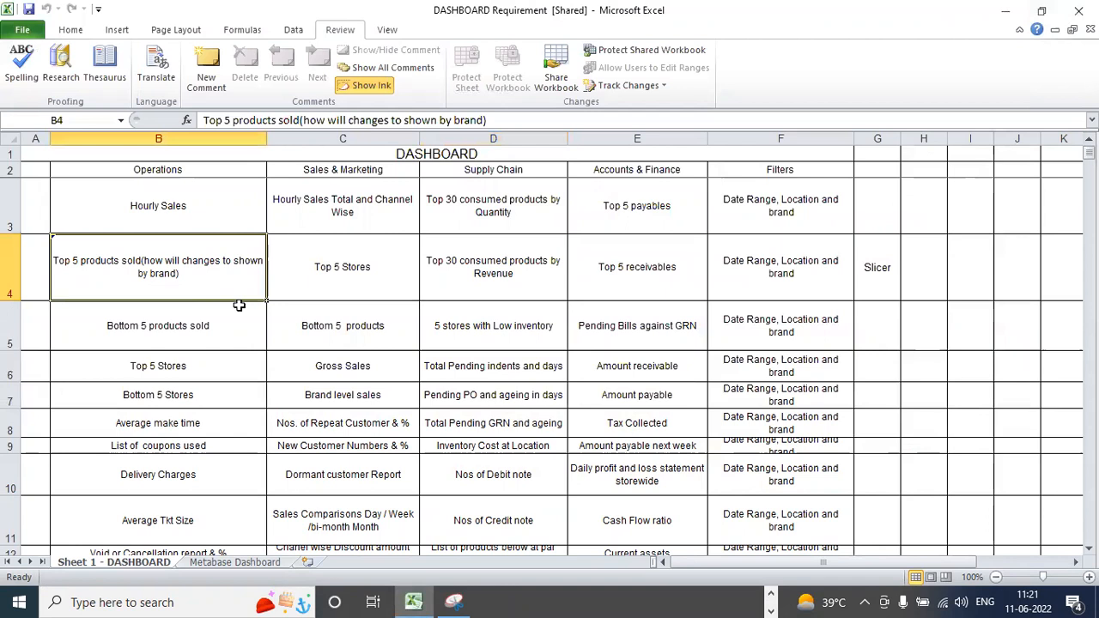
{"action": "left_click", "coordinate": [511, 281]}
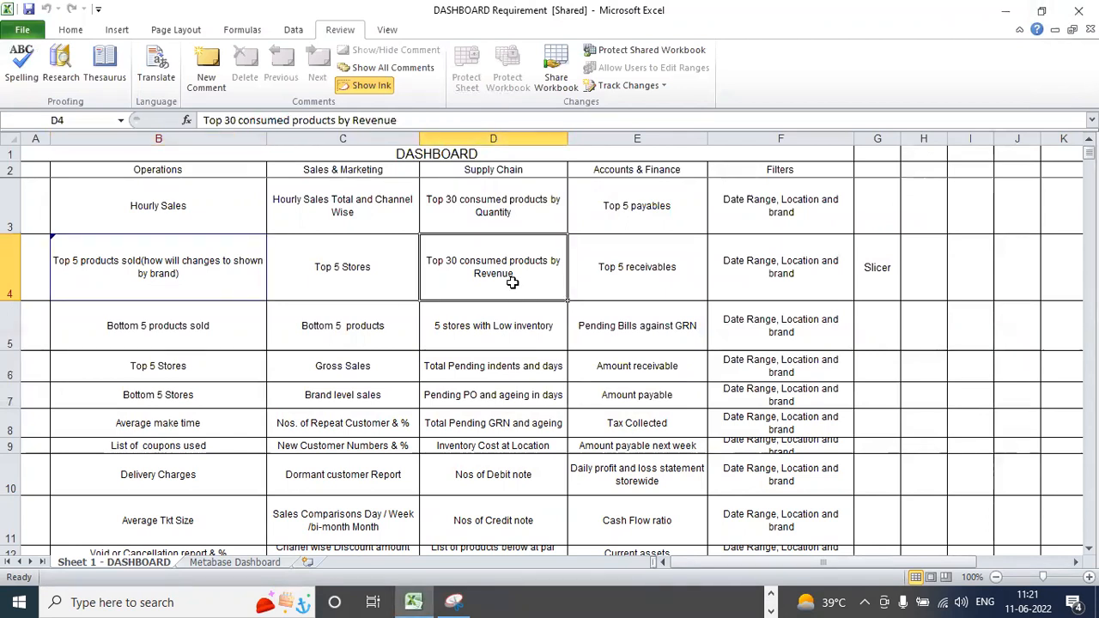
{"action": "left_click", "coordinate": [666, 265]}
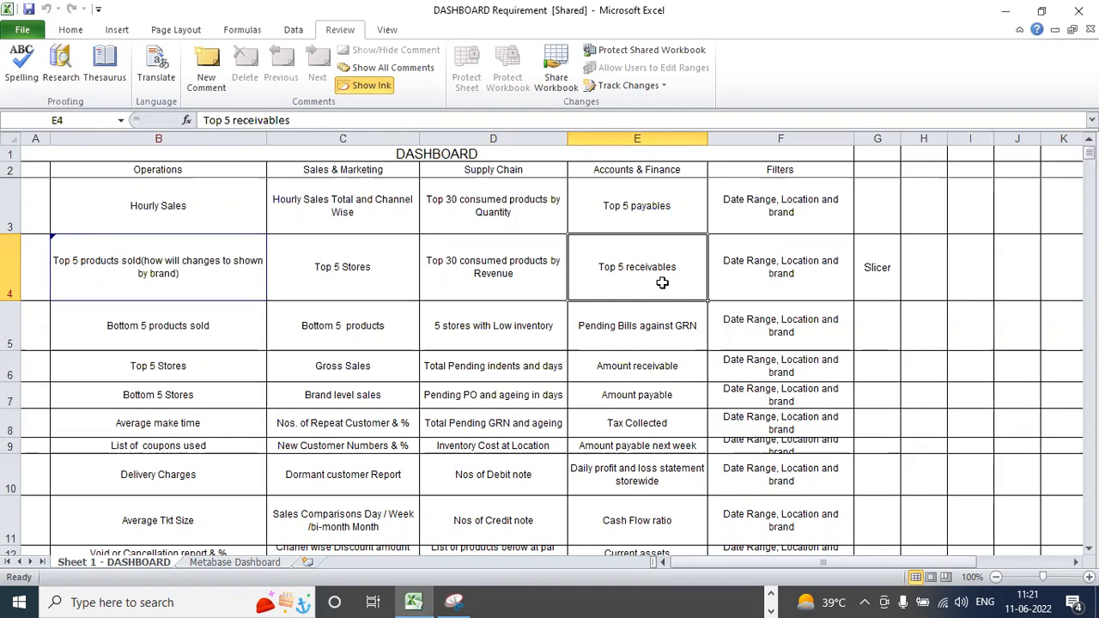
{"action": "left_click", "coordinate": [764, 253]}
{"action": "left_click", "coordinate": [657, 247]}
{"action": "left_click", "coordinate": [745, 258]}
{"action": "left_click", "coordinate": [666, 251]}
Step: Take a new snip of the same DASHBOARD sheet rows with the Top 5 receivables cell selected
{"action": "left_click", "coordinate": [453, 602]}
{"action": "left_click", "coordinate": [34, 56]}
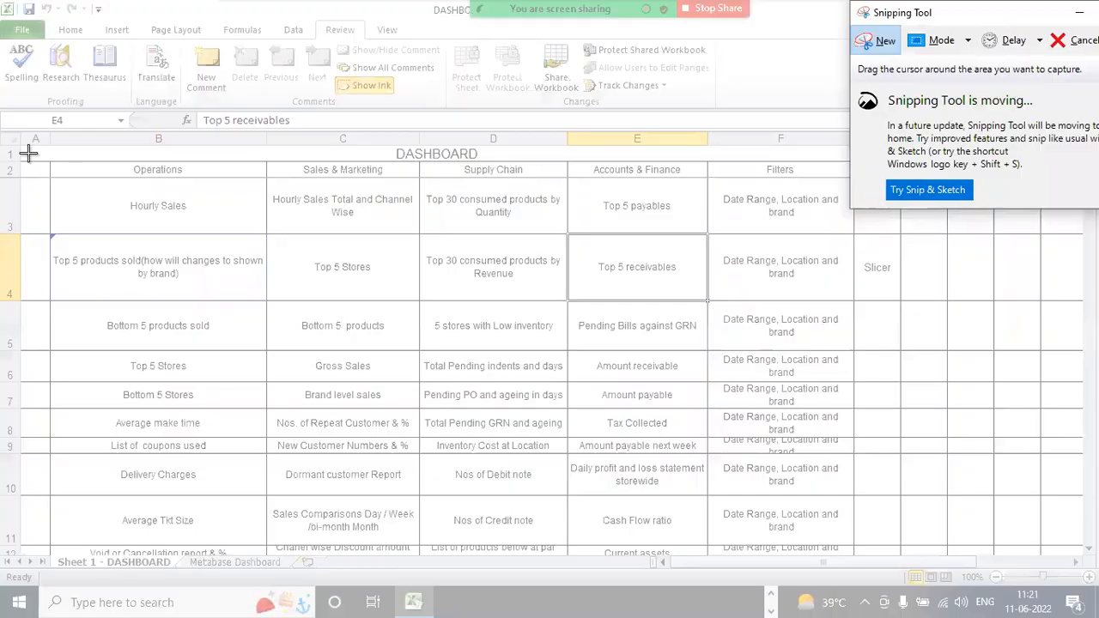
{"action": "mouse_move", "coordinate": [19, 144]}
{"action": "left_mouse_down"}
{"action": "mouse_move", "coordinate": [447, 350]}
{"action": "mouse_move", "coordinate": [854, 312]}
{"action": "mouse_move", "coordinate": [865, 299]}
{"action": "mouse_move", "coordinate": [855, 300]}
{"action": "left_mouse_up"}
Step: Highlight "Date Range, Location and brand" and "Top 5 receivables" in the new snip and copy it
{"action": "left_click_drag", "start_coordinate": [778, 266], "coordinate": [900, 268]}
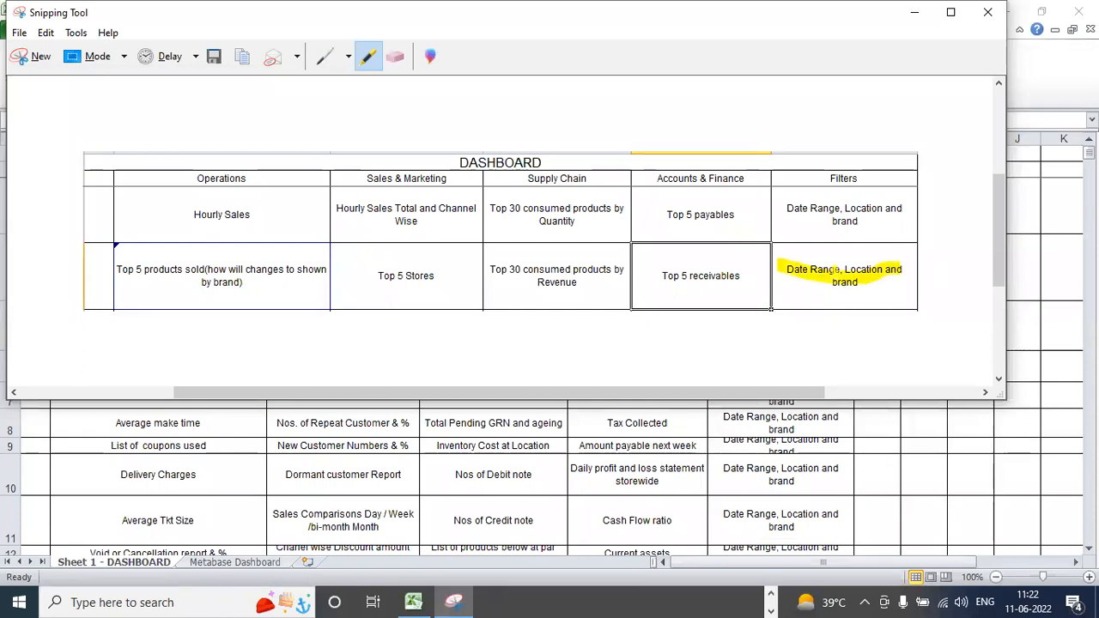
{"action": "mouse_move", "coordinate": [649, 275]}
{"action": "left_mouse_down"}
{"action": "mouse_move", "coordinate": [758, 275]}
{"action": "mouse_move", "coordinate": [642, 283]}
{"action": "left_mouse_up"}
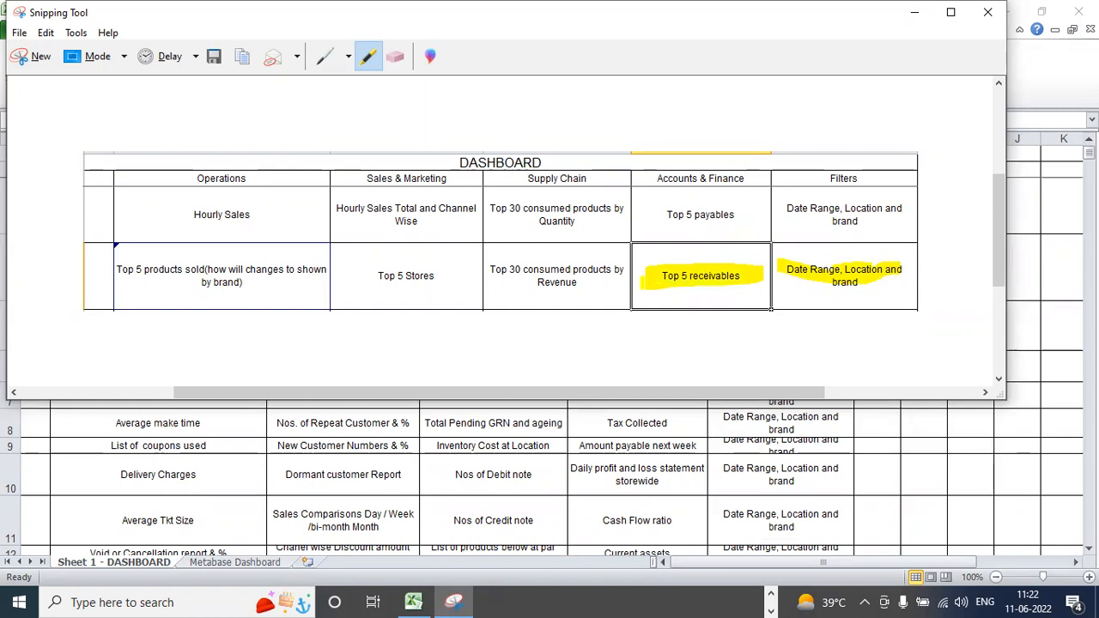
{"action": "left_click", "coordinate": [45, 33]}
{"action": "left_click", "coordinate": [73, 52]}
Step: Switch to WhatsApp Web and paste the receivables snip into the client chat
{"action": "left_click", "coordinate": [771, 594]}
{"action": "left_click", "coordinate": [532, 602]}
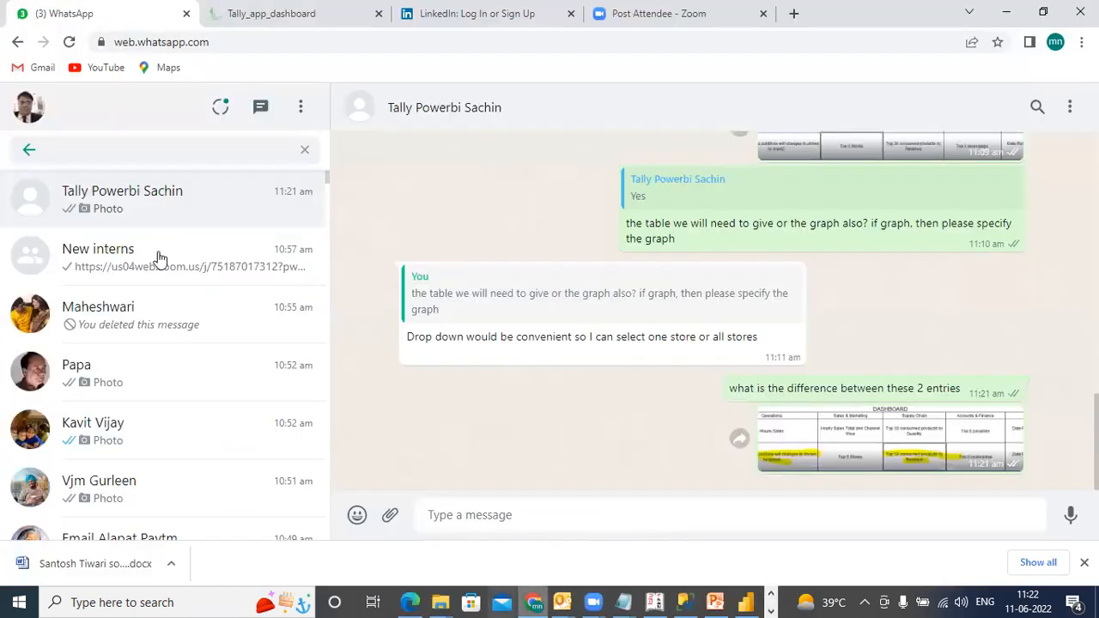
{"action": "right_click", "coordinate": [456, 517]}
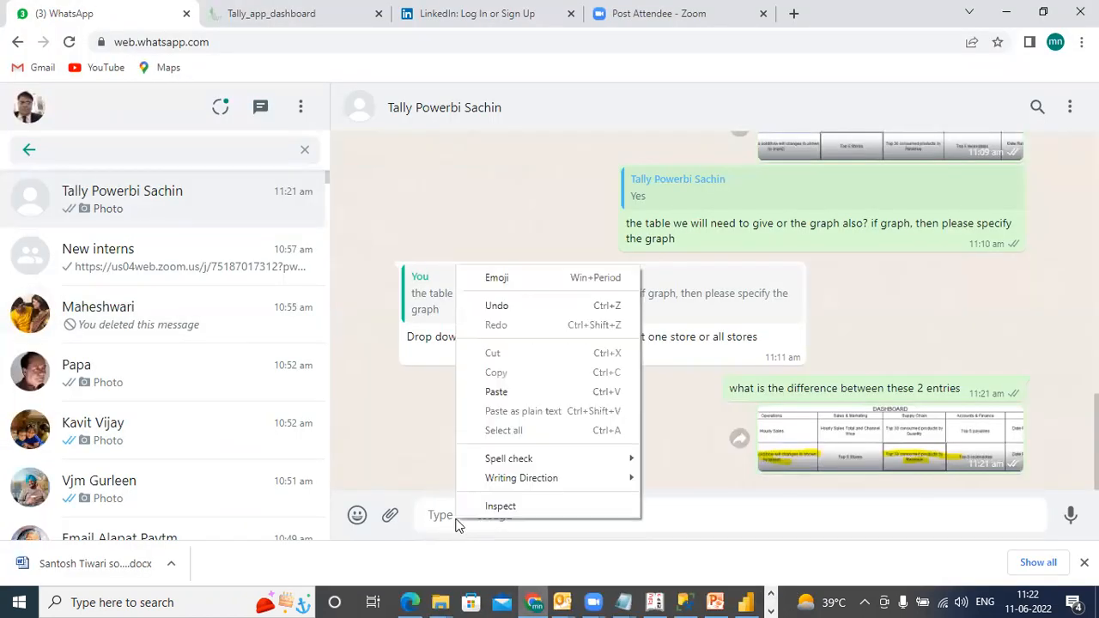
{"action": "left_click", "coordinate": [495, 392]}
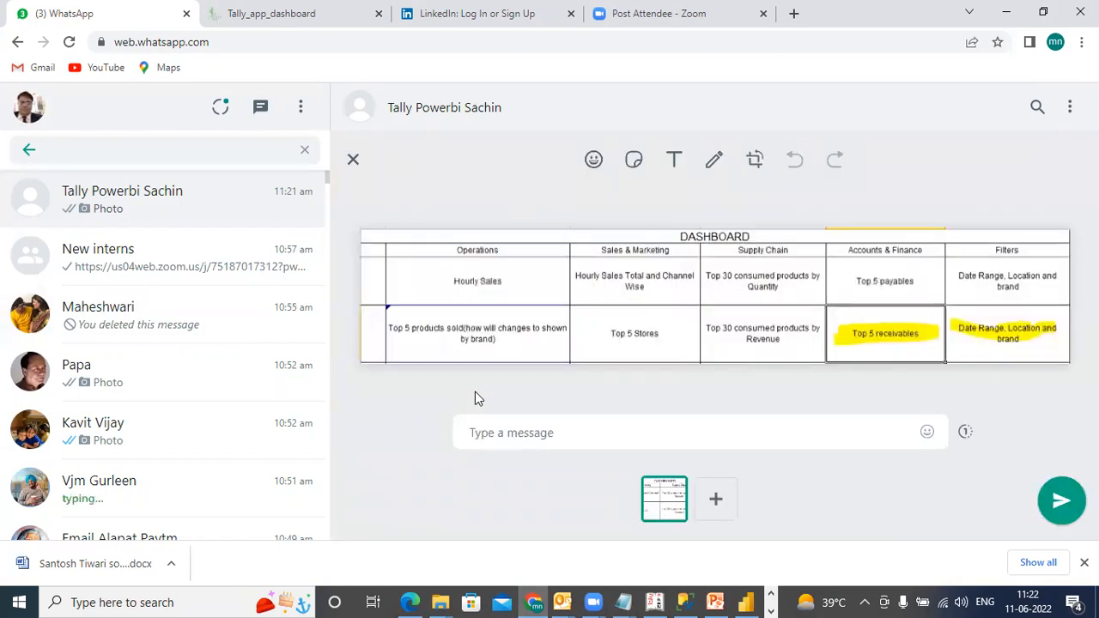
Step: Caption the pasted snip "How would we give filter condition by brand for receivables?"
{"action": "type", "text": "How w"}
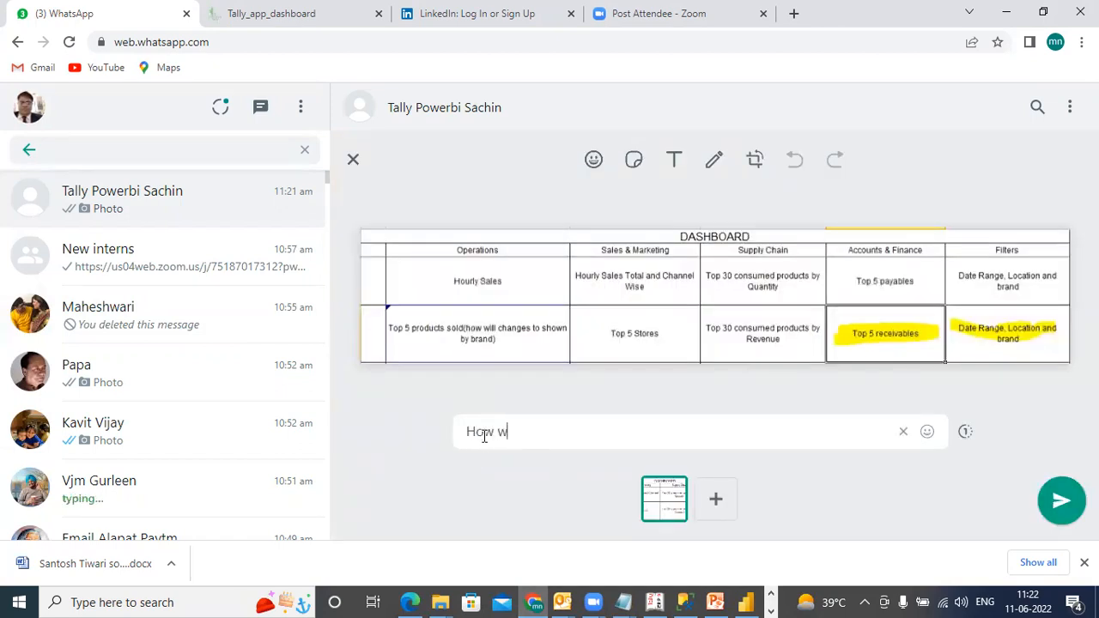
{"action": "type", "text": "ould we give filter"}
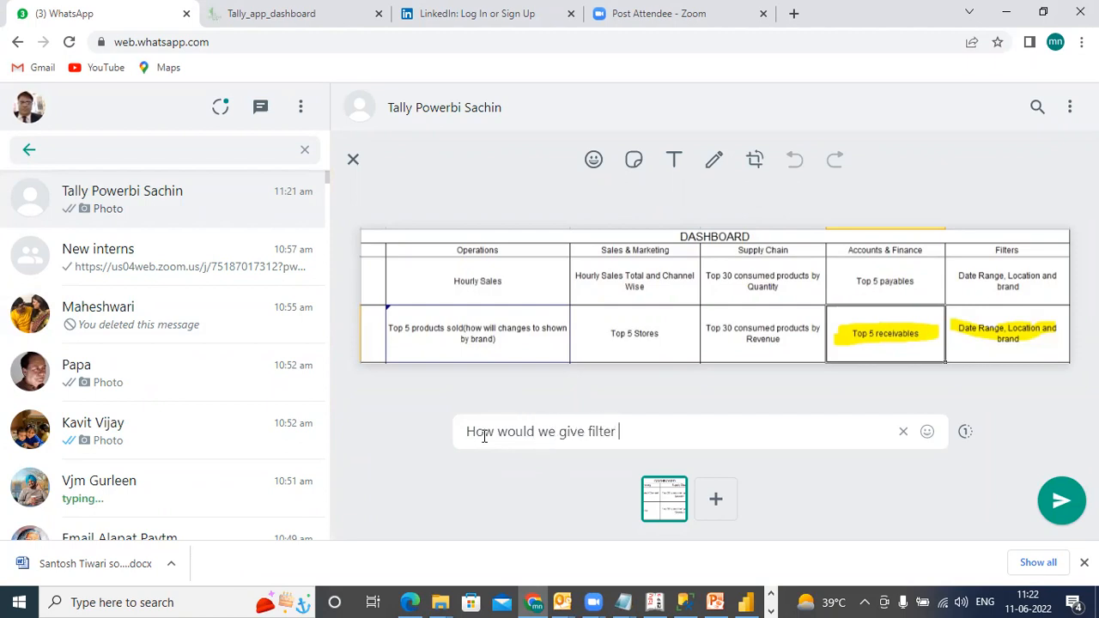
{"action": "type", "text": " condition by brand"}
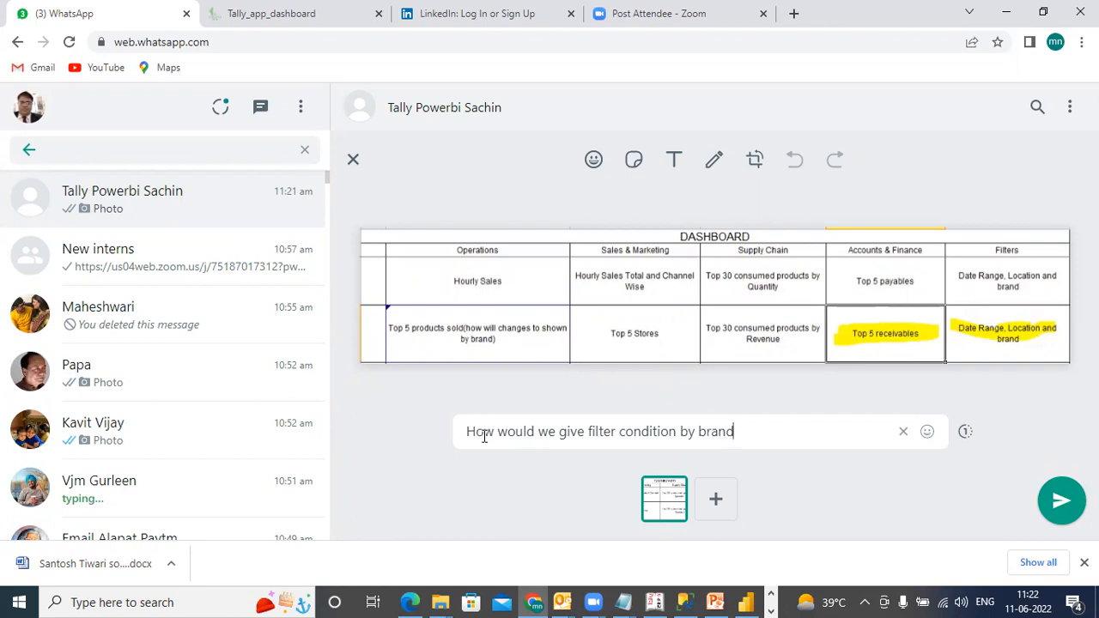
{"action": "type", "text": "."}
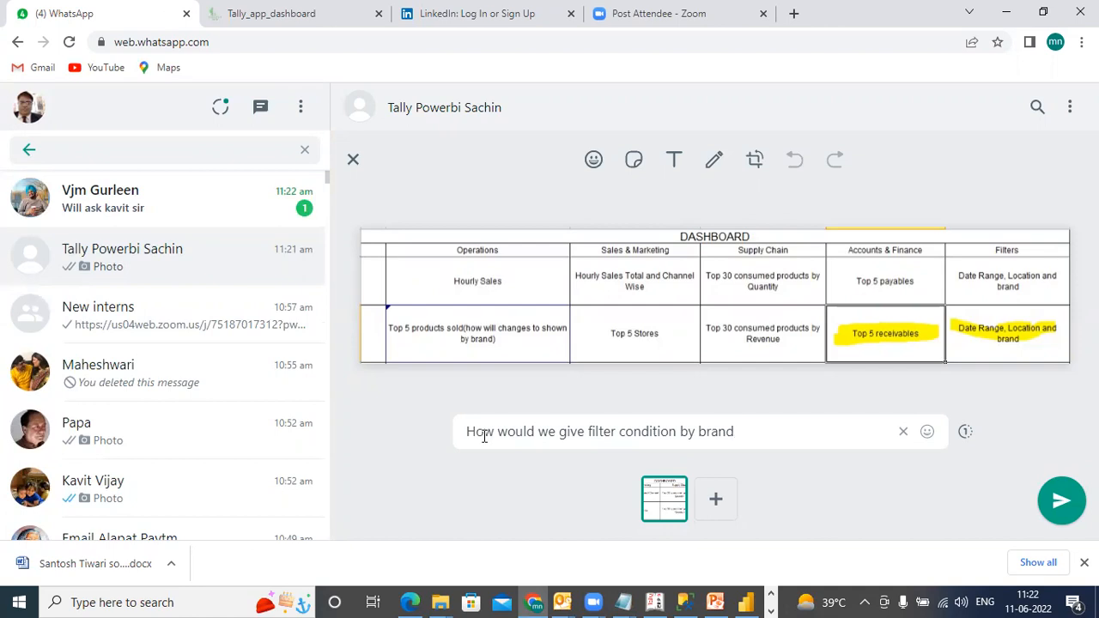
{"action": "type", "text": "for receivables?"}
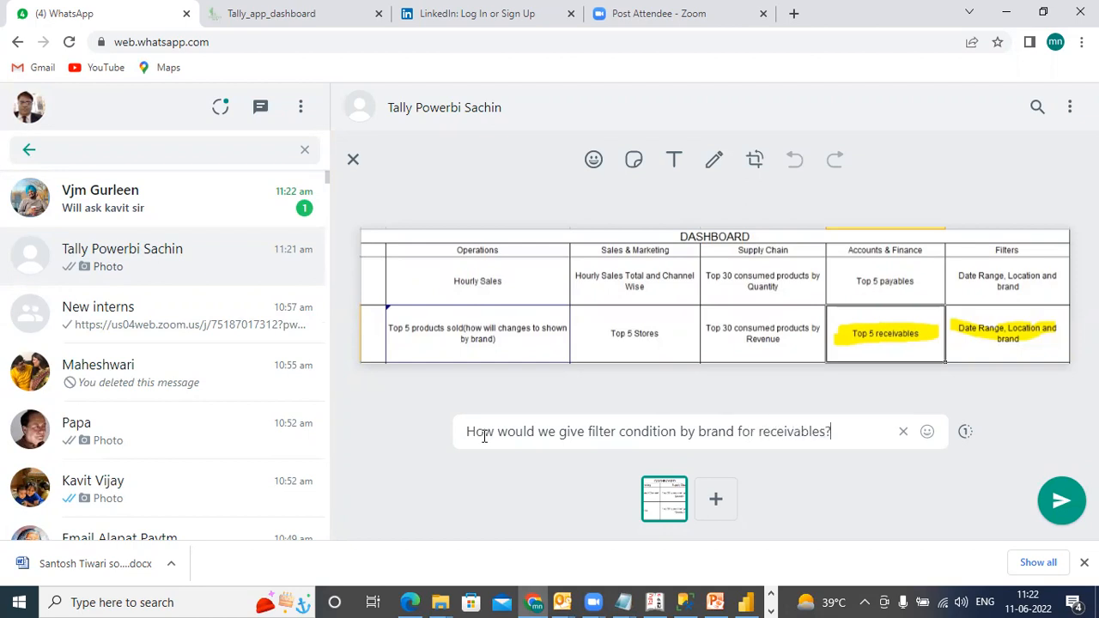
Step: Add "do you need historical receivable analysis?" to the caption and send the snip
{"action": "type", "text": " do you need hios"}
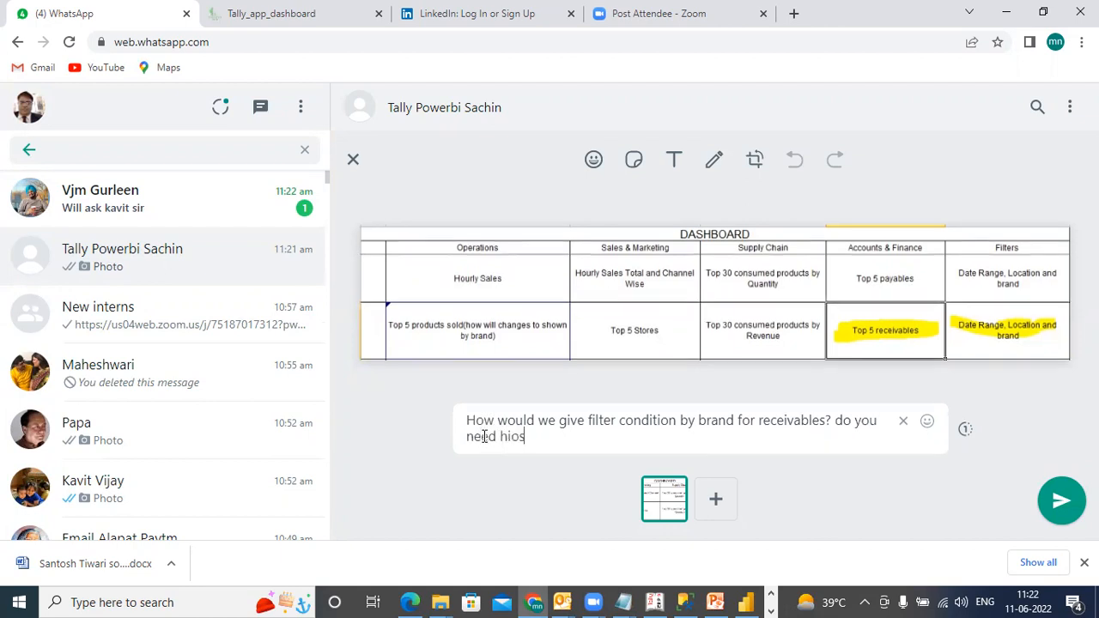
{"action": "key", "text": "BackSpace"}
{"action": "key", "text": "BackSpace"}
{"action": "type", "text": "sri"}
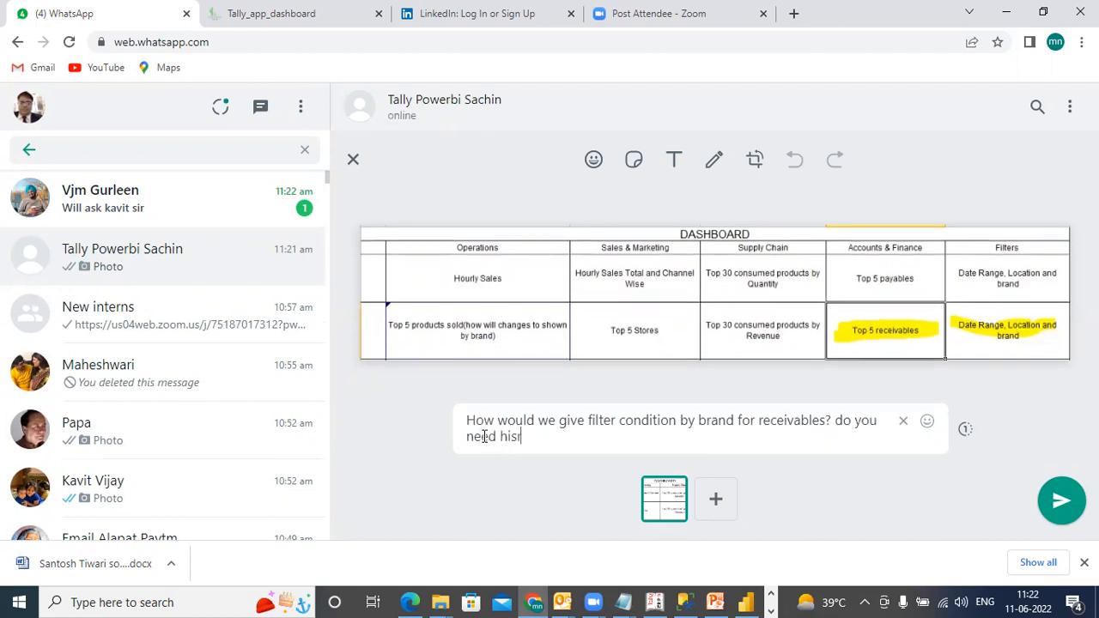
{"action": "key", "text": "BackSpace"}
{"action": "key", "text": "BackSpace"}
{"action": "type", "text": "torical receivaable"}
{"action": "key", "text": "BackSpace"}
{"action": "key", "text": "BackSpace"}
{"action": "key", "text": "BackSpace"}
{"action": "key", "text": "BackSpace"}
{"action": "type", "text": "ble ana"}
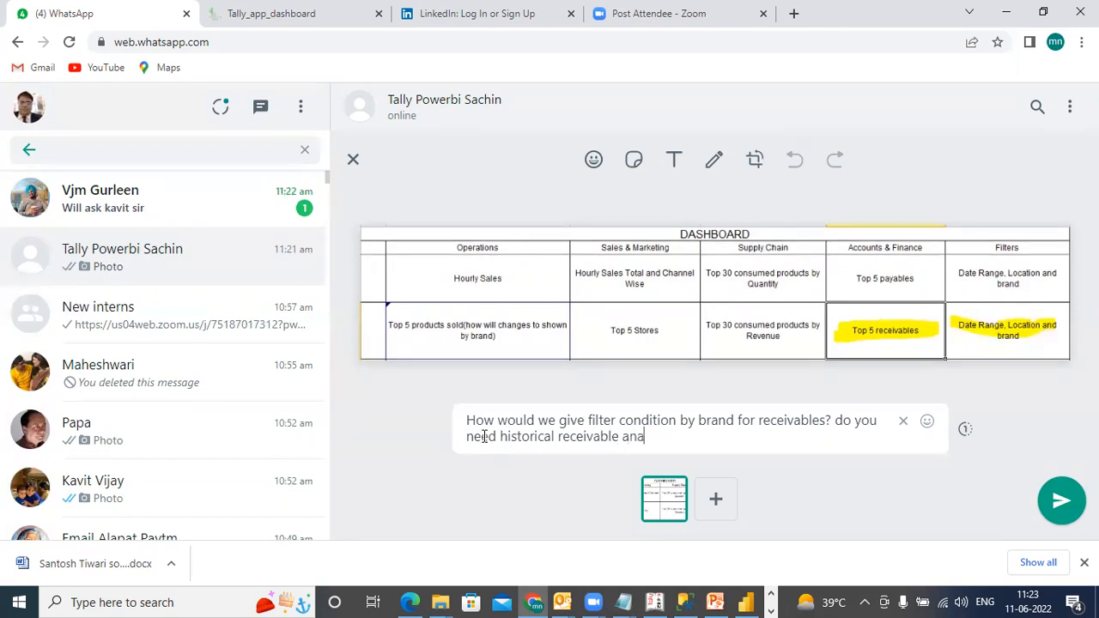
{"action": "type", "text": "lysis?"}
{"action": "left_click", "coordinate": [1059, 503]}
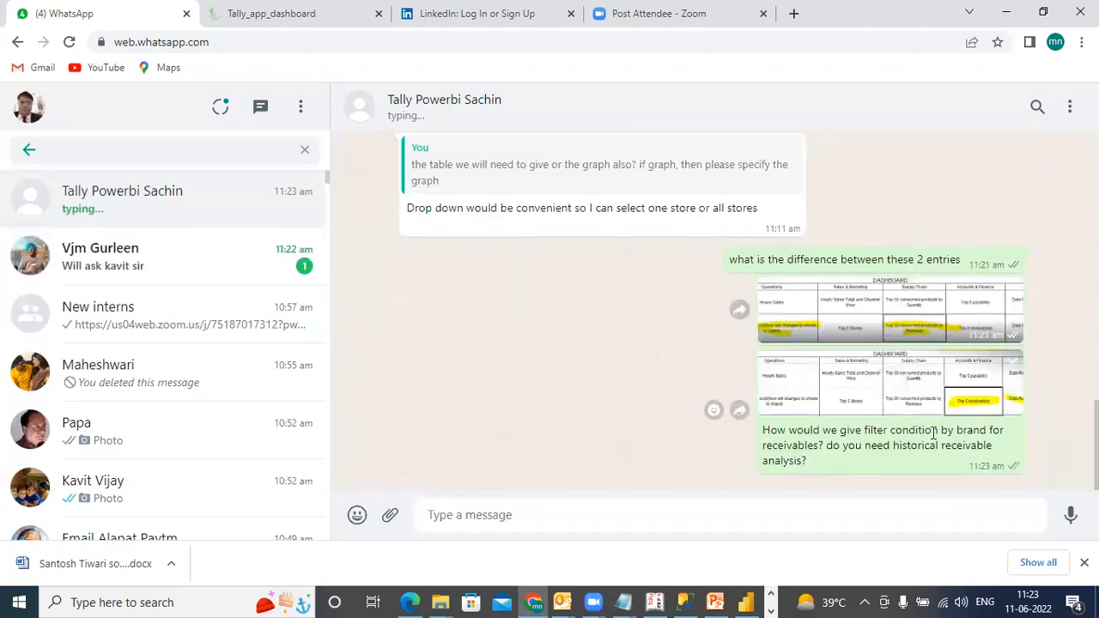
Step: Switch to Power BI Desktop, deselect the table, and snip the Page 3 area containing the date slicer, godown slicer and product table
{"action": "left_click", "coordinate": [746, 602]}
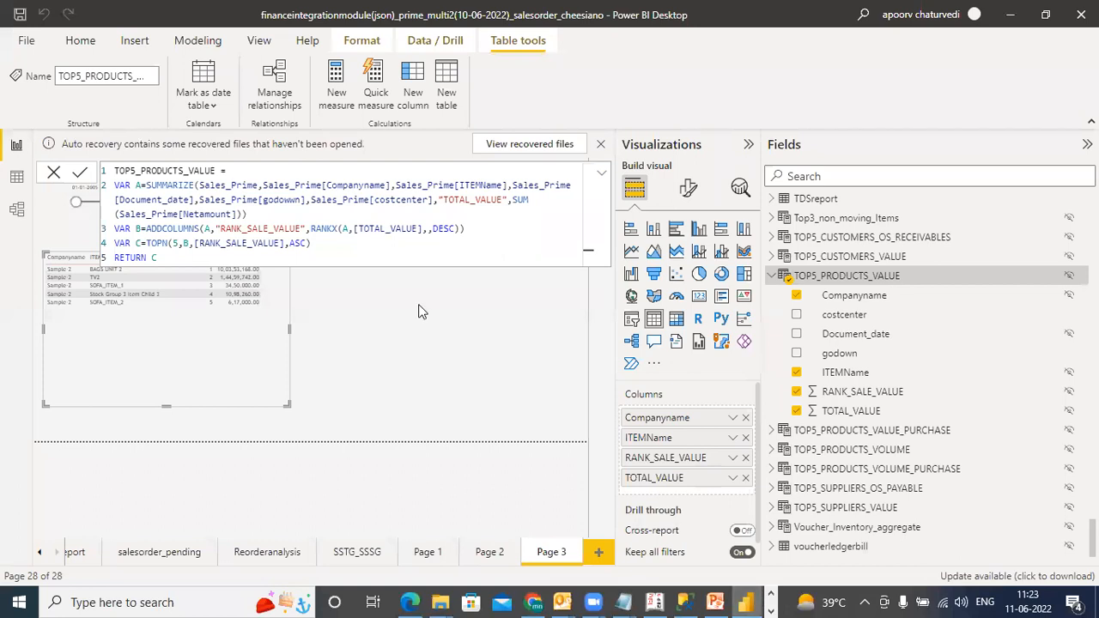
{"action": "left_click", "coordinate": [487, 326]}
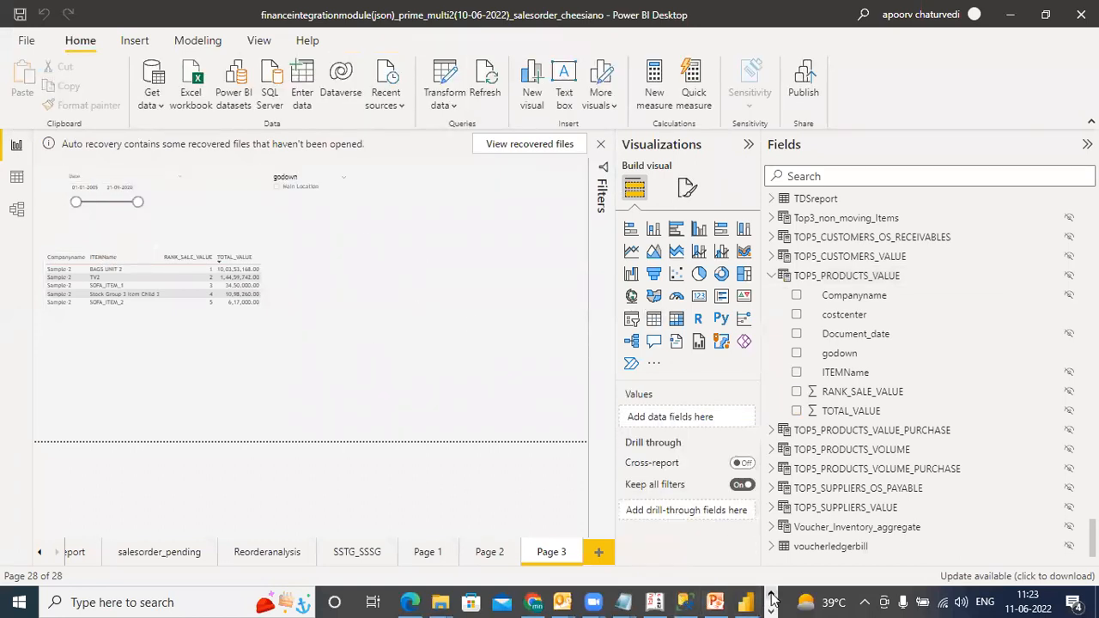
{"action": "left_click", "coordinate": [454, 602]}
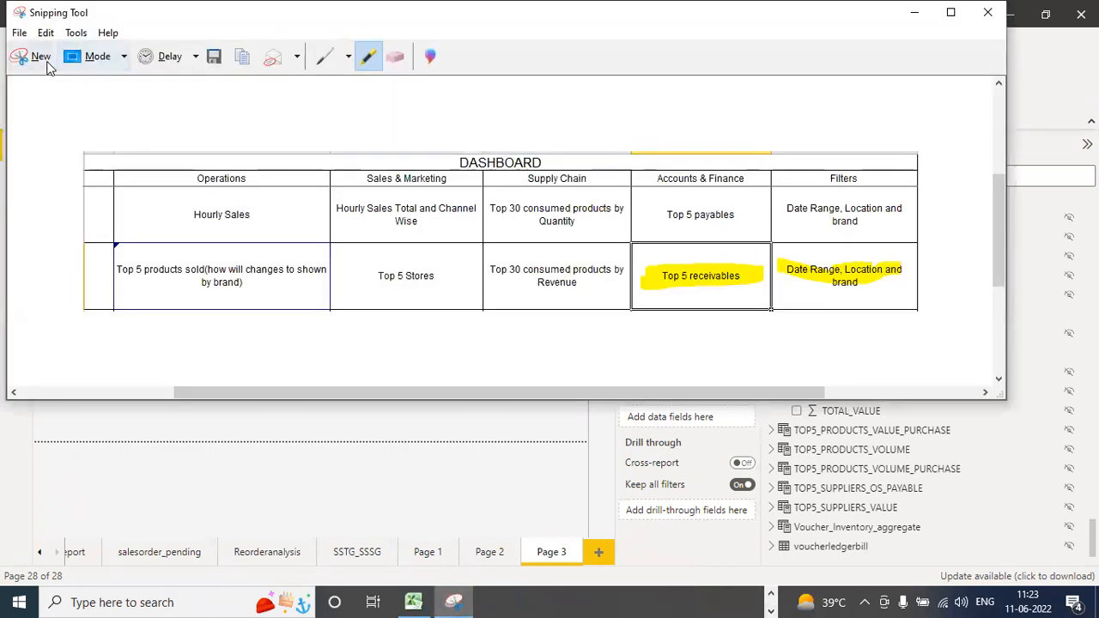
{"action": "left_click", "coordinate": [47, 61]}
{"action": "mouse_move", "coordinate": [33, 155]}
{"action": "left_mouse_down"}
{"action": "mouse_move", "coordinate": [470, 387]}
{"action": "mouse_move", "coordinate": [461, 377]}
{"action": "left_mouse_up"}
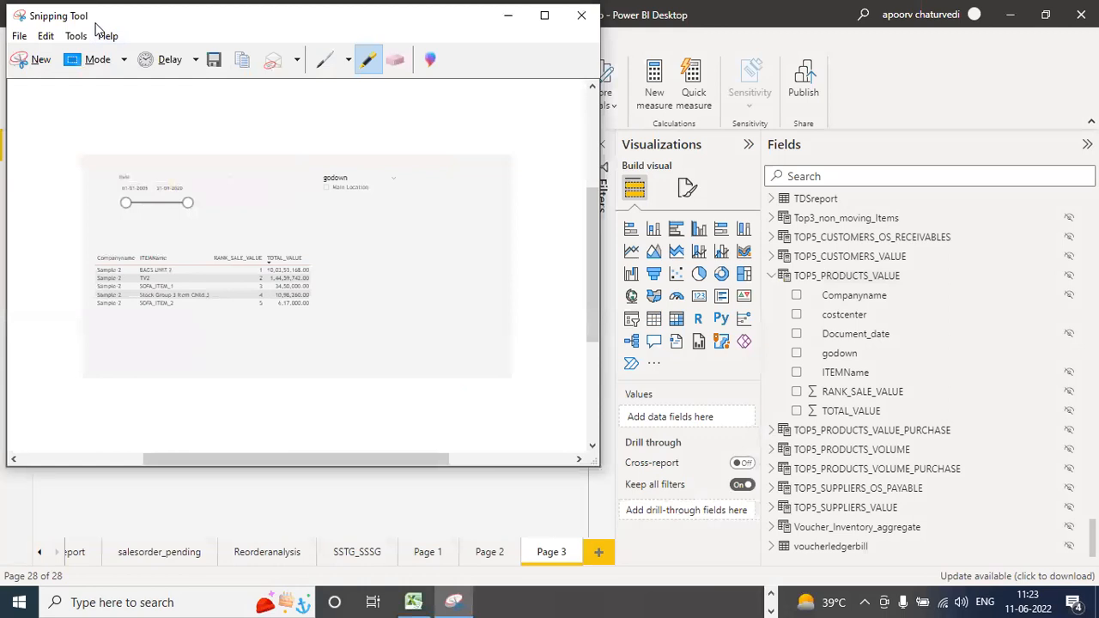
Step: Copy the Page 3 snip and switch to the client chat in WhatsApp Web
{"action": "left_click", "coordinate": [46, 36]}
{"action": "left_click", "coordinate": [68, 54]}
{"action": "left_click", "coordinate": [772, 597]}
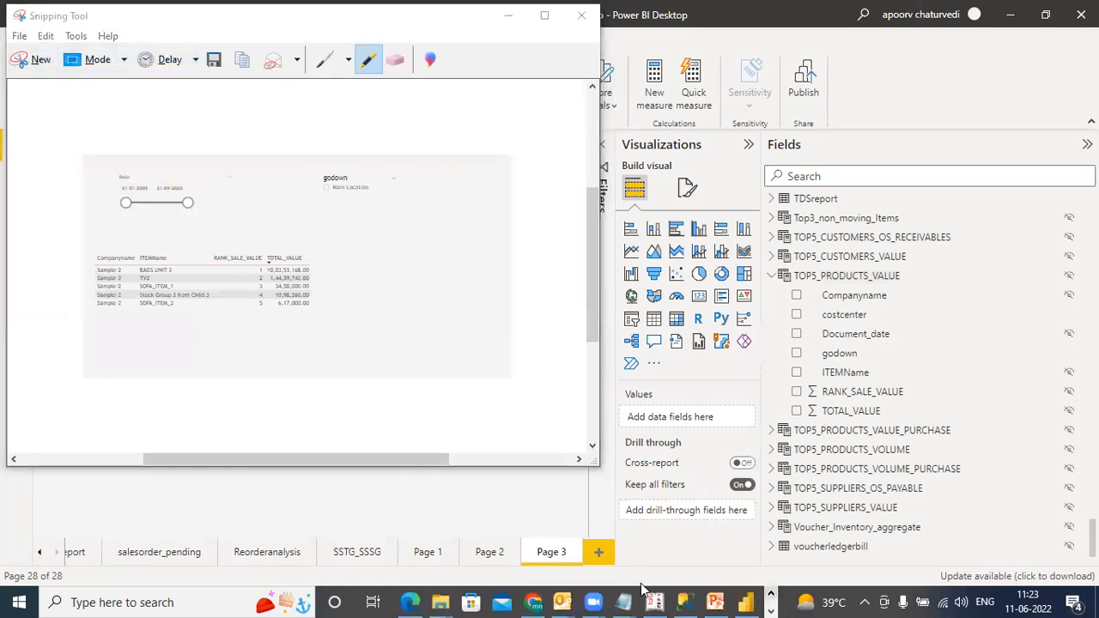
{"action": "left_click", "coordinate": [533, 602]}
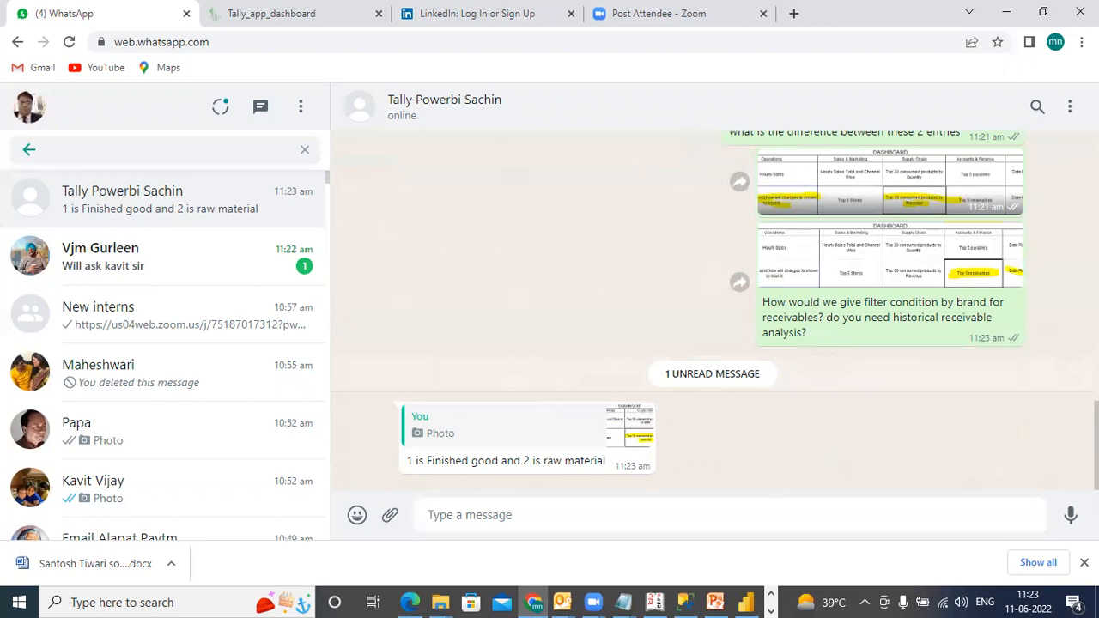
Step: Reply to the client's message about the store drop-down with the pasted Page 3 snip
{"action": "scroll", "coordinate": [712, 309], "scroll_direction": "up", "scroll_amount": 3}
{"action": "scroll", "coordinate": [833, 352], "scroll_direction": "up", "scroll_amount": 1}
{"action": "left_click", "coordinate": [795, 313]}
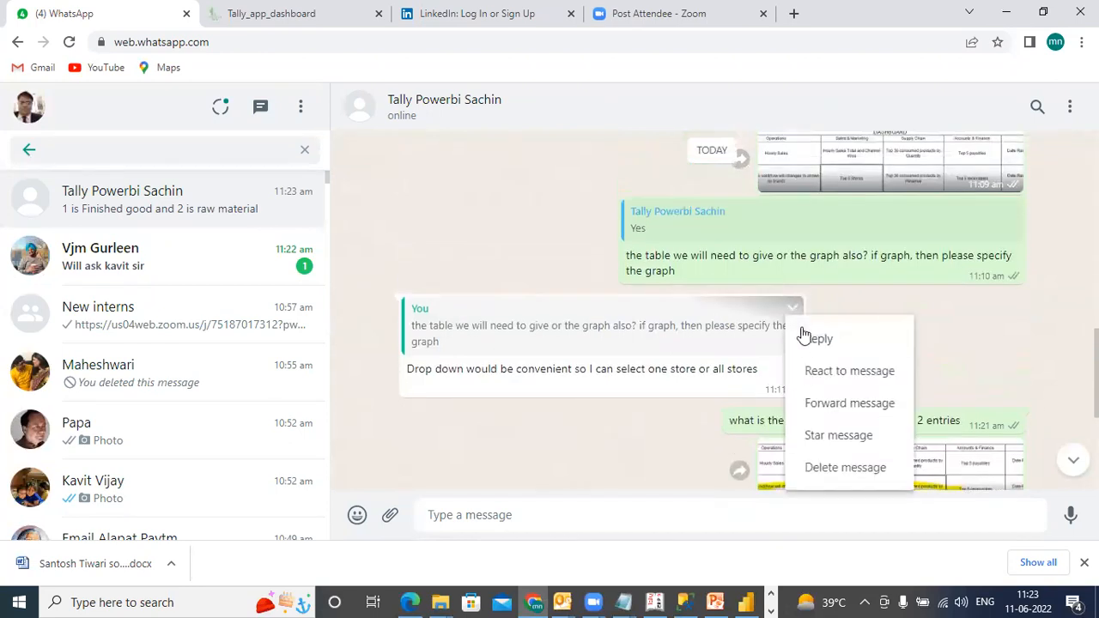
{"action": "left_click", "coordinate": [804, 335]}
{"action": "key", "text": "ctrl+v"}
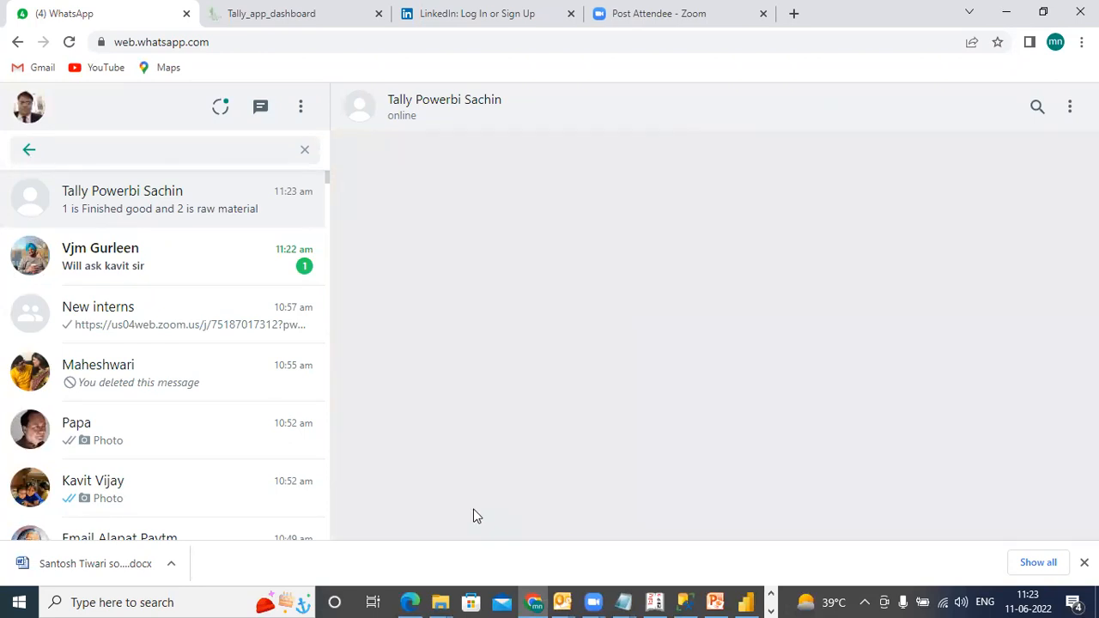
{"action": "key", "text": "Return"}
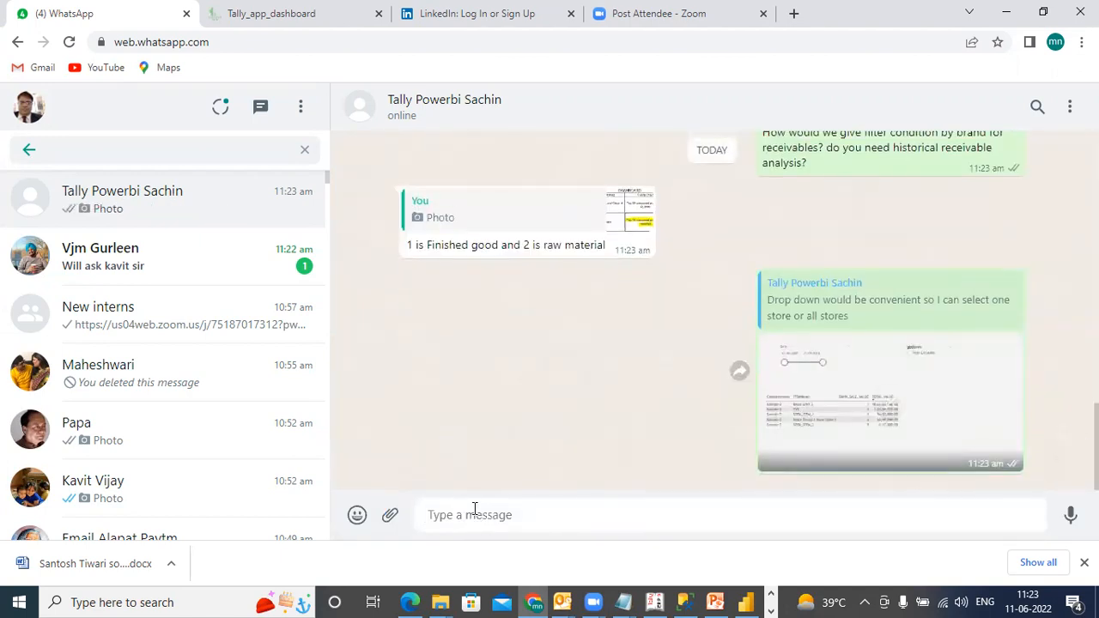
Step: Switch to Power BI Desktop and shrink the product table visual on Page 3 in width and height
{"action": "left_click", "coordinate": [747, 601]}
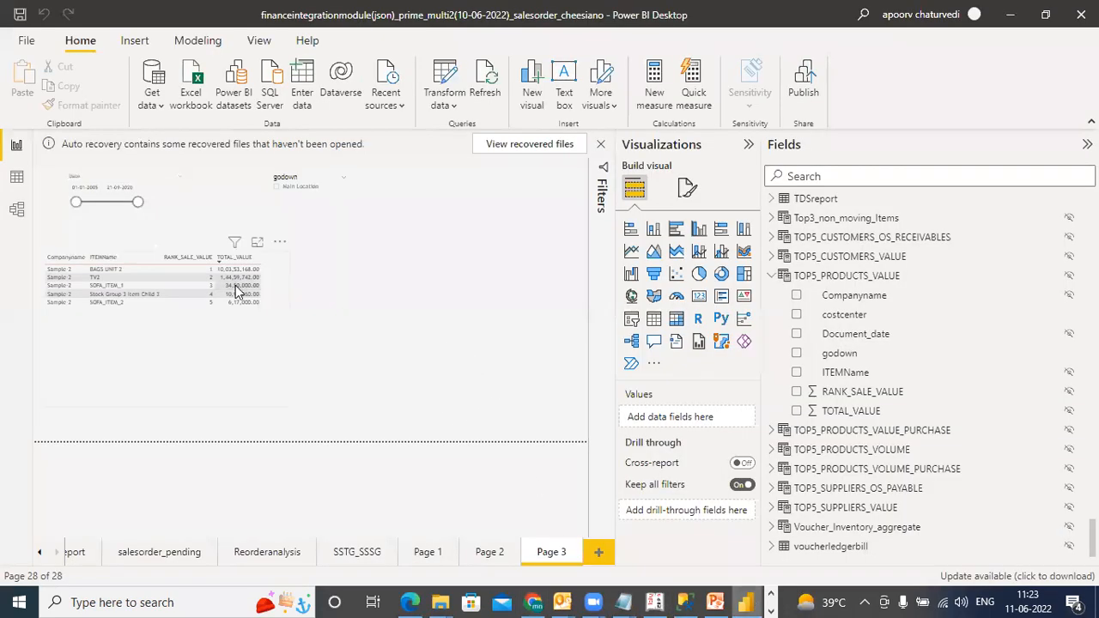
{"action": "left_click", "coordinate": [241, 316]}
{"action": "left_click_drag", "start_coordinate": [283, 398], "coordinate": [237, 355]}
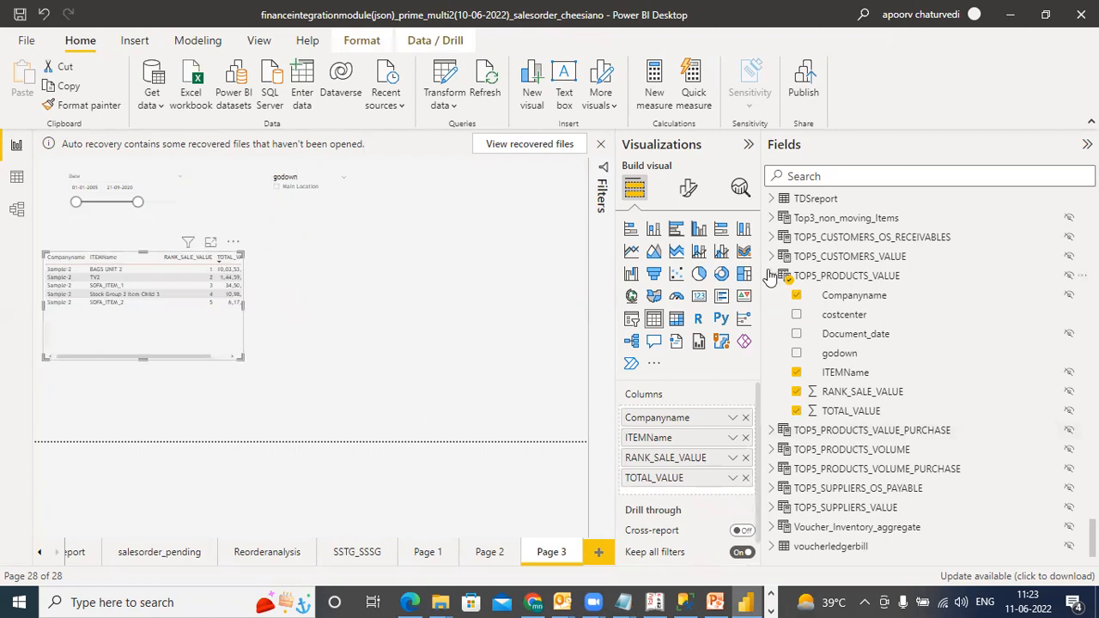
{"action": "left_click", "coordinate": [771, 274]}
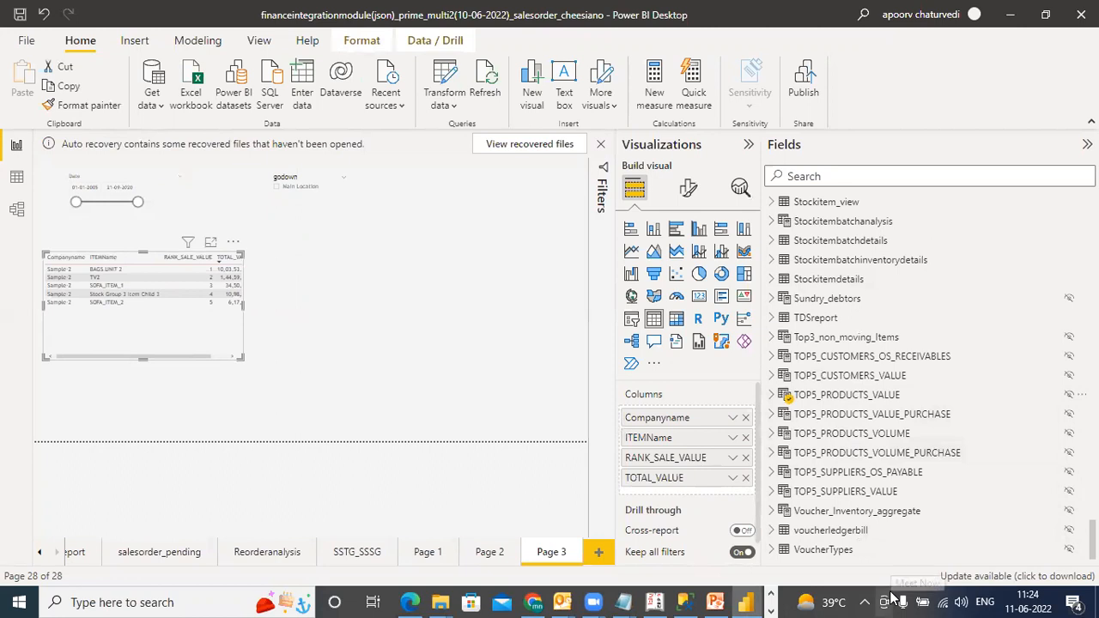
{"action": "left_click", "coordinate": [773, 453]}
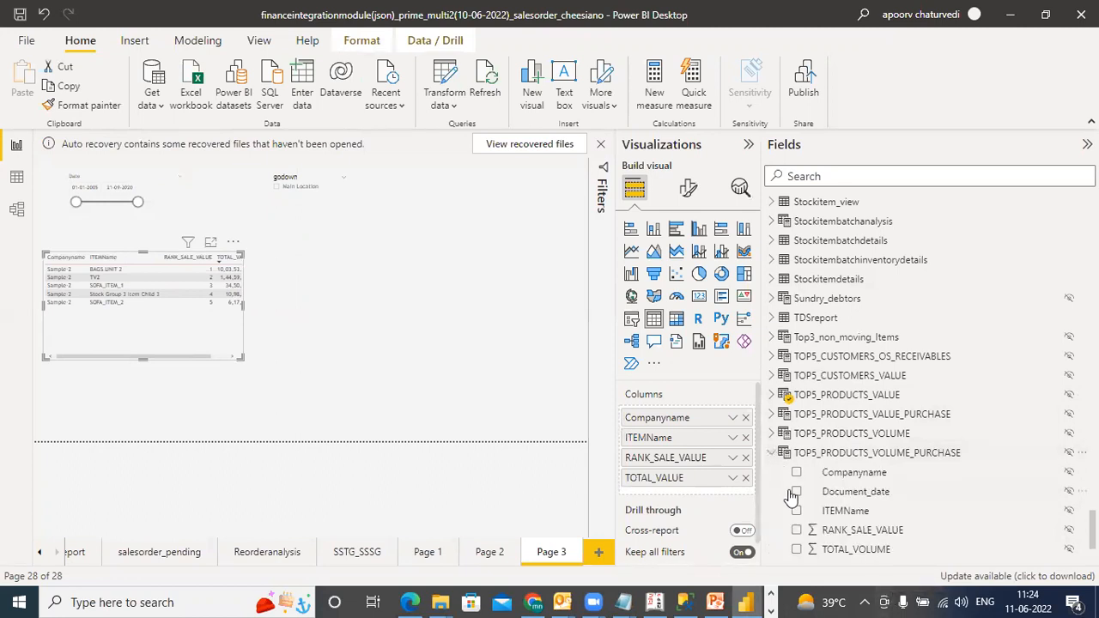
{"action": "left_click", "coordinate": [935, 454]}
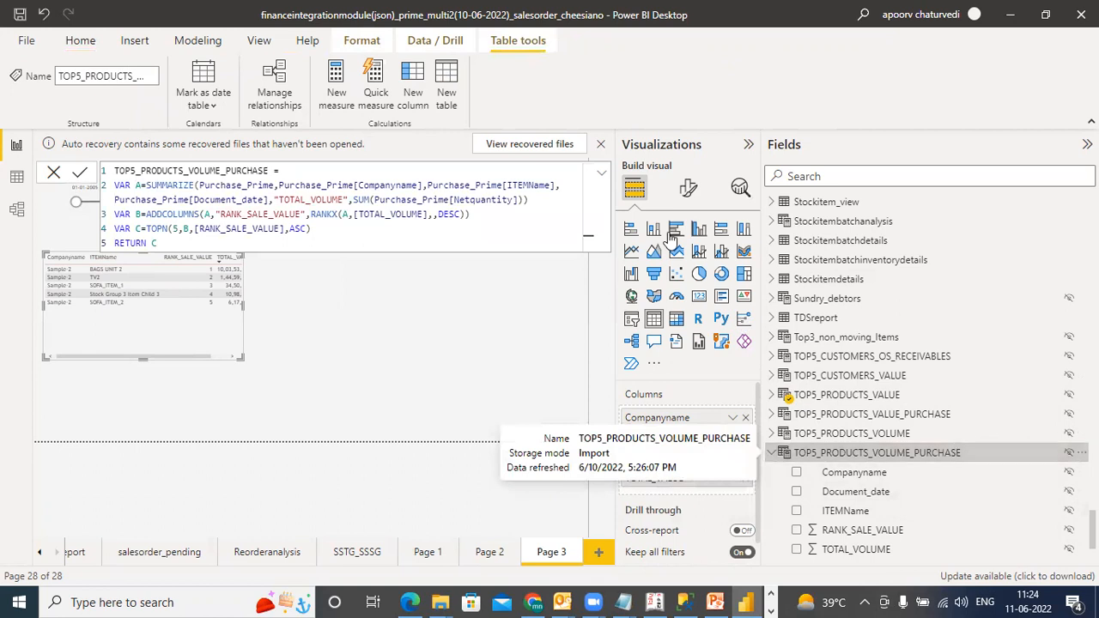
{"action": "left_click", "coordinate": [276, 200]}
{"action": "type", "text": "\""}
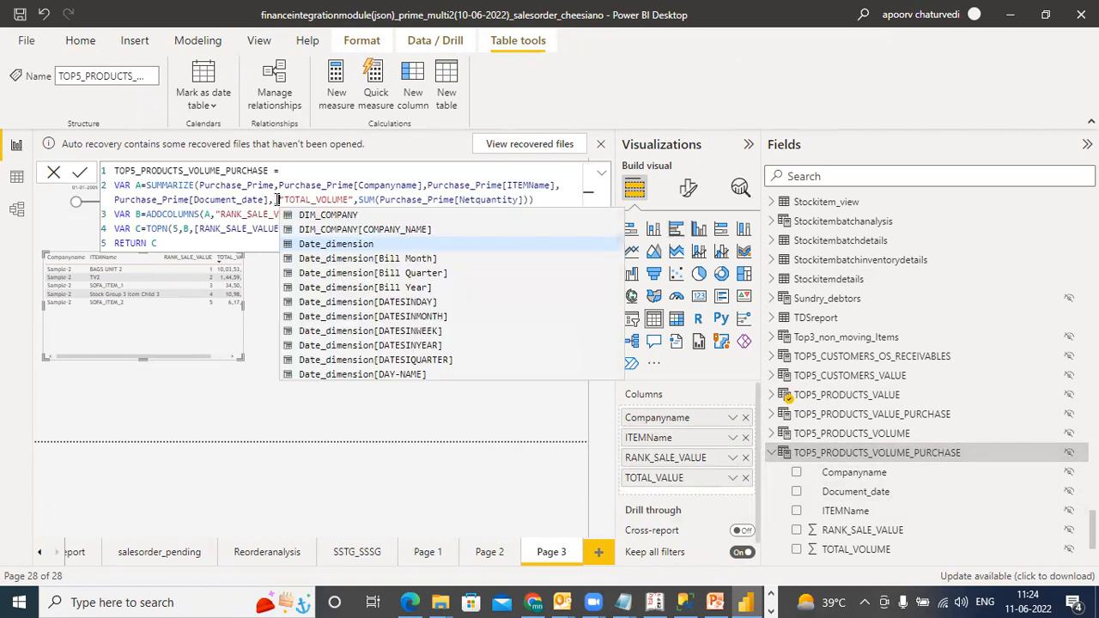
{"action": "type", "text": "godown"}
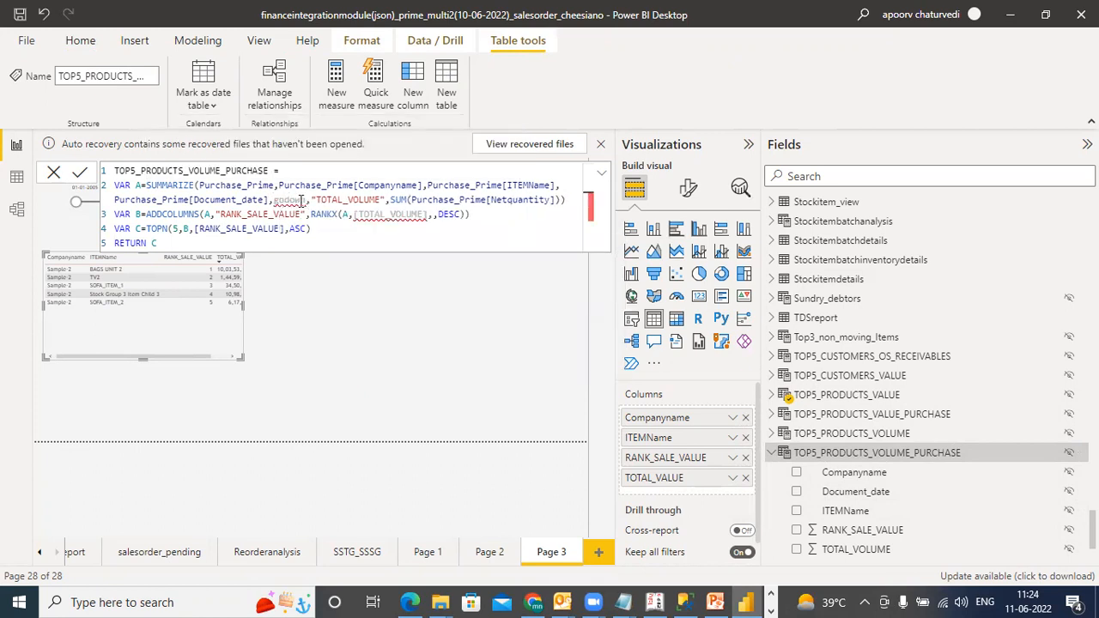
{"action": "left_click_drag", "start_coordinate": [309, 199], "coordinate": [275, 200]}
{"action": "key", "text": "BackSpace"}
{"action": "key", "text": "BackSpace"}
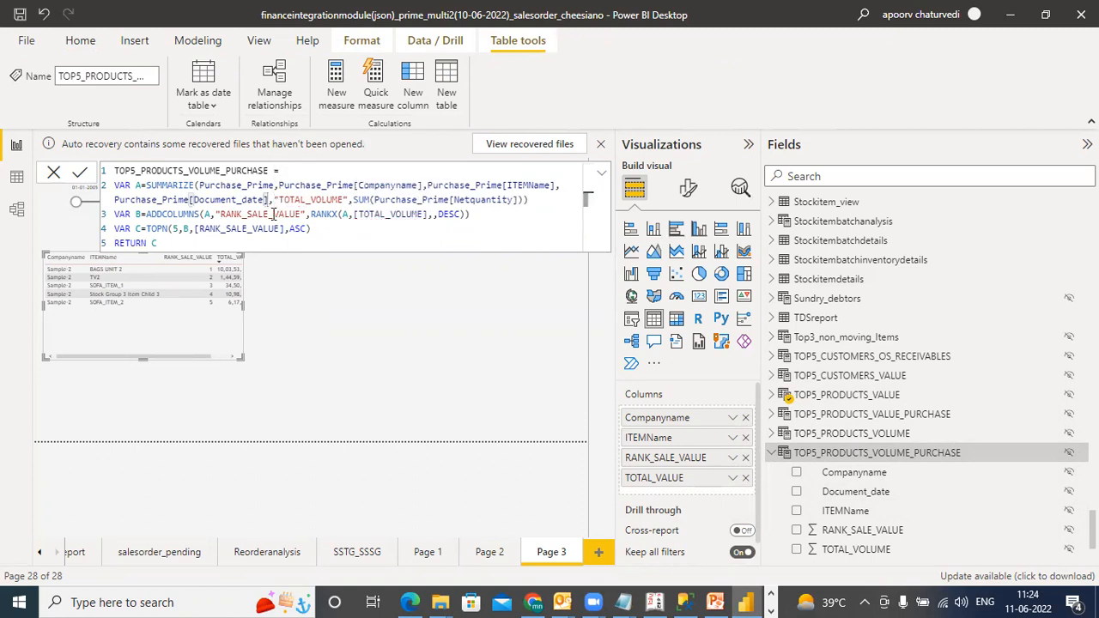
Step: Collapse the formula editor, check the client's latest reply in WhatsApp Web, and return to Power BI Desktop
{"action": "left_click", "coordinate": [601, 177]}
{"action": "left_click", "coordinate": [532, 601]}
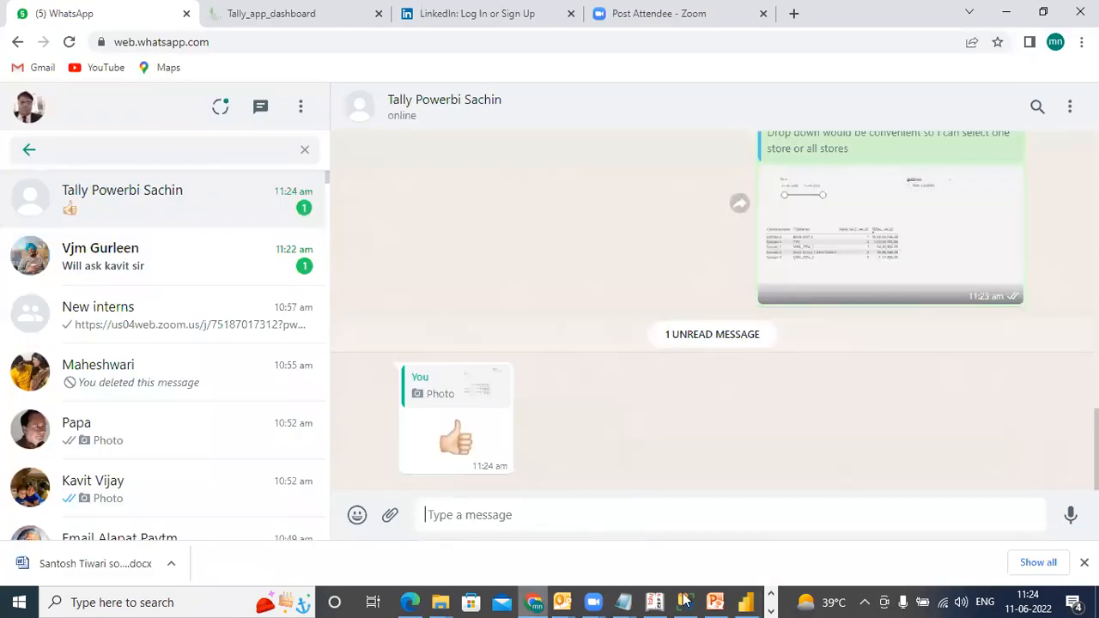
{"action": "left_click", "coordinate": [747, 601]}
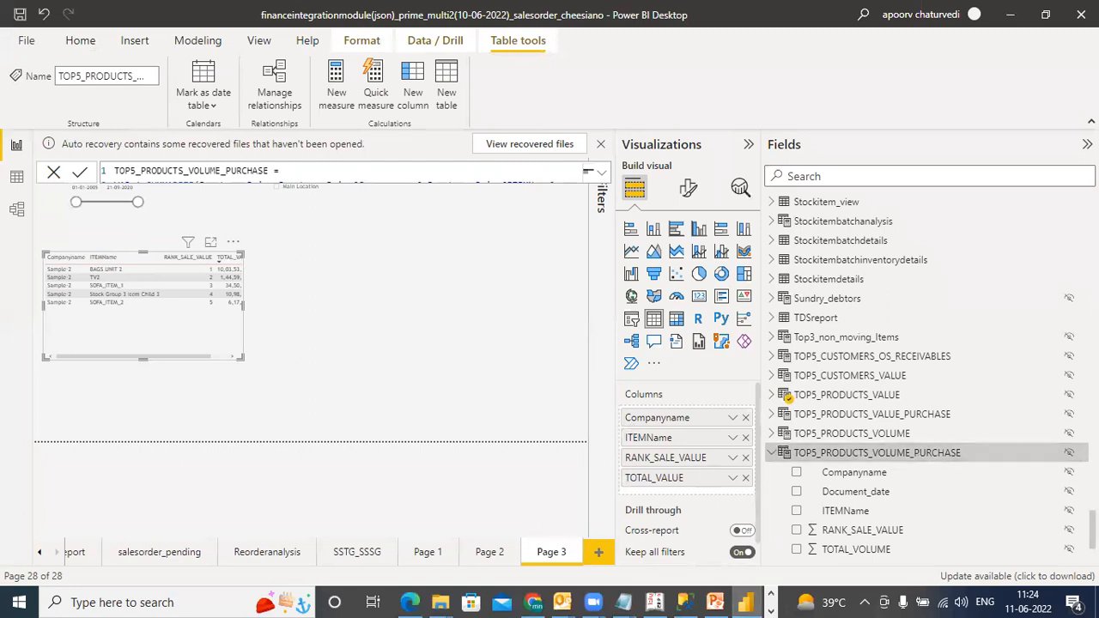
Step: In the Purchase_Prime table formula, add a "godown" column from Stockitem_view[godown] to the SELECTCOLUMNS of variable c
{"action": "scroll", "coordinate": [788, 396], "scroll_direction": "up", "scroll_amount": 5}
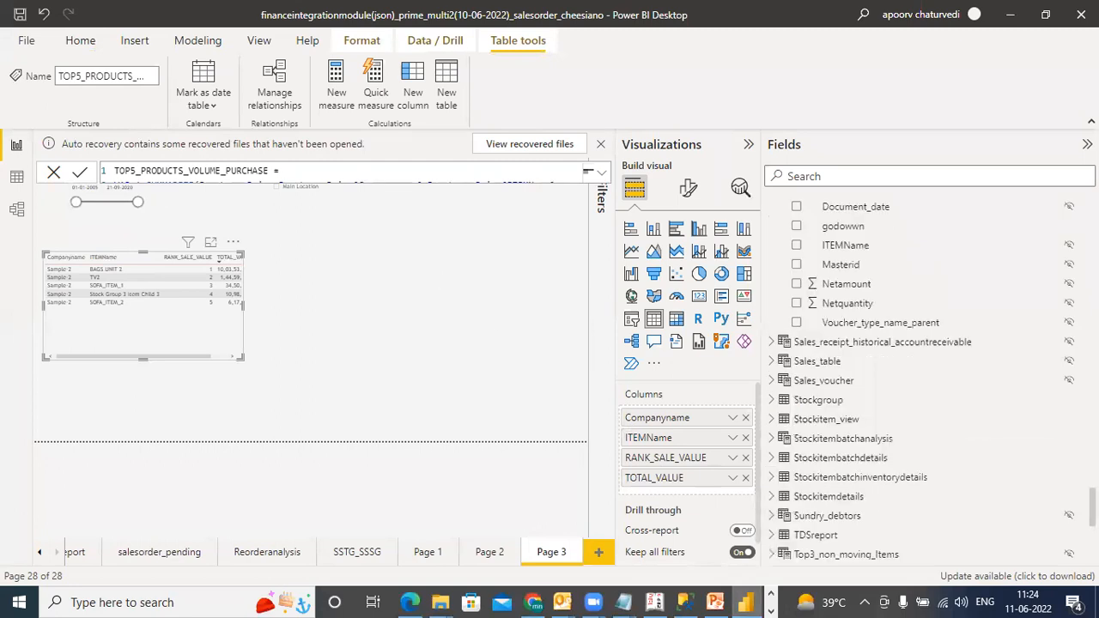
{"action": "scroll", "coordinate": [859, 378], "scroll_direction": "up", "scroll_amount": 13}
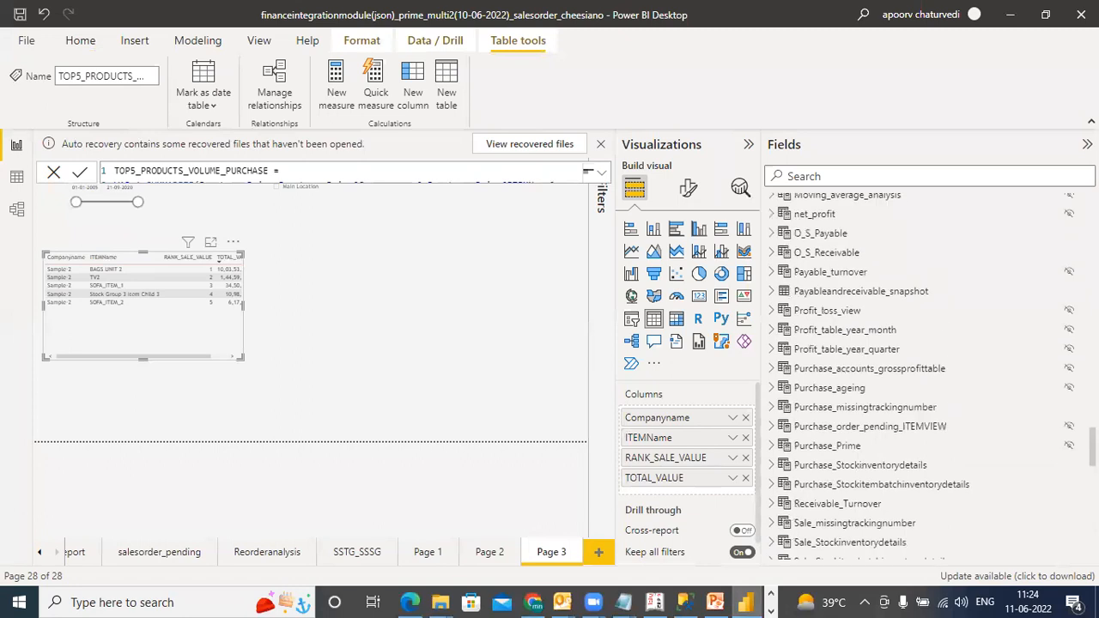
{"action": "left_click", "coordinate": [795, 450]}
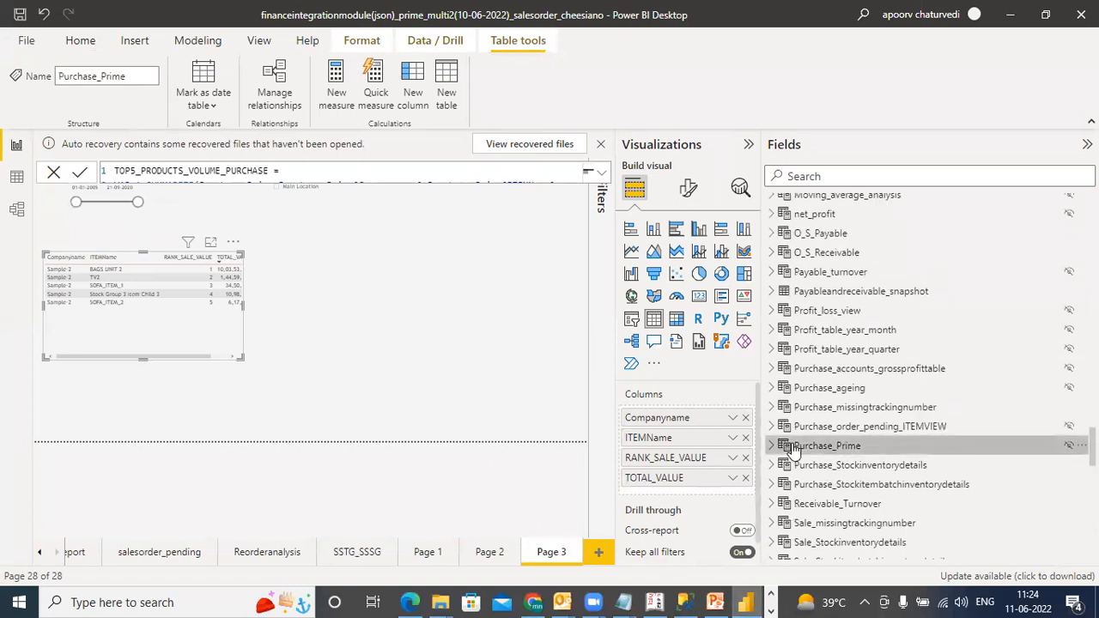
{"action": "left_click", "coordinate": [603, 174]}
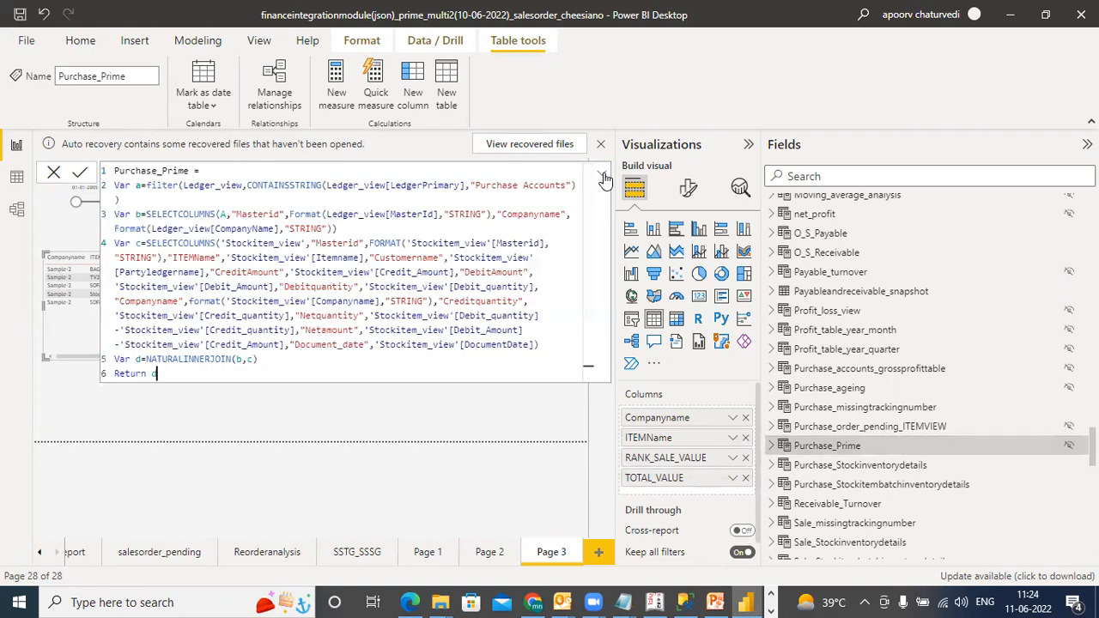
{"action": "left_click", "coordinate": [533, 343]}
{"action": "type", "text": ",\"go"}
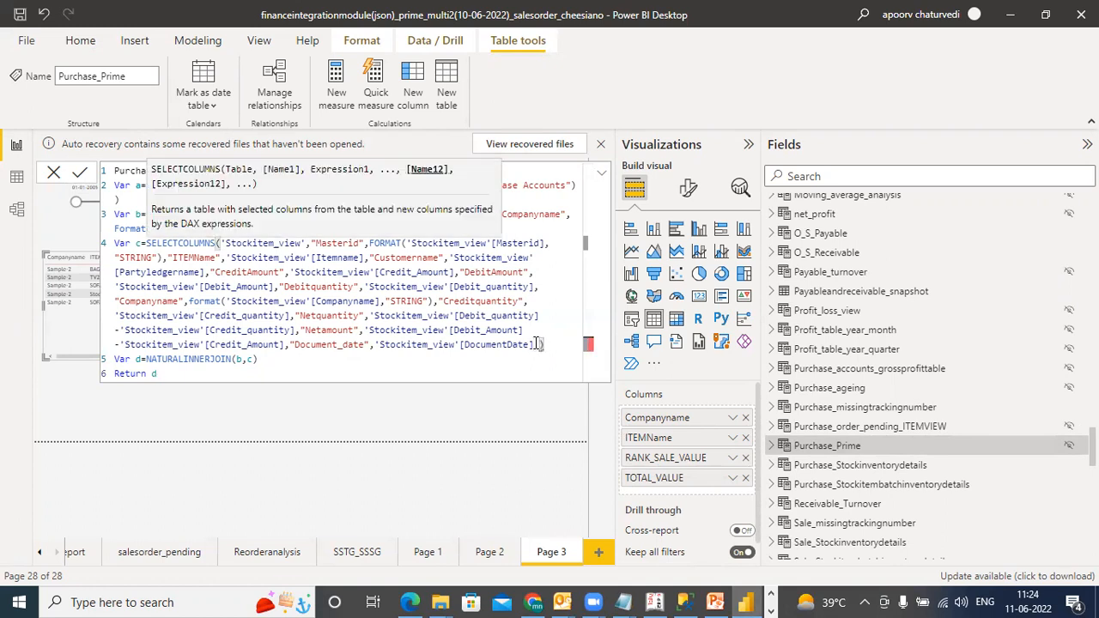
{"action": "type", "text": "down\",go"}
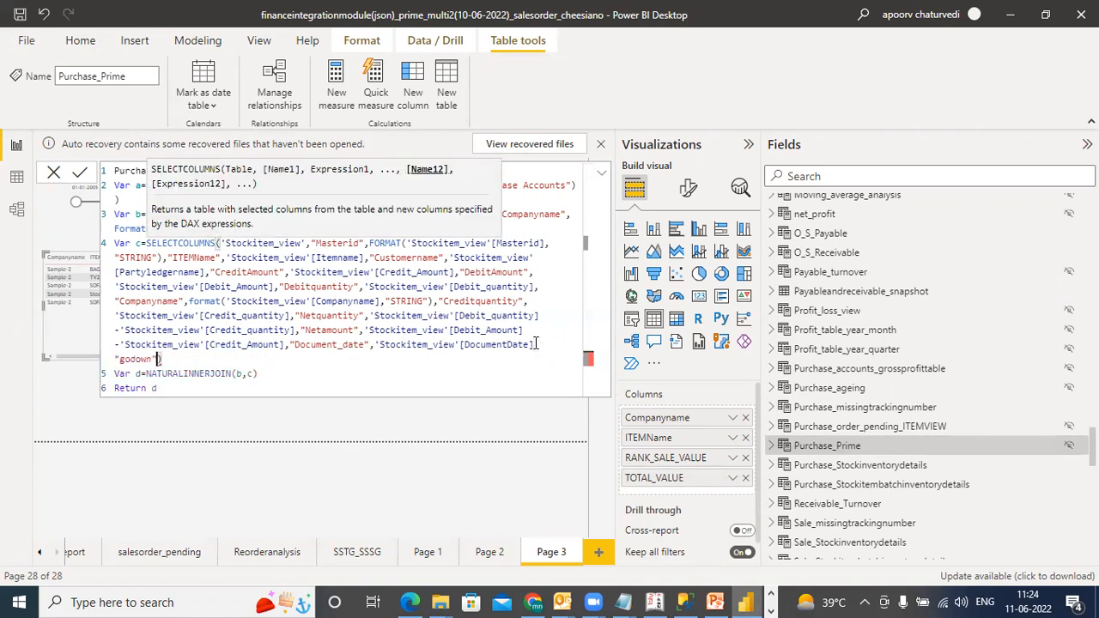
{"action": "type", "text": "d"}
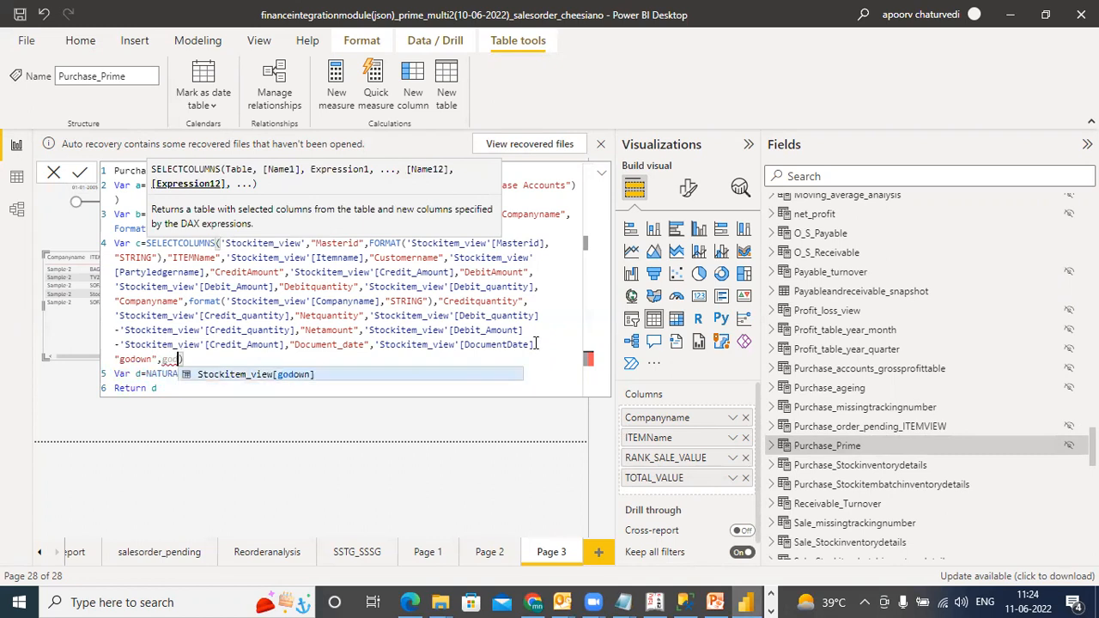
{"action": "left_click", "coordinate": [434, 375]}
Step: Add a "costcenter" column from Stockitem_view[Costcentrename] after the godown column in Purchase_Prime and commit the formula
{"action": "type", "text": ",\"cost"}
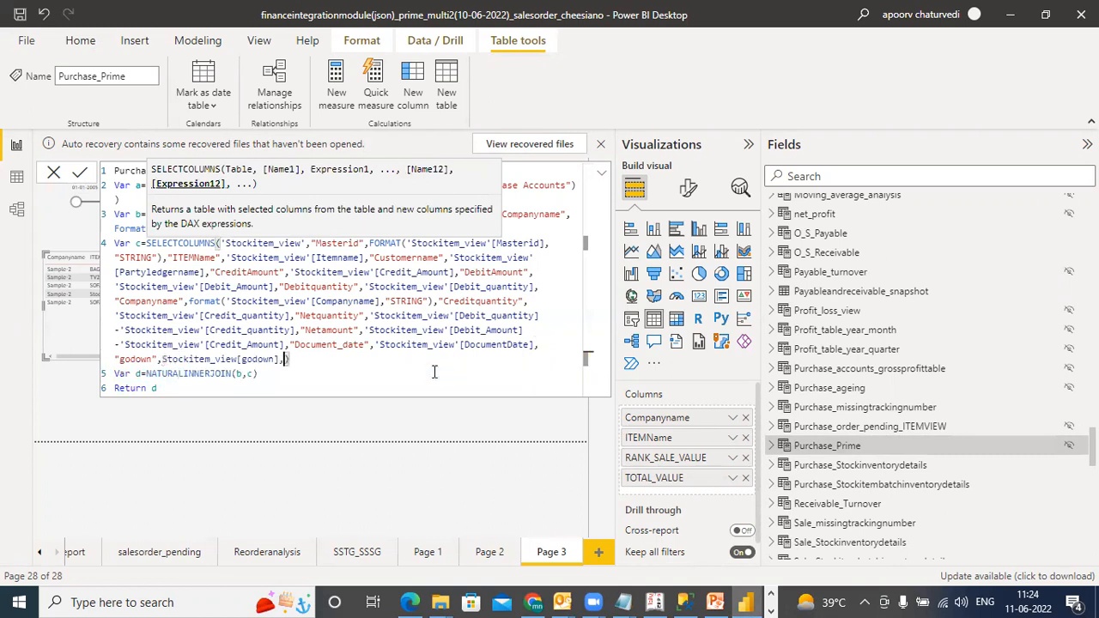
{"action": "type", "text": "center\",cos"}
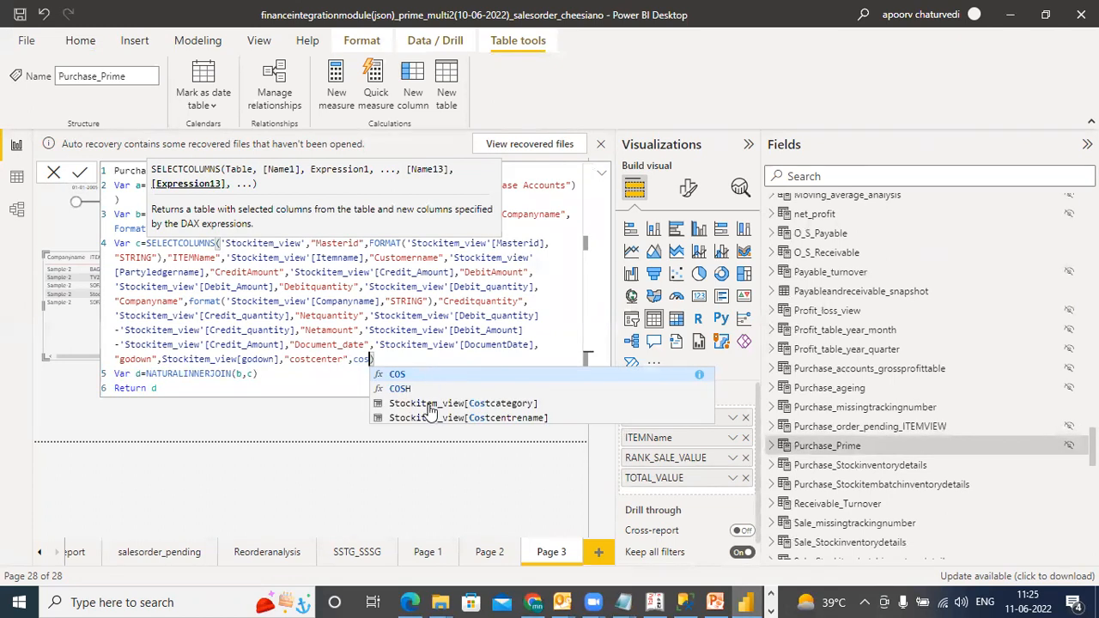
{"action": "left_click", "coordinate": [426, 417]}
{"action": "left_click", "coordinate": [209, 387]}
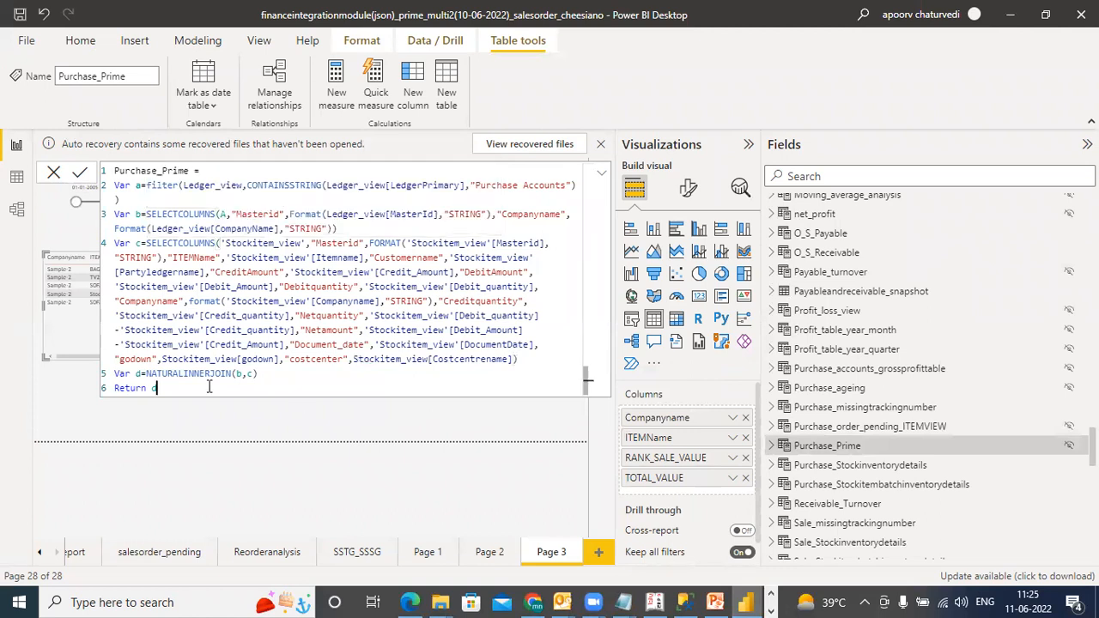
{"action": "key", "text": "Return"}
{"action": "left_click", "coordinate": [904, 488]}
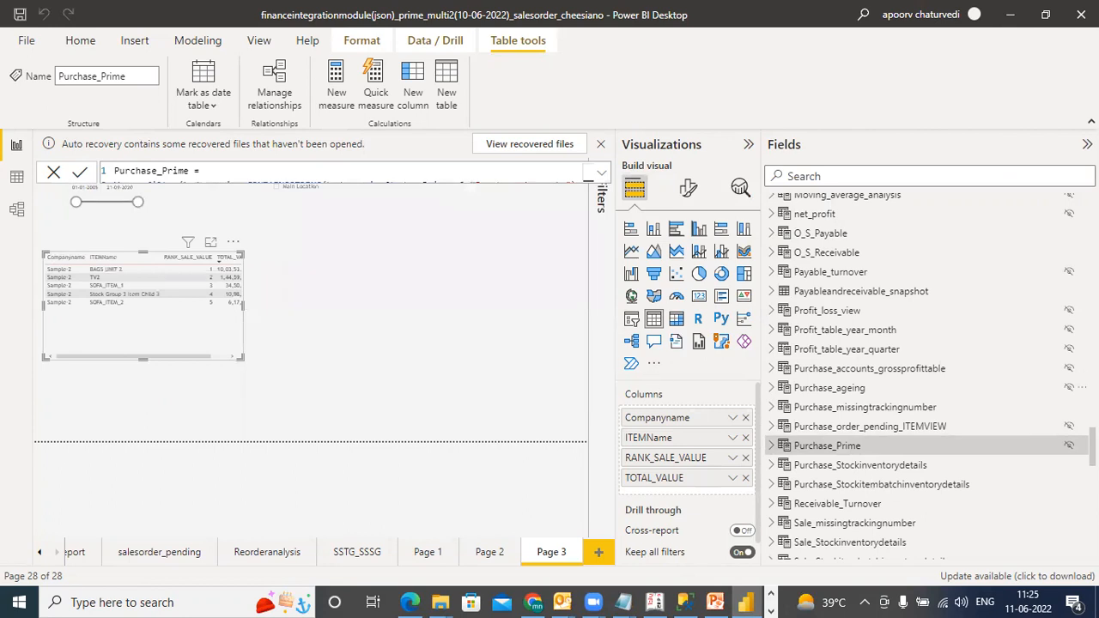
{"action": "scroll", "coordinate": [859, 446], "scroll_direction": "down", "scroll_amount": 10}
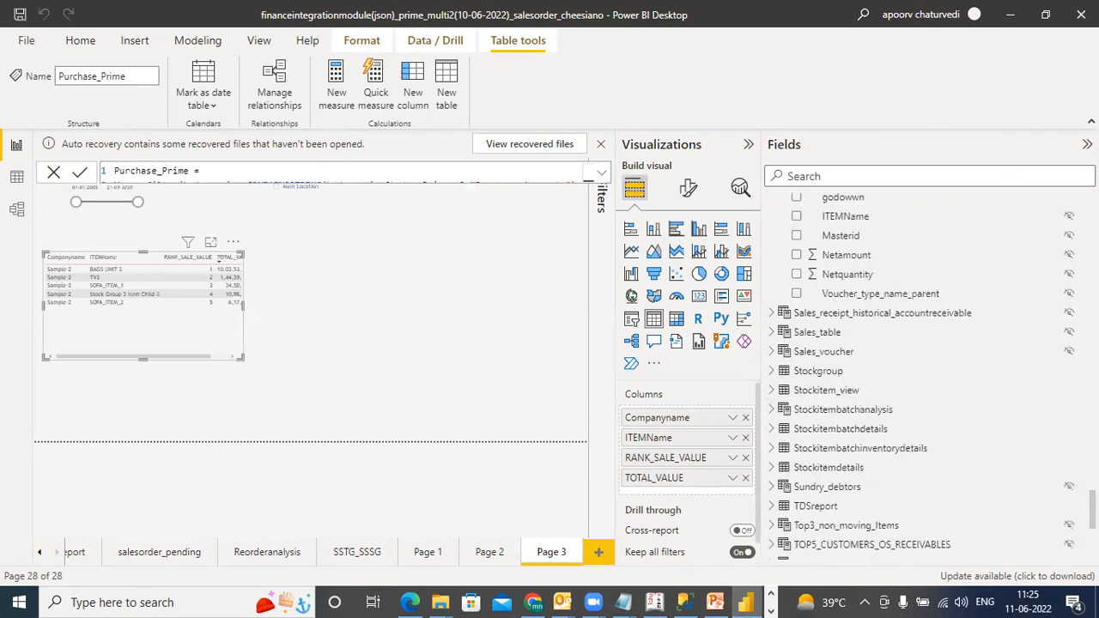
{"action": "scroll", "coordinate": [787, 348], "scroll_direction": "down", "scroll_amount": 5}
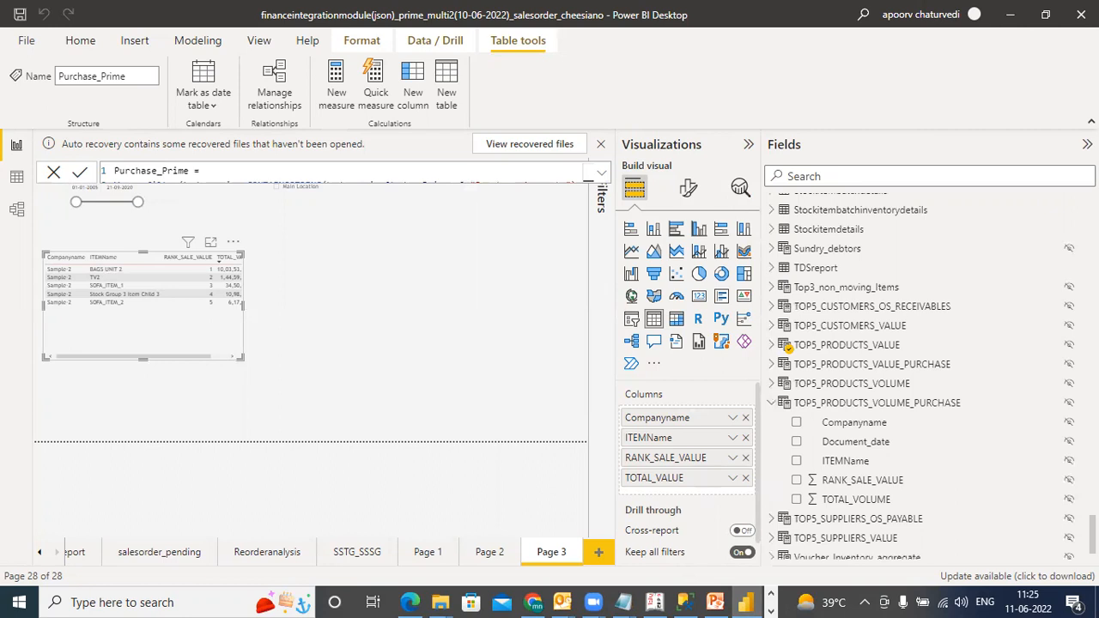
{"action": "left_click", "coordinate": [846, 348]}
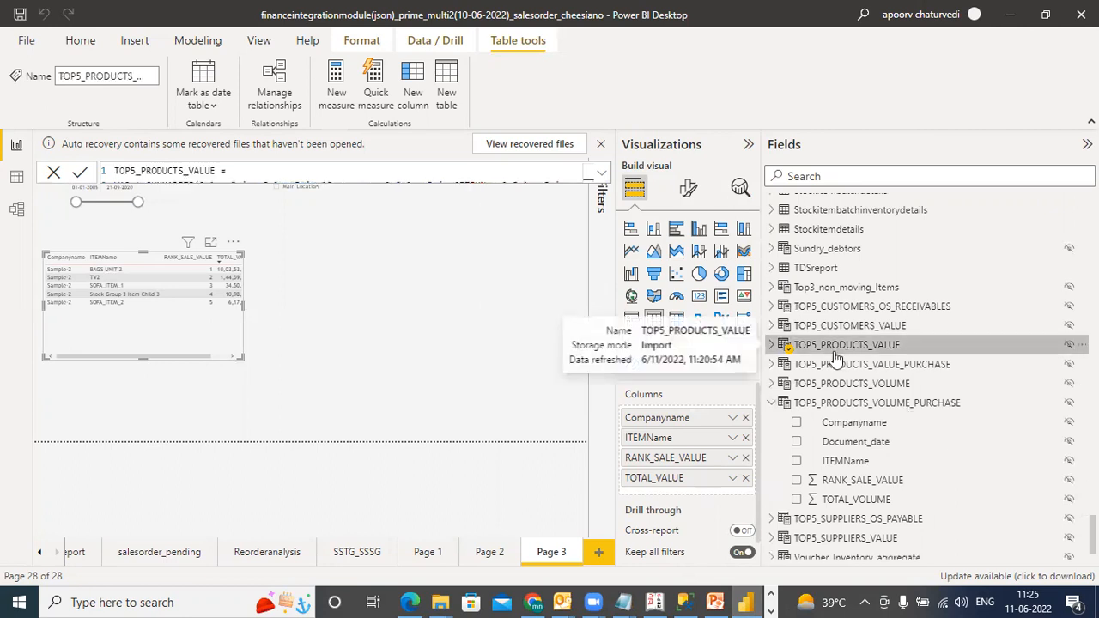
{"action": "left_click", "coordinate": [772, 345]}
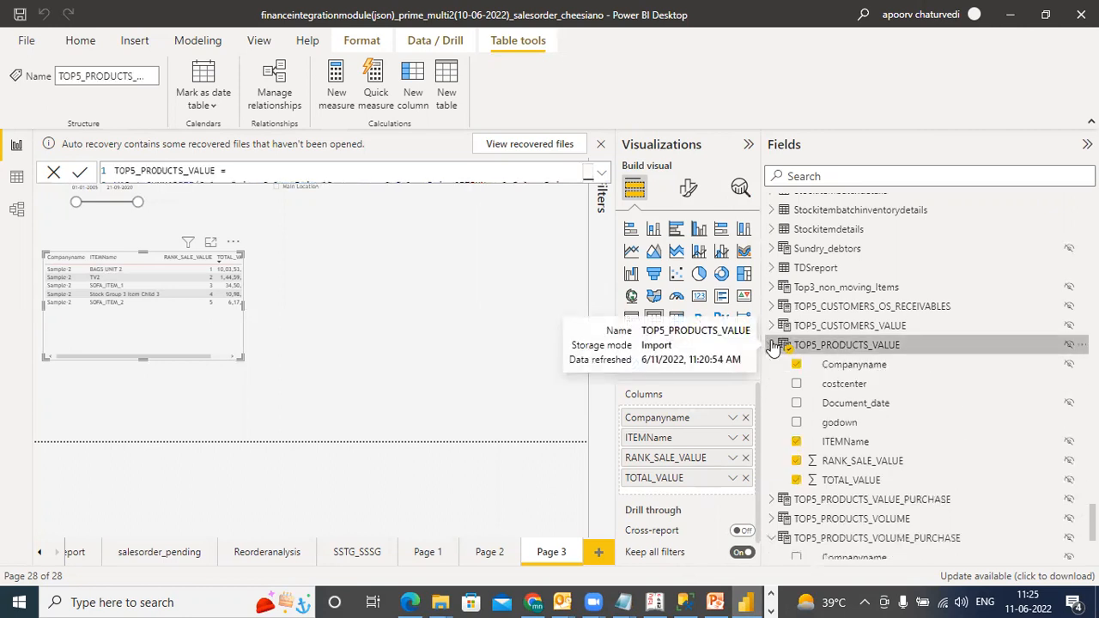
{"action": "left_click", "coordinate": [601, 173]}
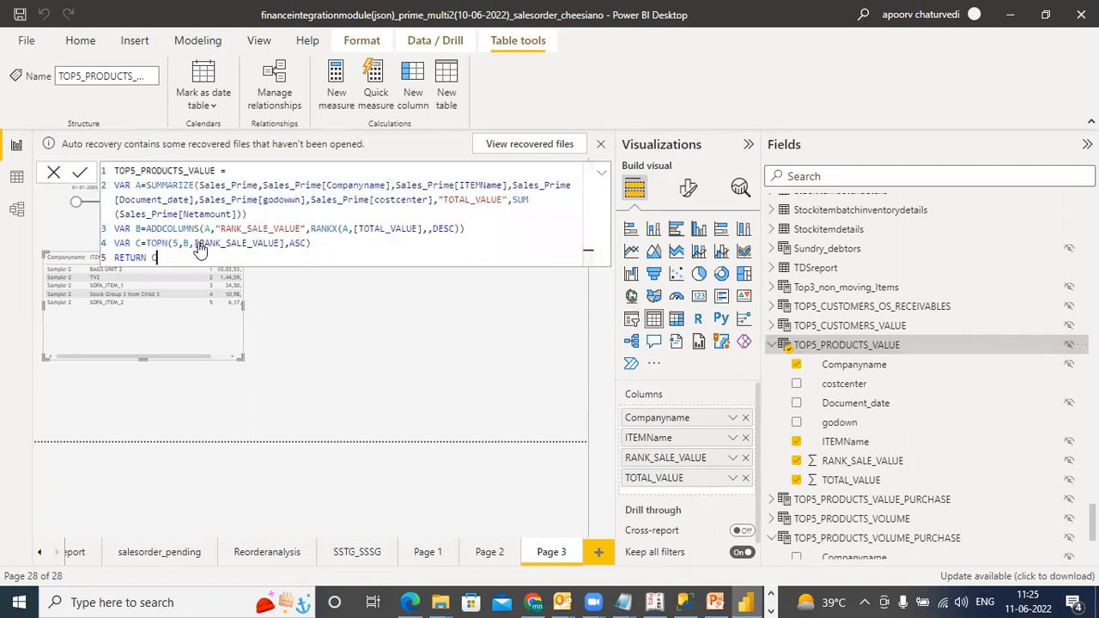
{"action": "left_click", "coordinate": [132, 170]}
{"action": "type", "text": "30"}
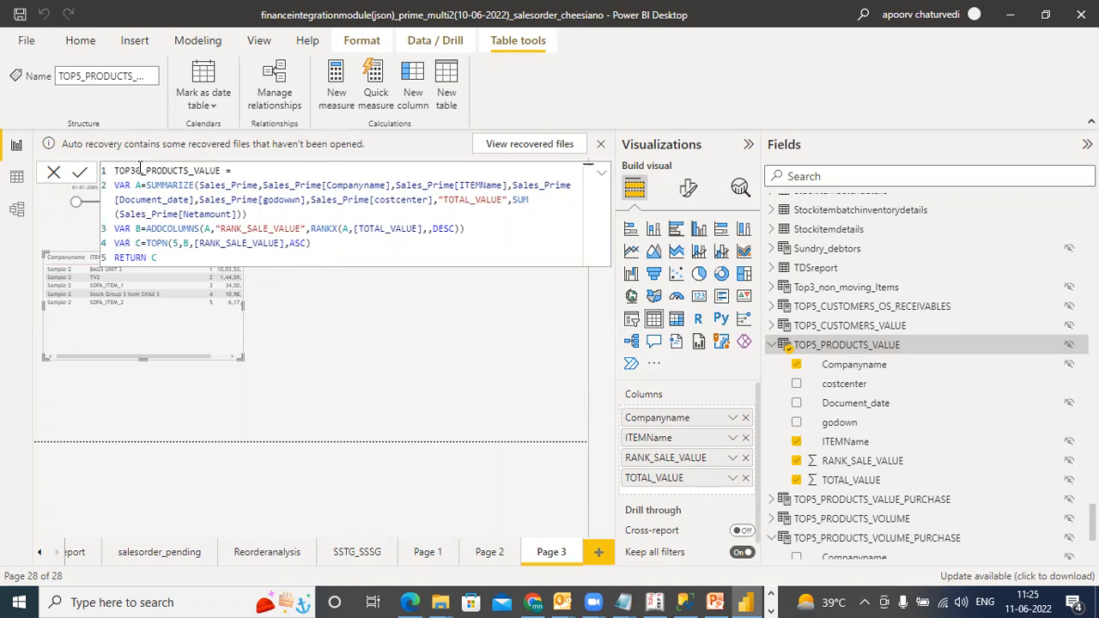
{"action": "left_click", "coordinate": [53, 176]}
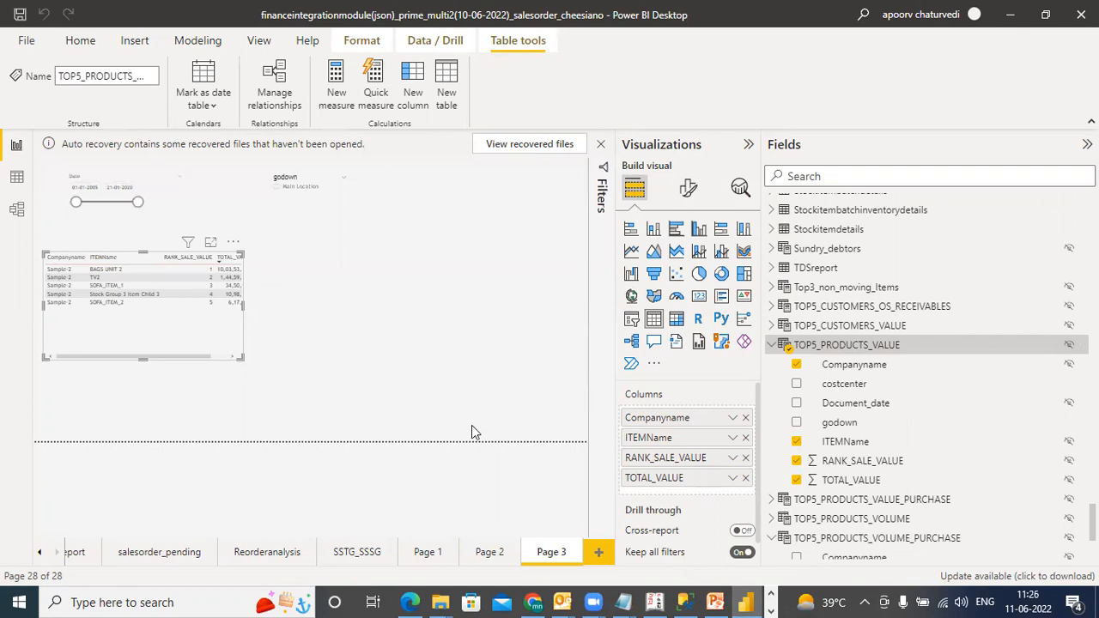
Step: Open the TOP5_PRODUCTS_VOLUME_PURCHASE table formula and rename the table to TOP30_PRODUCTS_VOLUME_PURCHASE
{"action": "left_click", "coordinate": [896, 524]}
{"action": "left_click", "coordinate": [893, 539]}
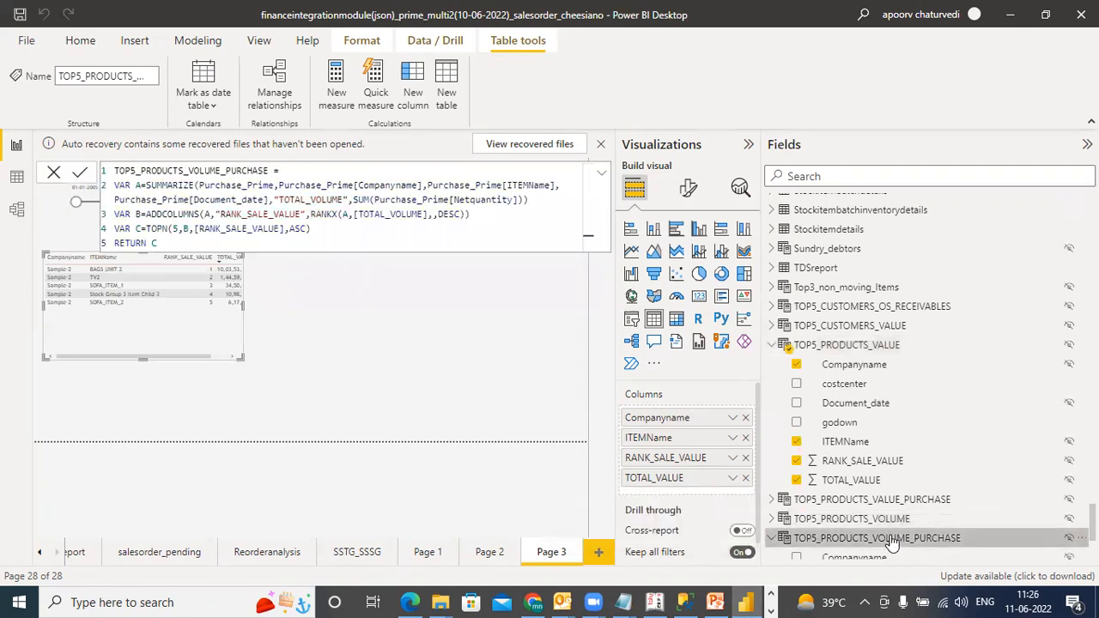
{"action": "left_click", "coordinate": [136, 168]}
{"action": "key", "text": "BackSpace"}
{"action": "type", "text": "30"}
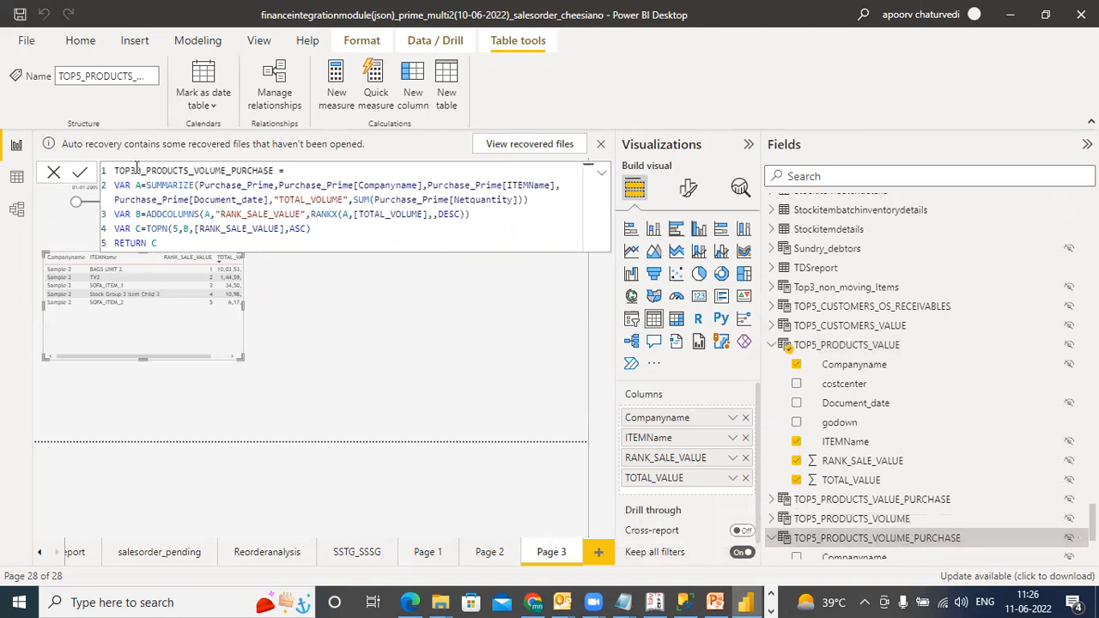
Step: Add Purchase_Prime[godown] and Purchase_Prime[costcenter] after Document_date in the SUMMARIZE of VAR A in the purchase volume formula
{"action": "left_click", "coordinate": [273, 199]}
{"action": "type", "text": ","}
{"action": "key", "text": "Escape"}
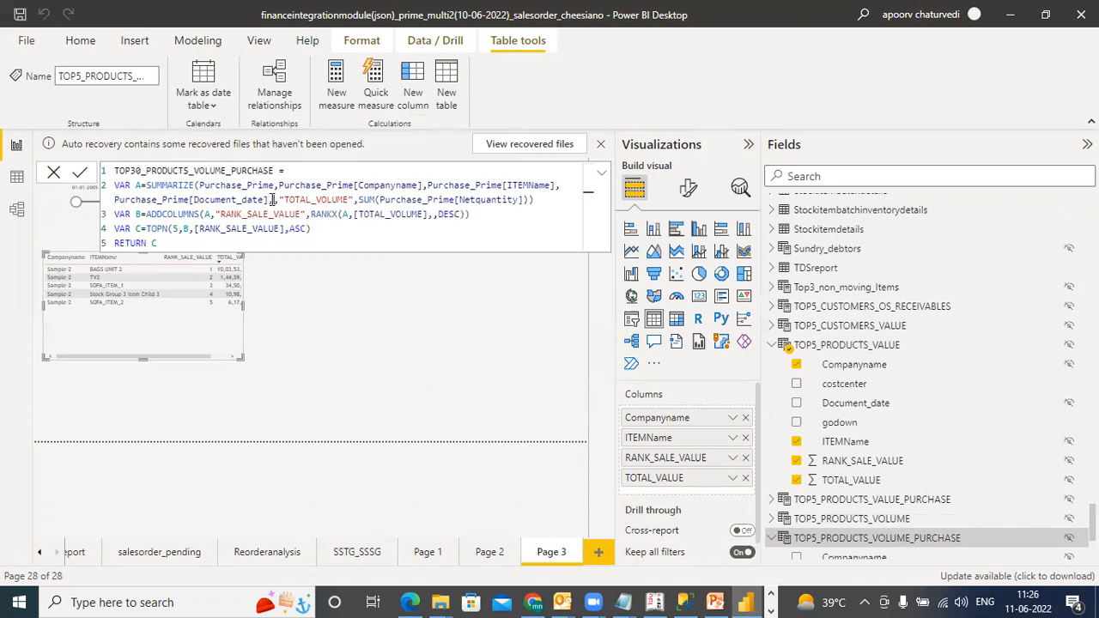
{"action": "type", "text": "go"}
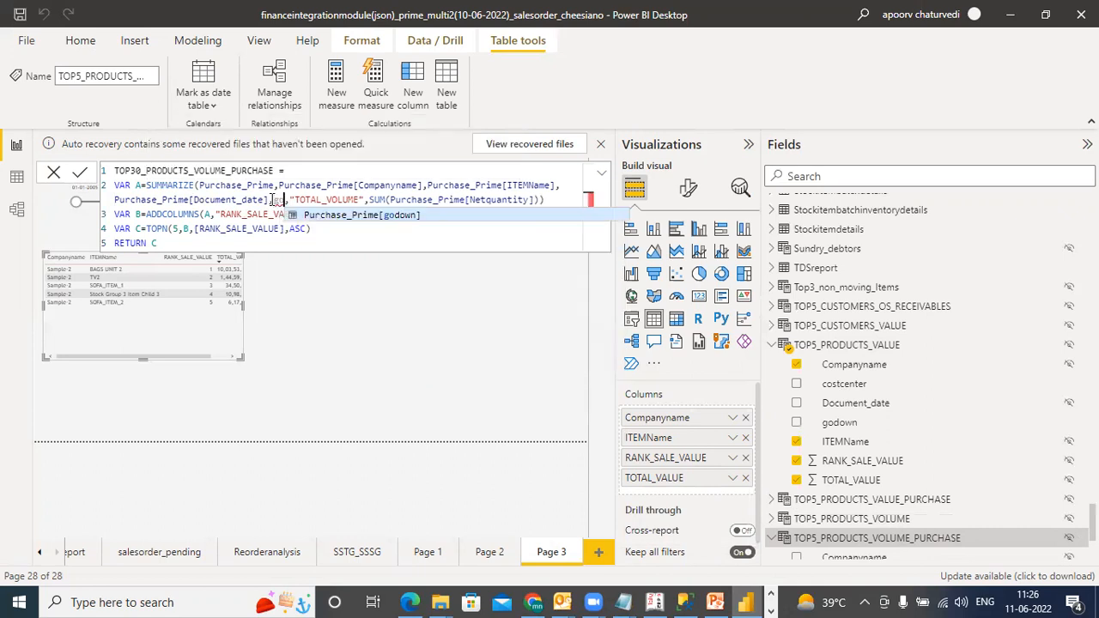
{"action": "key", "text": "Tab"}
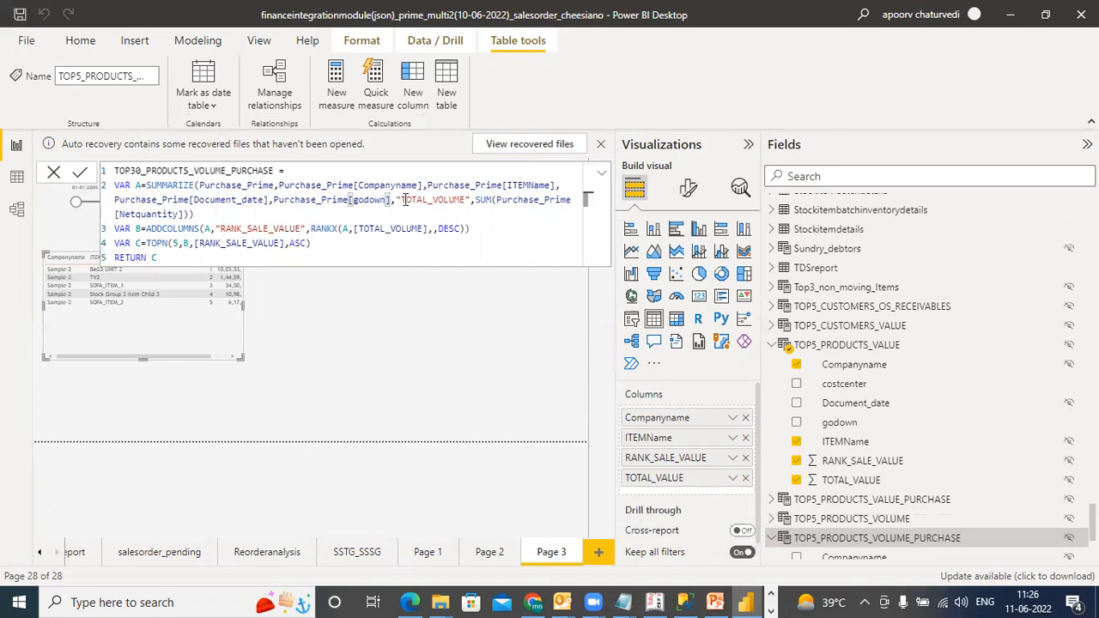
{"action": "left_click", "coordinate": [397, 201]}
{"action": "type", "text": "\""}
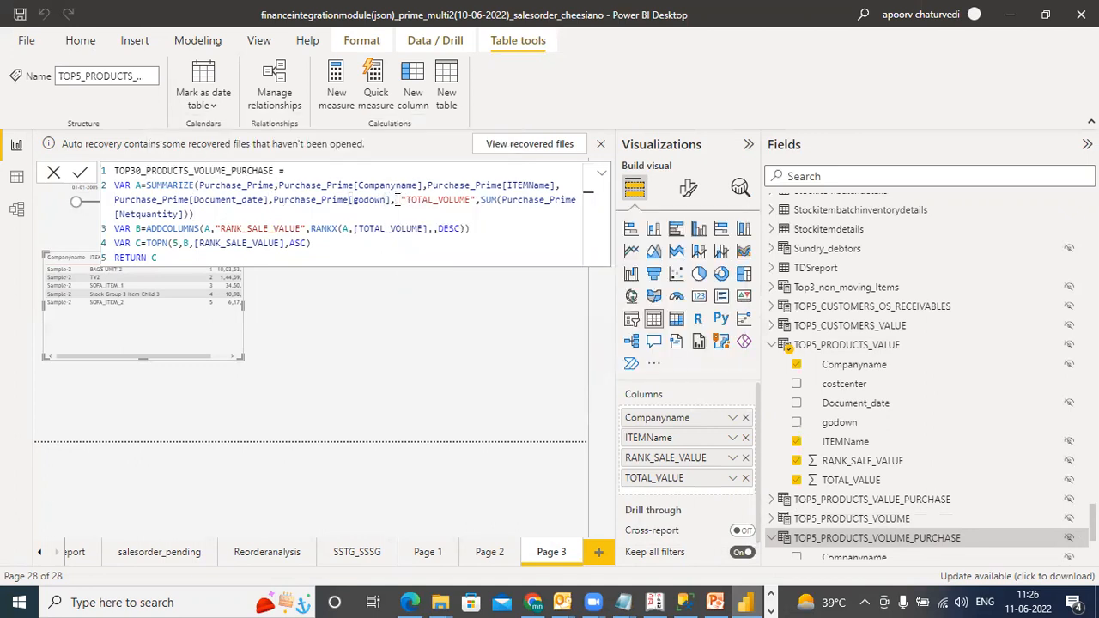
{"action": "type", "text": "cost,"}
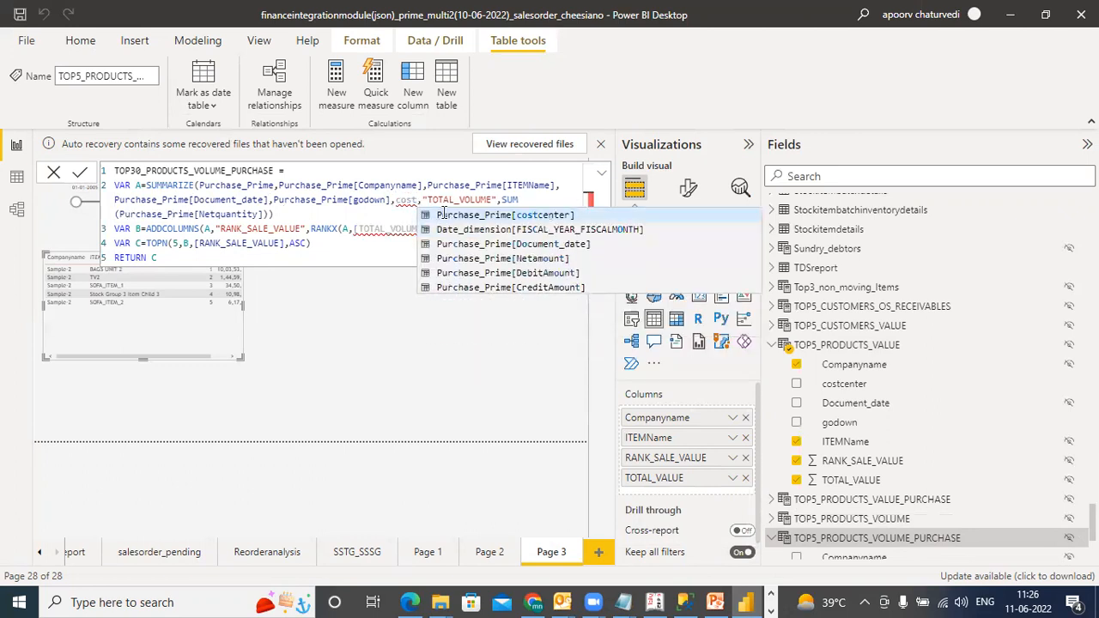
{"action": "left_click", "coordinate": [423, 215]}
Step: Set the TOPN count in VAR C to 30, commit the formula, and collapse the formula editor
{"action": "left_click", "coordinate": [175, 243]}
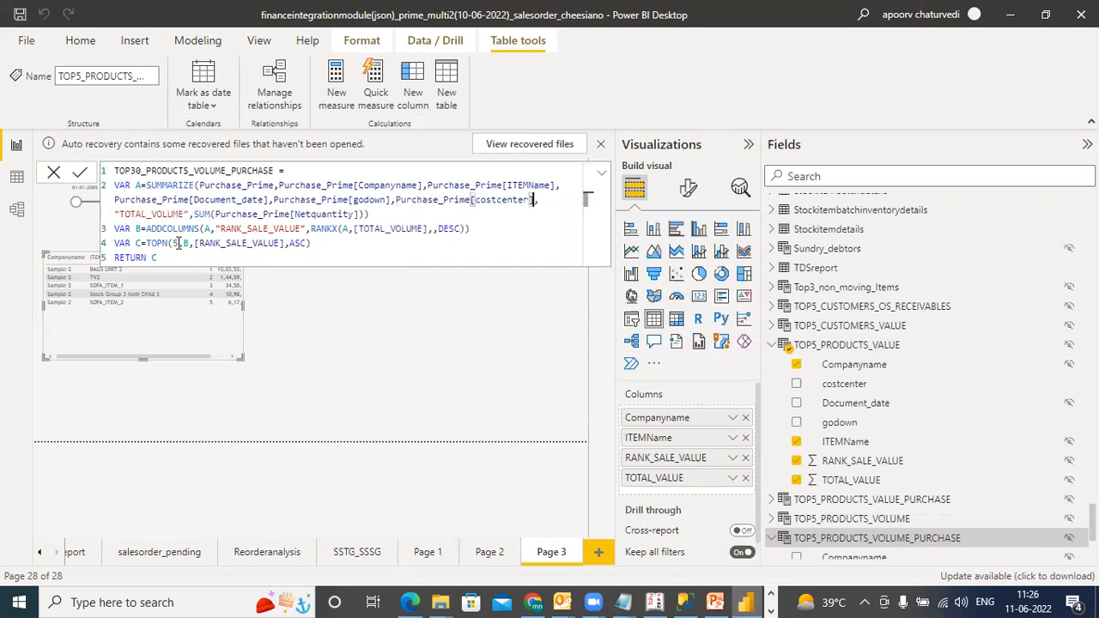
{"action": "type", "text": "30"}
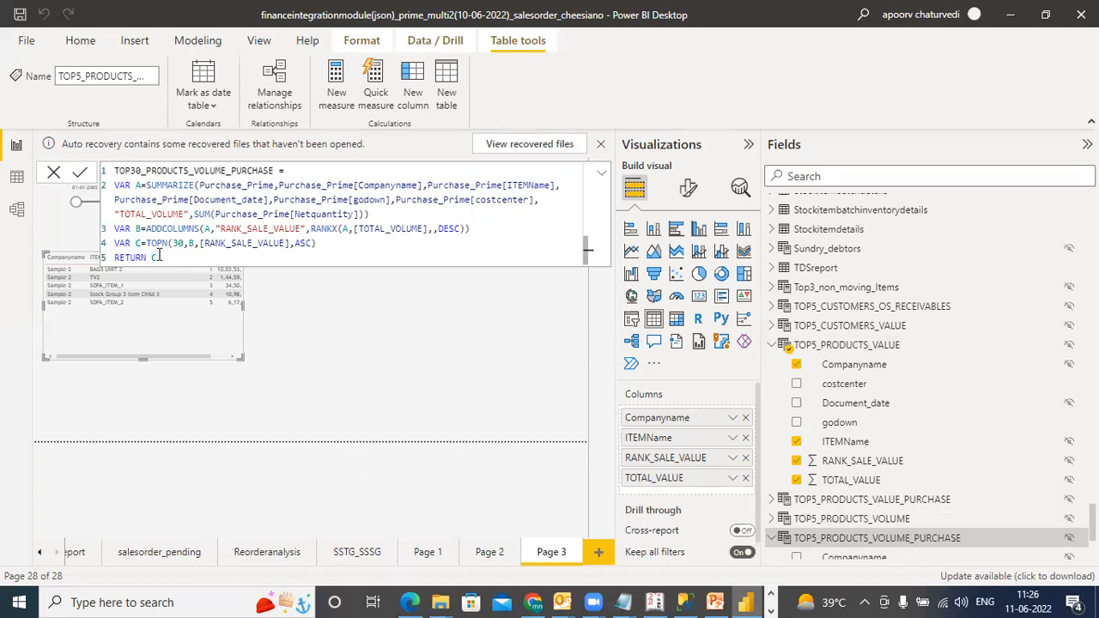
{"action": "key", "text": "Return"}
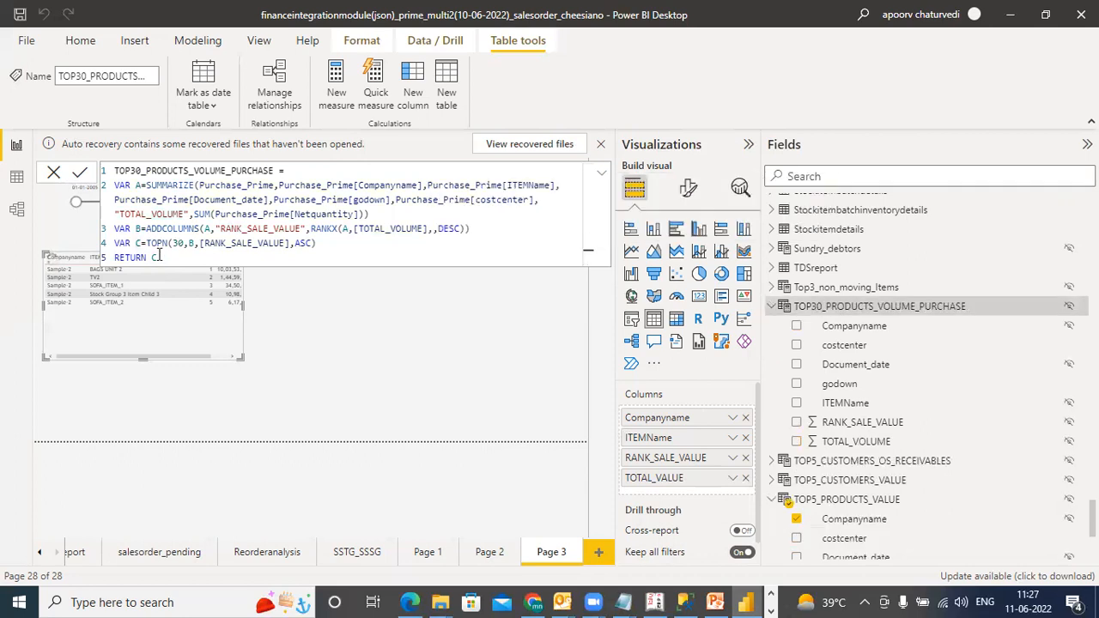
{"action": "left_click", "coordinate": [601, 175]}
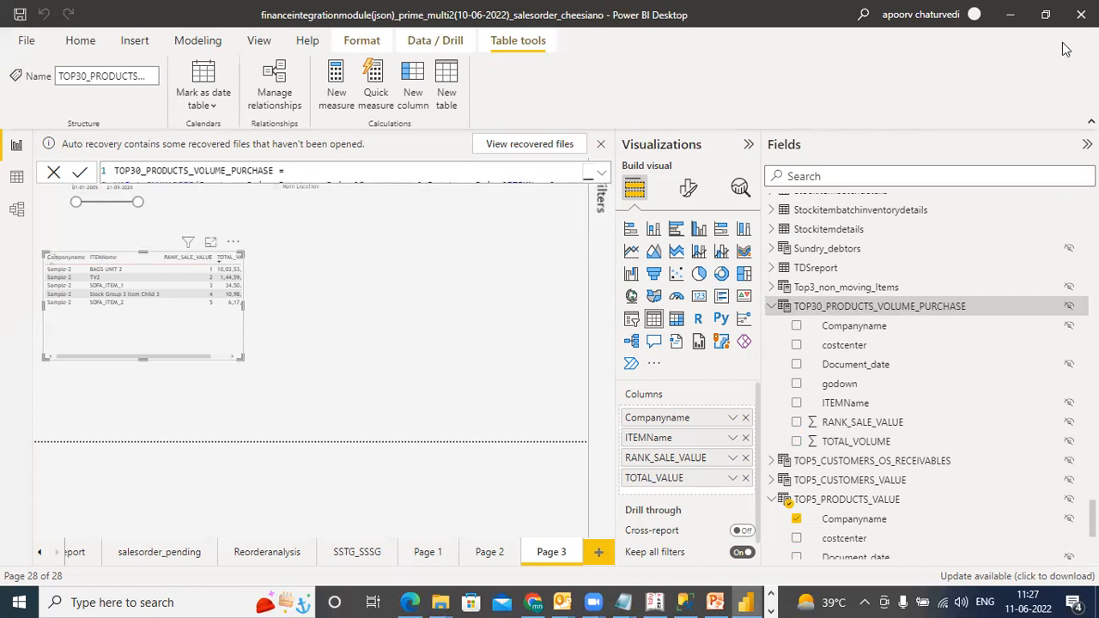
Step: Switch to WhatsApp Web to read the client's latest reply, and return to Power BI Desktop
{"action": "left_click", "coordinate": [1046, 14]}
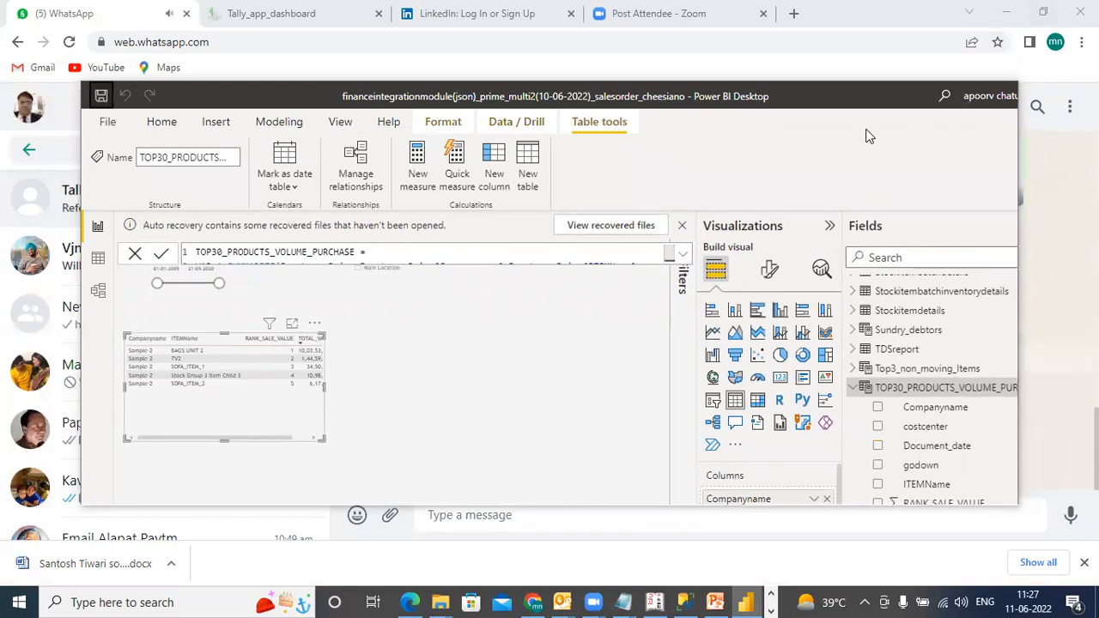
{"action": "left_click", "coordinate": [965, 98]}
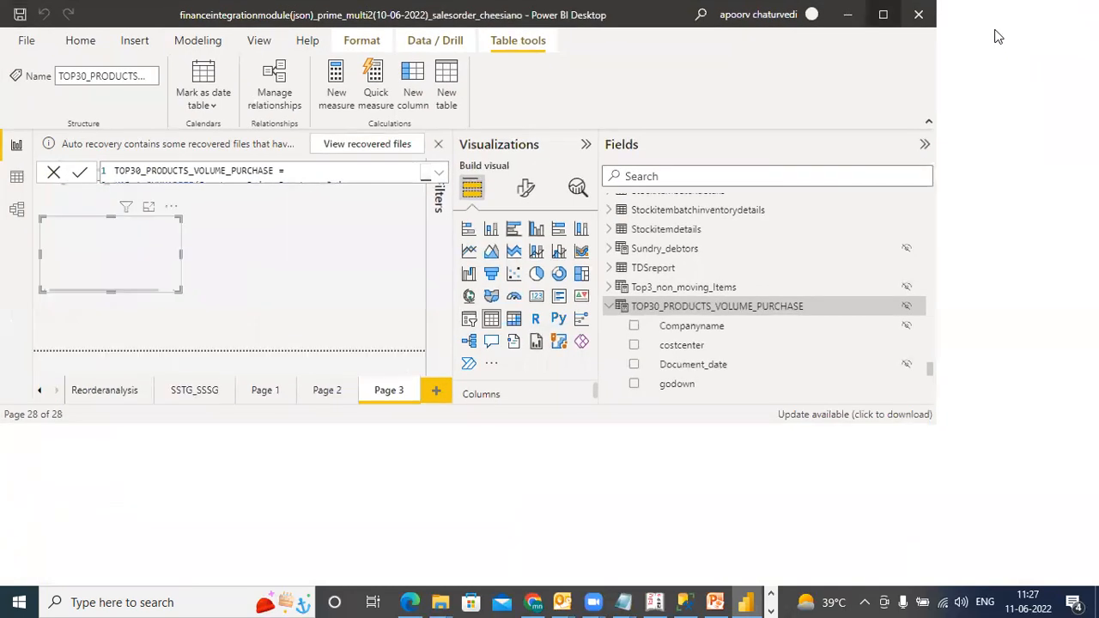
{"action": "left_click", "coordinate": [533, 601]}
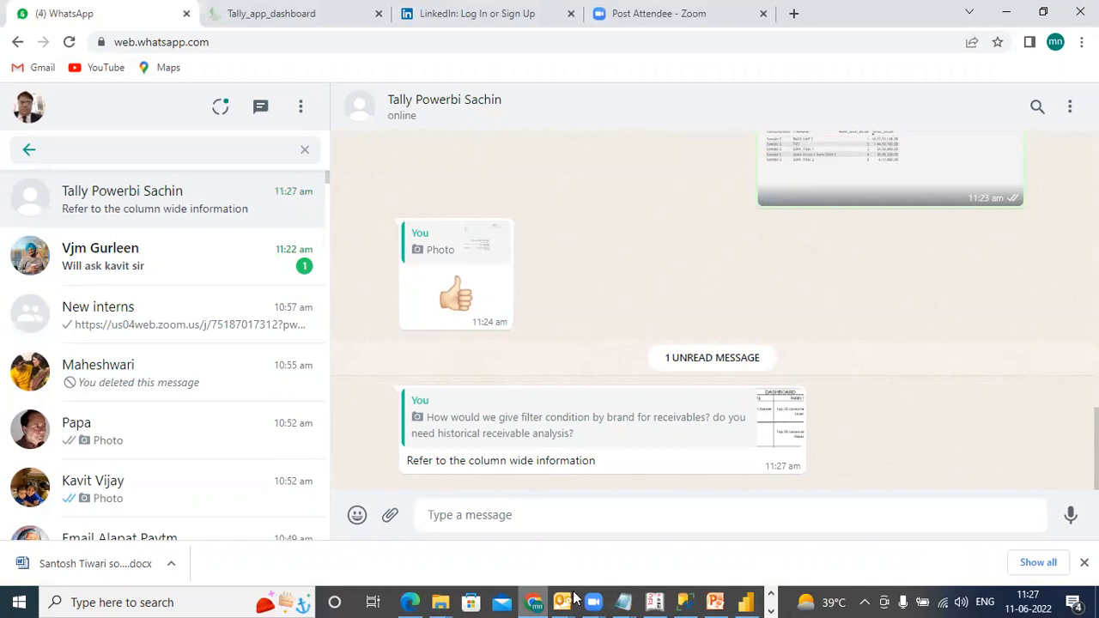
{"action": "left_click", "coordinate": [771, 600]}
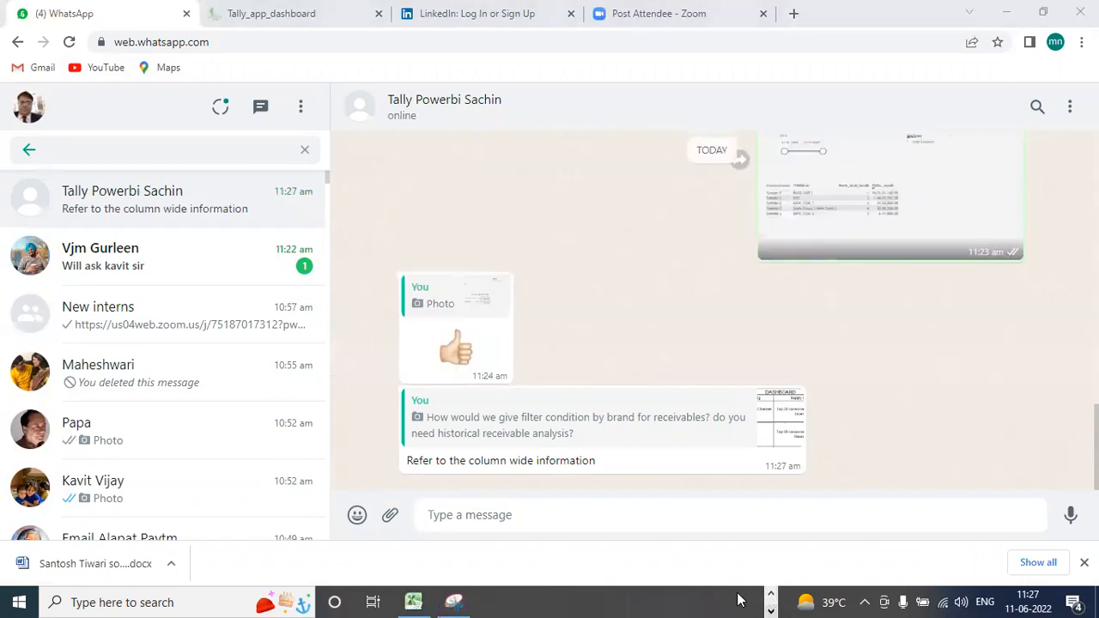
{"action": "left_click", "coordinate": [746, 601]}
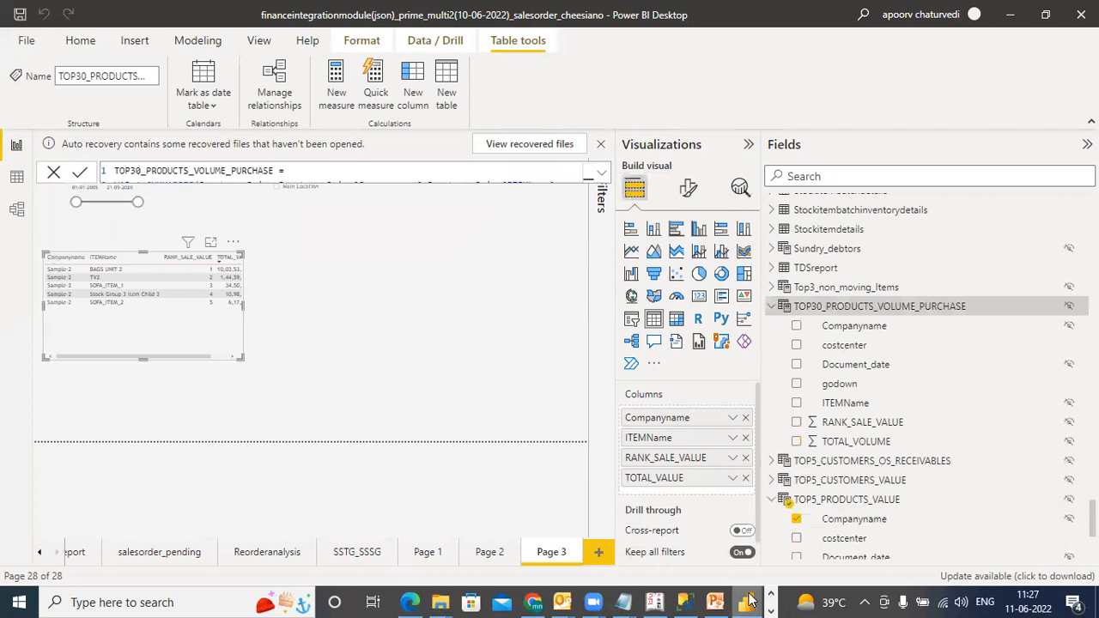
Step: Insert a blank table visual on Page 3 and place it beside the existing product table
{"action": "left_click", "coordinate": [400, 332]}
{"action": "left_click_drag", "start_coordinate": [288, 346], "coordinate": [208, 329]}
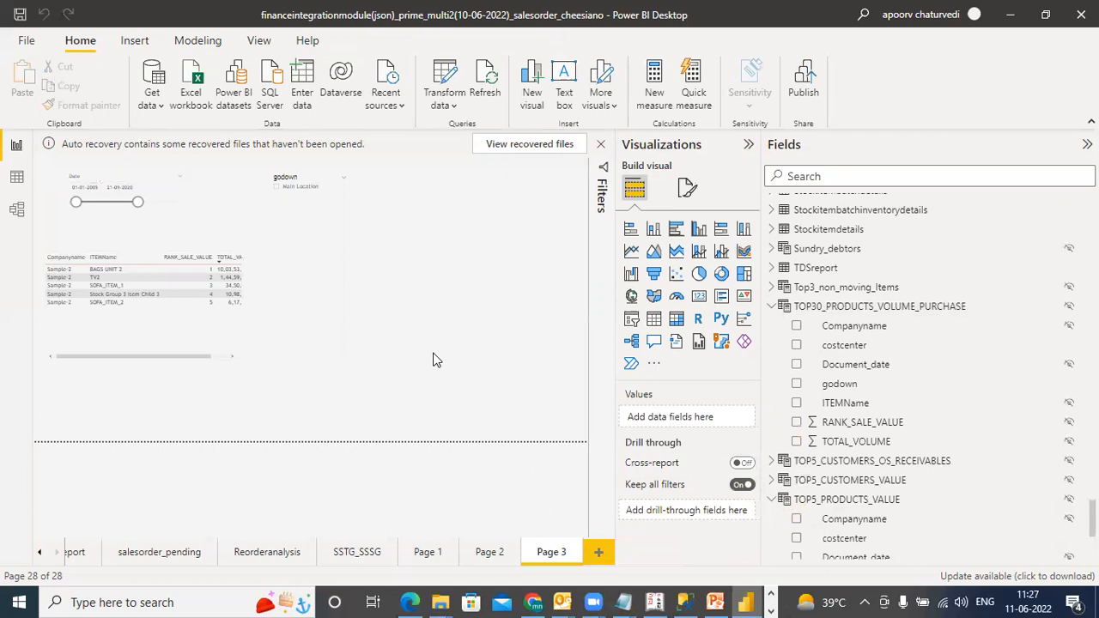
{"action": "left_click", "coordinate": [653, 318]}
{"action": "left_click_drag", "start_coordinate": [142, 395], "coordinate": [382, 285]}
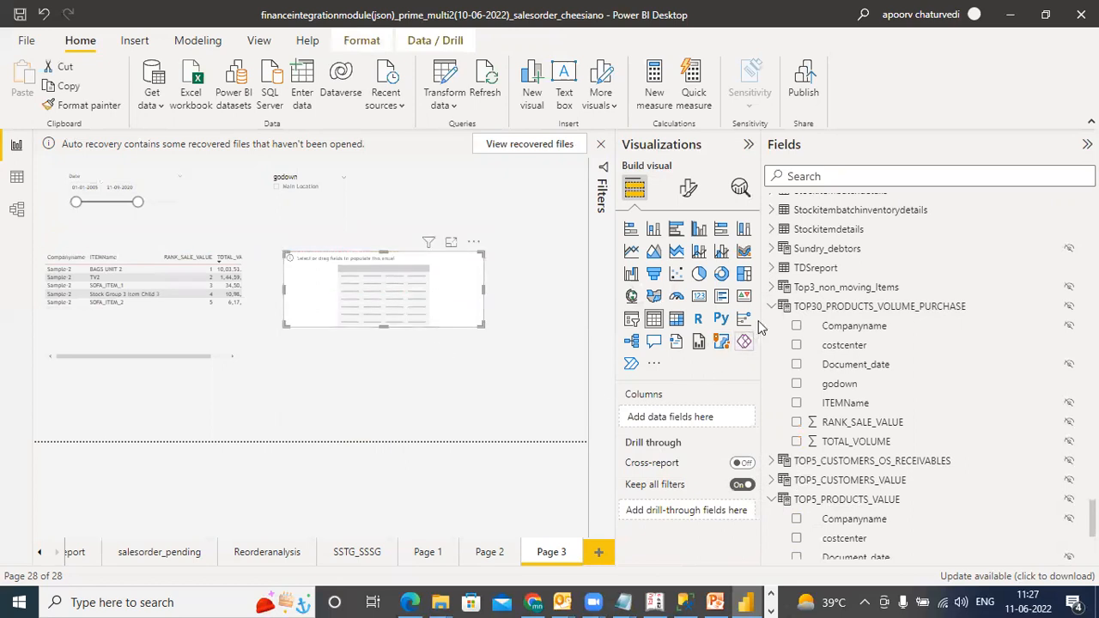
Step: Fill the new table visual with Companyname, ITEMName, RANK_SALE_VALUE and TOTAL_VOLUME from TOP30_PRODUCTS_VOLUME_PURCHASE
{"action": "left_click", "coordinate": [795, 326]}
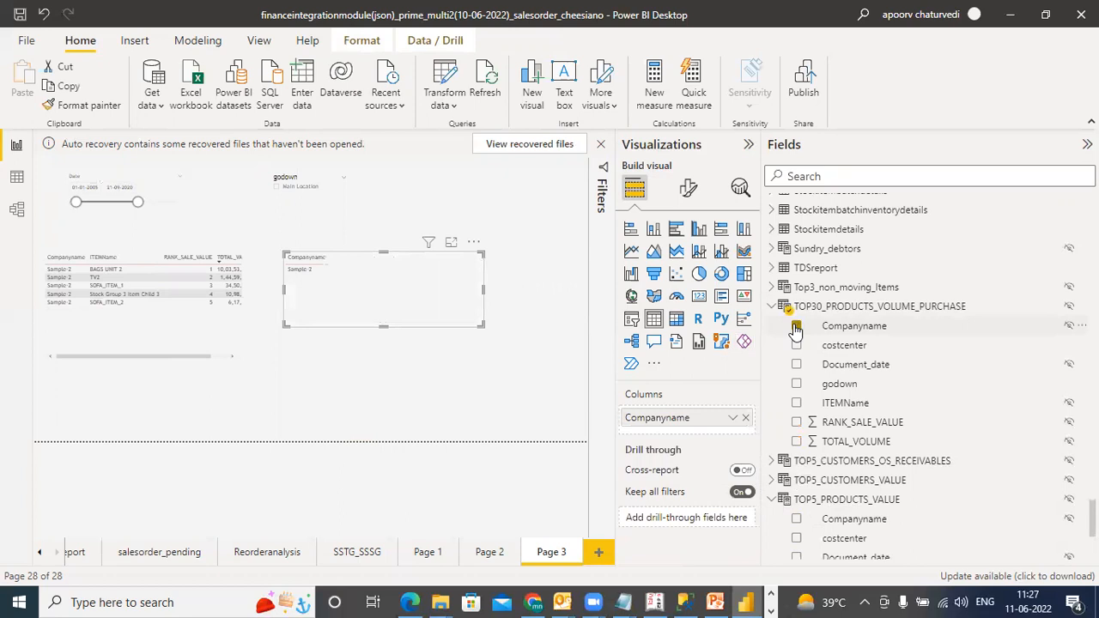
{"action": "left_click", "coordinate": [396, 212]}
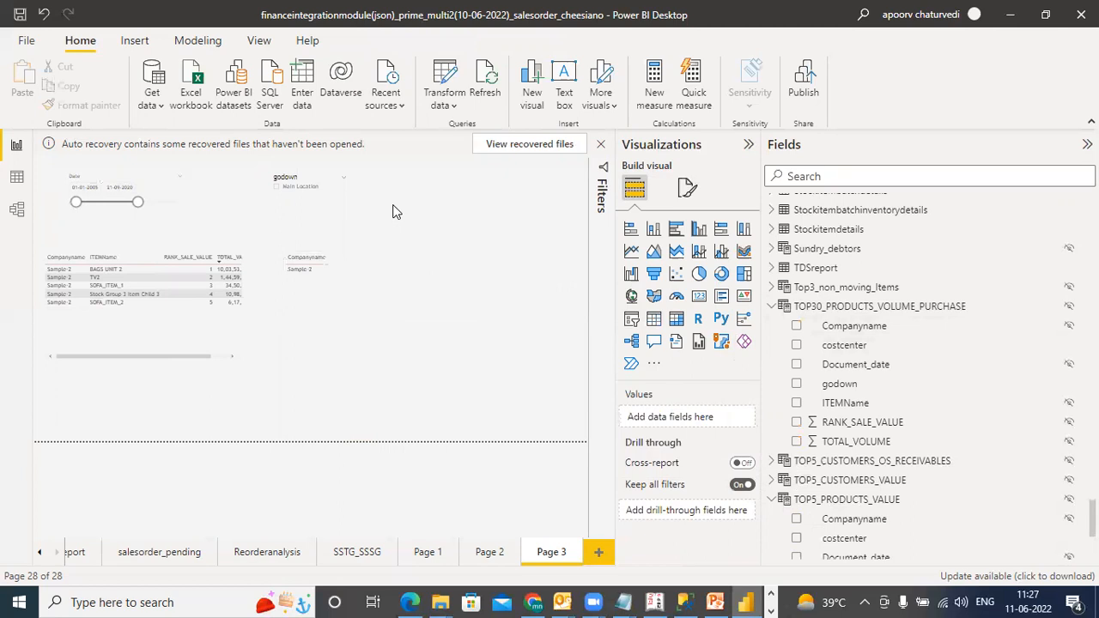
{"action": "left_click", "coordinate": [373, 317]}
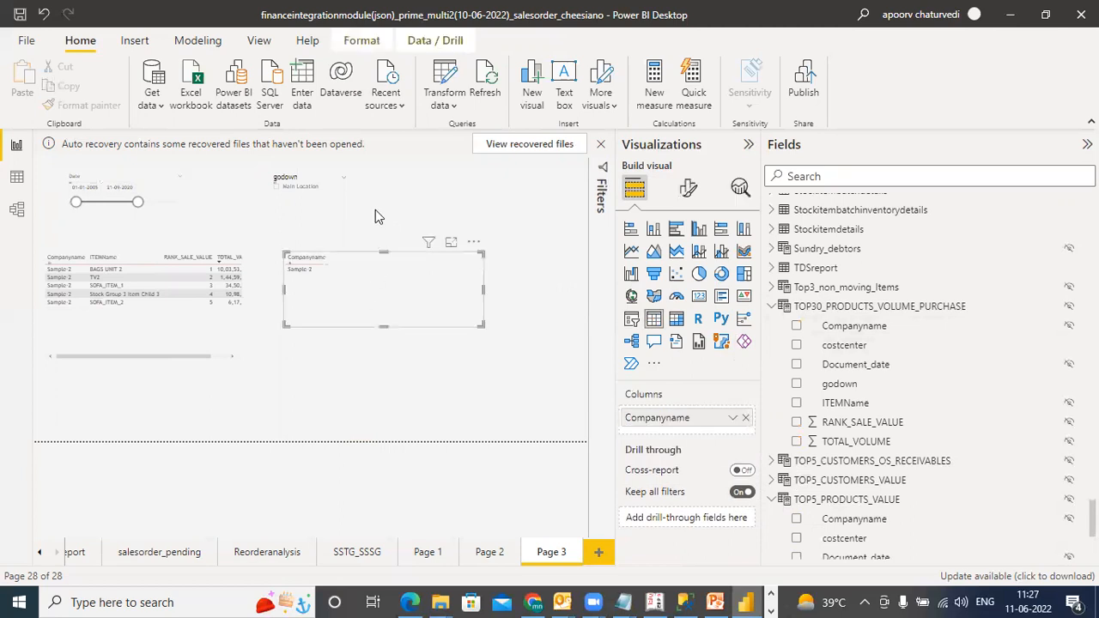
{"action": "left_click", "coordinate": [375, 210]}
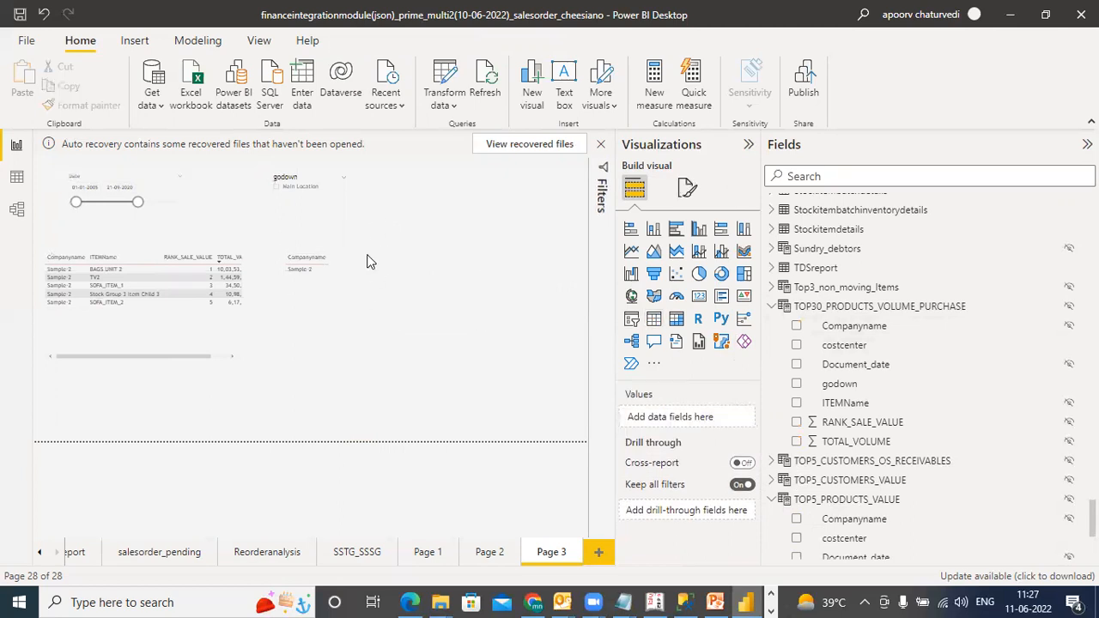
{"action": "left_click", "coordinate": [357, 311]}
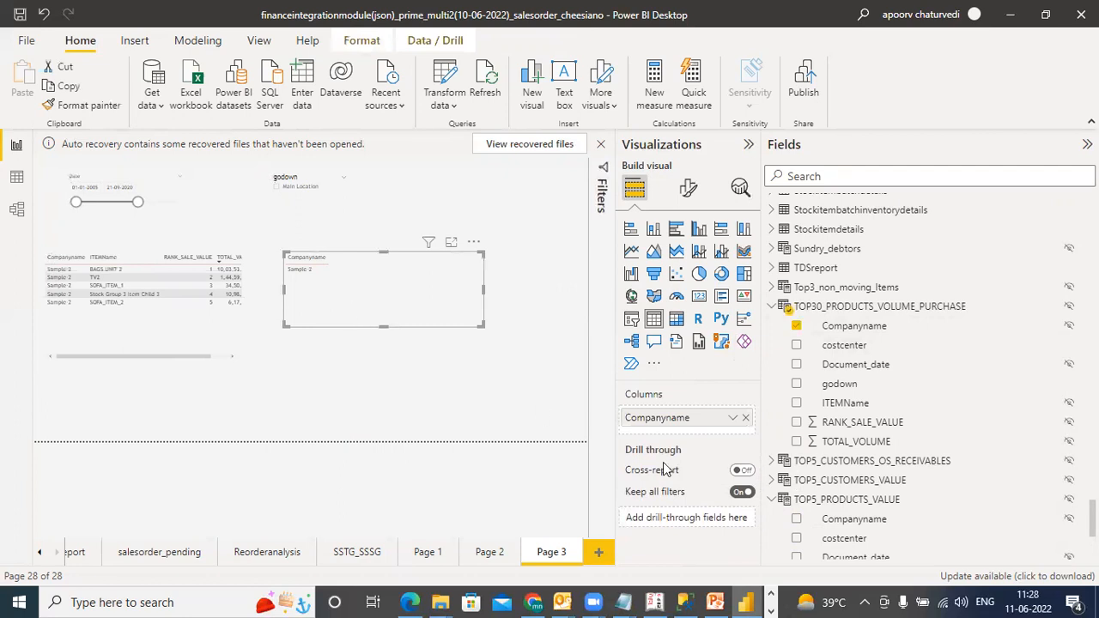
{"action": "left_click", "coordinate": [797, 403]}
{"action": "left_click", "coordinate": [796, 422]}
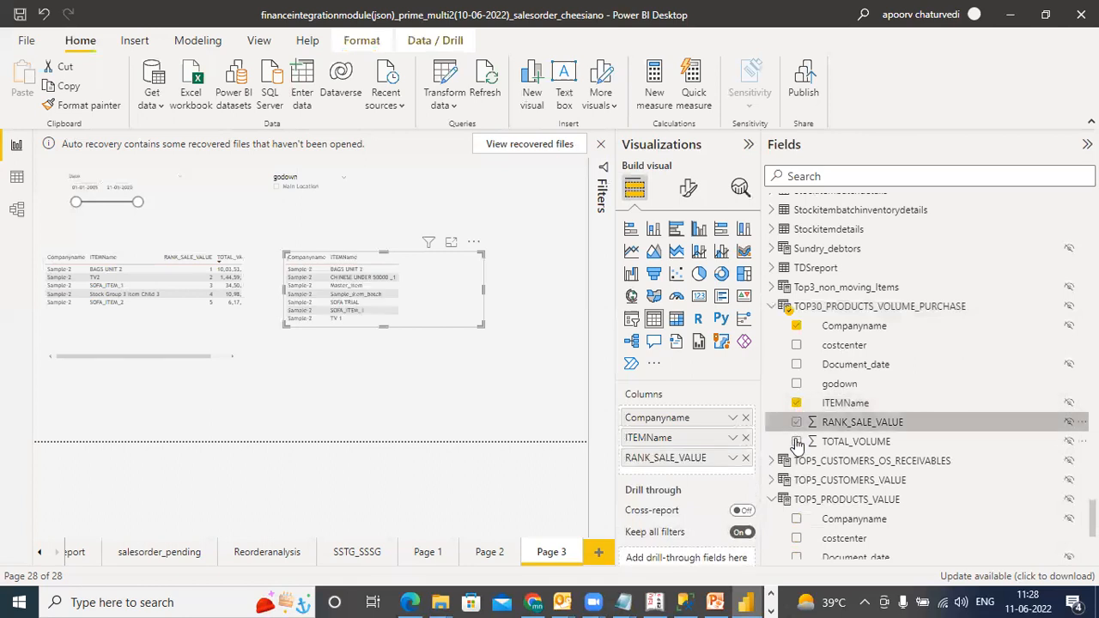
{"action": "left_click", "coordinate": [797, 441]}
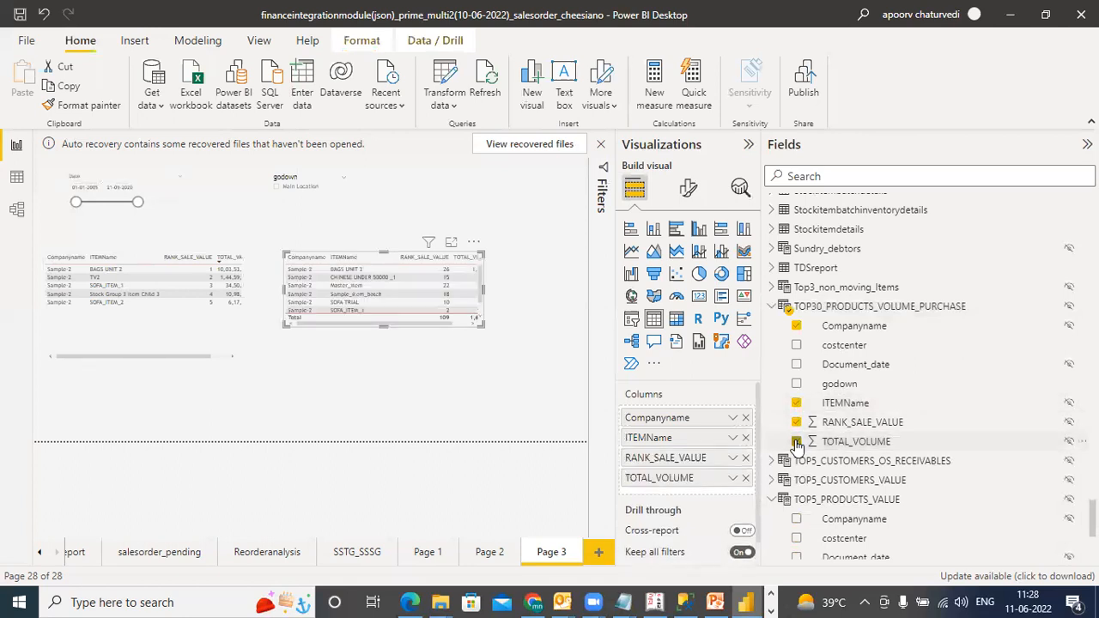
Step: Enlarge the new table visual and set its RANK_SALE_VALUE column to Don't summarize
{"action": "left_click_drag", "start_coordinate": [482, 324], "coordinate": [527, 390]}
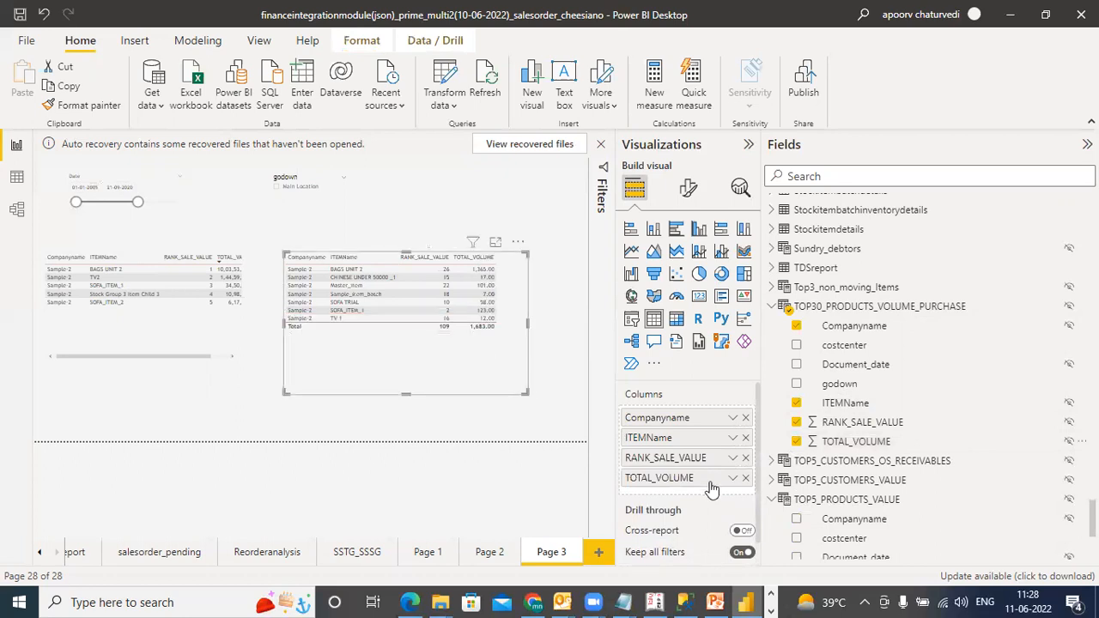
{"action": "left_click", "coordinate": [734, 460]}
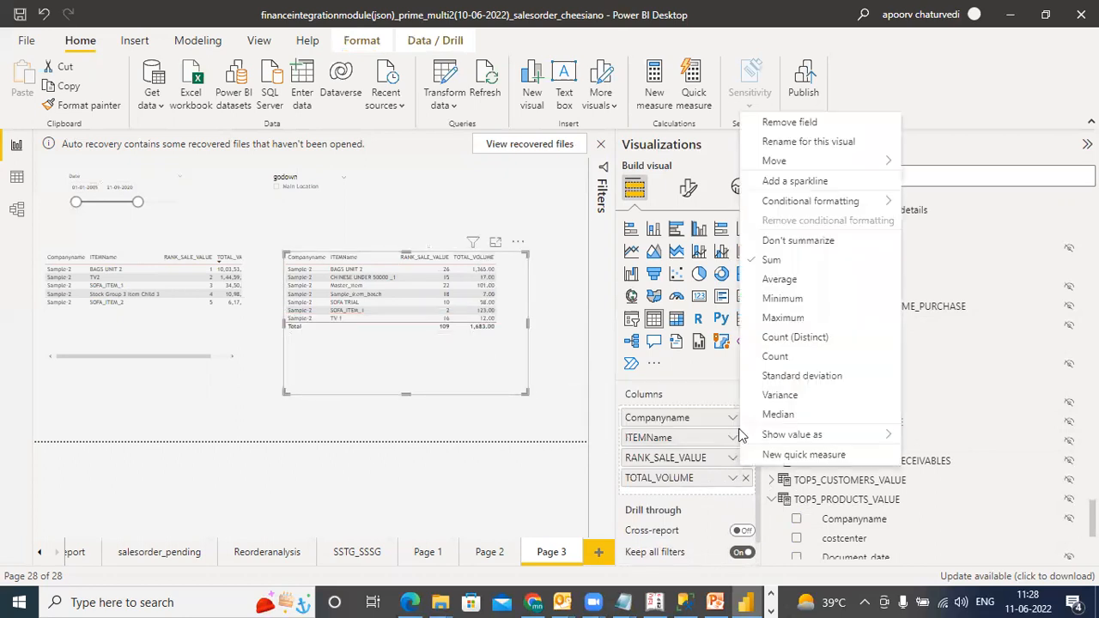
{"action": "left_click", "coordinate": [805, 243]}
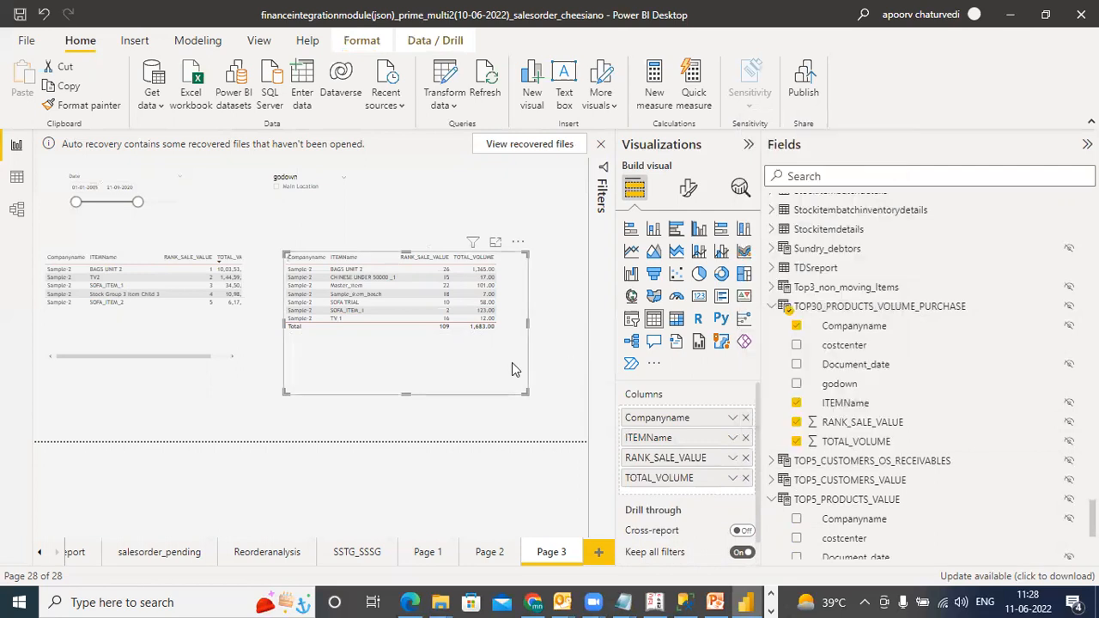
Step: Sort the new table by TOTAL_VOLUME in descending order and show it in focus mode
{"action": "left_click", "coordinate": [487, 266]}
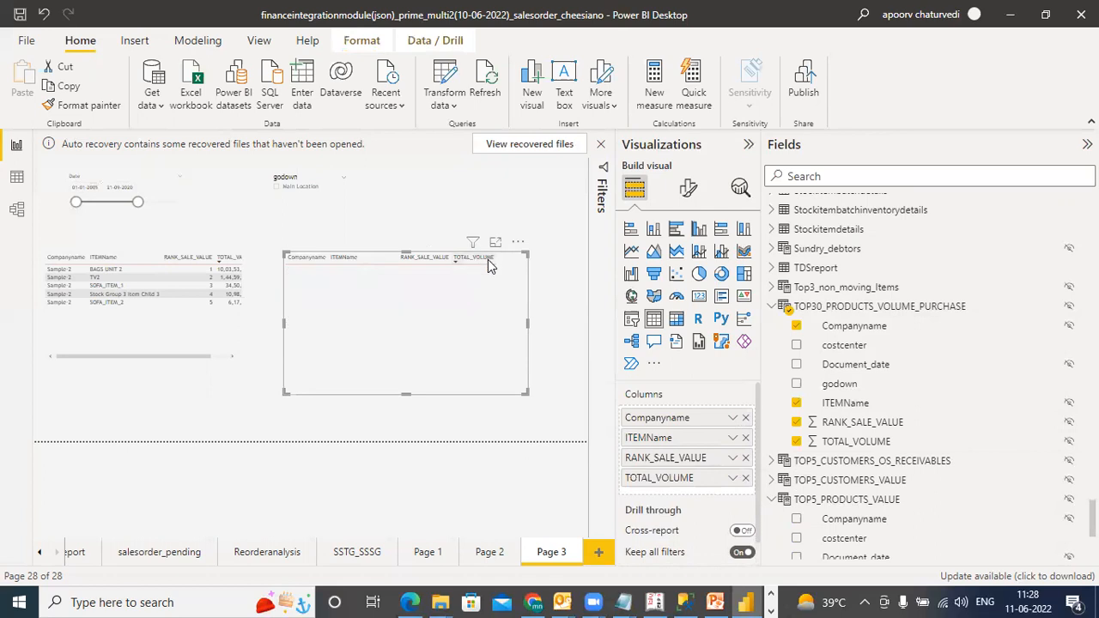
{"action": "left_click", "coordinate": [496, 243]}
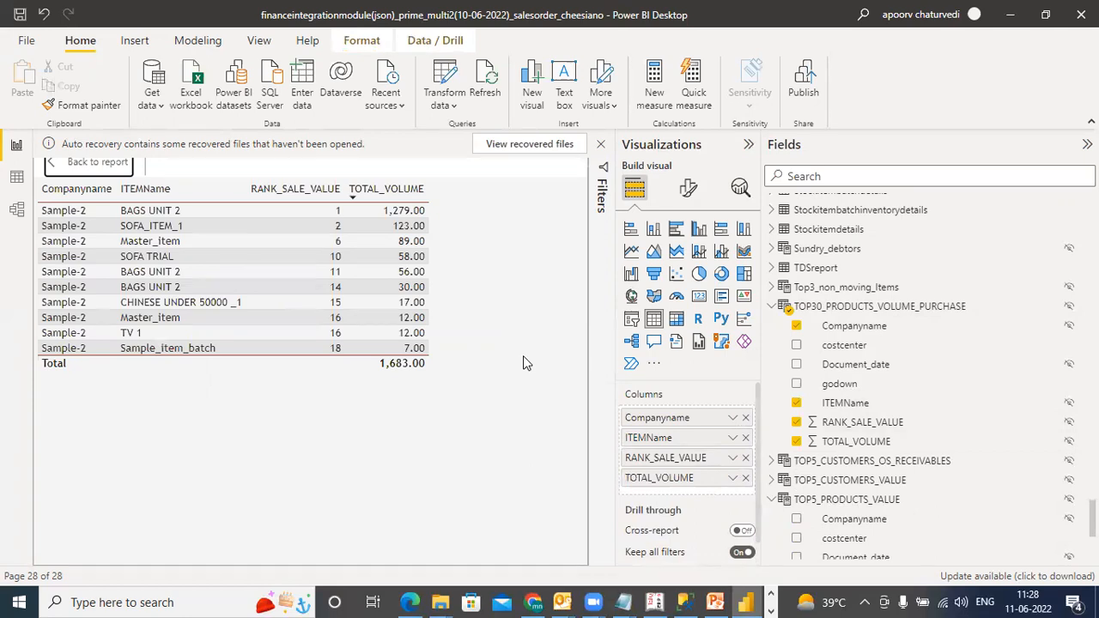
Step: Add the godown and Document_date fields to the focused purchase volume table, leaving costcenter out
{"action": "left_click", "coordinate": [797, 385]}
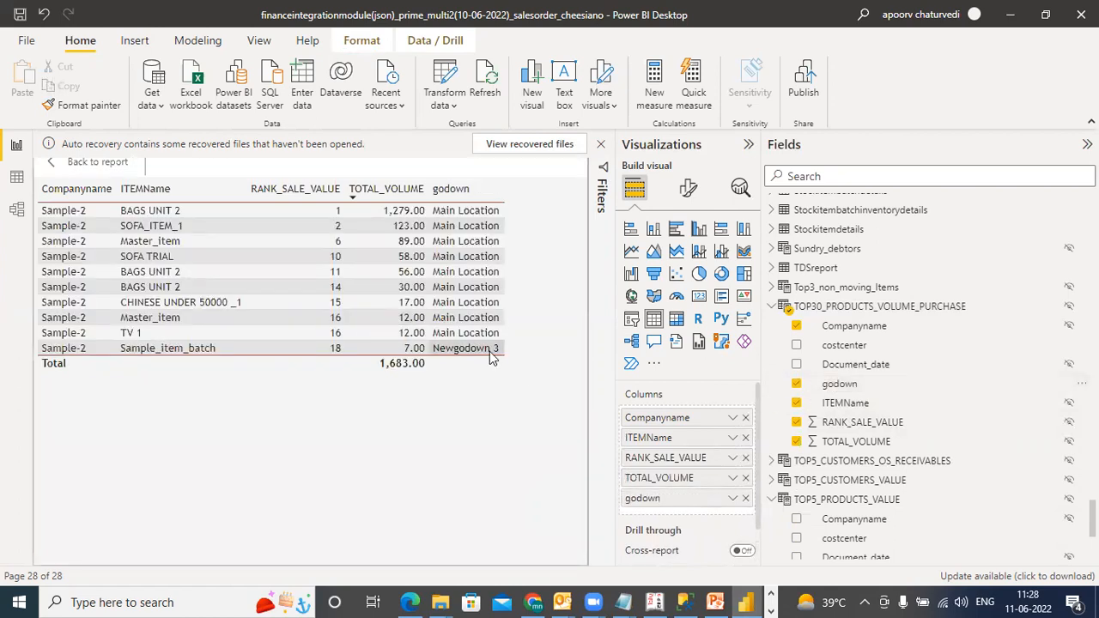
{"action": "left_click", "coordinate": [796, 347]}
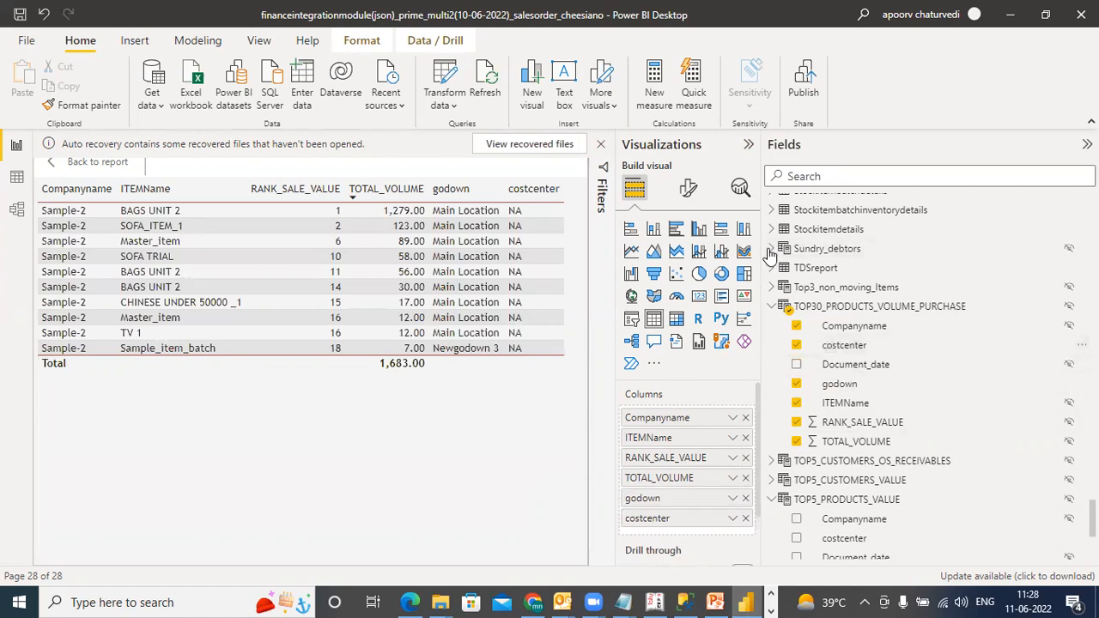
{"action": "left_click", "coordinate": [796, 346]}
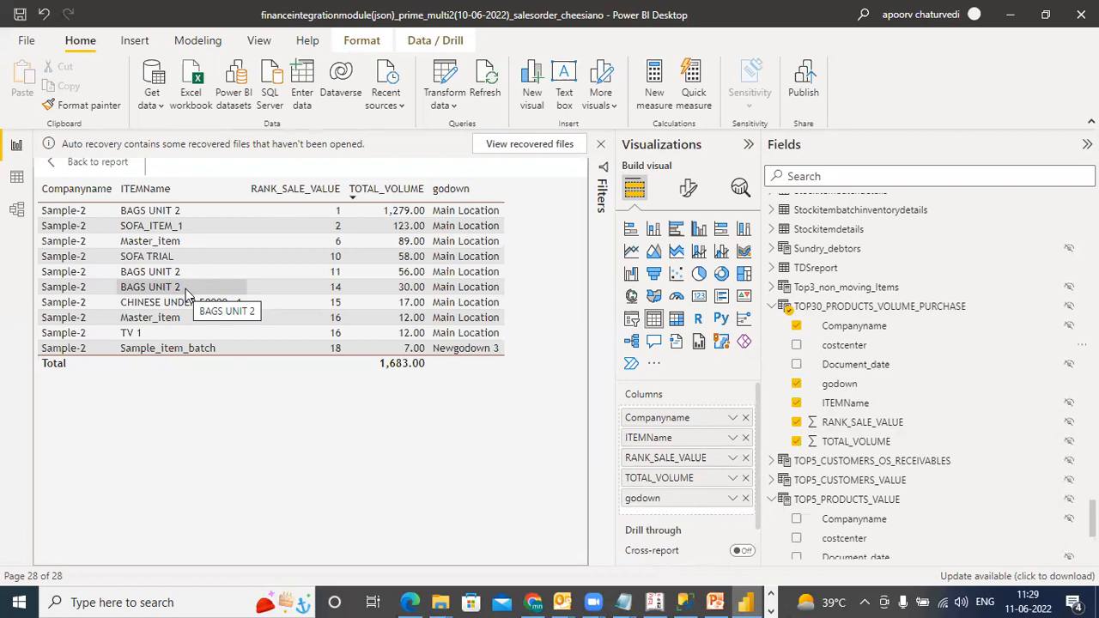
{"action": "right_click", "coordinate": [238, 291]}
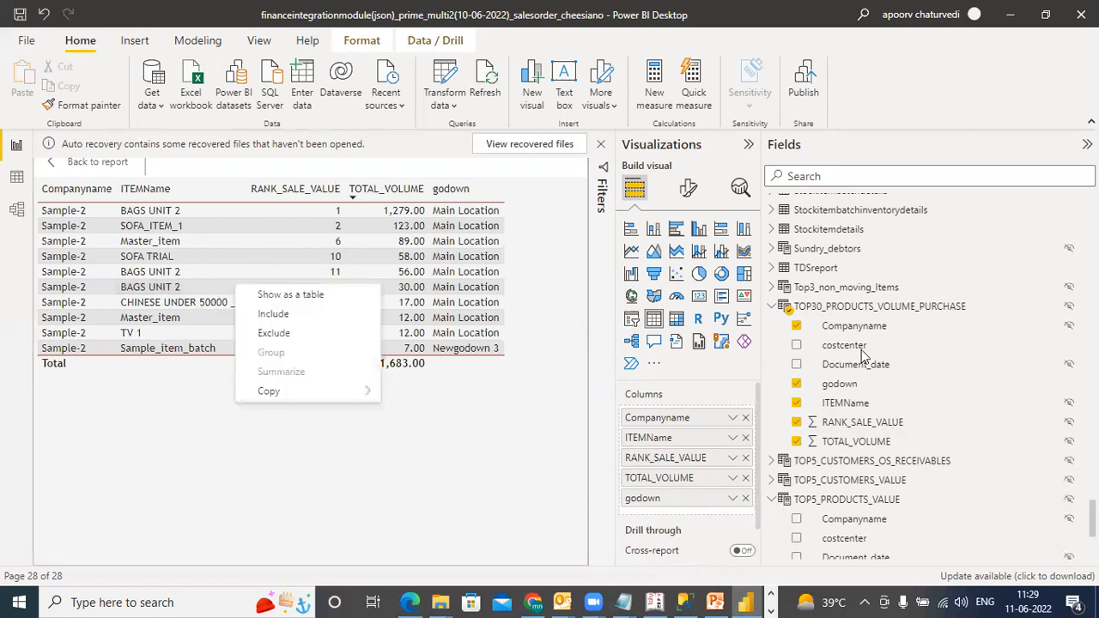
{"action": "left_click", "coordinate": [796, 366]}
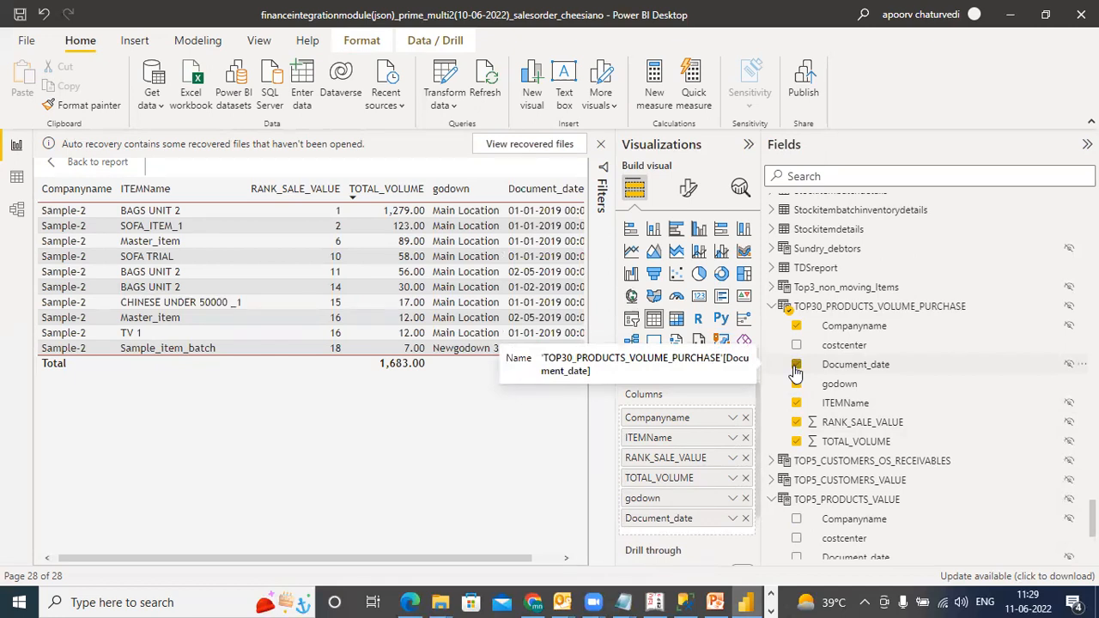
Step: Remove Document_date from the purchase volume table and insert two line breaks below the first line of the TOP30_PRODUCTS_VOLUME_PURCHASE formula
{"action": "left_click", "coordinate": [796, 366]}
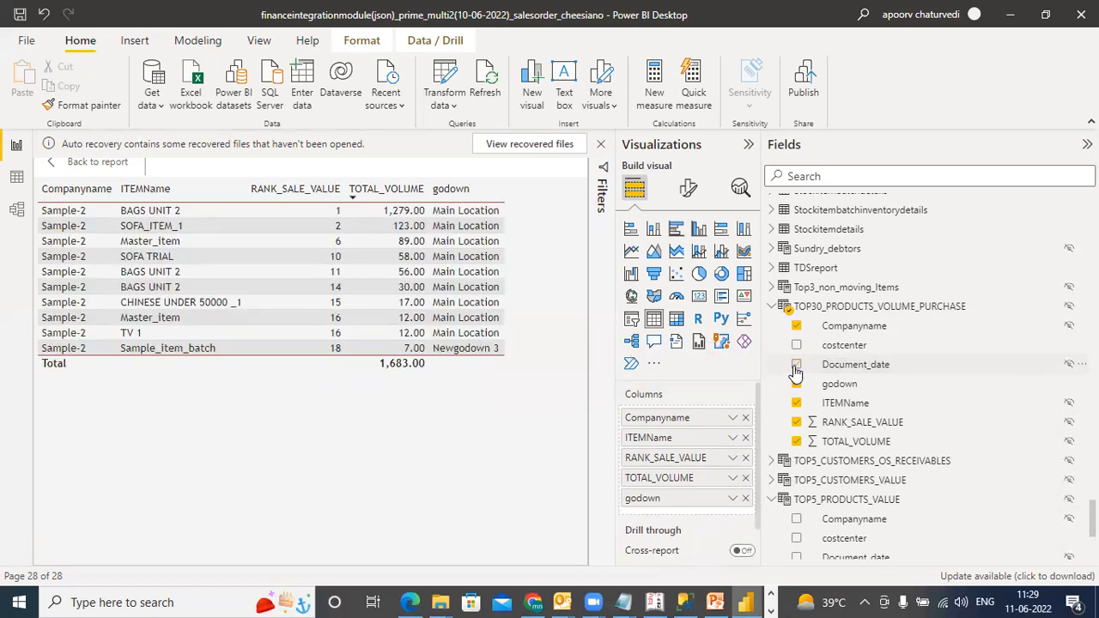
{"action": "left_click", "coordinate": [836, 307]}
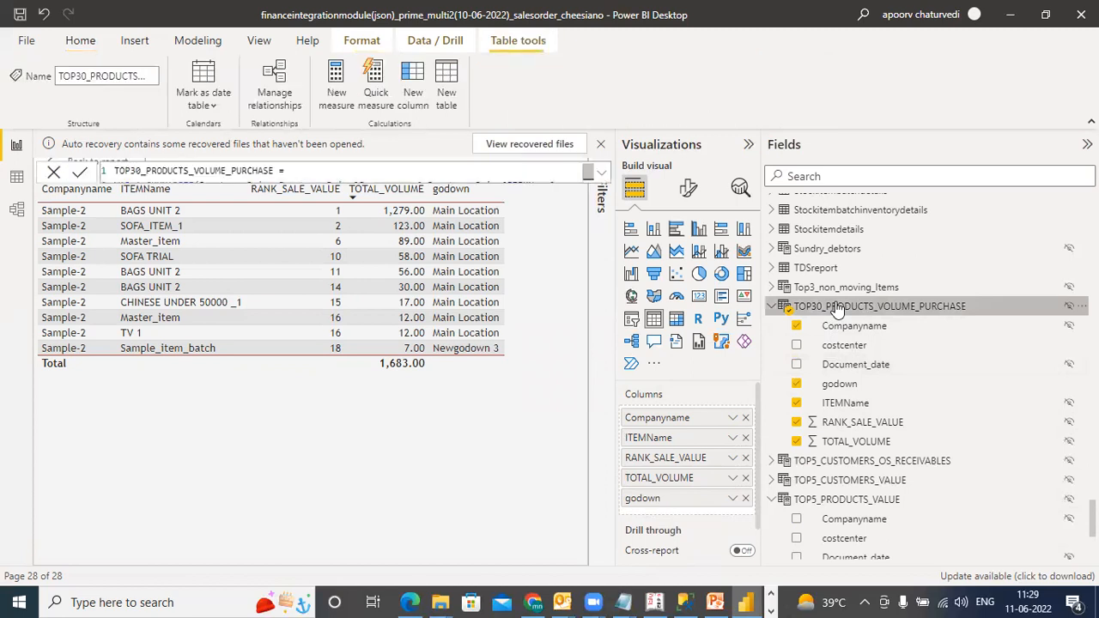
{"action": "left_click", "coordinate": [601, 178]}
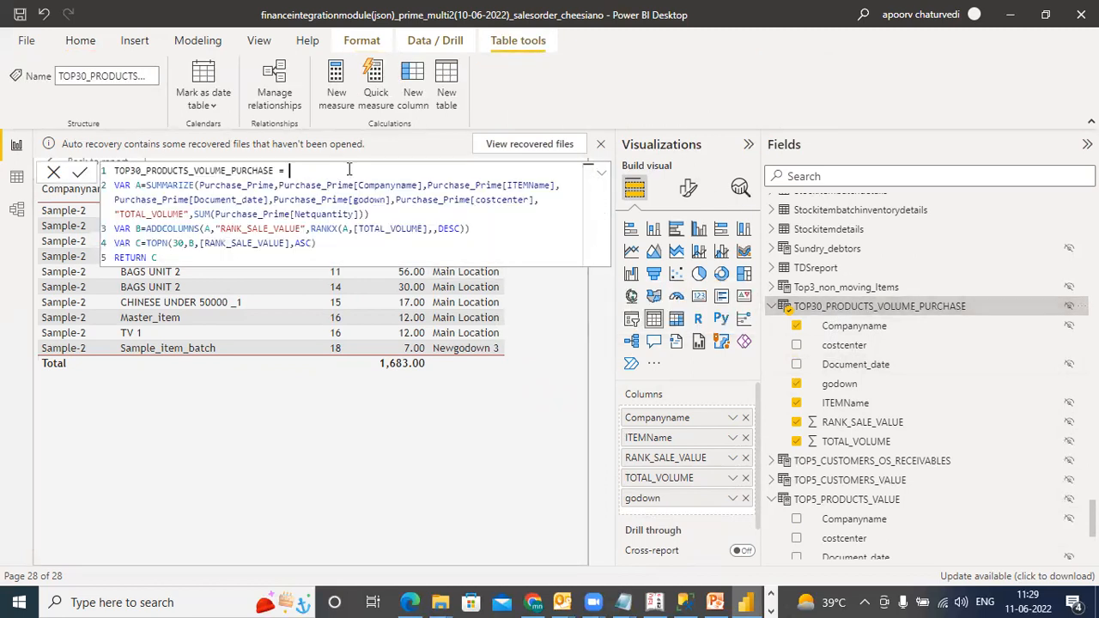
{"action": "key", "text": "Return"}
{"action": "key", "text": "Return"}
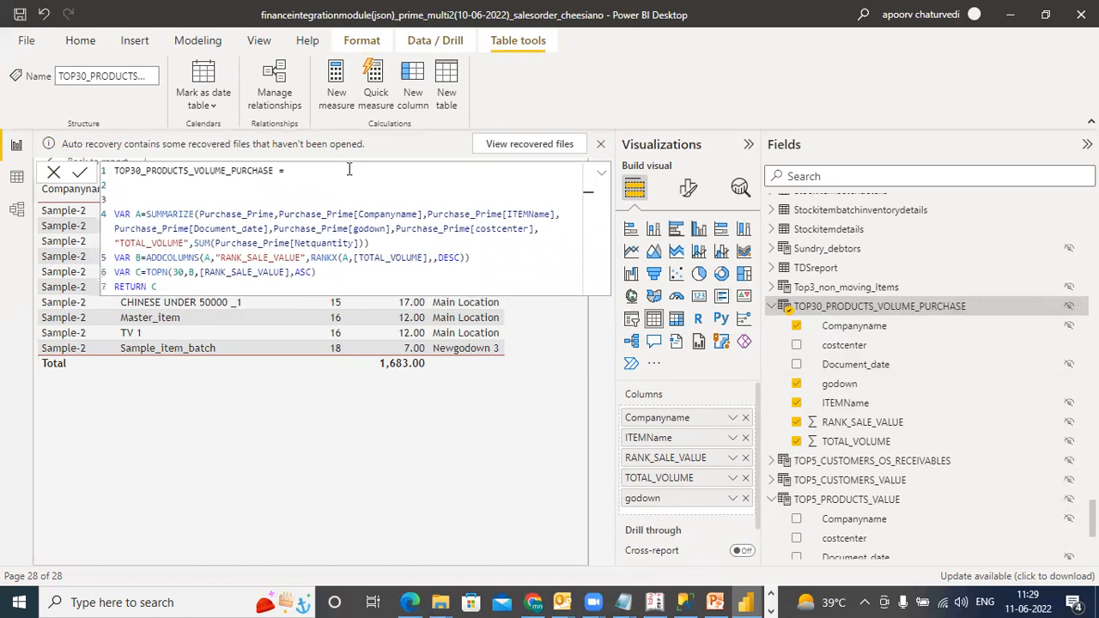
{"action": "key", "text": "Up"}
{"action": "left_click", "coordinate": [601, 175]}
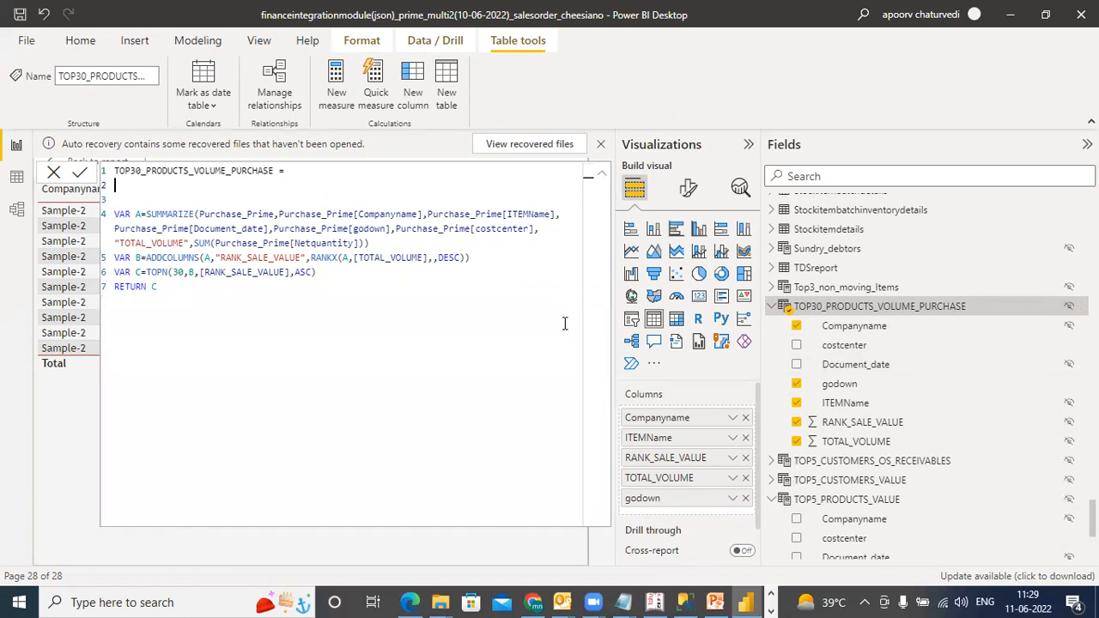
{"action": "left_click", "coordinate": [601, 174]}
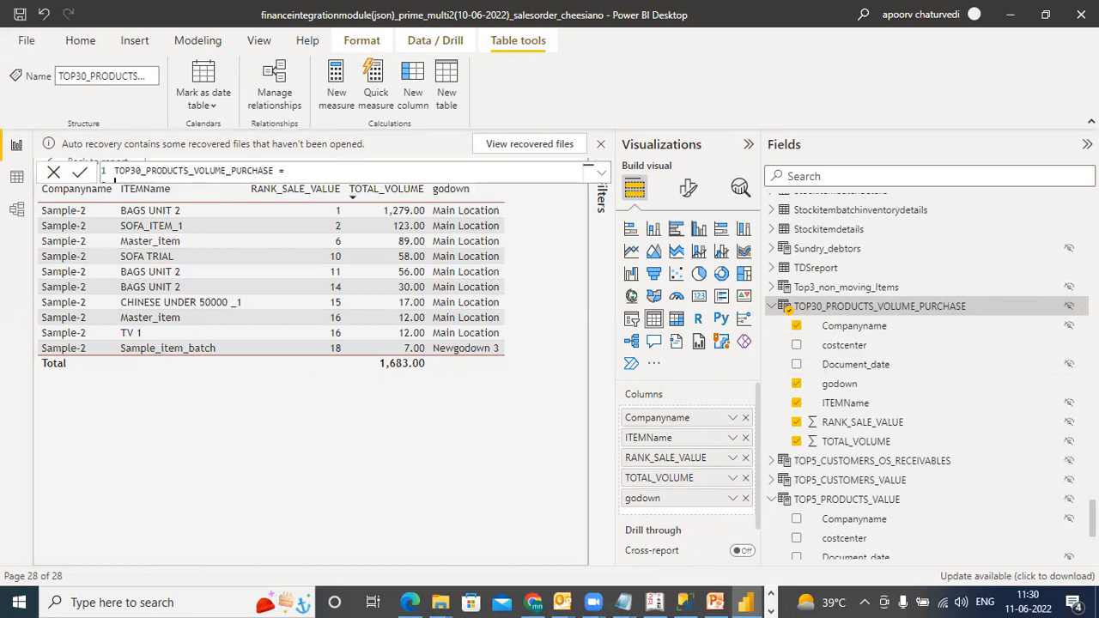
Step: Copy the Min_date and max_date variable lines from the formula of the Inventory_view_reporting table
{"action": "scroll", "coordinate": [928, 369], "scroll_direction": "up", "scroll_amount": 10}
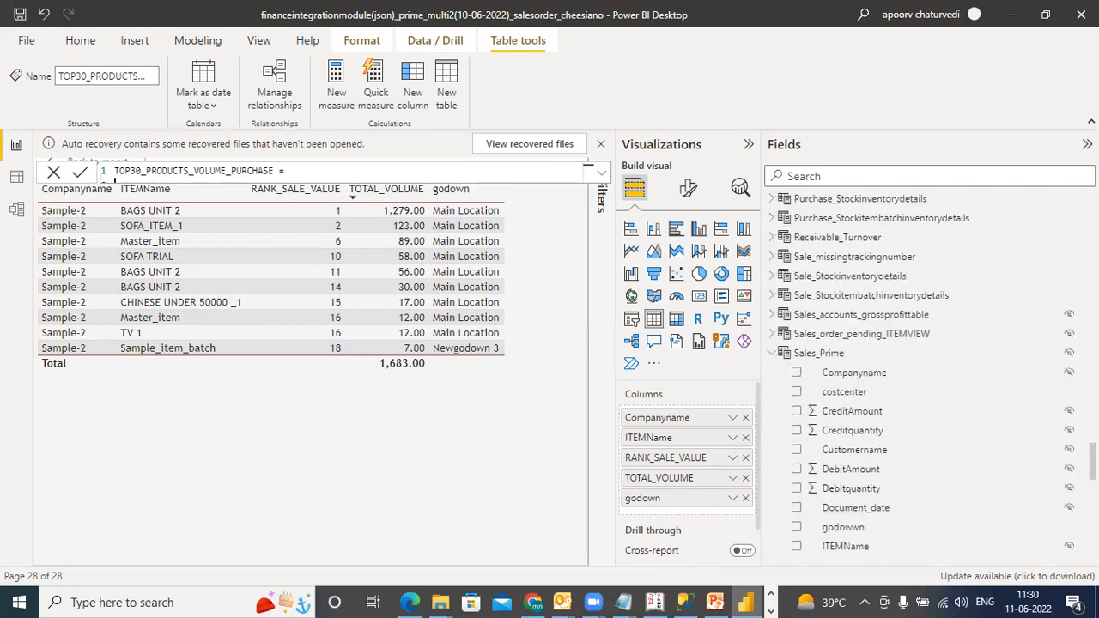
{"action": "scroll", "coordinate": [928, 378], "scroll_direction": "up", "scroll_amount": 10}
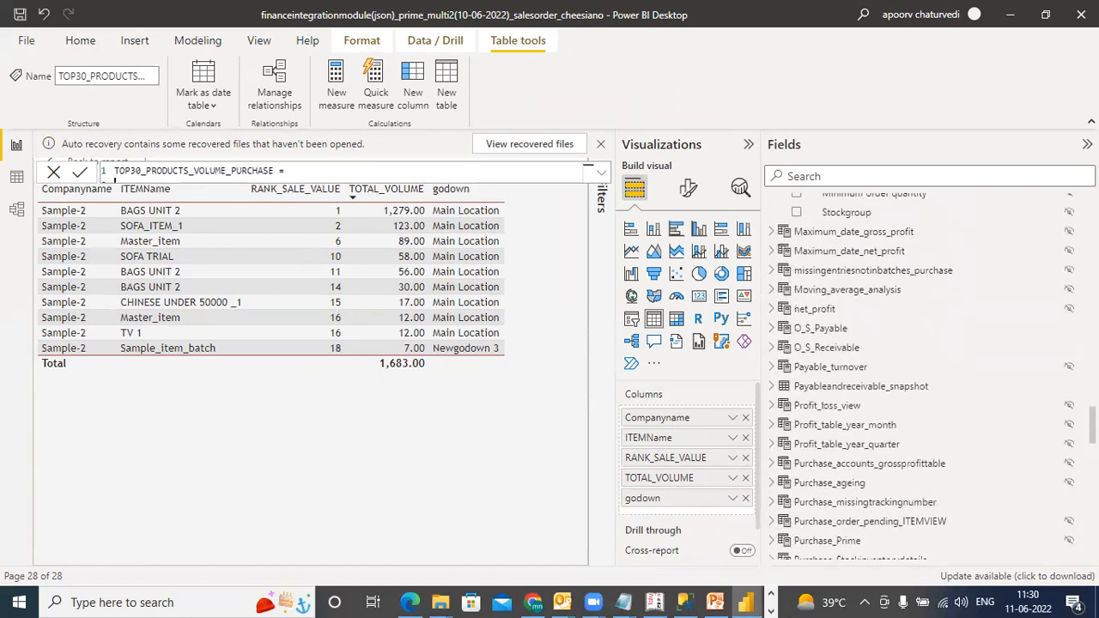
{"action": "scroll", "coordinate": [928, 377], "scroll_direction": "up", "scroll_amount": 5}
{"action": "scroll", "coordinate": [927, 378], "scroll_direction": "up", "scroll_amount": 15}
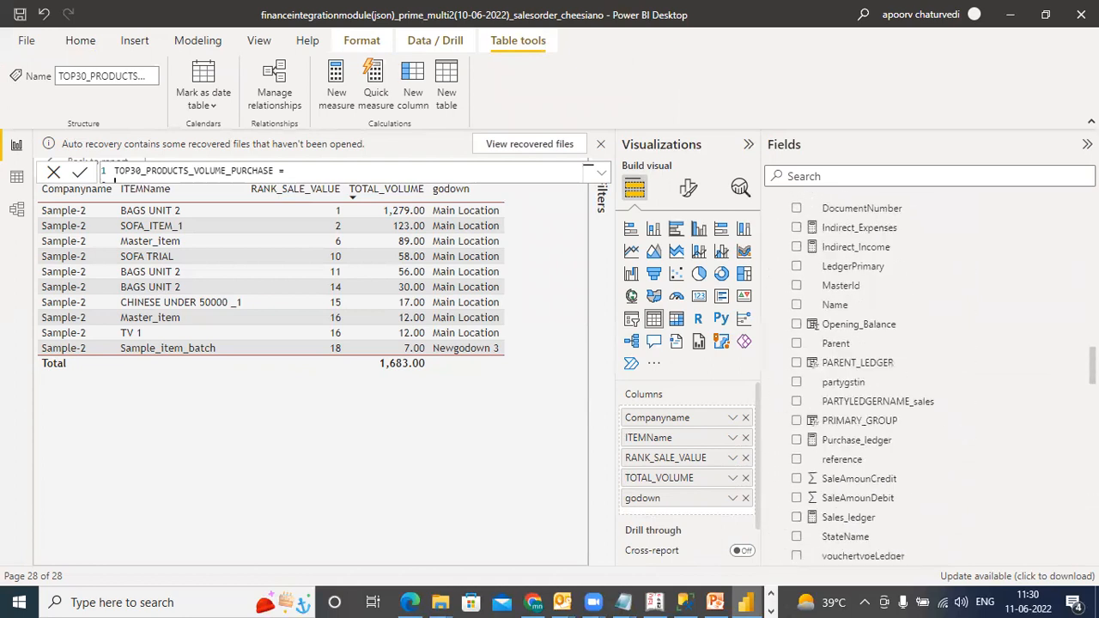
{"action": "scroll", "coordinate": [927, 377], "scroll_direction": "up", "scroll_amount": 10}
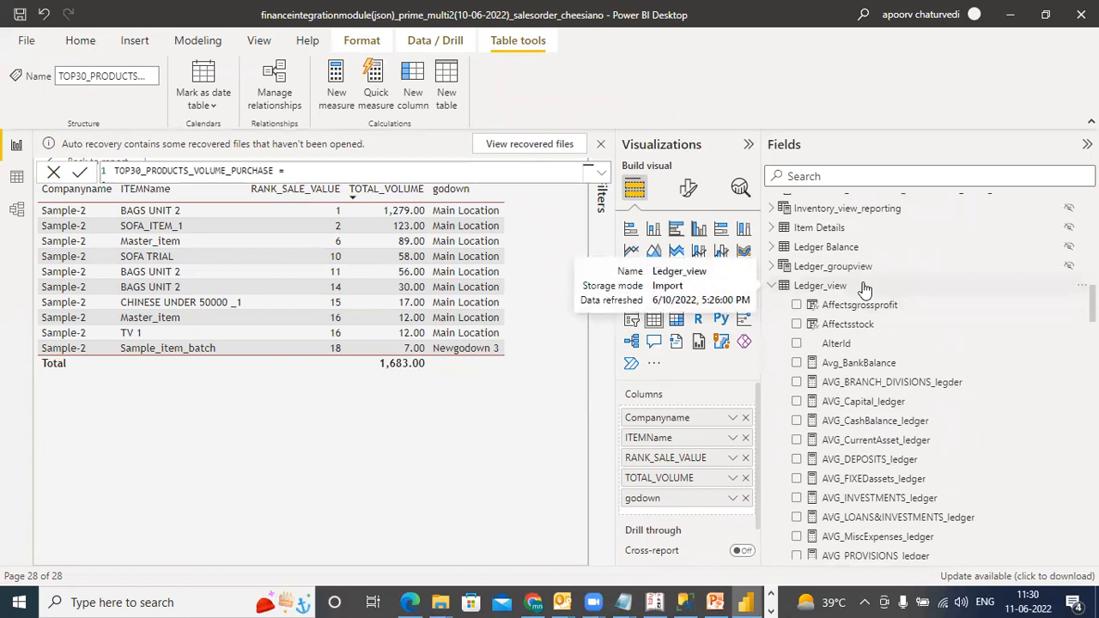
{"action": "left_click", "coordinate": [820, 287]}
{"action": "left_click", "coordinate": [818, 290]}
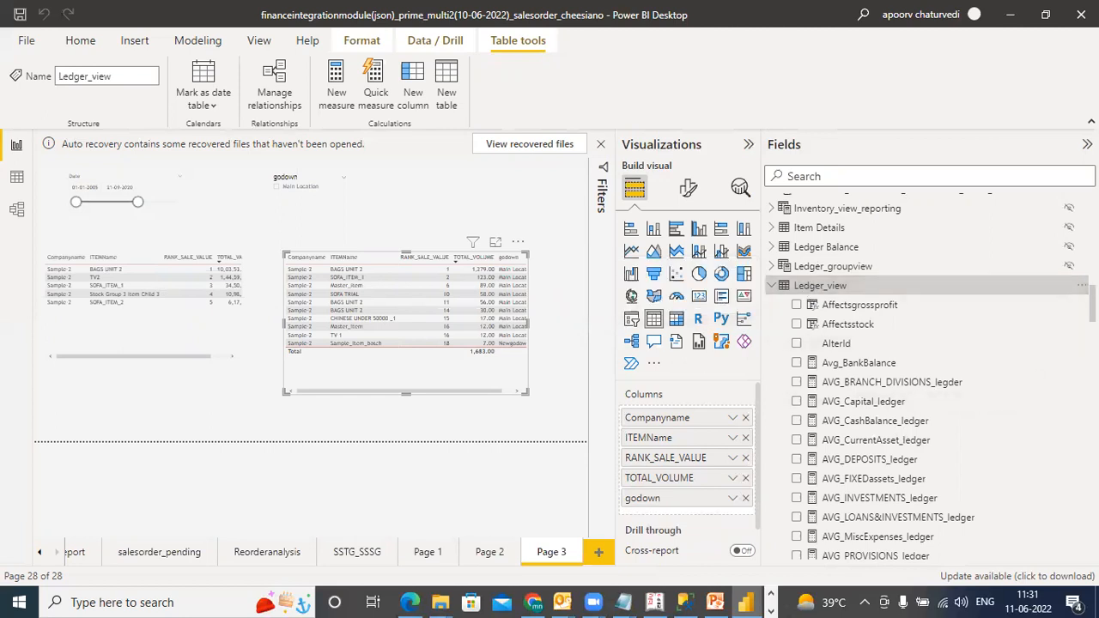
{"action": "scroll", "coordinate": [928, 377], "scroll_direction": "up", "scroll_amount": 10}
{"action": "scroll", "coordinate": [859, 378], "scroll_direction": "up", "scroll_amount": 10}
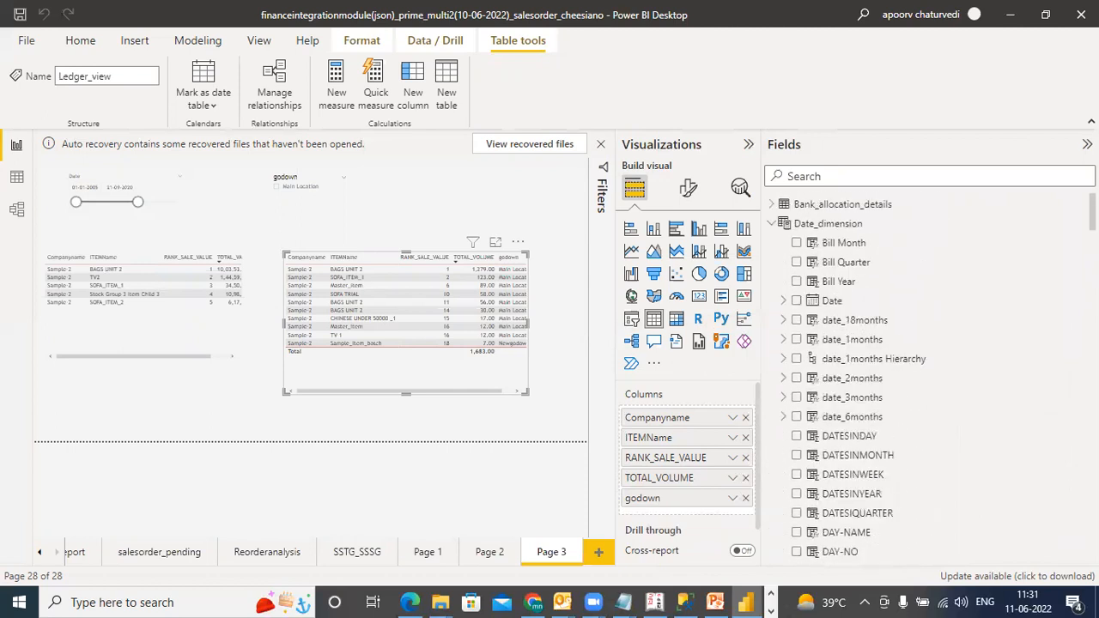
{"action": "scroll", "coordinate": [927, 378], "scroll_direction": "down", "scroll_amount": 10}
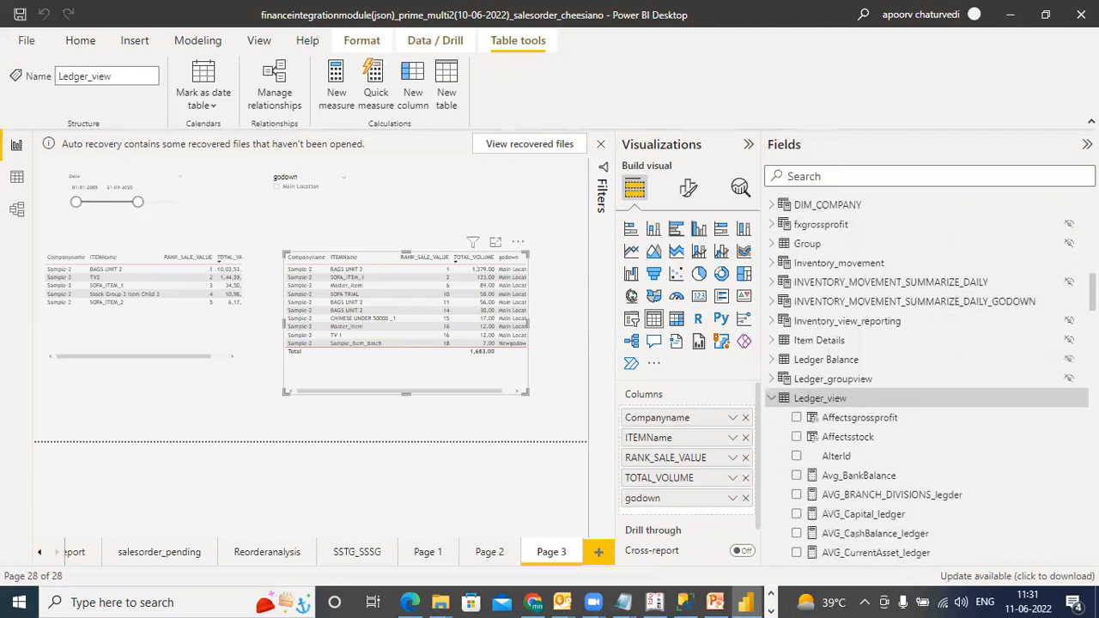
{"action": "left_click", "coordinate": [864, 315]}
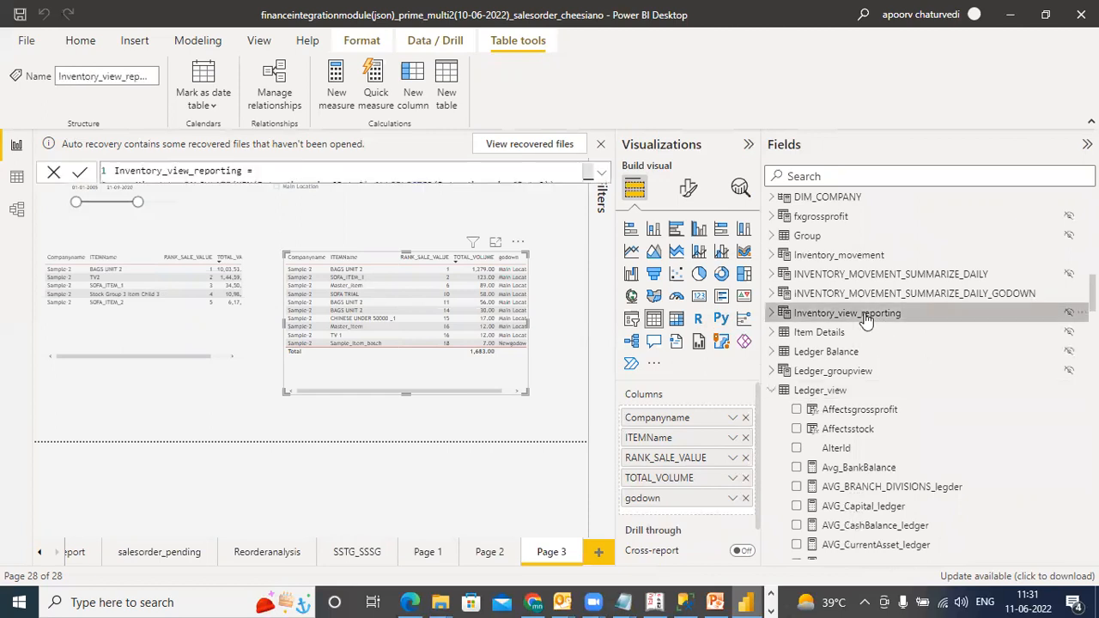
{"action": "left_click", "coordinate": [601, 175]}
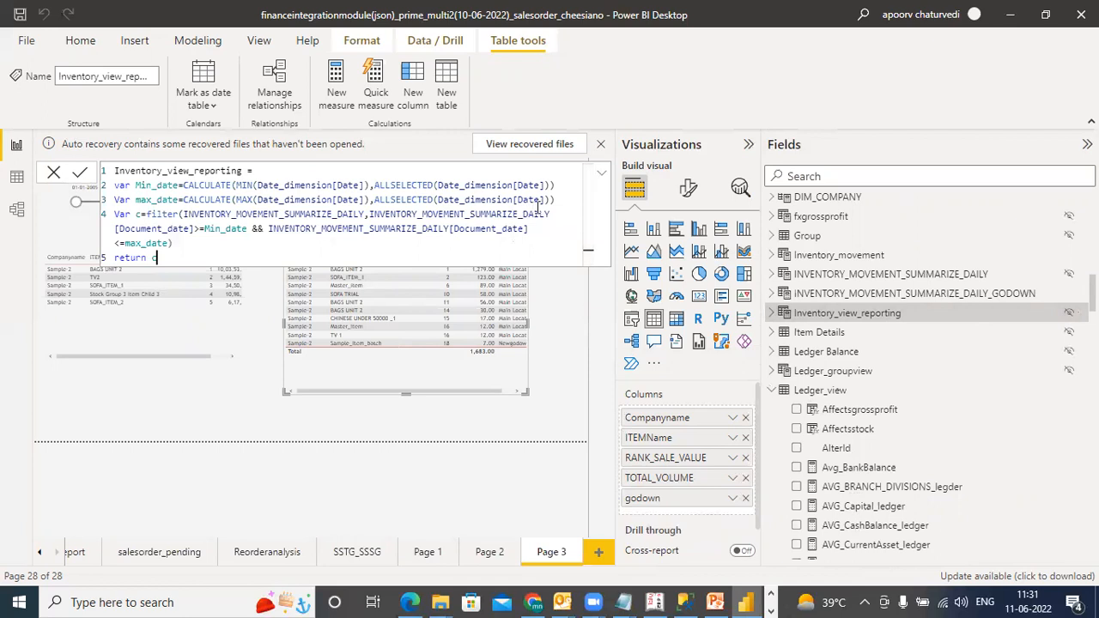
{"action": "left_click_drag", "start_coordinate": [557, 200], "coordinate": [112, 191]}
{"action": "key", "text": "ctrl+c"}
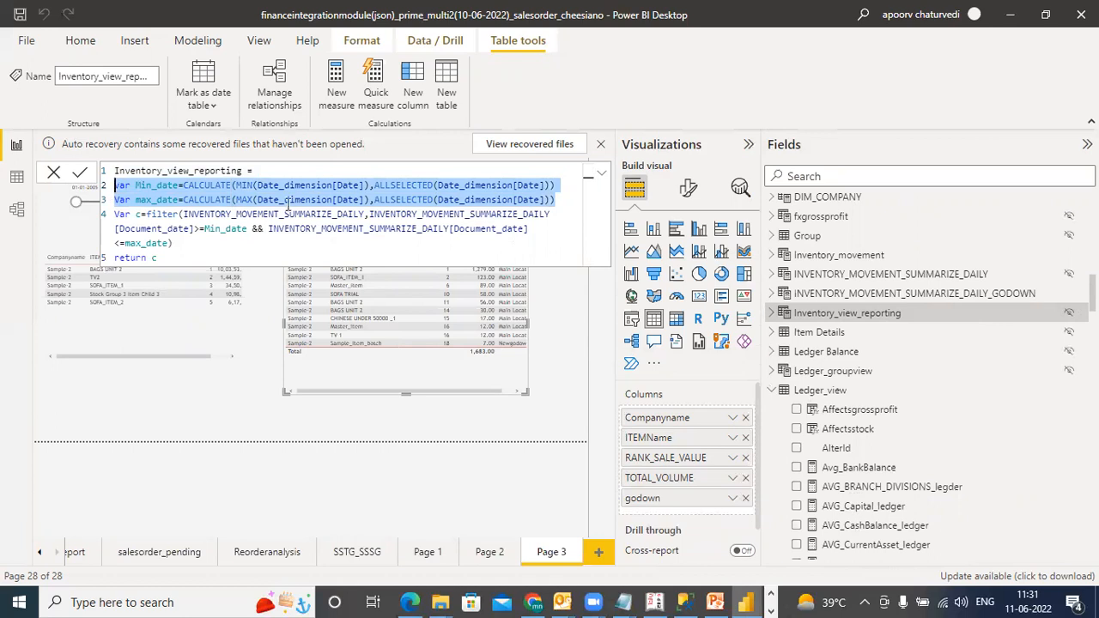
{"action": "left_click", "coordinate": [600, 179]}
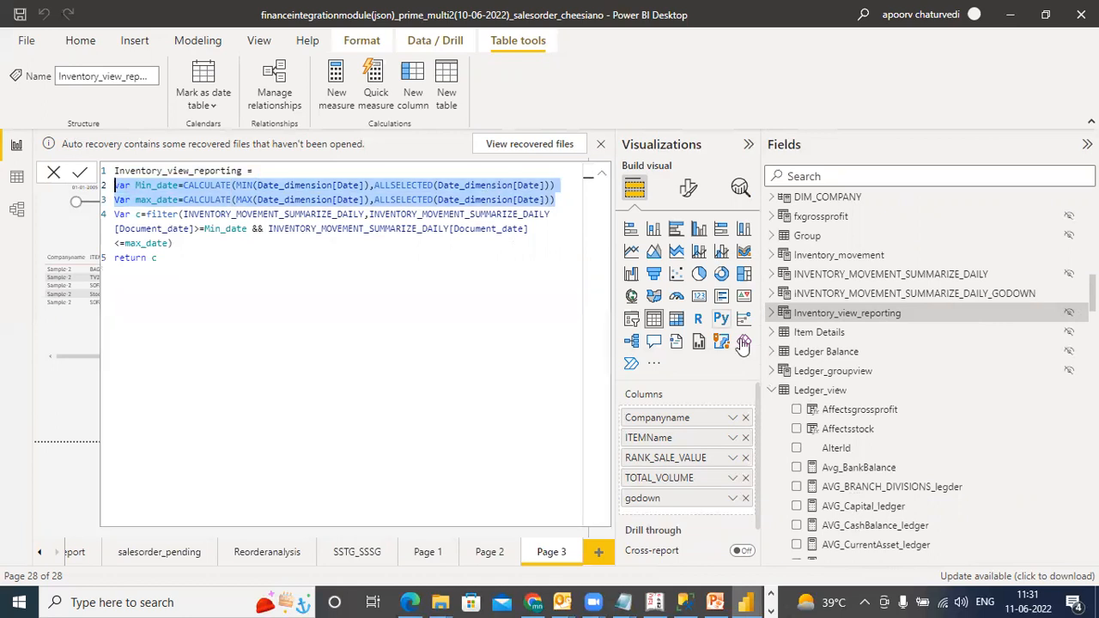
{"action": "left_click", "coordinate": [601, 173]}
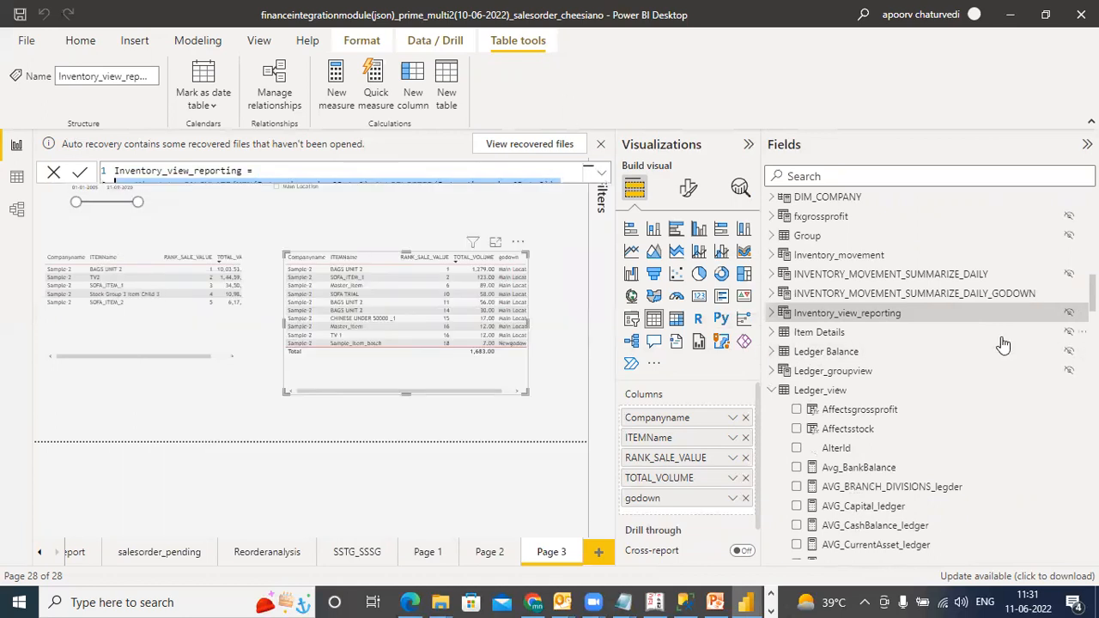
Step: Paste the copied Min_date and max_date variables at the start of the TOP30_PRODUCTS_VOLUME_PURCHASE formula, above VAR A
{"action": "scroll", "coordinate": [927, 369], "scroll_direction": "down", "scroll_amount": 15}
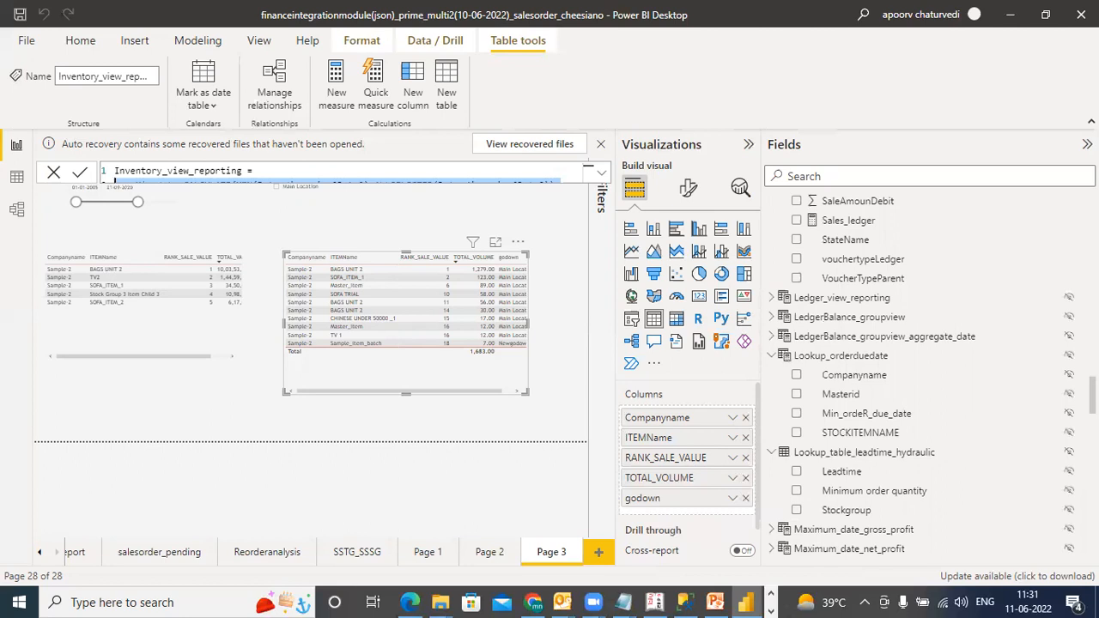
{"action": "scroll", "coordinate": [928, 378], "scroll_direction": "down", "scroll_amount": 10}
{"action": "scroll", "coordinate": [921, 378], "scroll_direction": "down", "scroll_amount": 10}
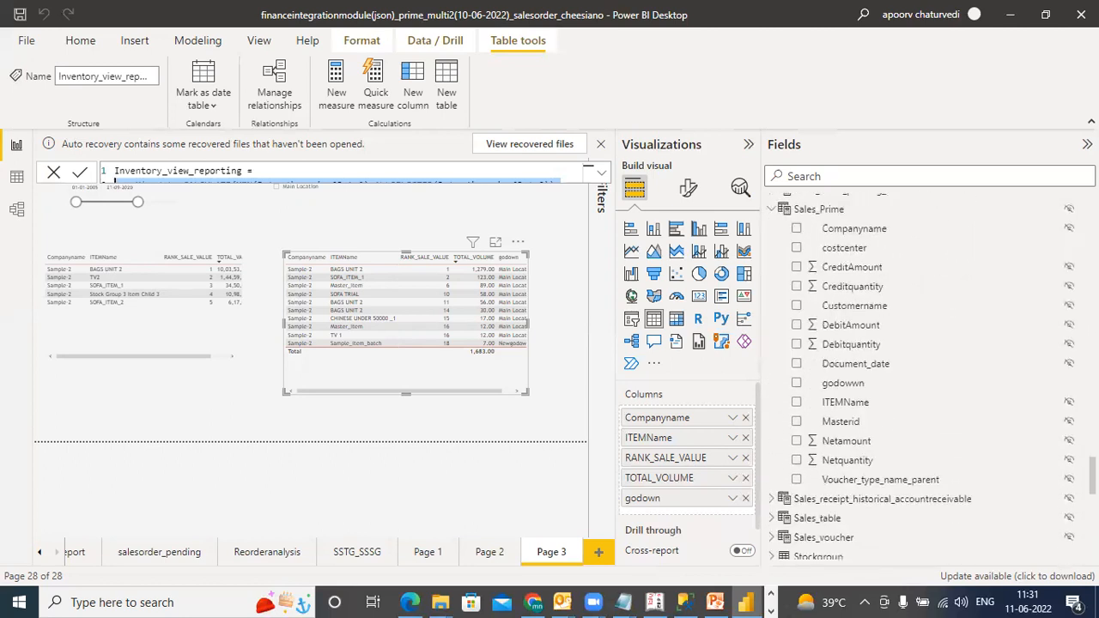
{"action": "scroll", "coordinate": [927, 378], "scroll_direction": "up", "scroll_amount": 4}
{"action": "scroll", "coordinate": [927, 378], "scroll_direction": "up", "scroll_amount": 3}
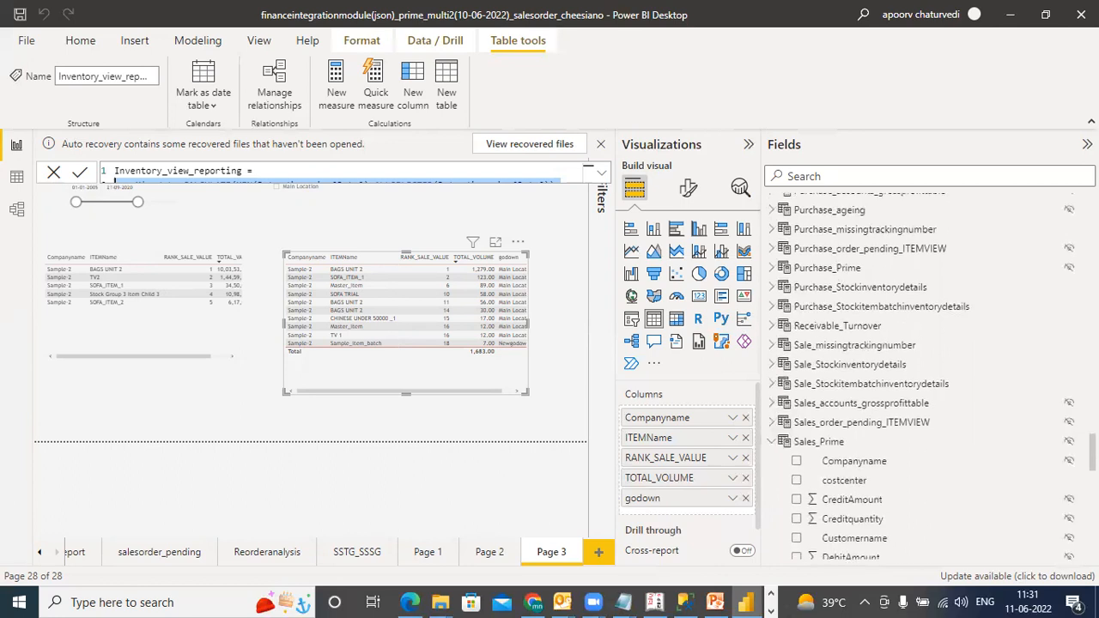
{"action": "scroll", "coordinate": [928, 378], "scroll_direction": "down", "scroll_amount": 15}
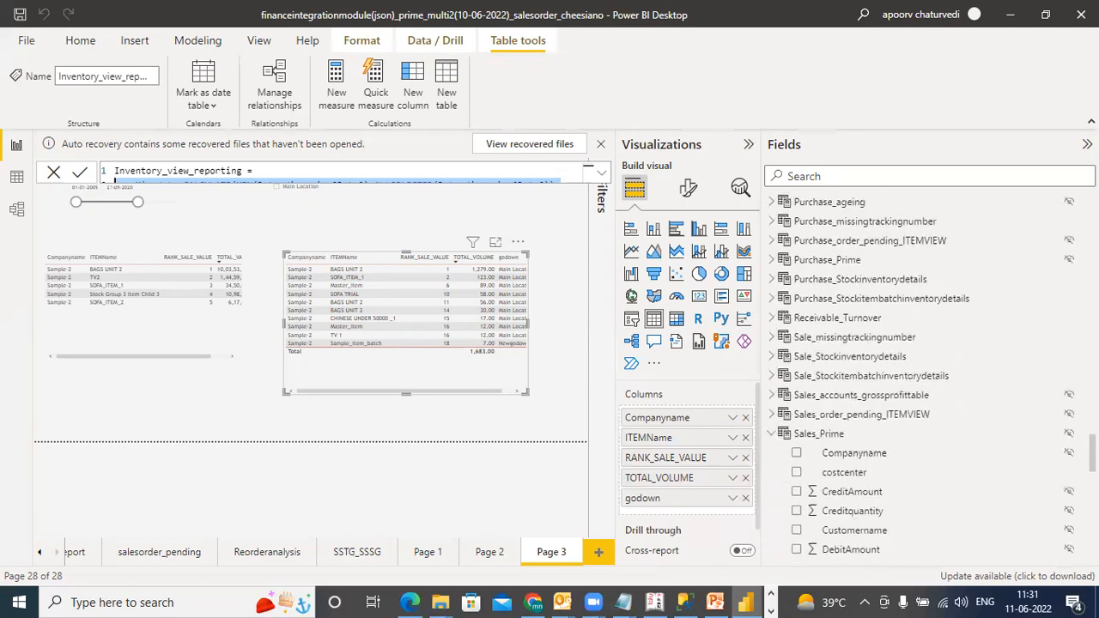
{"action": "scroll", "coordinate": [928, 378], "scroll_direction": "up", "scroll_amount": 2}
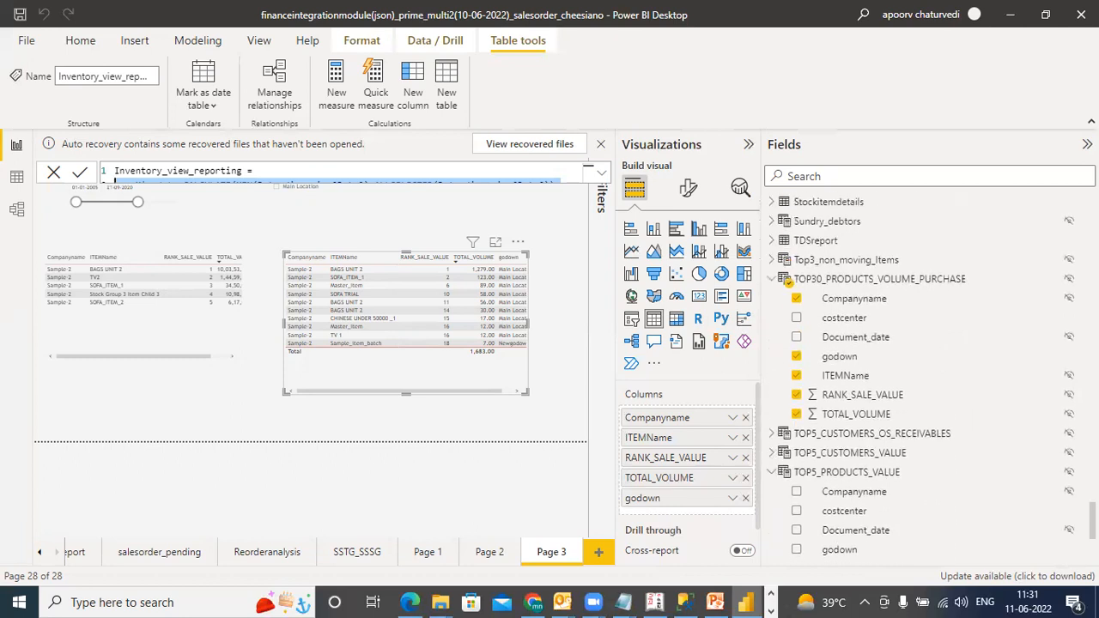
{"action": "left_click", "coordinate": [923, 283]}
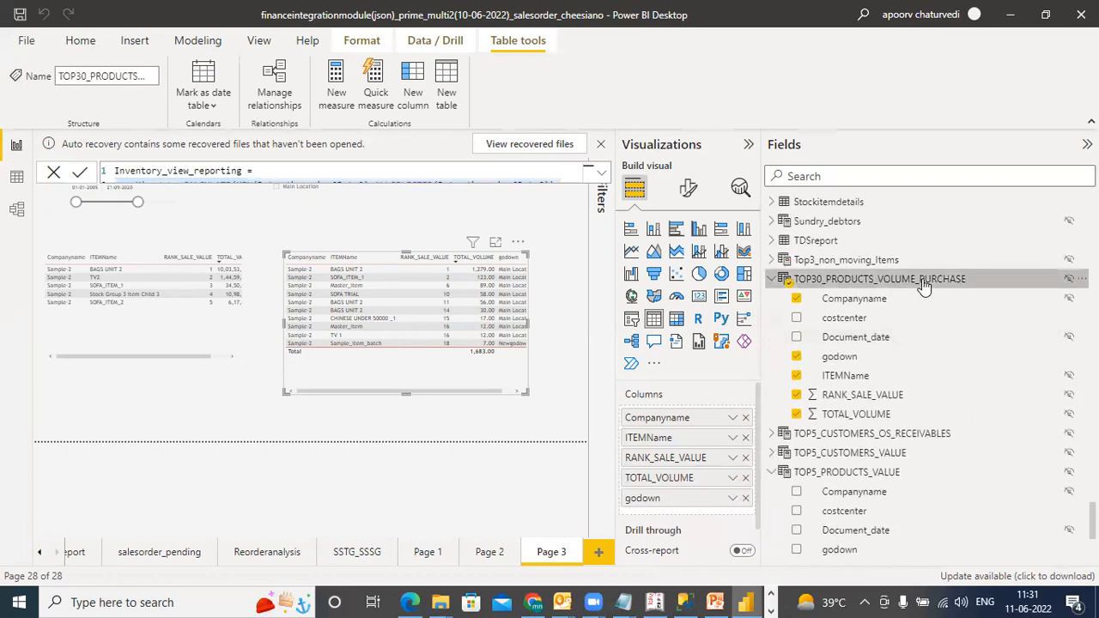
{"action": "left_click", "coordinate": [602, 173]}
{"action": "left_click", "coordinate": [299, 184]}
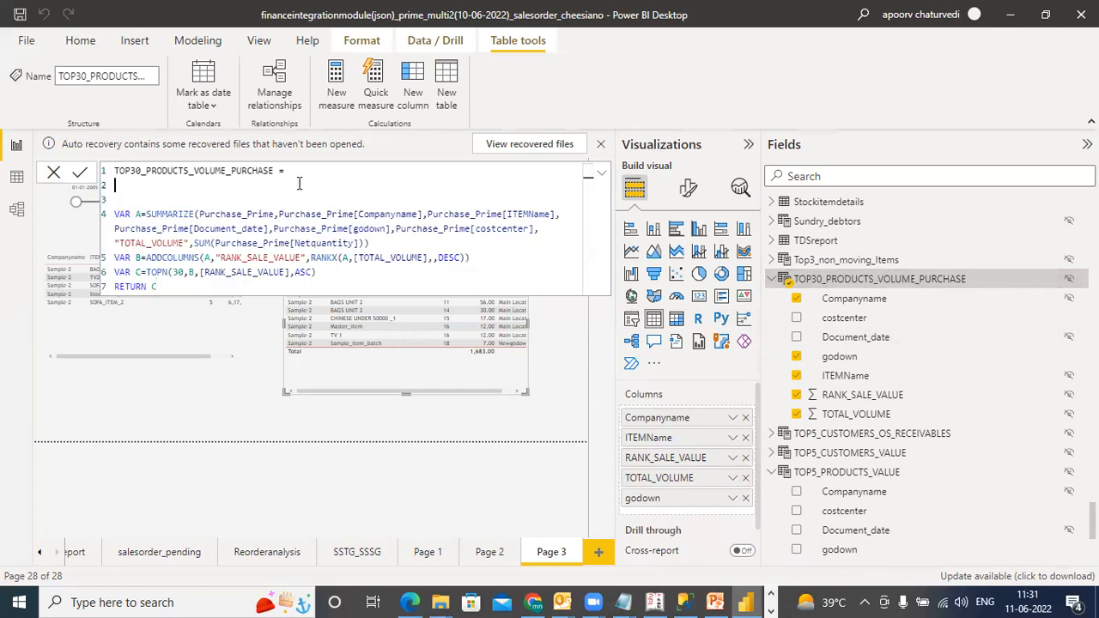
{"action": "key", "text": "ctrl+v"}
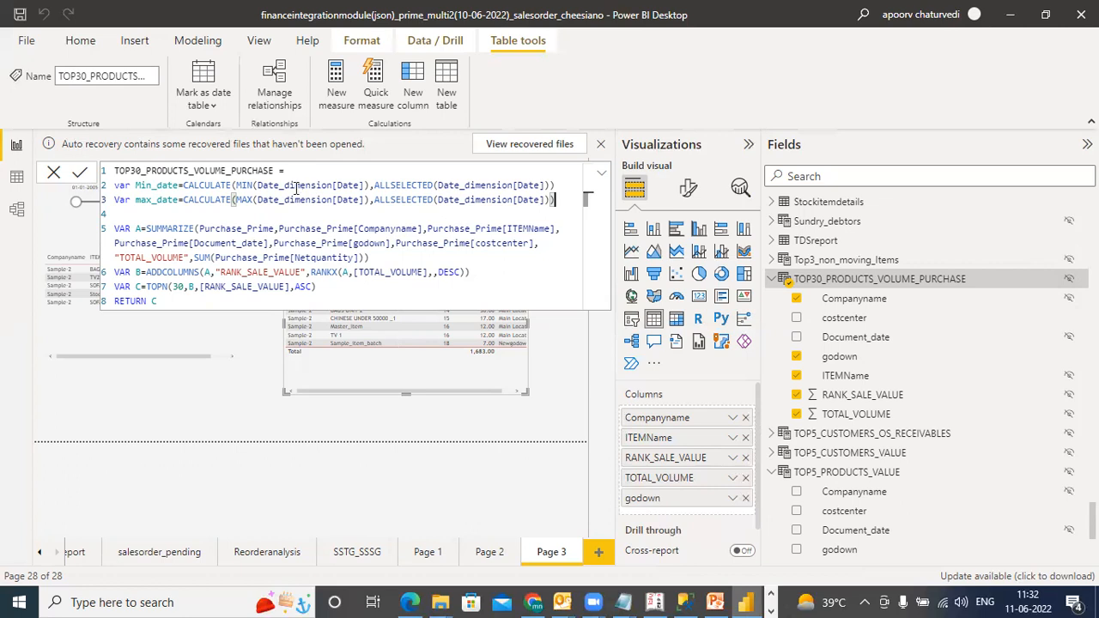
Step: Insert a new line below VAR B in the TOP30_PRODUCTS_VOLUME_PURCHASE formula and begin it with VAR B1=FILTER(B
{"action": "left_click", "coordinate": [477, 275]}
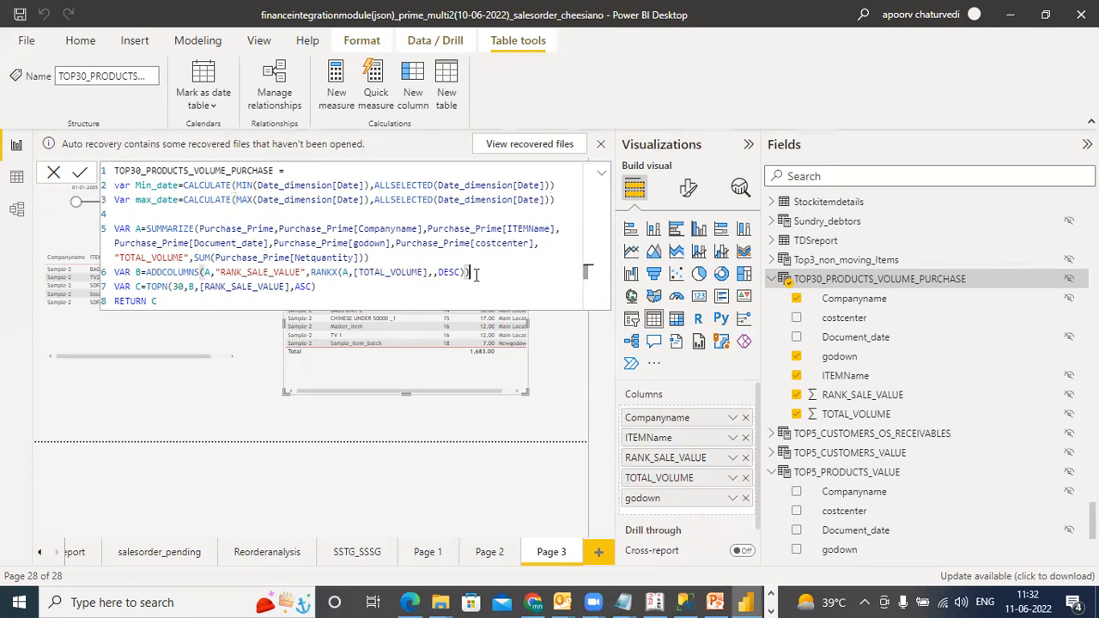
{"action": "key", "text": "super+space"}
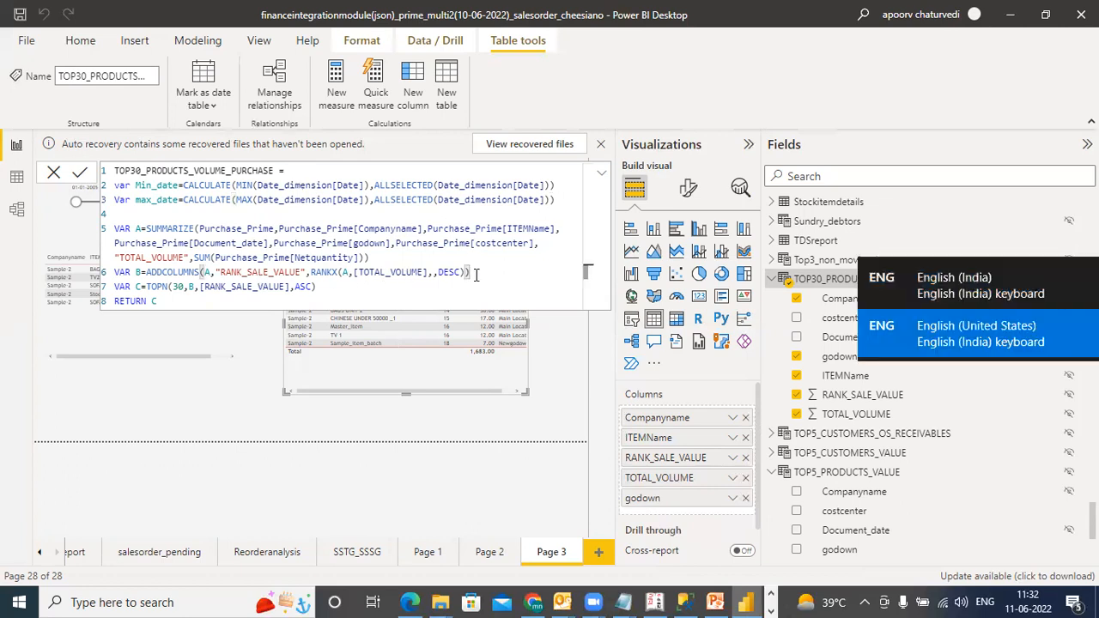
{"action": "key", "text": "Return"}
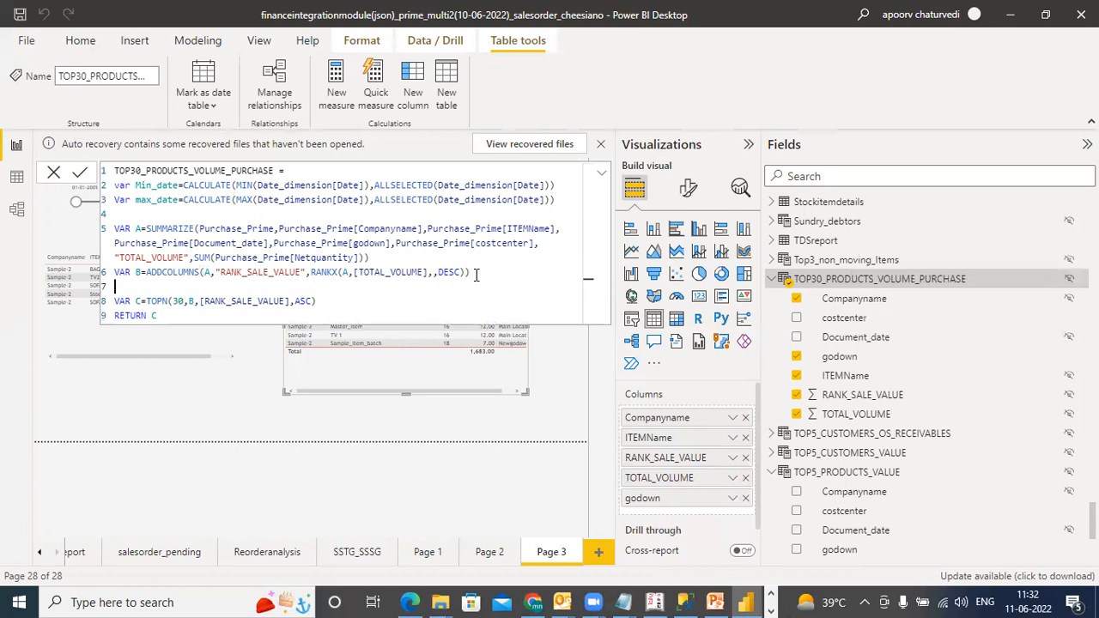
{"action": "type", "text": "VAR B1=FILTER"}
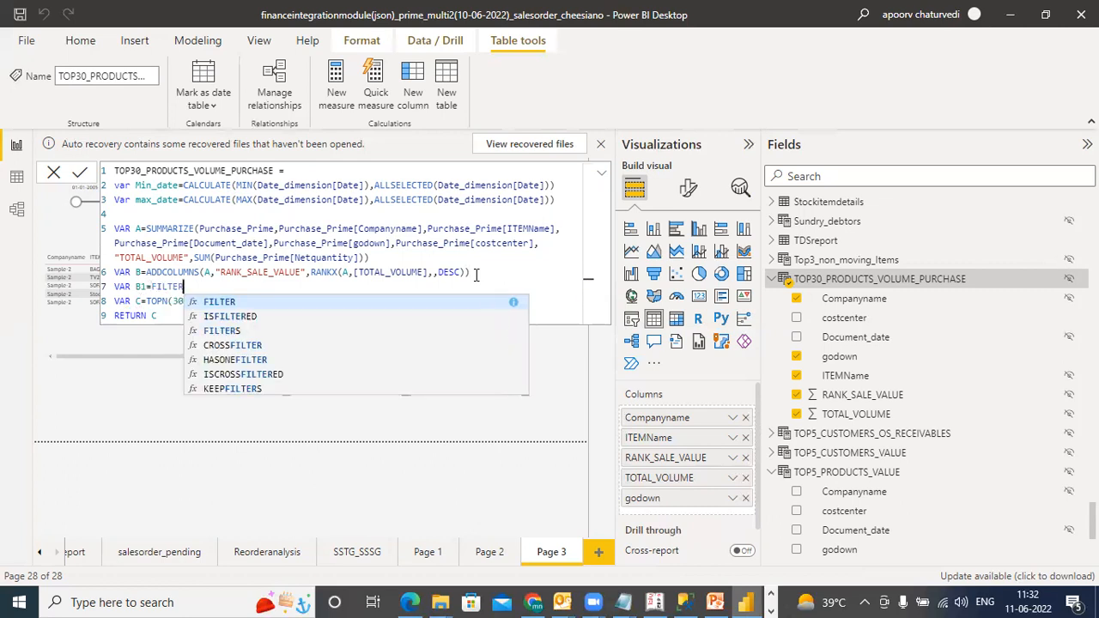
{"action": "type", "text": "("}
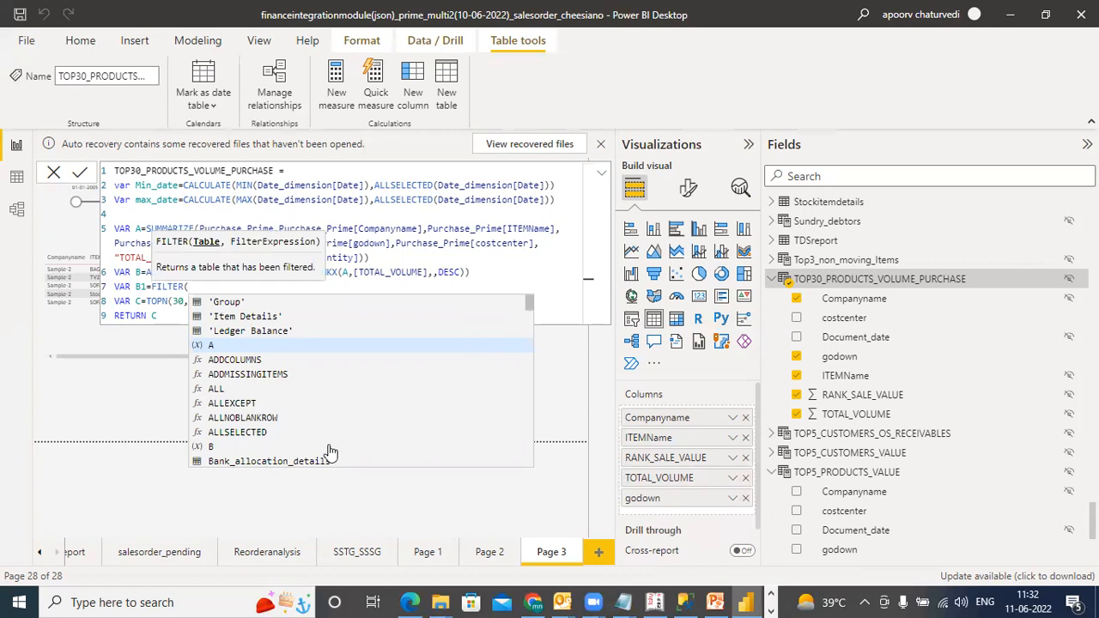
{"action": "type", "text": "B"}
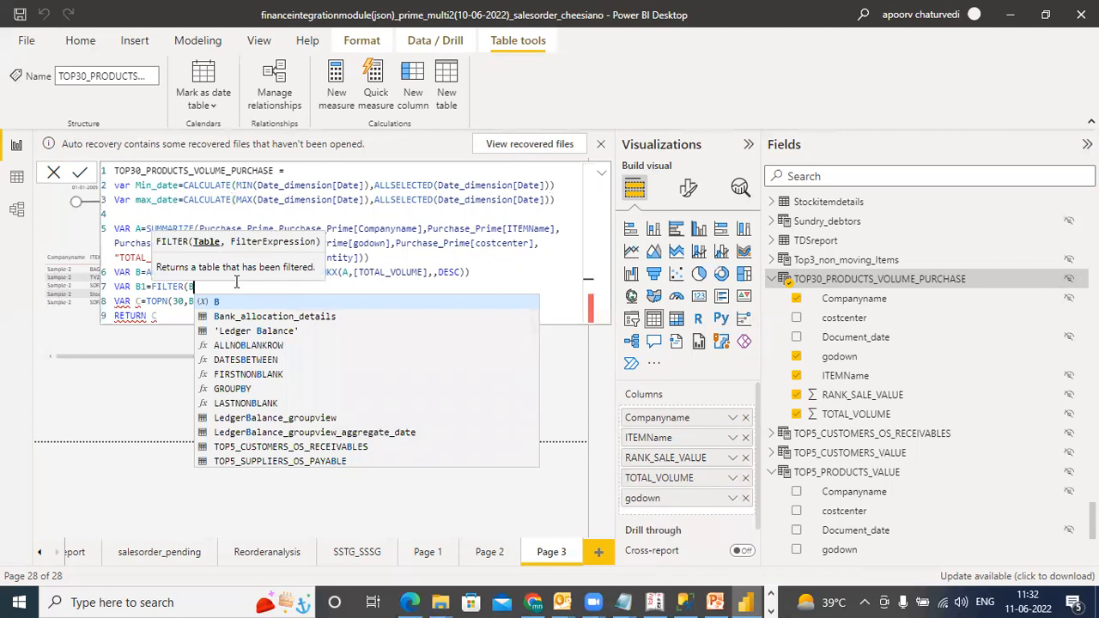
Step: Add the filter condition Purchase_Prime[Document_date]>=Min_date to VAR B1
{"action": "type", "text": ",DOCUE"}
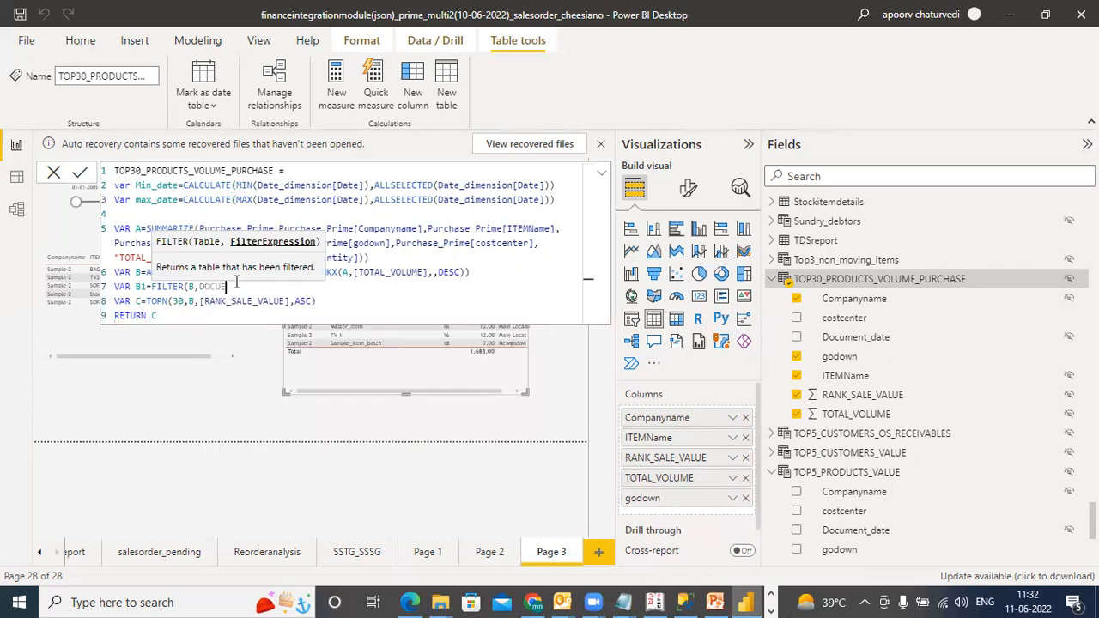
{"action": "key", "text": "BackSpace"}
{"action": "key", "text": "BackSpace"}
{"action": "key", "text": "BackSpace"}
{"action": "key", "text": "BackSpace"}
{"action": "key", "text": "BackSpace"}
{"action": "type", "text": "DOCUMENT_"}
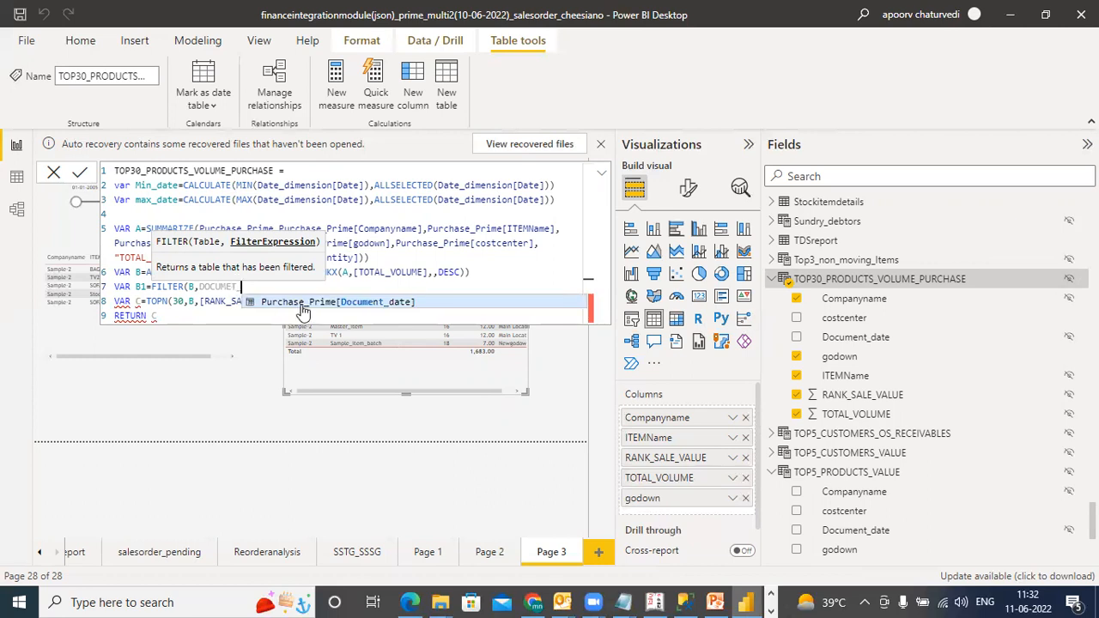
{"action": "left_click", "coordinate": [302, 304]}
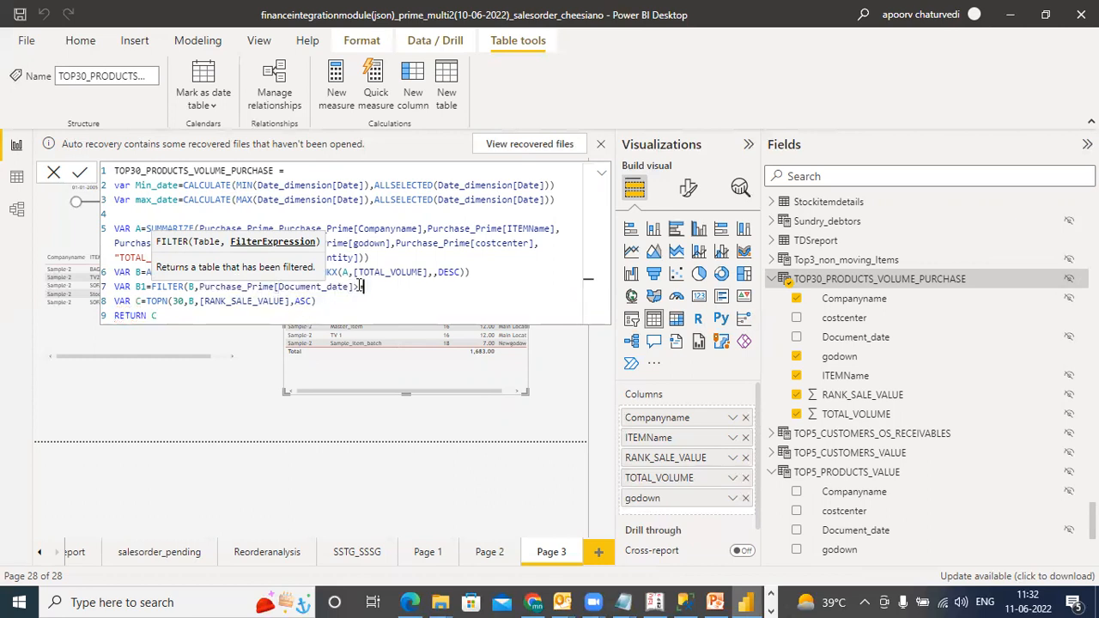
{"action": "type", "text": ">MIN_DATE"}
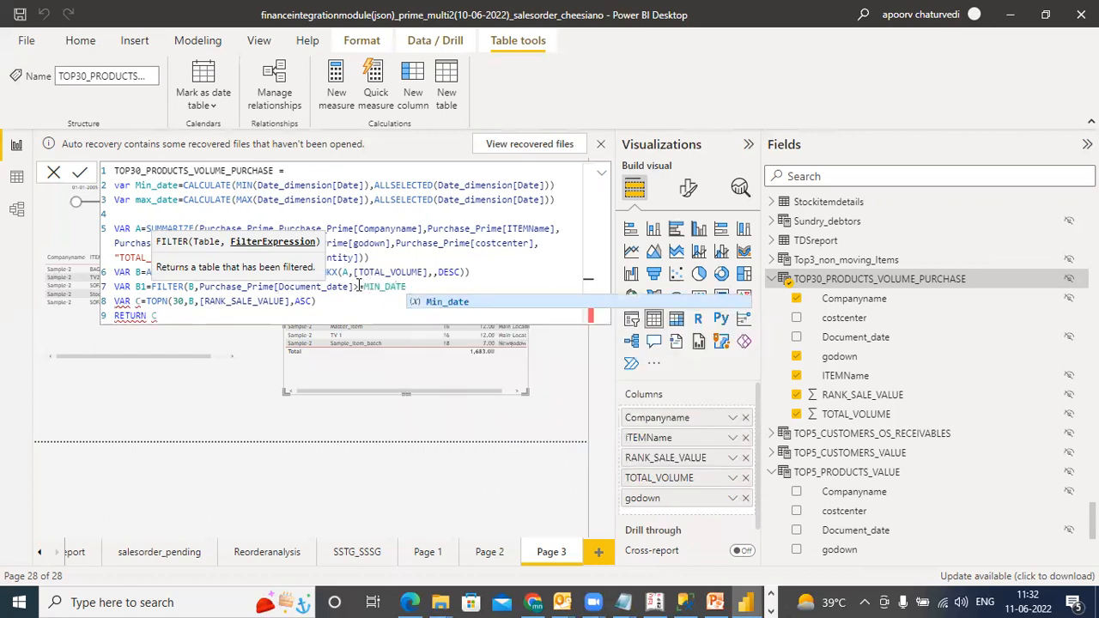
{"action": "left_click", "coordinate": [432, 312]}
Step: Extend VAR B1's filter with && Purchase_Prime[Document_date]<=MAX_DATE and close the FILTER function
{"action": "type", "text": "&&"}
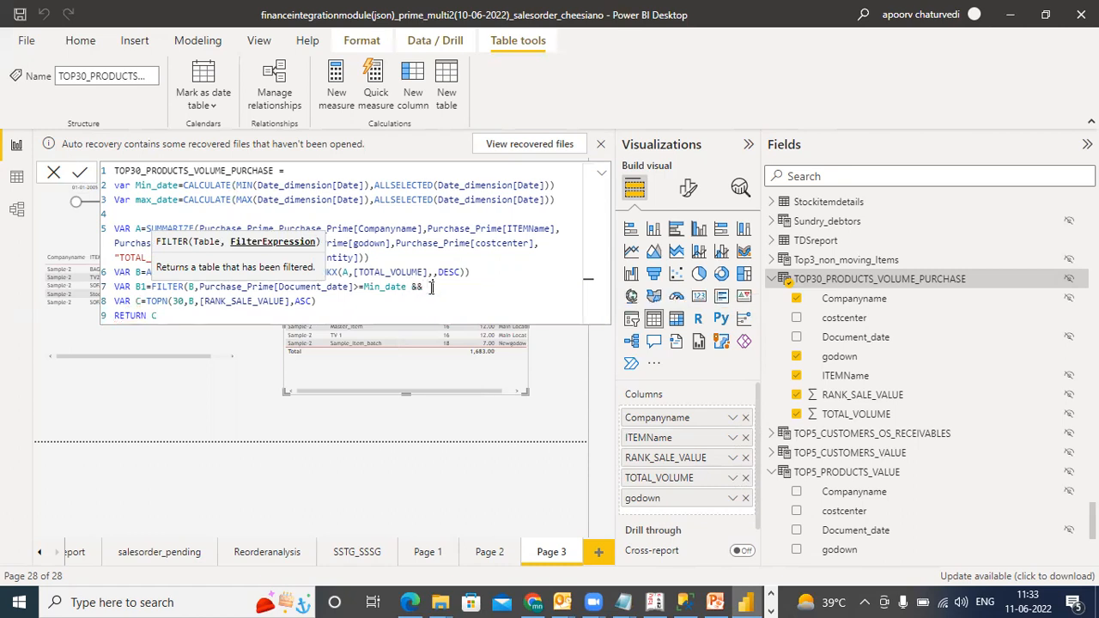
{"action": "type", "text": "Docum"}
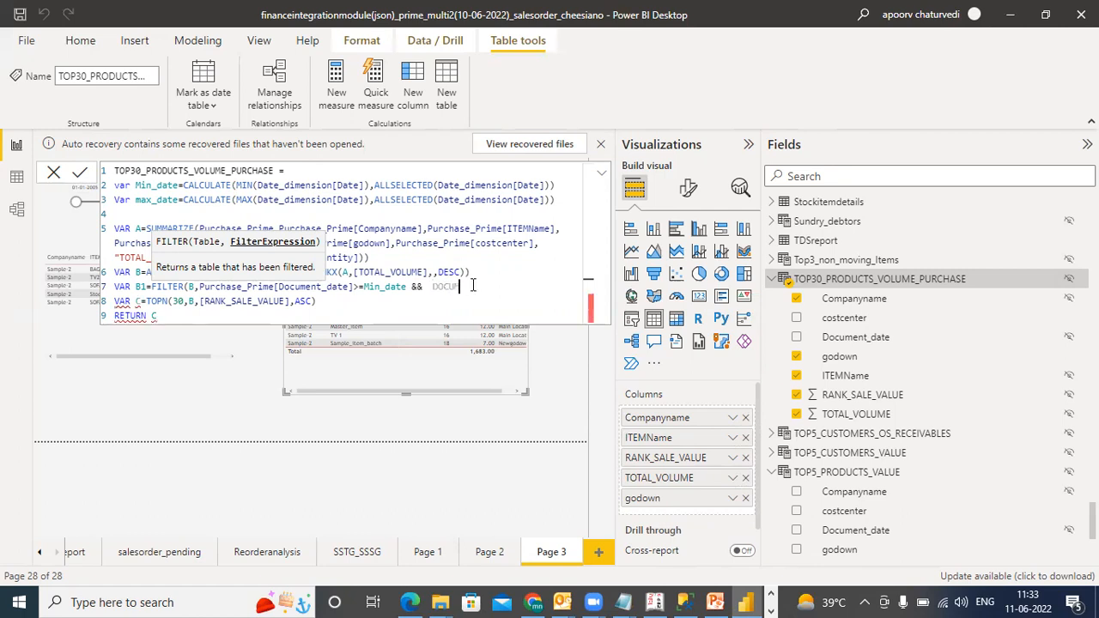
{"action": "type", "text": "ent"}
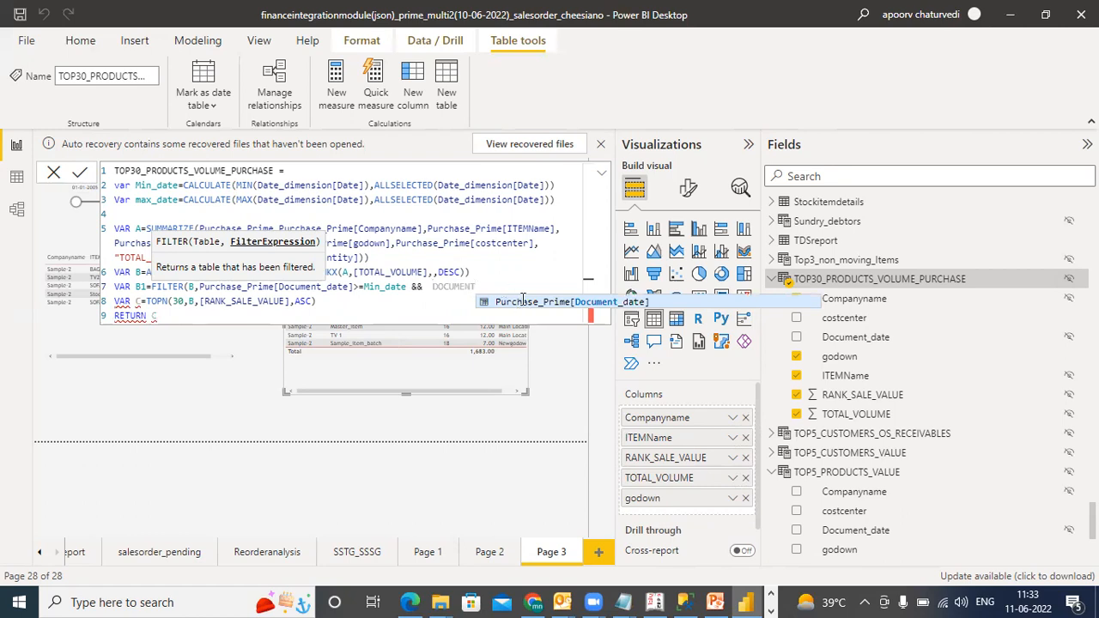
{"action": "left_click", "coordinate": [523, 303]}
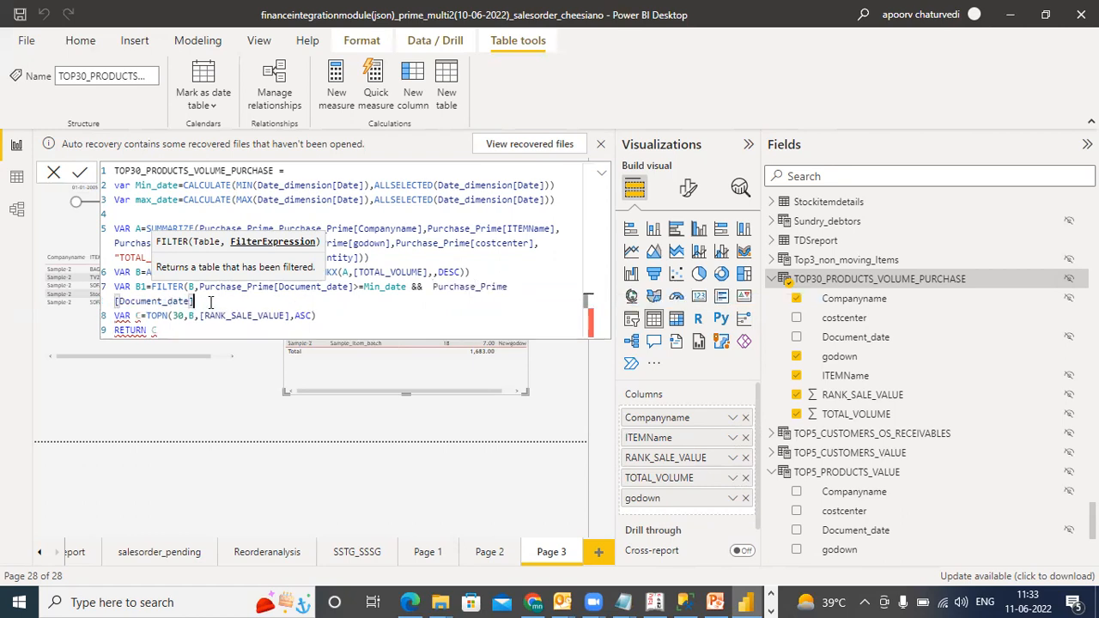
{"action": "type", "text": "<=MAX_DATE)"}
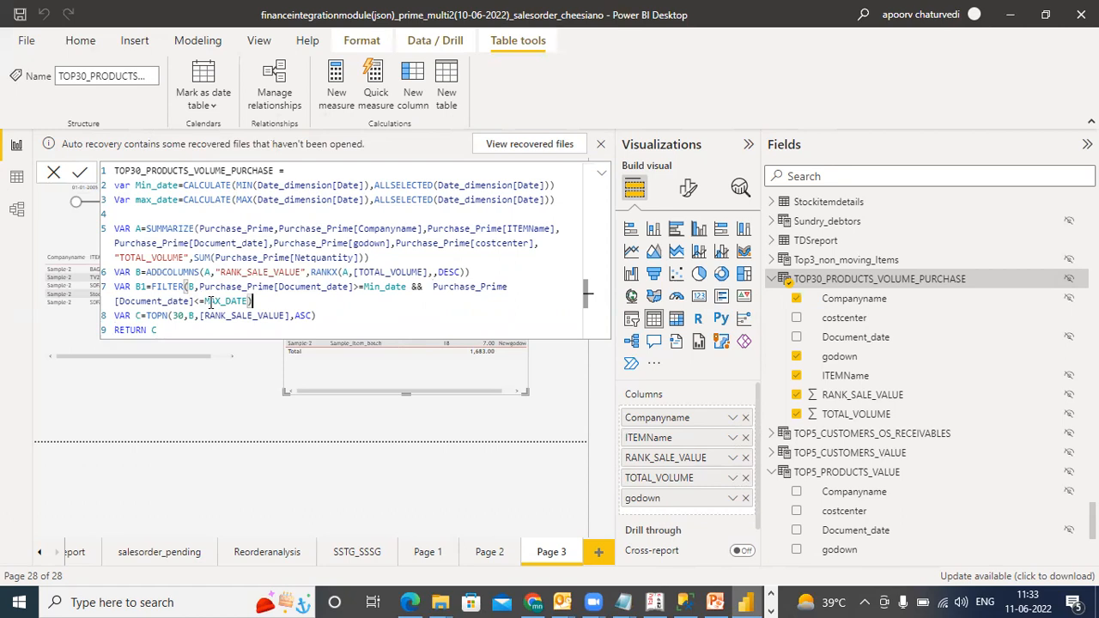
Step: Change the TOPN table in VAR C to B1, commit the formula and collapse the formula editor
{"action": "left_click", "coordinate": [194, 316]}
{"action": "type", "text": "1"}
{"action": "left_click", "coordinate": [169, 330]}
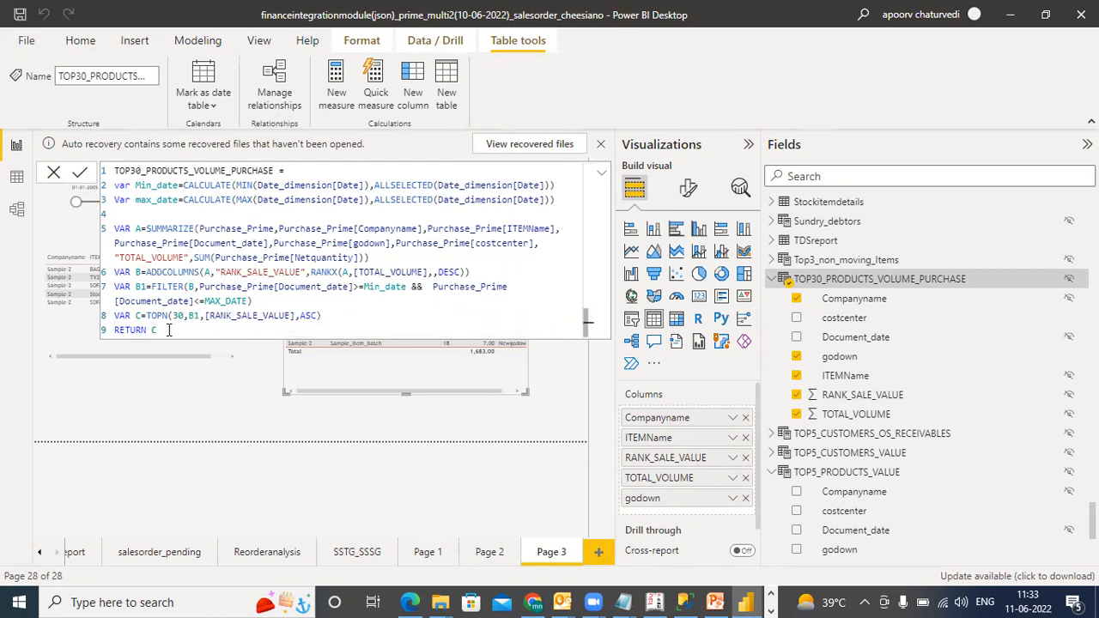
{"action": "key", "text": "Return"}
{"action": "left_click", "coordinate": [601, 174]}
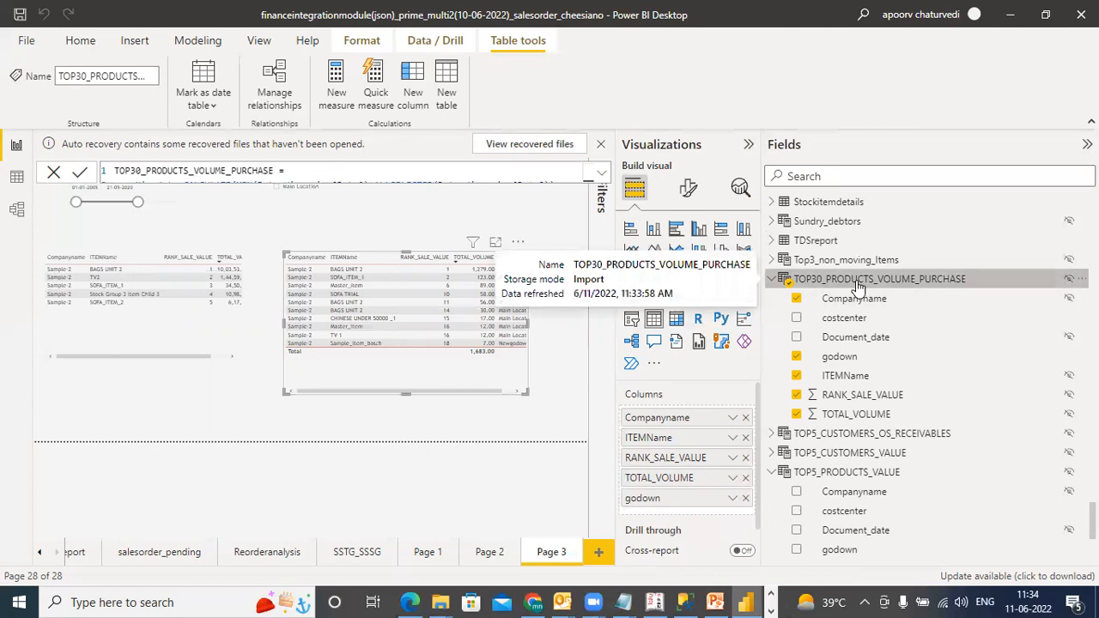
Step: Review the TOP30_PRODUCTS_VOLUME_PURCHASE formula and show the purchase volume table in focus mode
{"action": "left_click", "coordinate": [601, 173]}
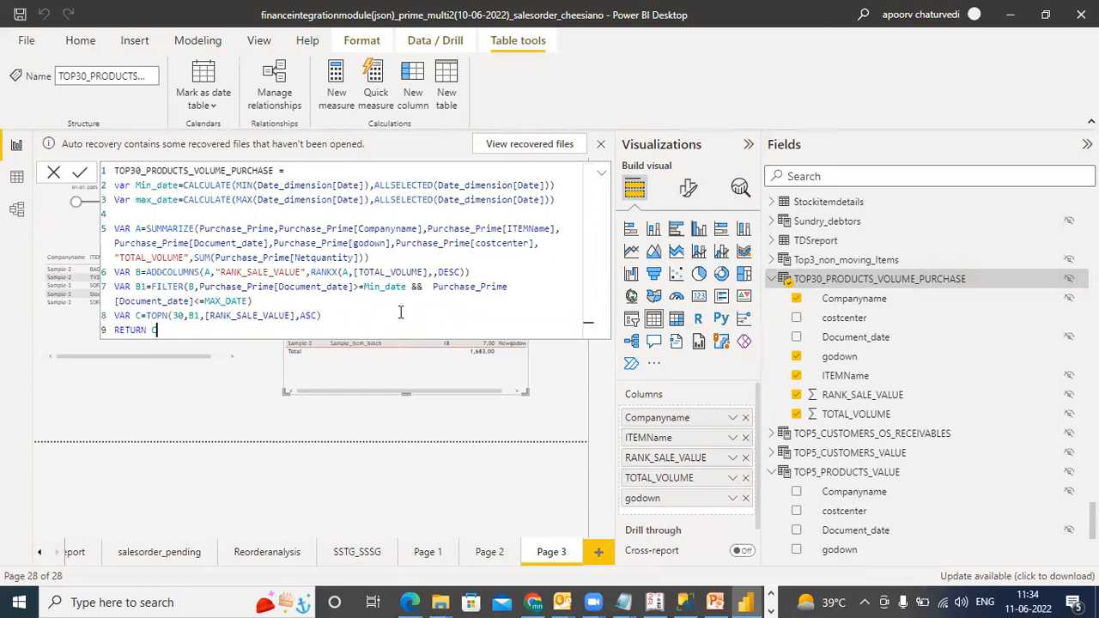
{"action": "left_click", "coordinate": [599, 176]}
{"action": "left_click", "coordinate": [599, 177]}
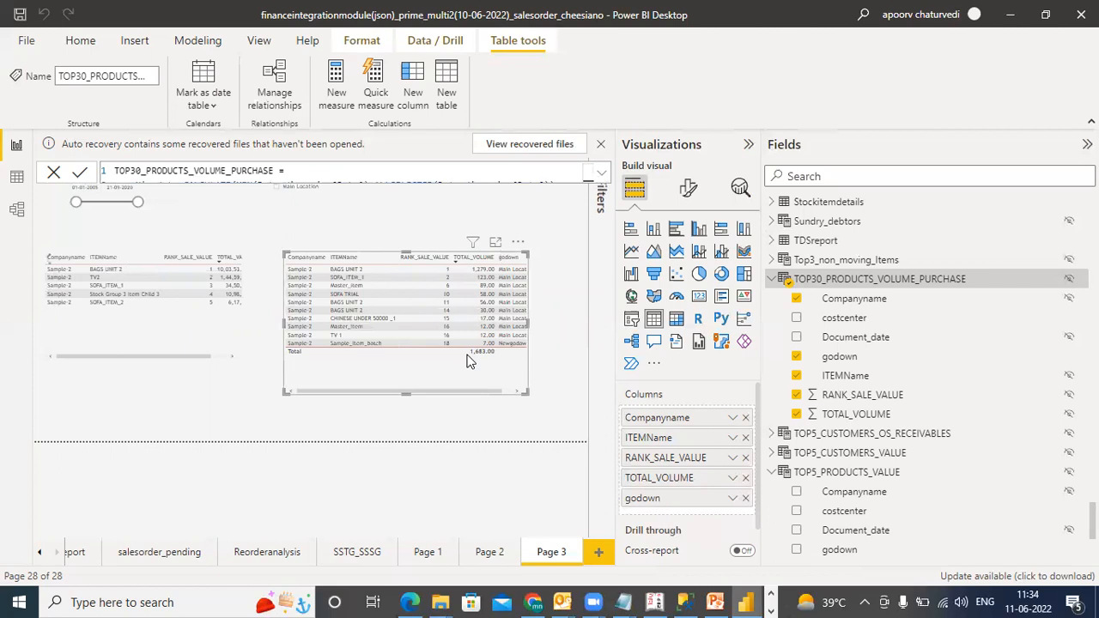
{"action": "left_click", "coordinate": [496, 245]}
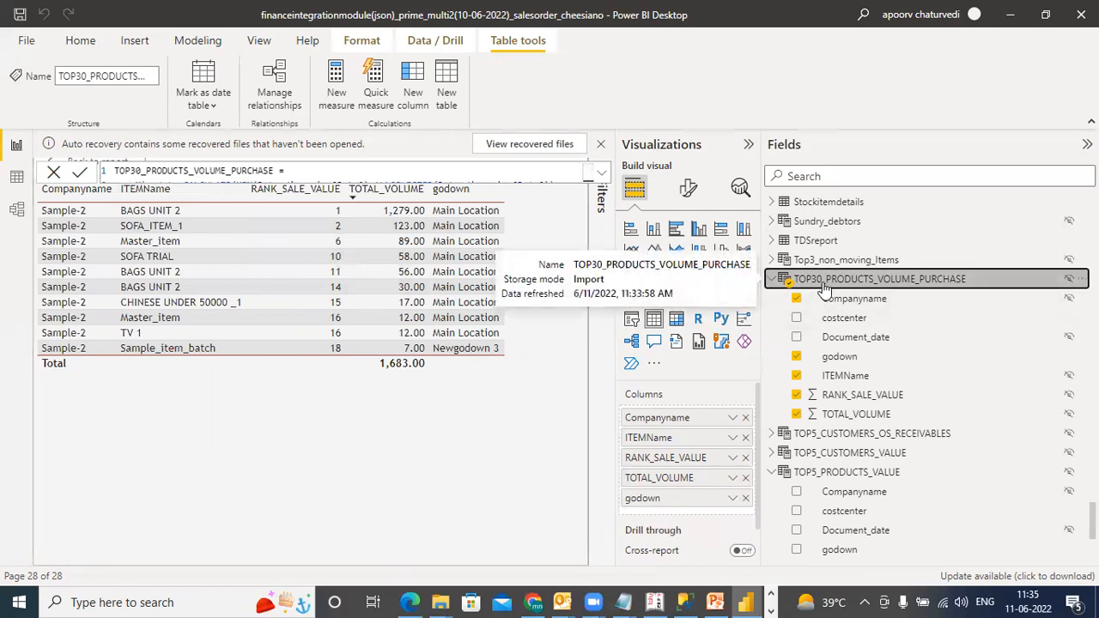
Step: Start a FILTER function around Purchase_Prime inside VAR A's SUMMARIZE, with a comma ready for its filter expression
{"action": "left_click", "coordinate": [602, 174]}
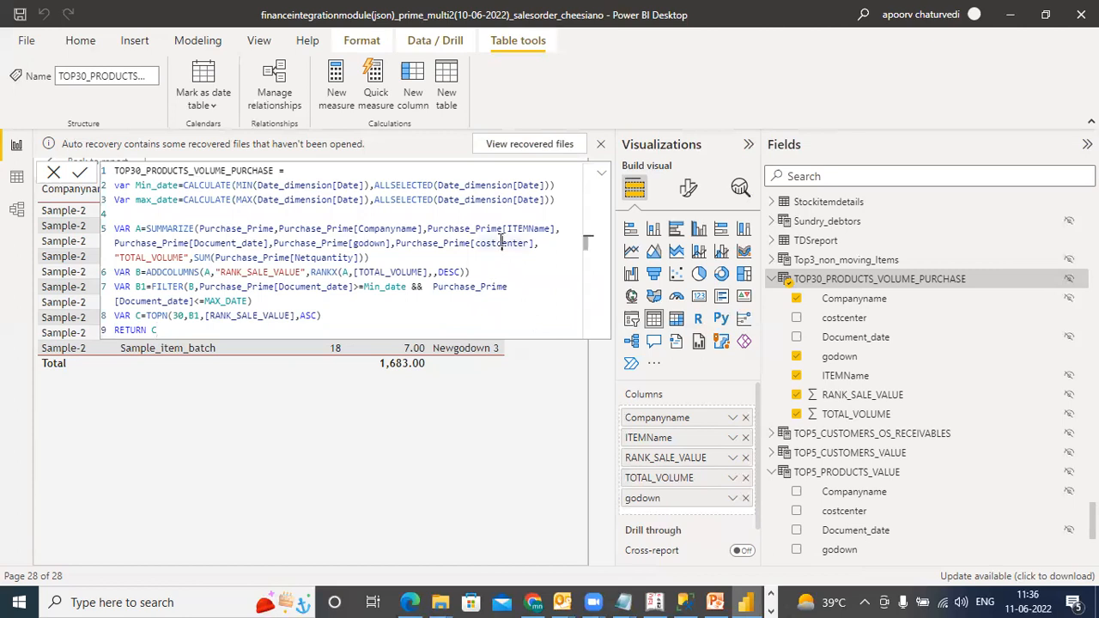
{"action": "left_click", "coordinate": [373, 317]}
{"action": "left_click", "coordinate": [361, 302]}
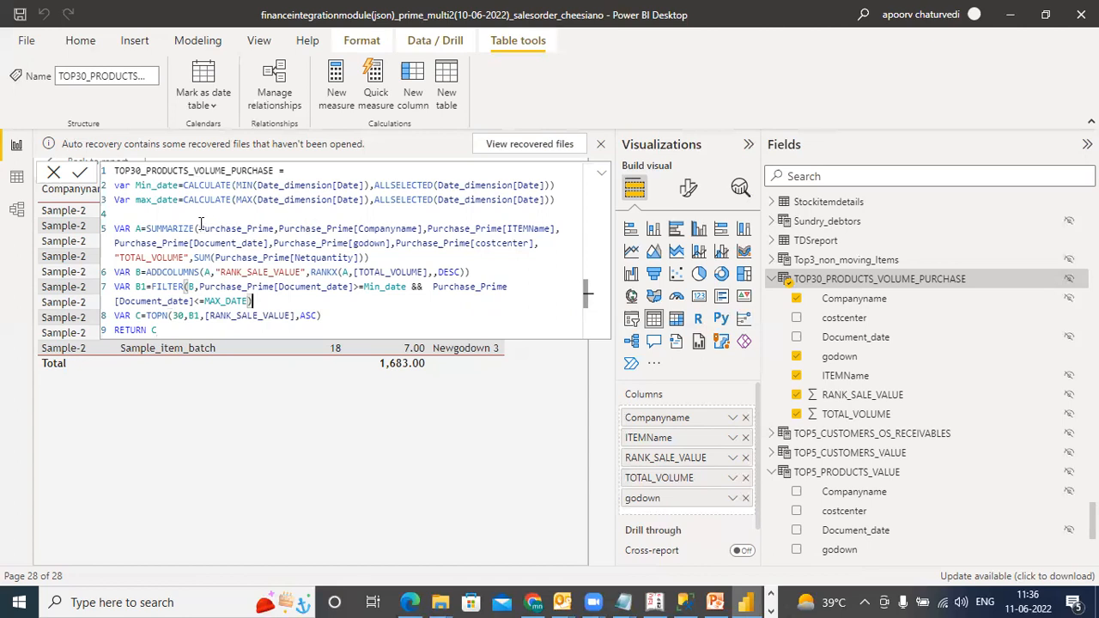
{"action": "left_click", "coordinate": [199, 228]}
{"action": "type", "text": "FILTER("}
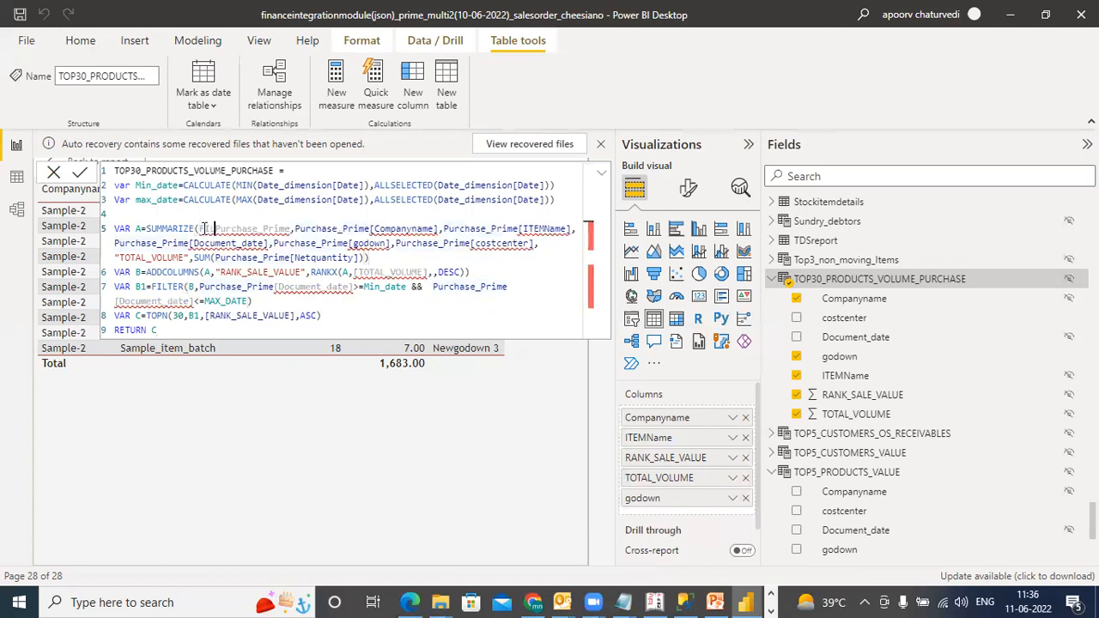
{"action": "left_click", "coordinate": [311, 229]}
{"action": "type", "text": ","}
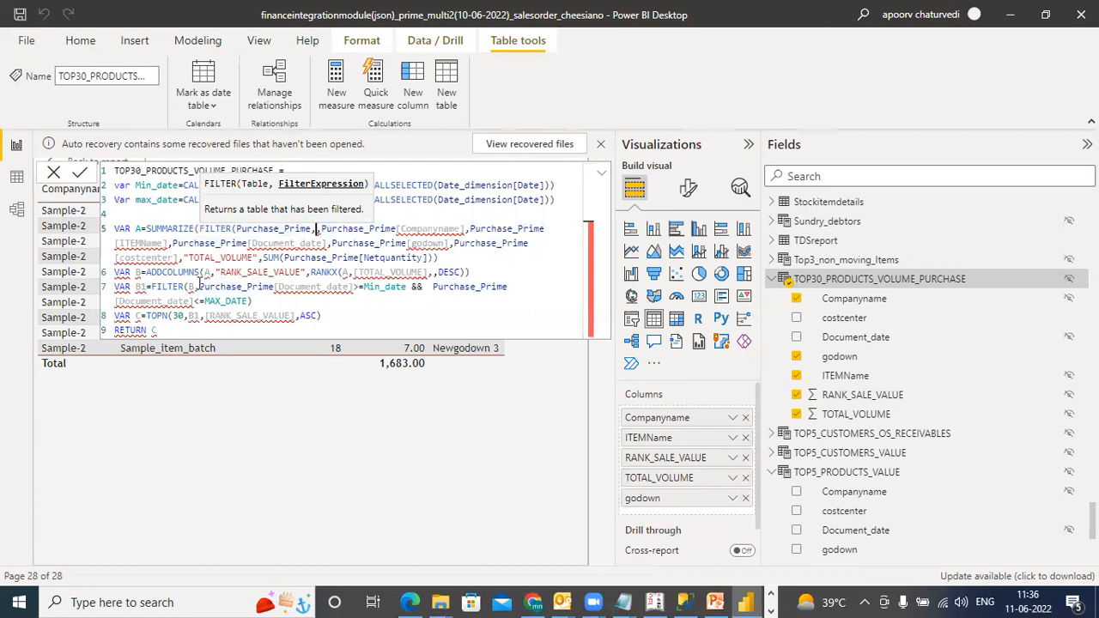
Step: Copy the Min_date and MAX_DATE condition from VAR B1 into VAR A's FILTER and close its parenthesis
{"action": "left_click_drag", "start_coordinate": [199, 287], "coordinate": [249, 301]}
{"action": "key", "text": "ctrl+c"}
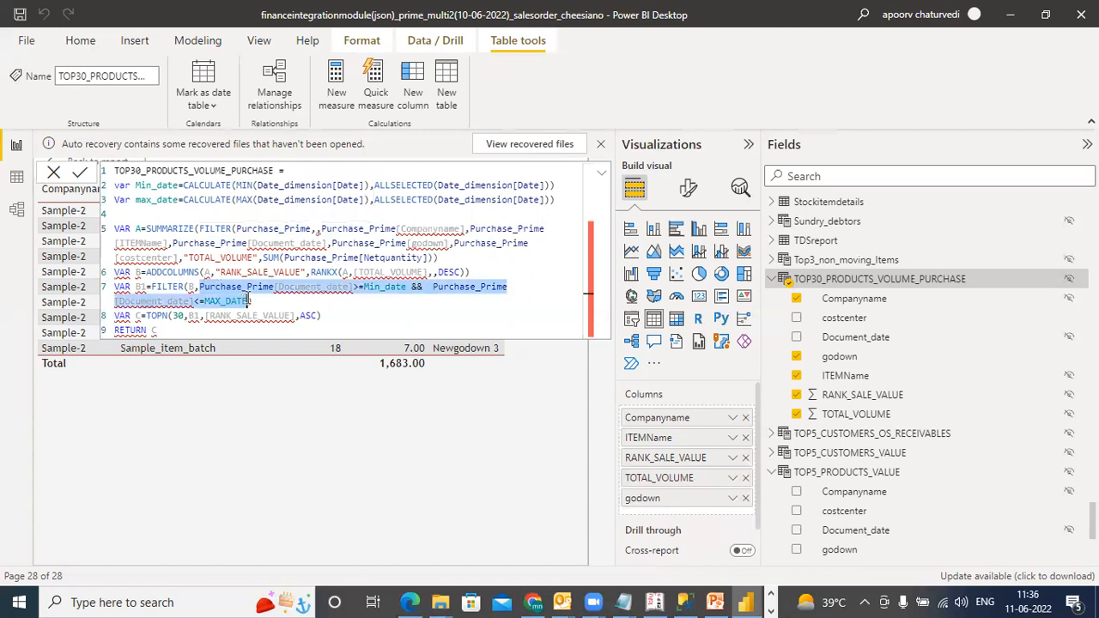
{"action": "left_click", "coordinate": [316, 227]}
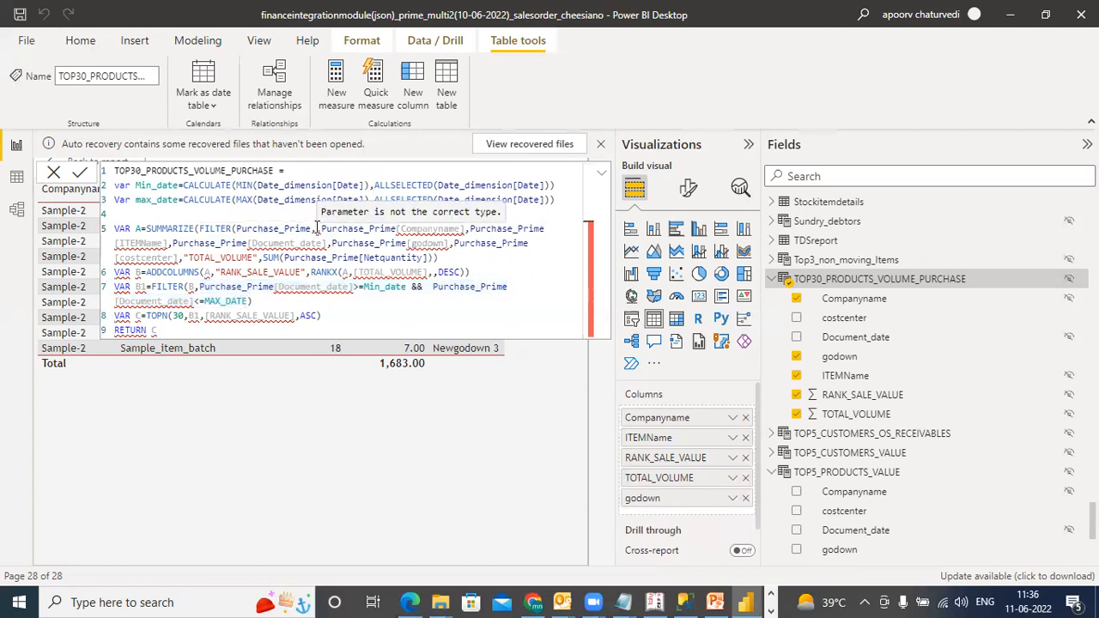
{"action": "key", "text": "ctrl+v"}
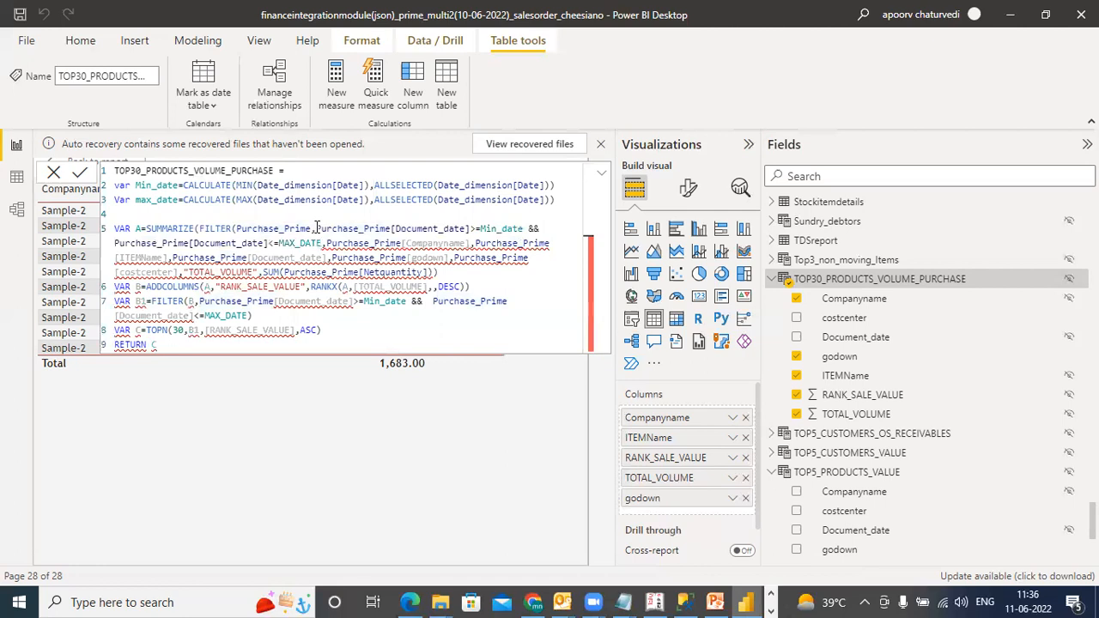
{"action": "type", "text": ")"}
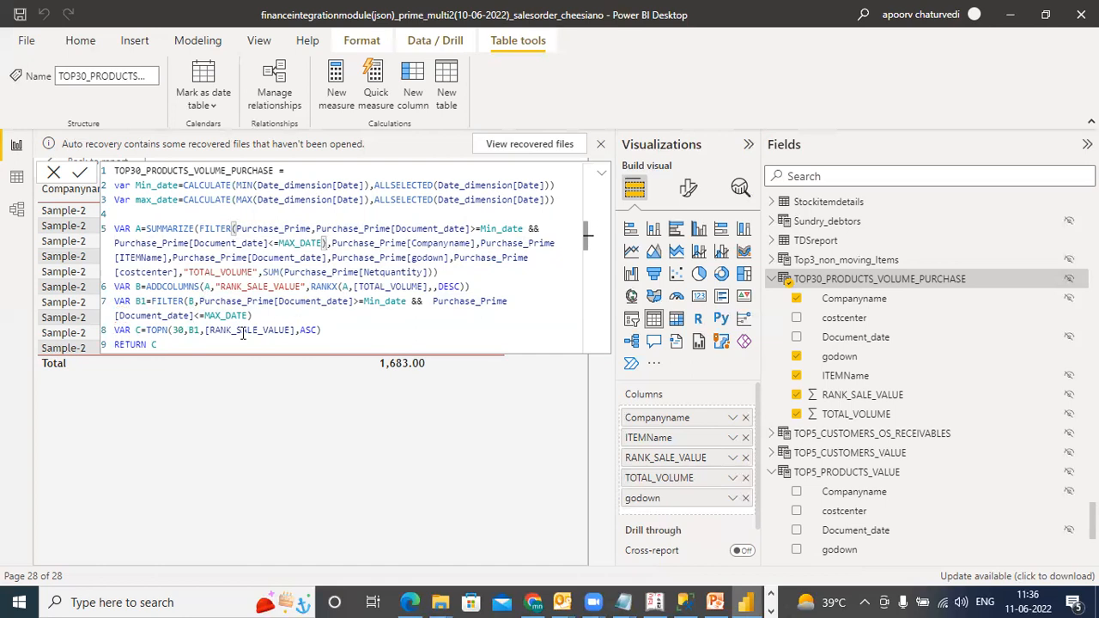
Step: Change the TOPN table in VAR C to B and remove the Purchase_Prime[Document_date] grouping column from VAR A's SUMMARIZE
{"action": "left_click", "coordinate": [199, 330]}
{"action": "key", "text": "BackSpace"}
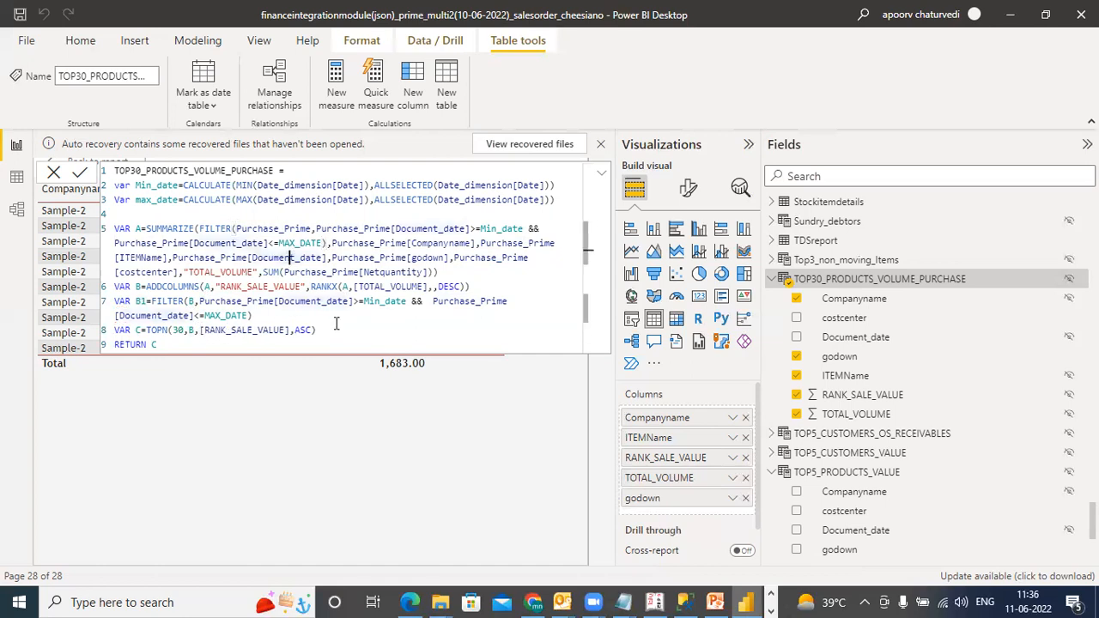
{"action": "left_click", "coordinate": [353, 286]}
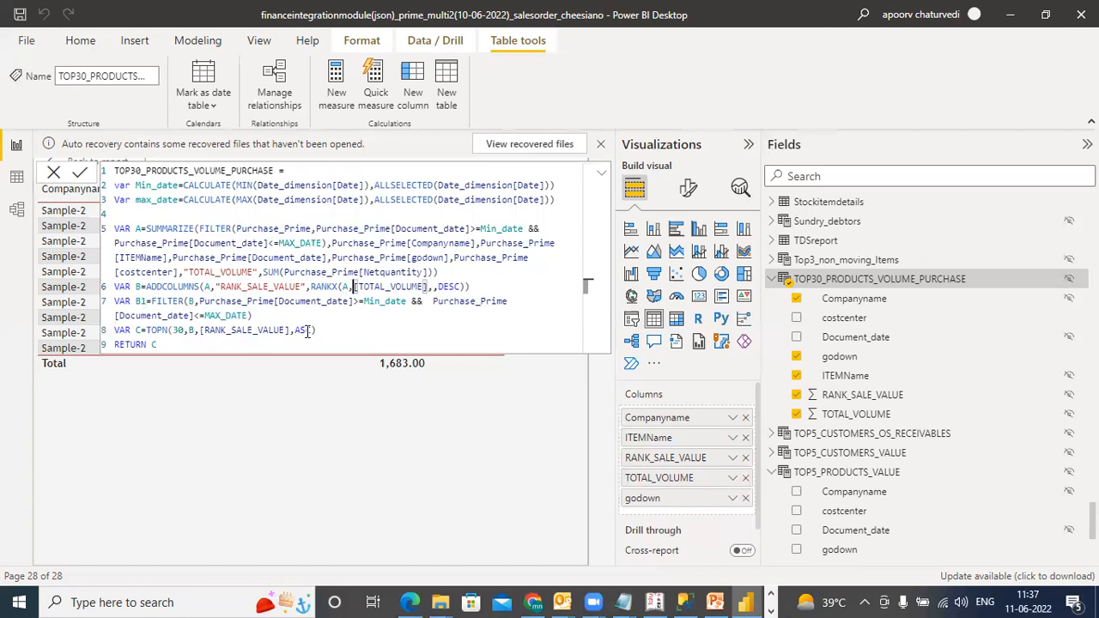
{"action": "left_click_drag", "start_coordinate": [334, 258], "coordinate": [174, 258]}
{"action": "key", "text": "Delete"}
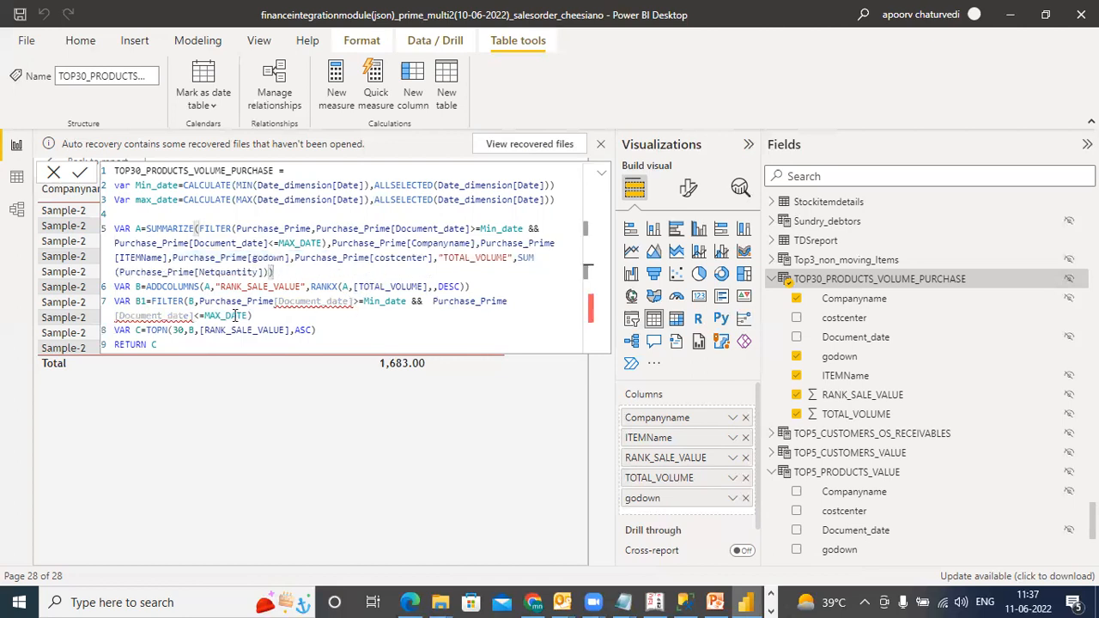
Step: Delete the VAR B1 filter definition and commit the TOP30_PRODUCTS_VOLUME_PURCHASE formula
{"action": "left_click_drag", "start_coordinate": [252, 316], "coordinate": [114, 302]}
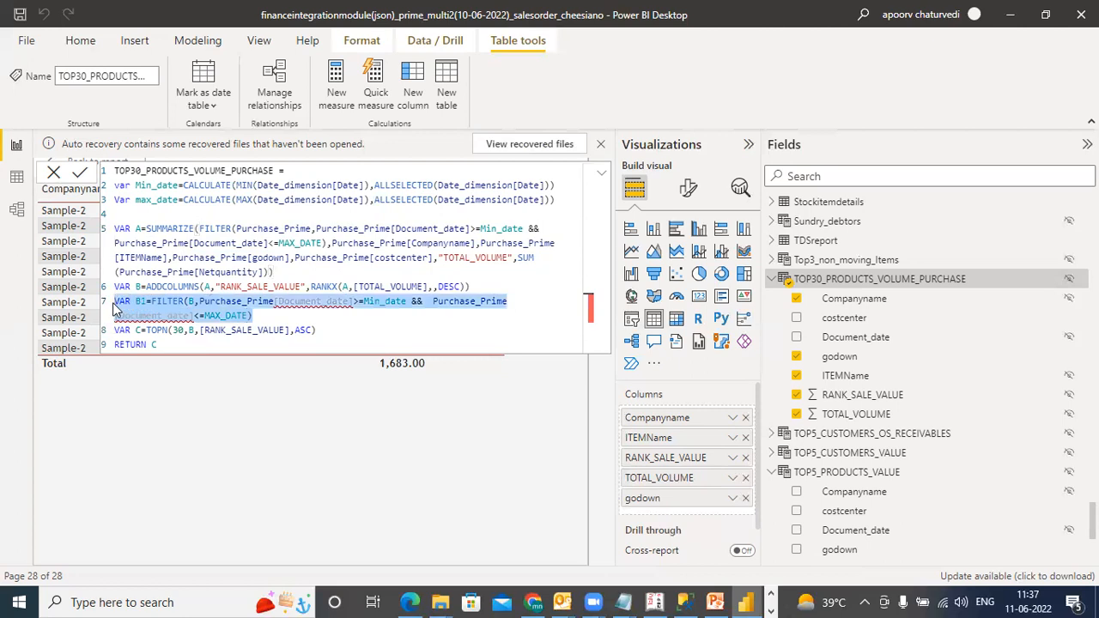
{"action": "key", "text": "Delete"}
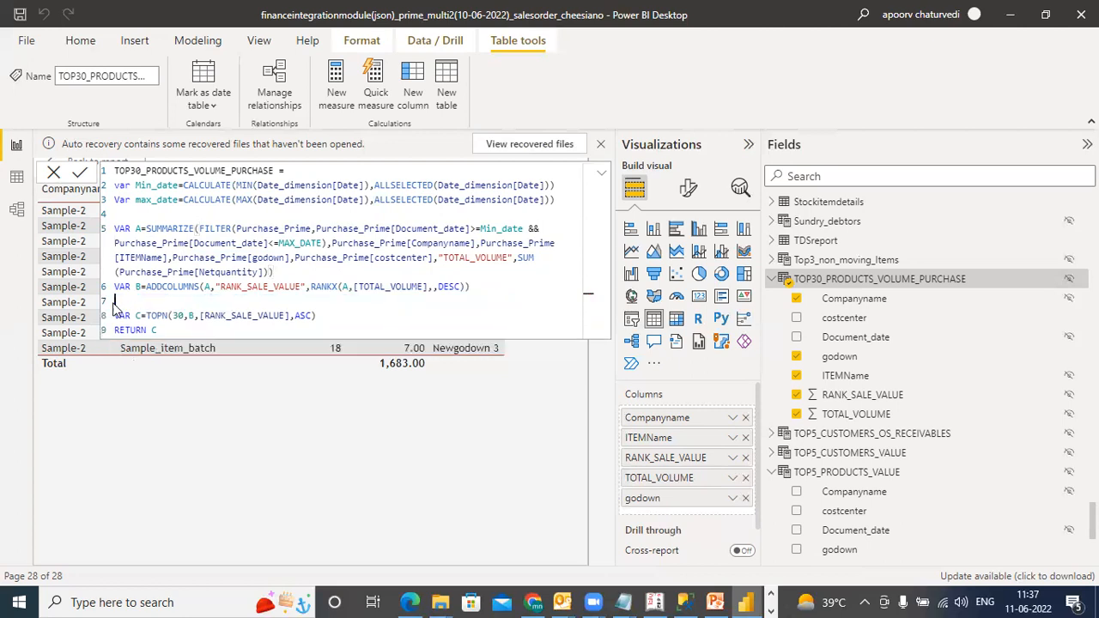
{"action": "left_click", "coordinate": [207, 331]}
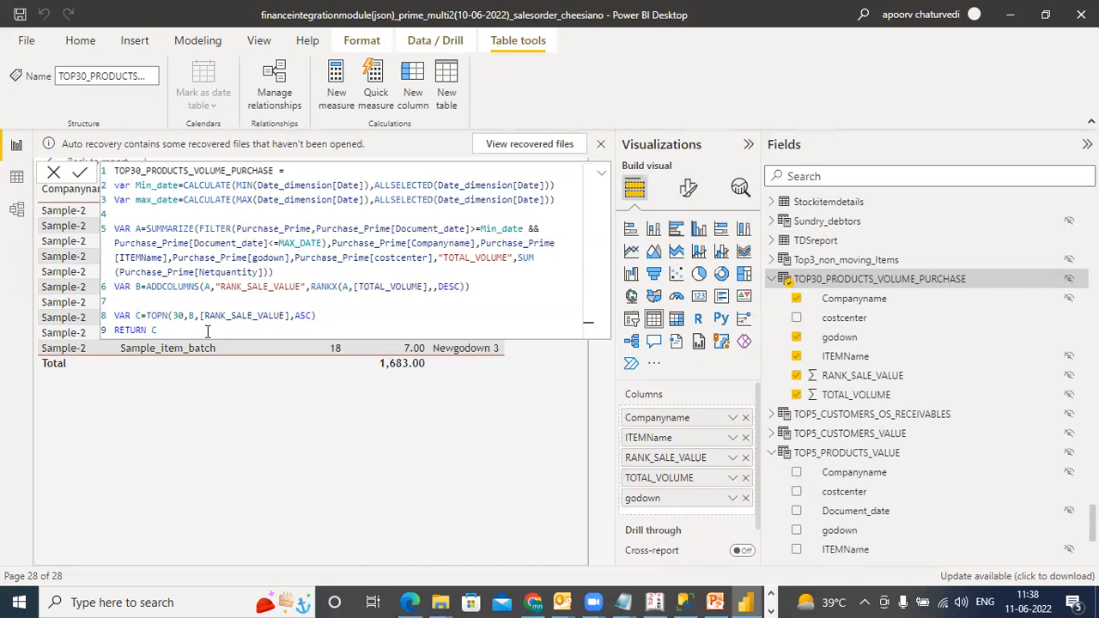
Step: Remove the godown field from the purchase volume table and close the formula editor
{"action": "left_click", "coordinate": [600, 176]}
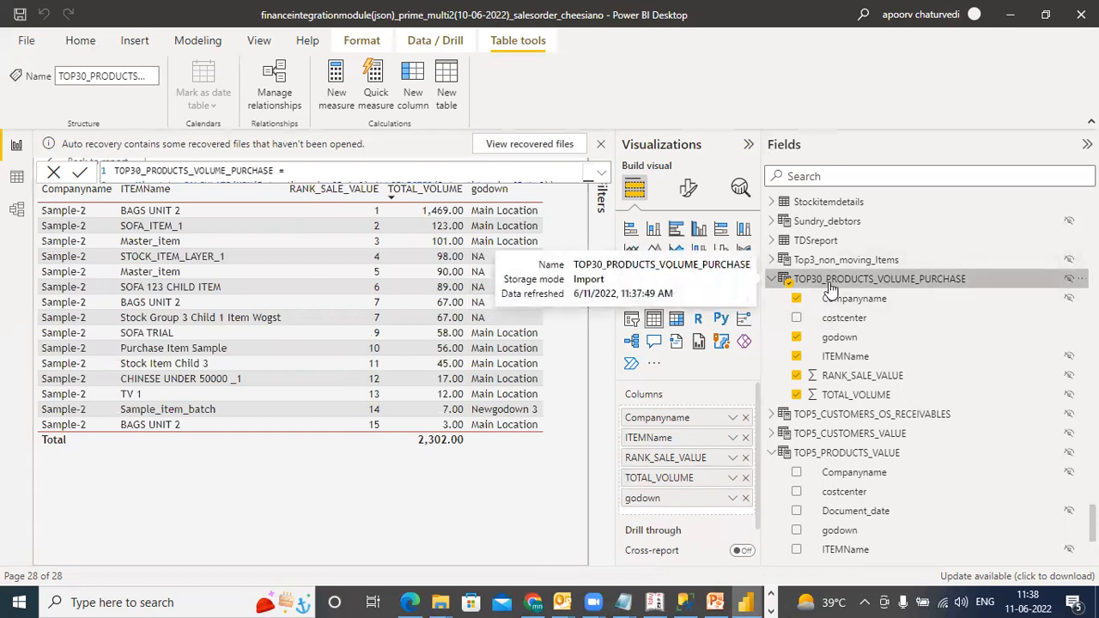
{"action": "left_click", "coordinate": [796, 338]}
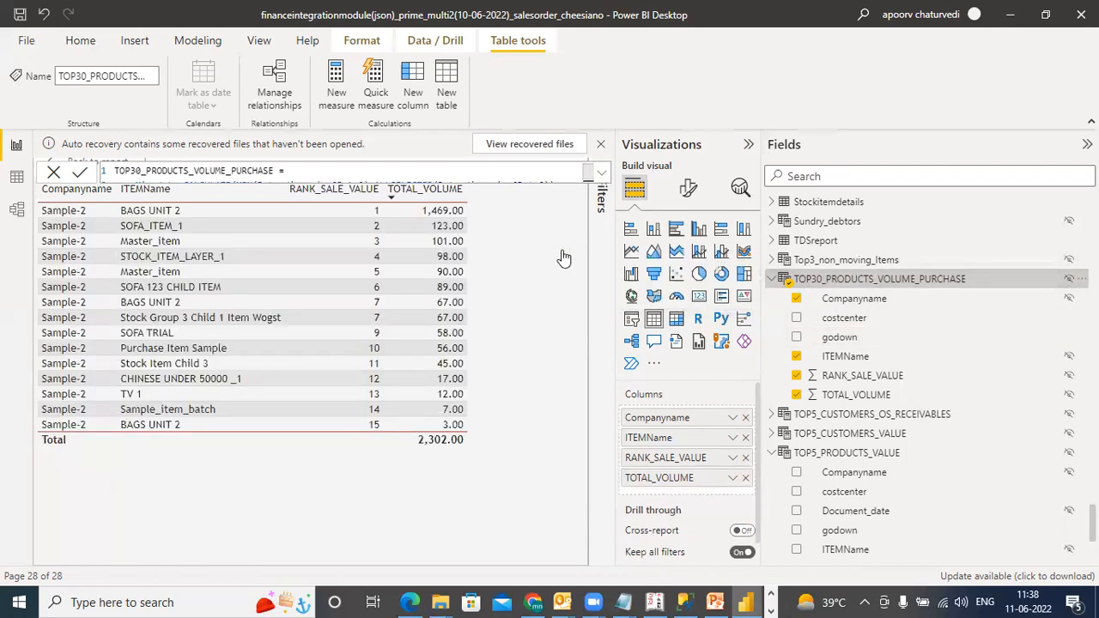
{"action": "left_click", "coordinate": [54, 173]}
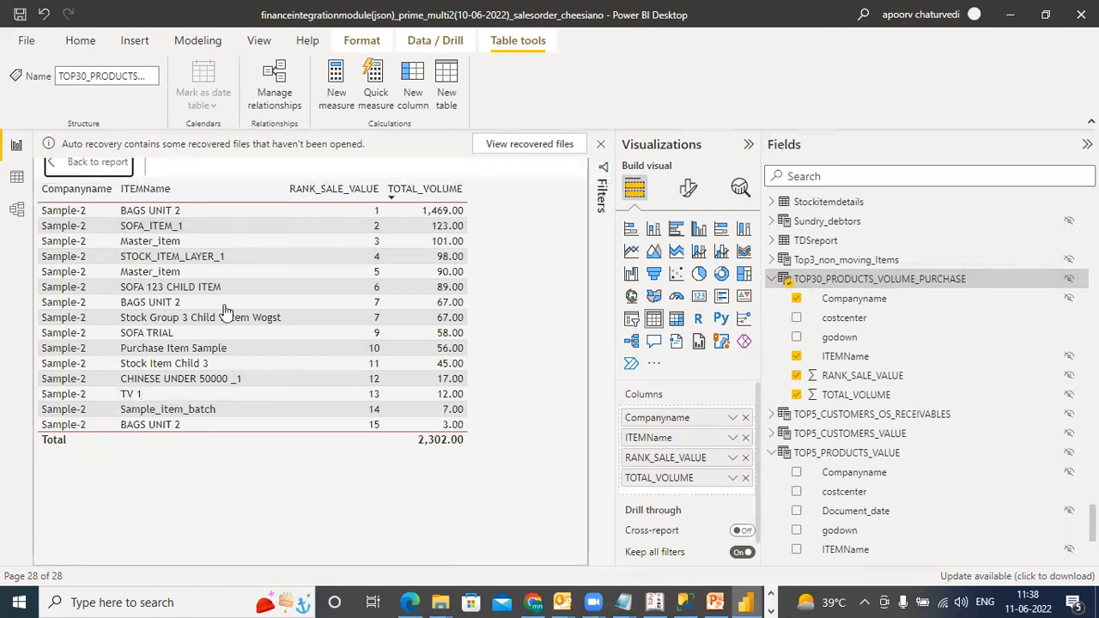